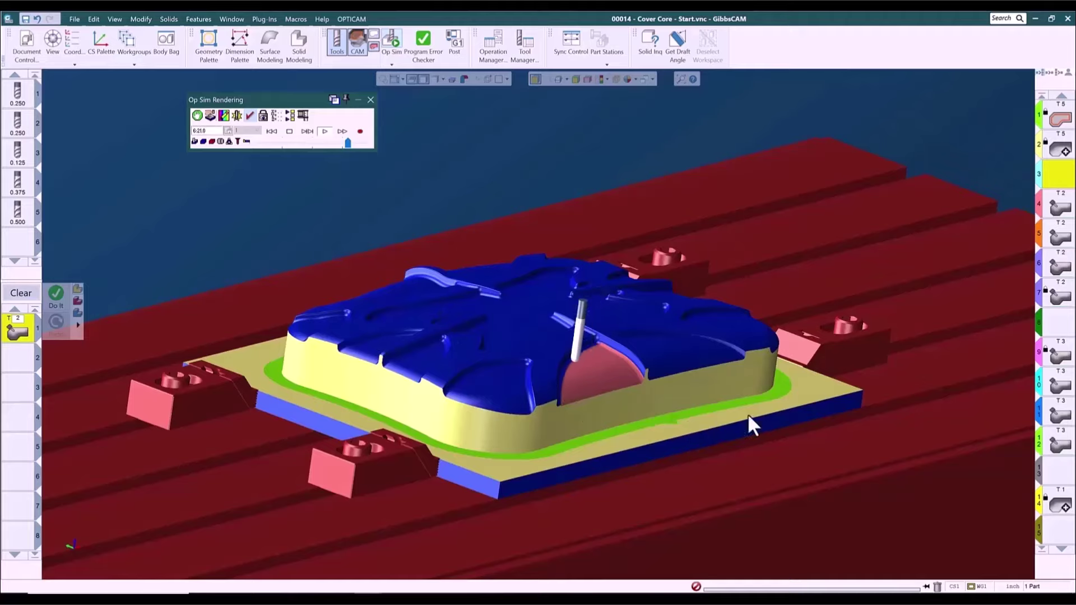
Step: Examine the simulated cutting of the recessed side areas of the cover core while adjusting the playback speed
{"action": "middle_click_drag", "start_coordinate": [868, 438], "coordinate": [52, 378]}
{"action": "middle_click_drag", "start_coordinate": [747, 373], "coordinate": [722, 404]}
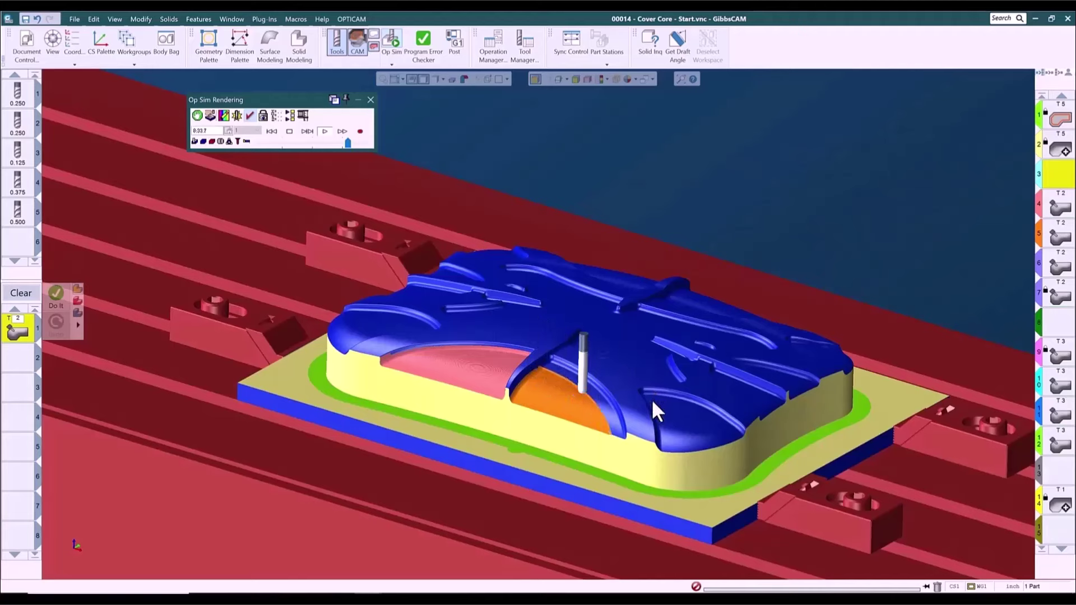
{"action": "left_click_drag", "start_coordinate": [348, 143], "coordinate": [342, 143]}
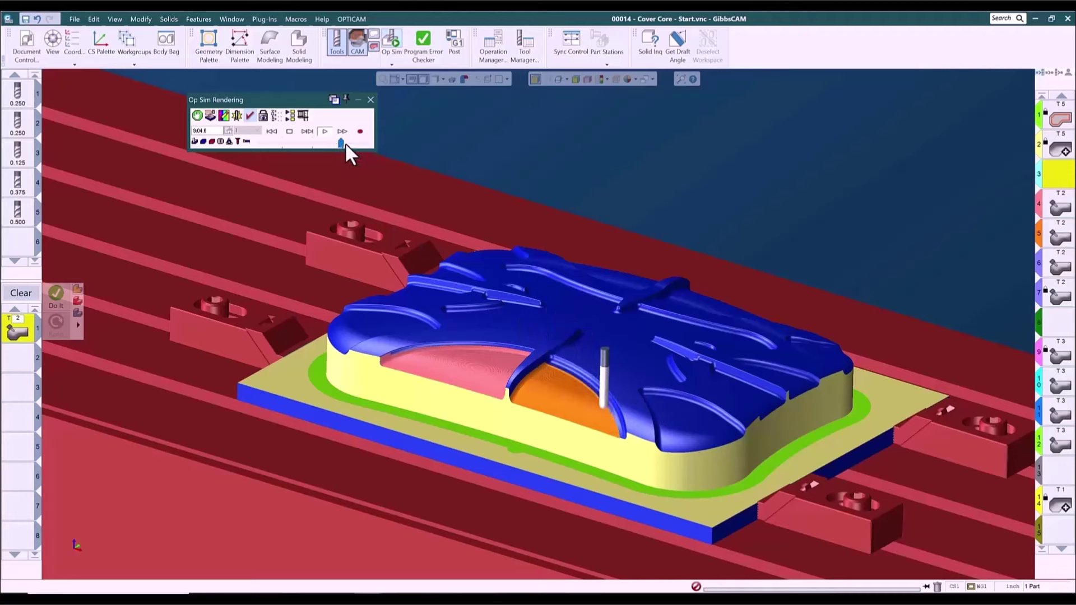
{"action": "left_click", "coordinate": [344, 143]}
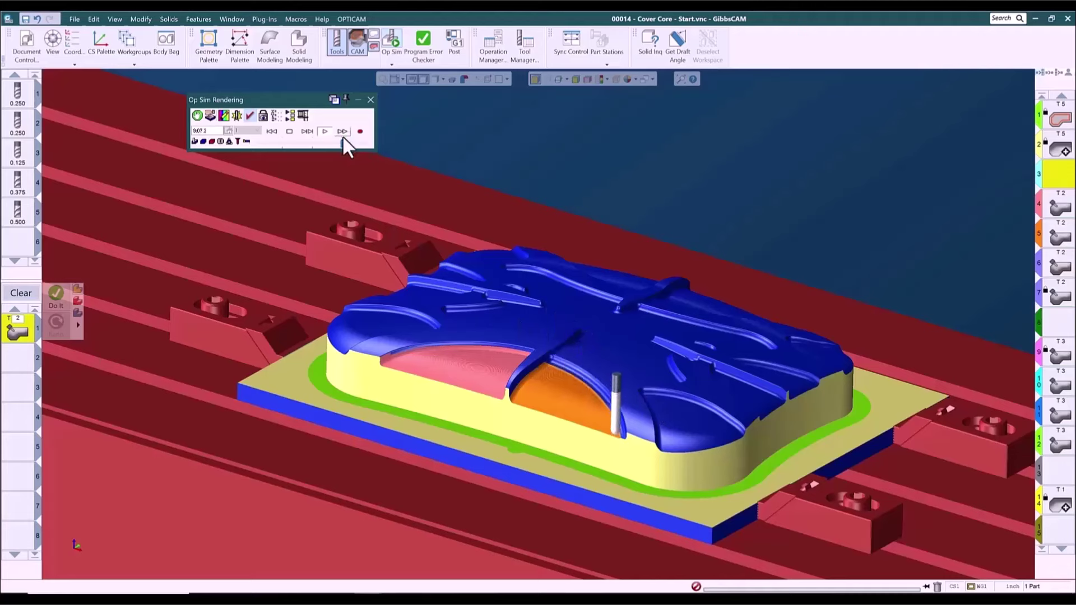
{"action": "left_click_drag", "start_coordinate": [344, 140], "coordinate": [347, 143]}
Step: Examine the simulated finishing of the remaining ribs, top face and side recesses from several directions around the part
{"action": "middle_click_drag", "start_coordinate": [664, 384], "coordinate": [433, 381]}
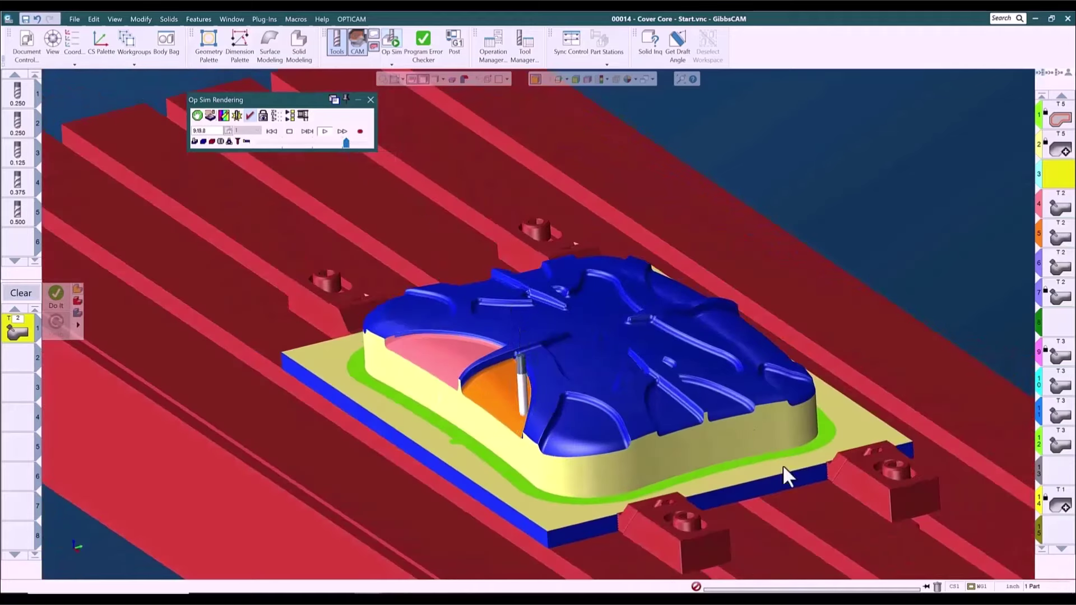
{"action": "middle_click_drag", "start_coordinate": [783, 468], "coordinate": [354, 519]}
{"action": "middle_click_drag", "start_coordinate": [725, 284], "coordinate": [692, 476]}
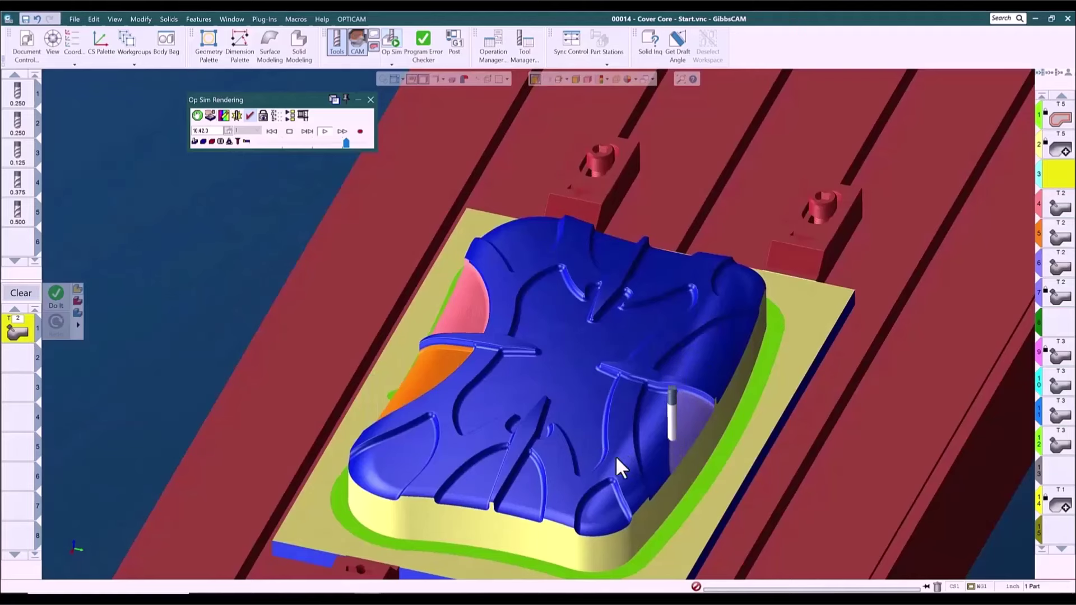
{"action": "middle_click_drag", "start_coordinate": [615, 456], "coordinate": [489, 438]}
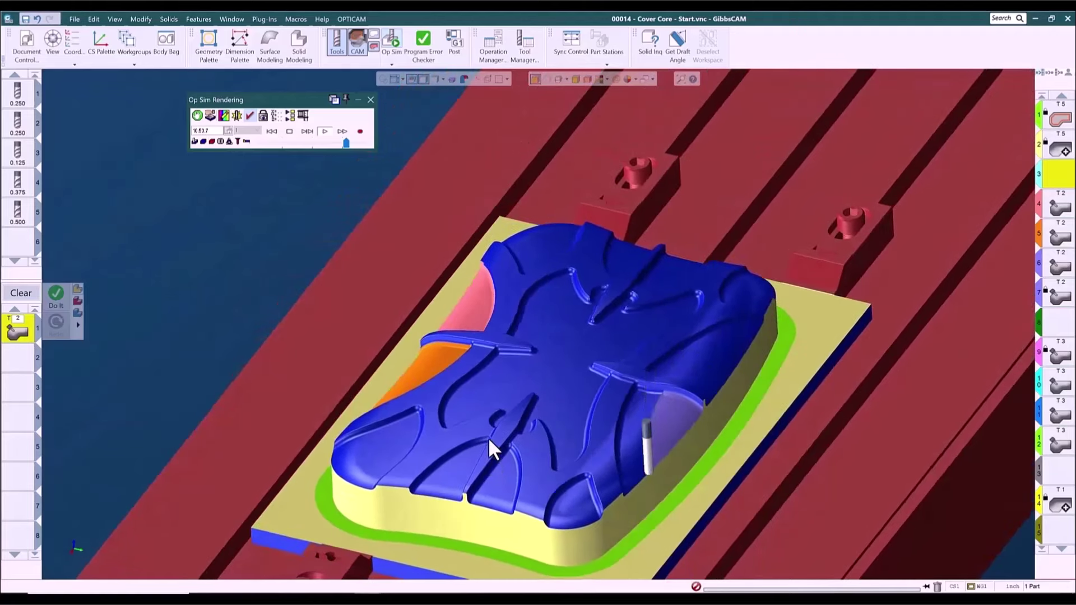
{"action": "middle_click_drag", "start_coordinate": [576, 490], "coordinate": [528, 312]}
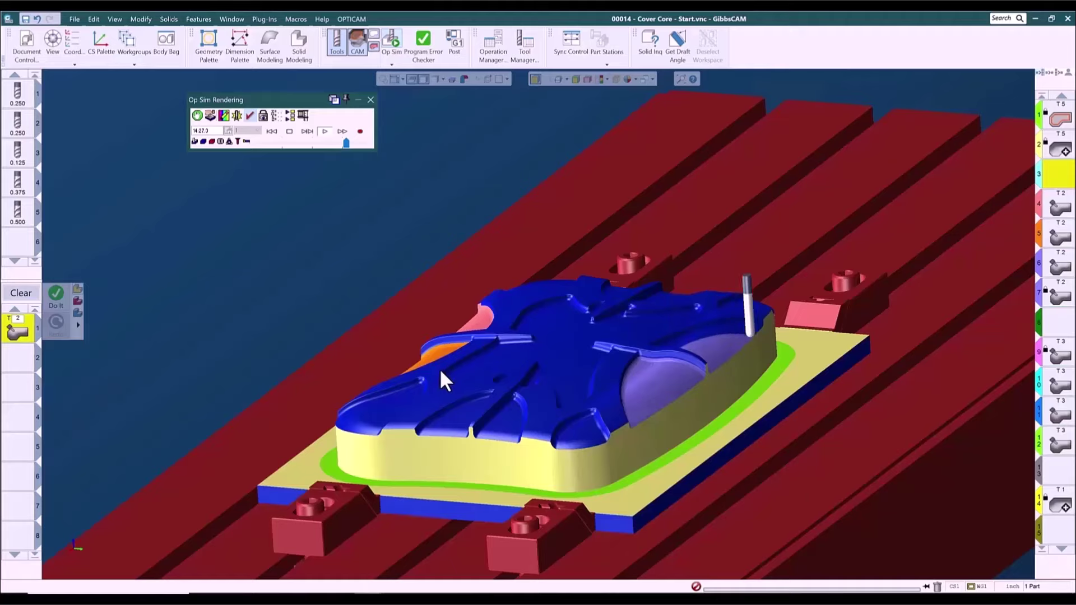
{"action": "middle_click_drag", "start_coordinate": [382, 421], "coordinate": [595, 307]}
{"action": "middle_click_drag", "start_coordinate": [327, 246], "coordinate": [712, 357]}
{"action": "middle_click_drag", "start_coordinate": [679, 392], "coordinate": [312, 556]}
{"action": "middle_click_drag", "start_coordinate": [418, 480], "coordinate": [533, 364]}
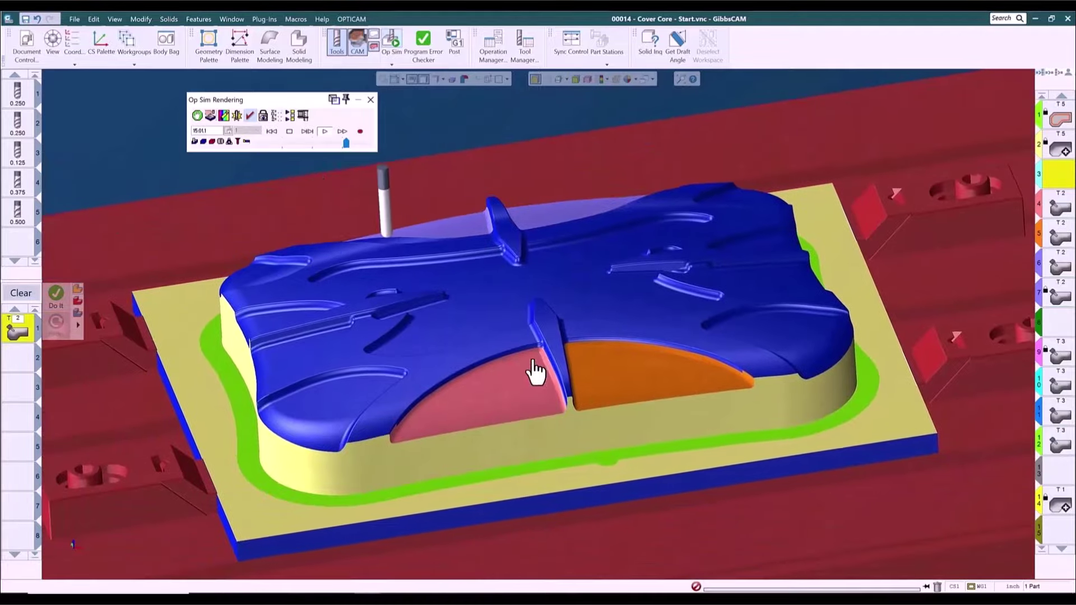
{"action": "middle_click_drag", "start_coordinate": [466, 497], "coordinate": [679, 482]}
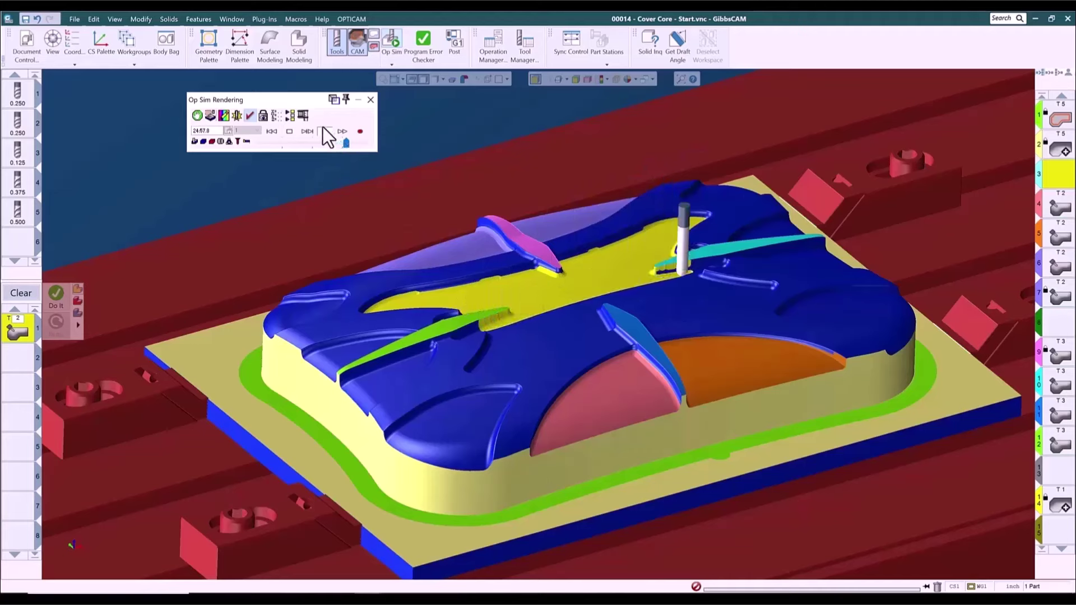
Step: Close the machining simulation and switch to the open part file 00014 - Cover Core.vnc
{"action": "left_click", "coordinate": [369, 100]}
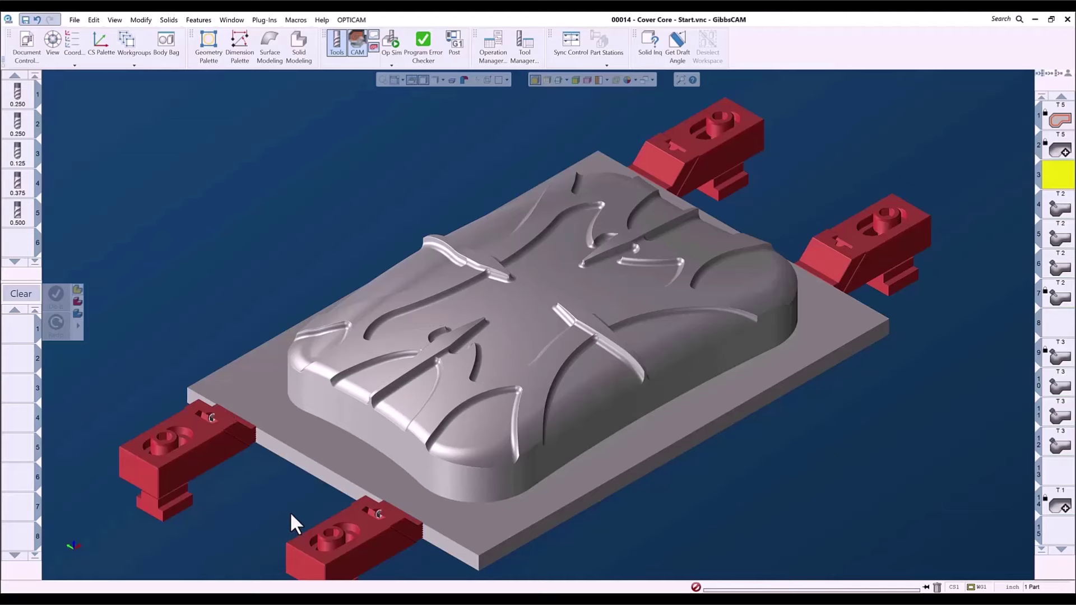
{"action": "mouse_move", "coordinate": [367, 598]}
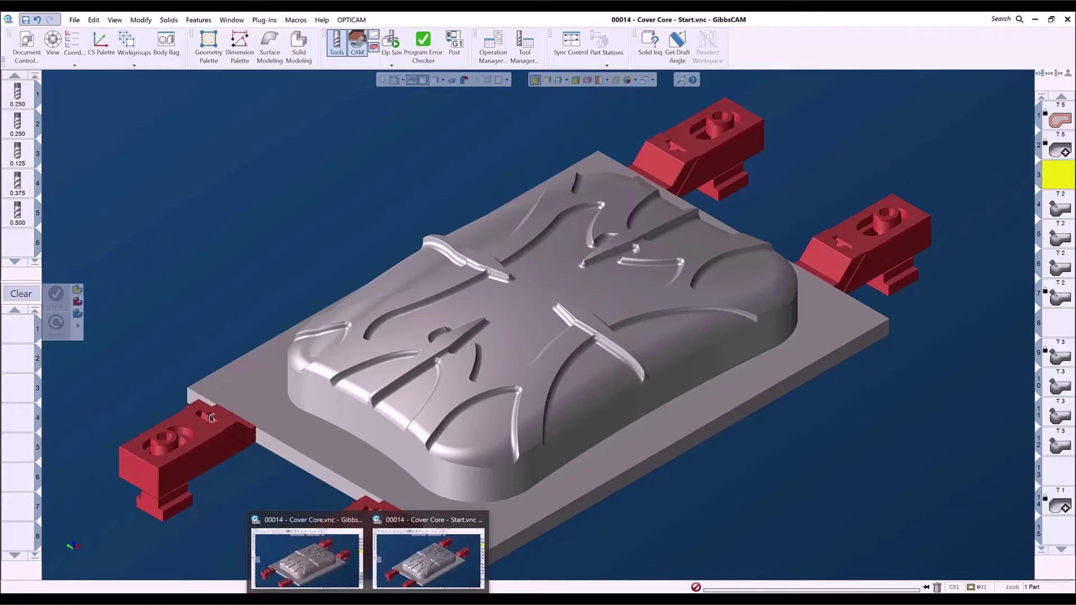
{"action": "left_click", "coordinate": [319, 563]}
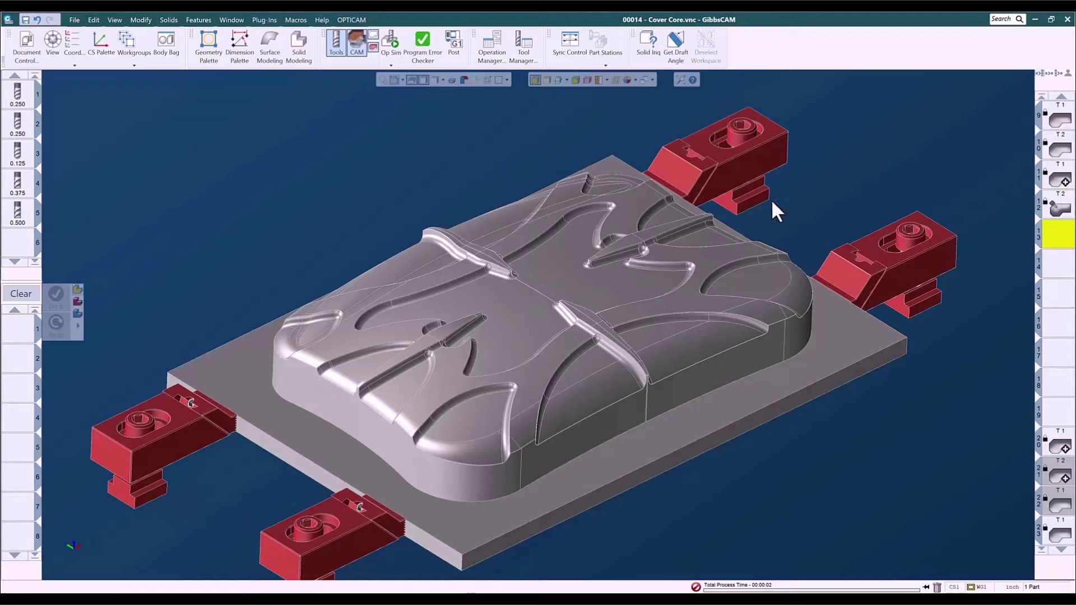
Step: Review the toolpaths of existing operations 9 to 12 and 20 on the cover core
{"action": "double_click", "coordinate": [1056, 119]}
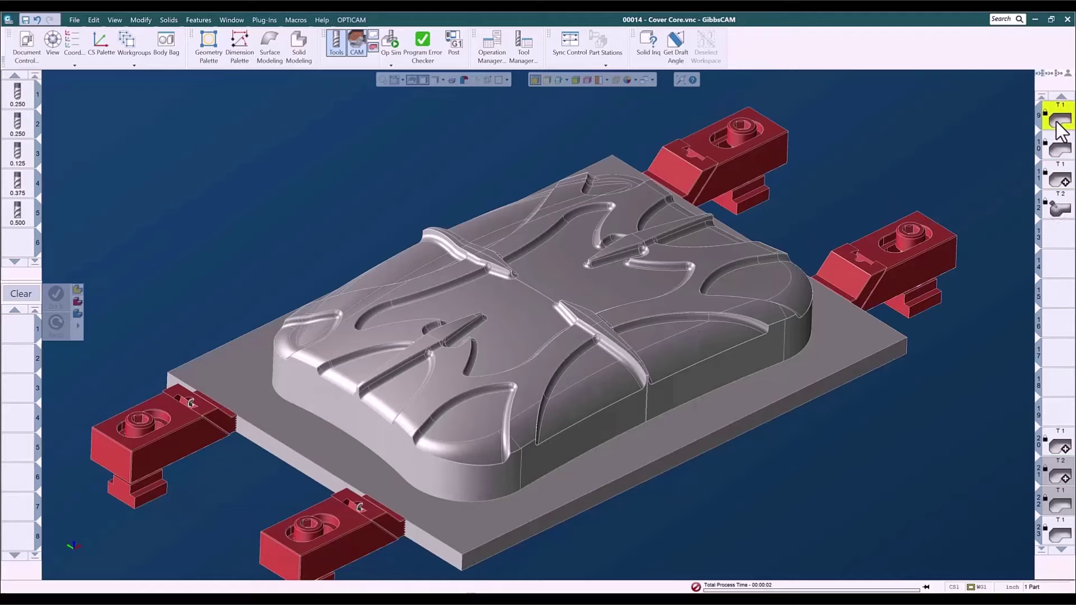
{"action": "double_click", "coordinate": [1057, 155]}
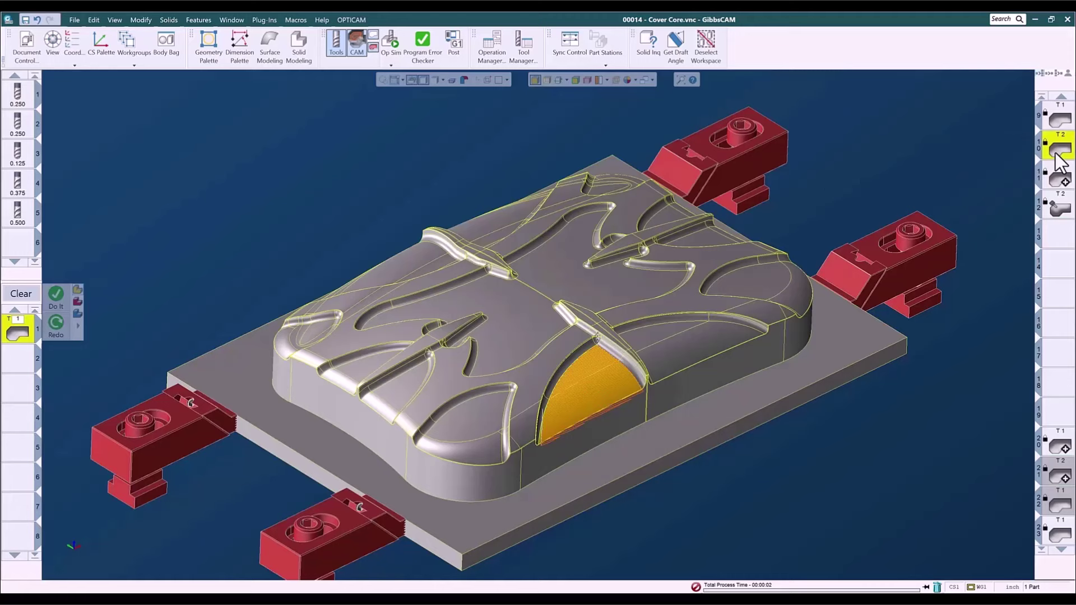
{"action": "double_click", "coordinate": [1059, 183]}
{"action": "double_click", "coordinate": [1059, 210]}
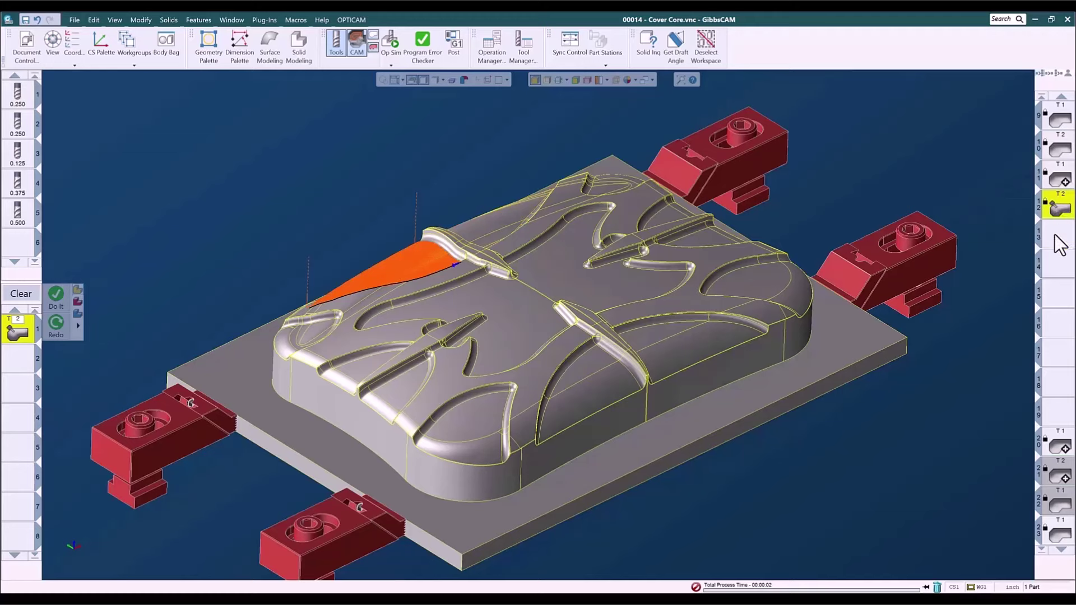
{"action": "double_click", "coordinate": [1060, 448]}
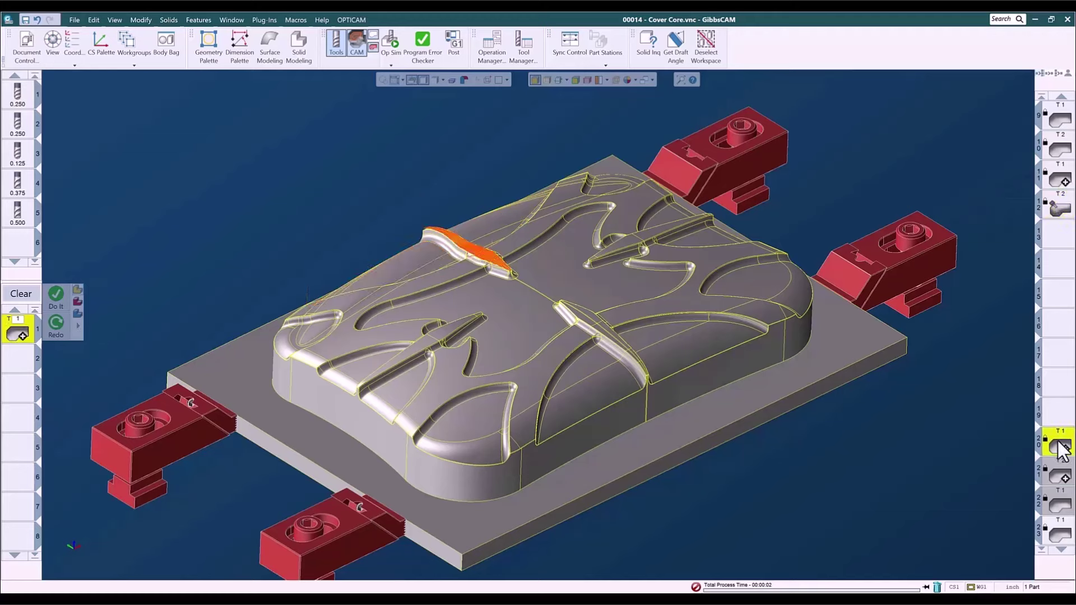
{"action": "double_click", "coordinate": [1061, 149]}
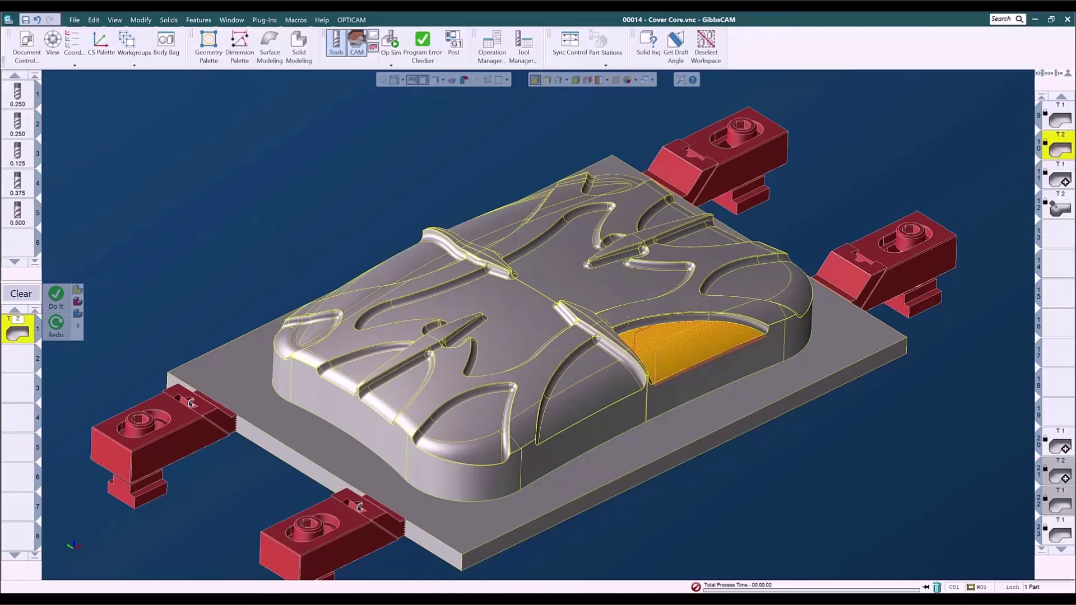
Step: Select the faces of the leaf-shaped recess at the near corner of the core
{"action": "left_click", "coordinate": [486, 411]}
{"action": "left_click", "coordinate": [483, 443], "text": "shift"}
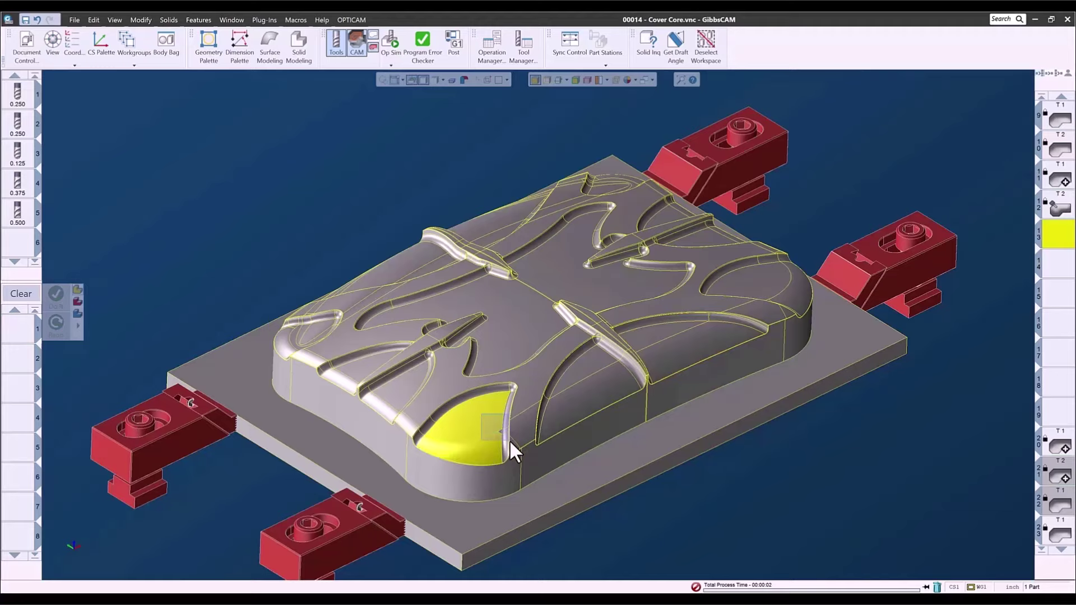
{"action": "scroll", "coordinate": [509, 439], "scroll_direction": "up", "scroll_amount": 5}
{"action": "scroll", "coordinate": [613, 399], "scroll_direction": "down", "scroll_amount": 2}
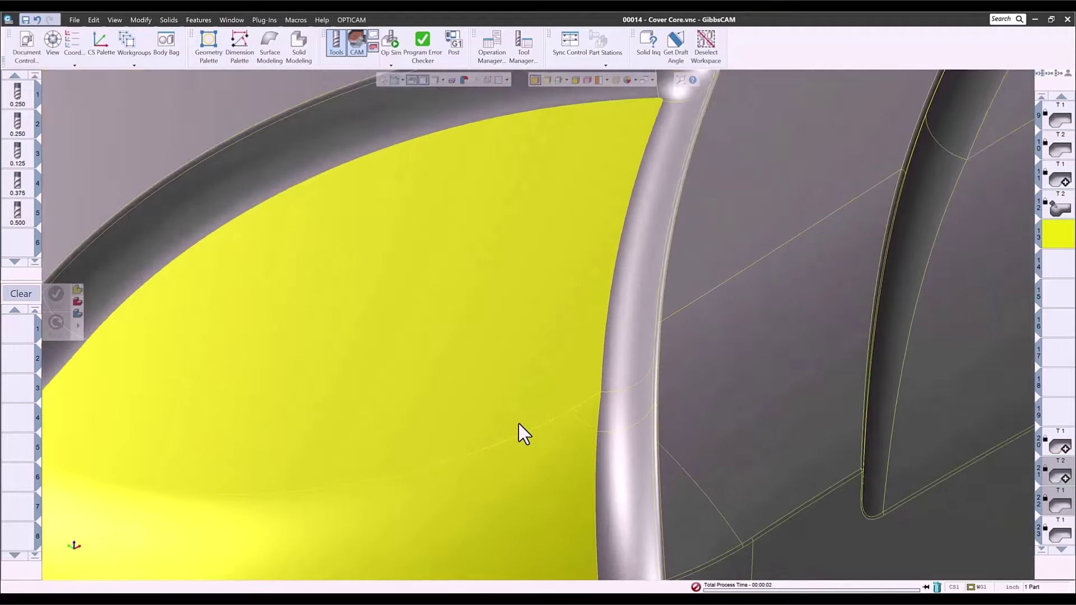
{"action": "scroll", "coordinate": [519, 423], "scroll_direction": "down", "scroll_amount": 4}
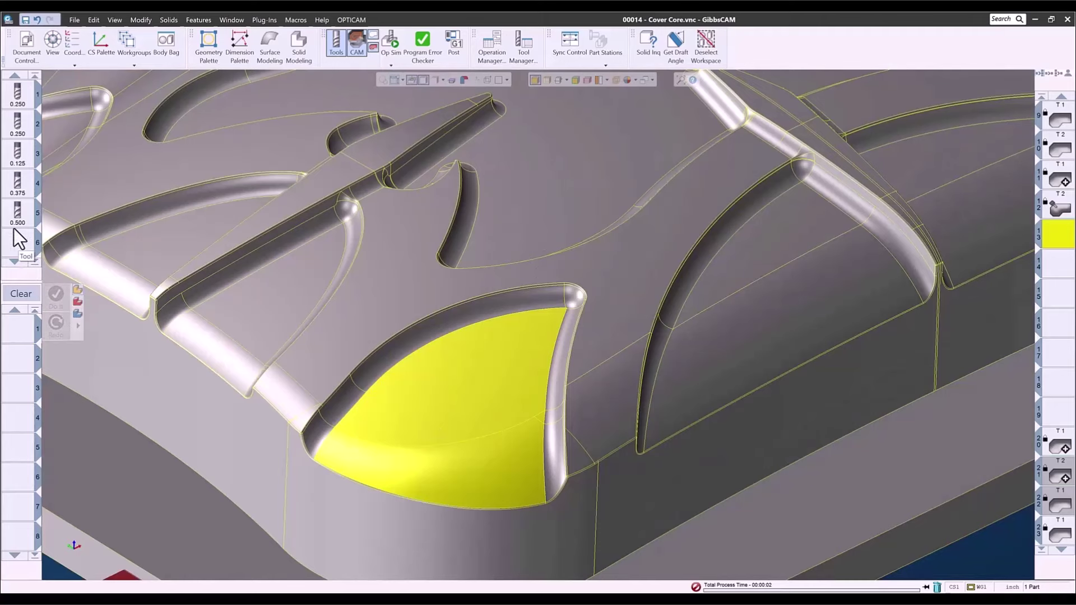
Step: Define milling tool 6 as a ball end mill with a 0.25 inch diameter
{"action": "double_click", "coordinate": [20, 245]}
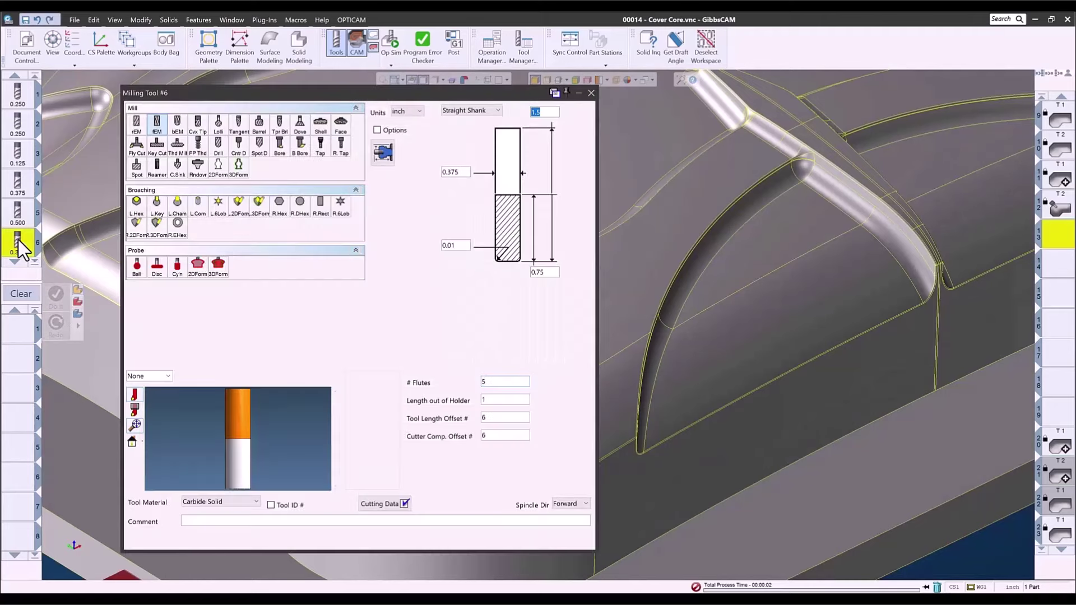
{"action": "left_click", "coordinate": [177, 134]}
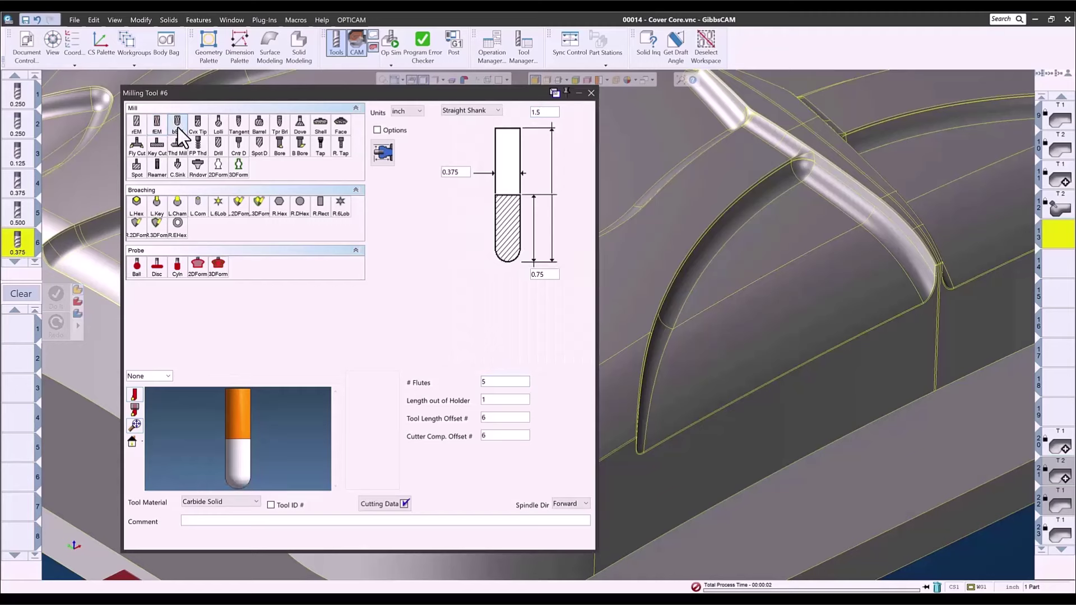
{"action": "double_click", "coordinate": [461, 174]}
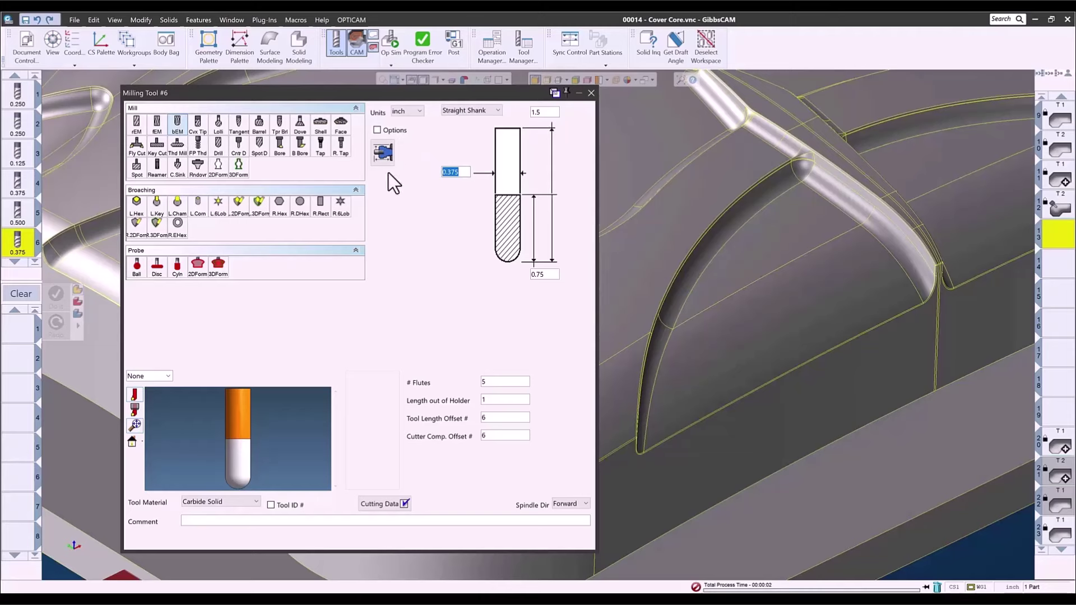
{"action": "type", "text": ".25"}
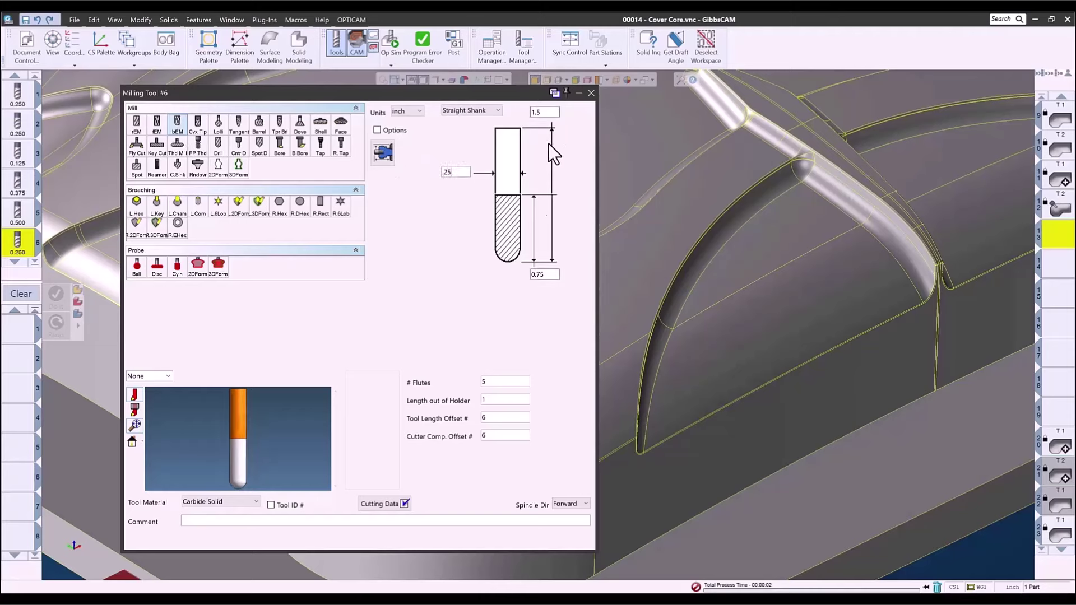
{"action": "double_click", "coordinate": [493, 382]}
{"action": "left_click", "coordinate": [589, 93]}
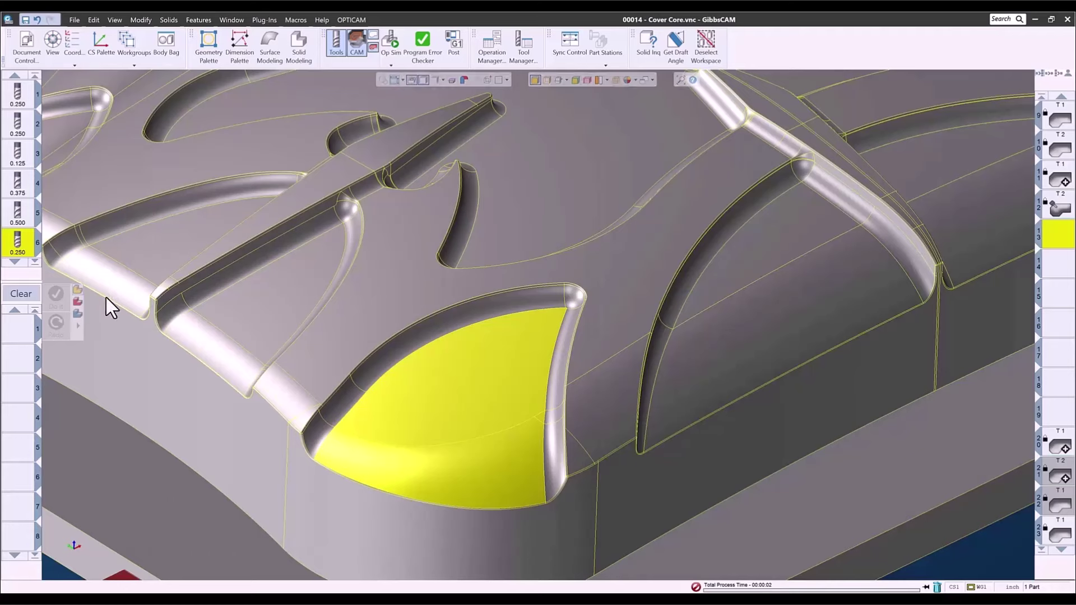
Step: Look through the saved tool lists available for loading
{"action": "right_click", "coordinate": [19, 244]}
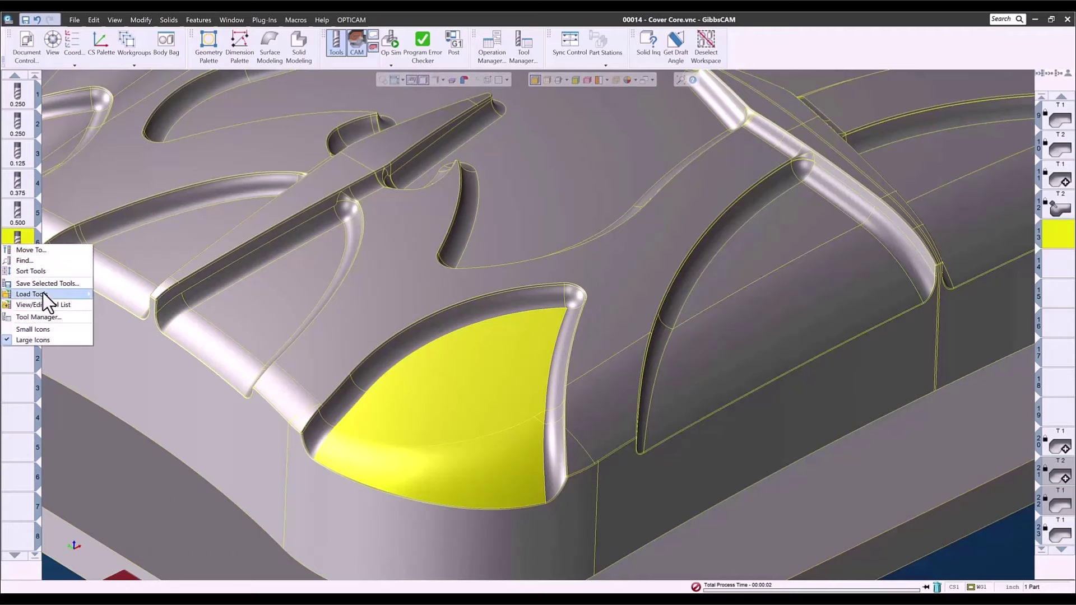
{"action": "mouse_move", "coordinate": [44, 293]}
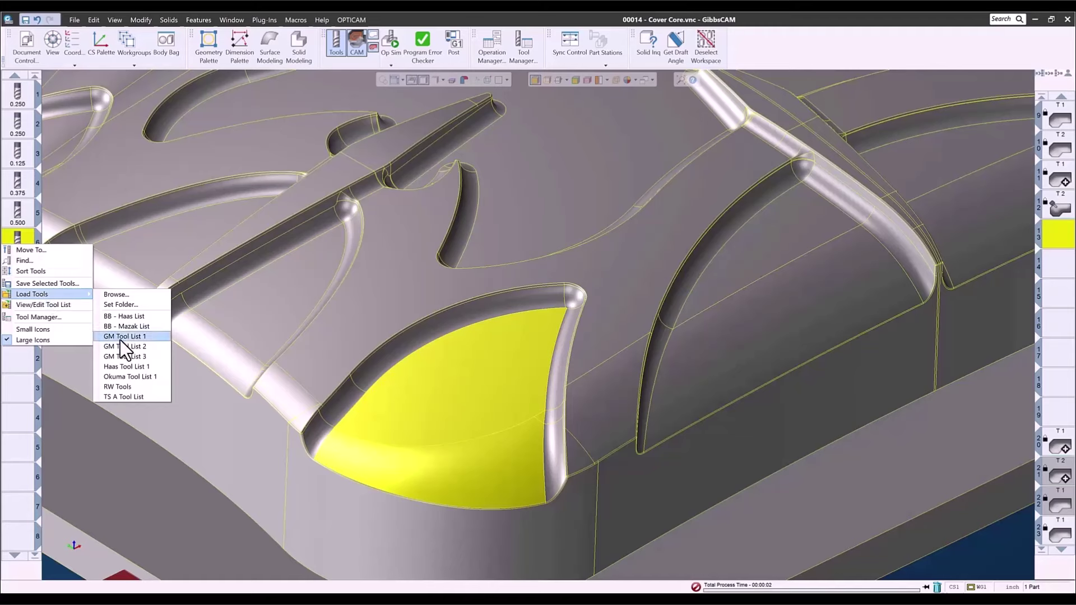
{"action": "left_click", "coordinate": [19, 245]}
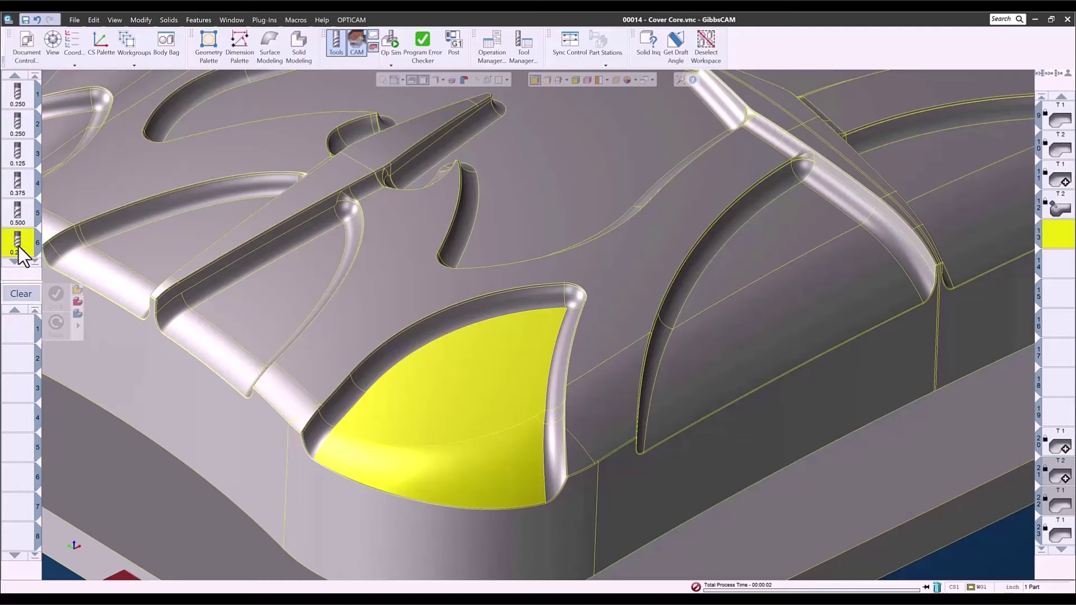
Step: Create a 5-Axis process with tool 6 and check the tool's Surfacing - Finish feeds and speeds entry
{"action": "left_click_drag", "start_coordinate": [19, 250], "coordinate": [21, 336]}
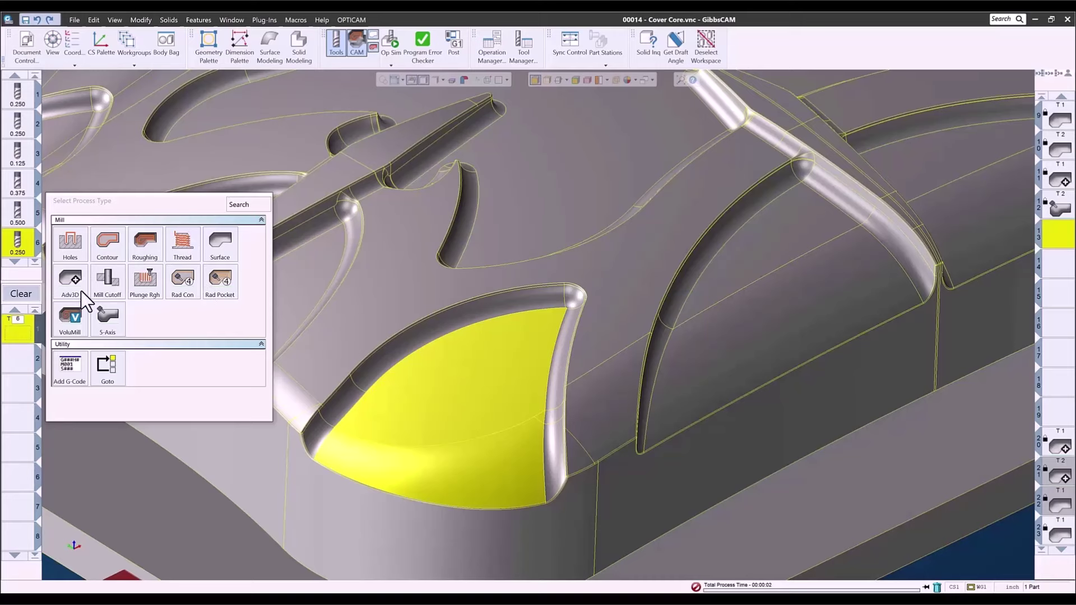
{"action": "left_click", "coordinate": [102, 317]}
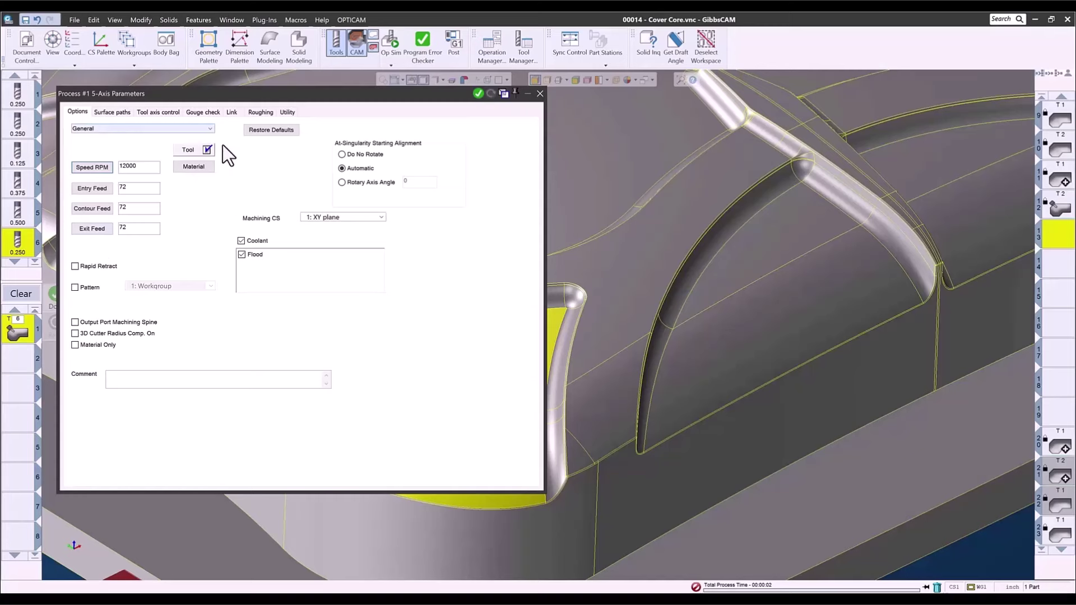
{"action": "left_click", "coordinate": [188, 150]}
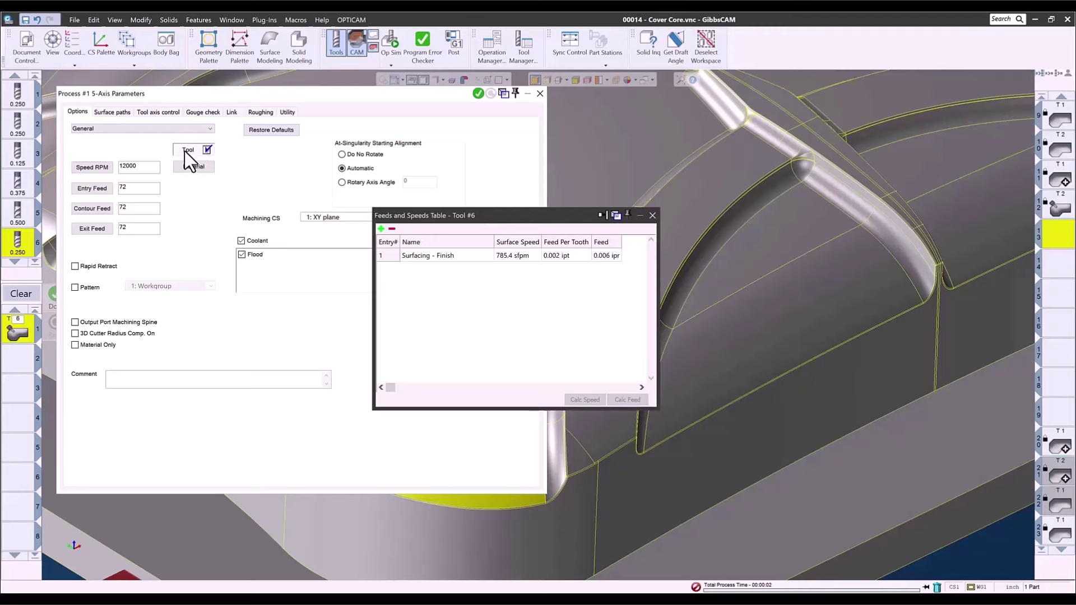
{"action": "left_click", "coordinate": [419, 255]}
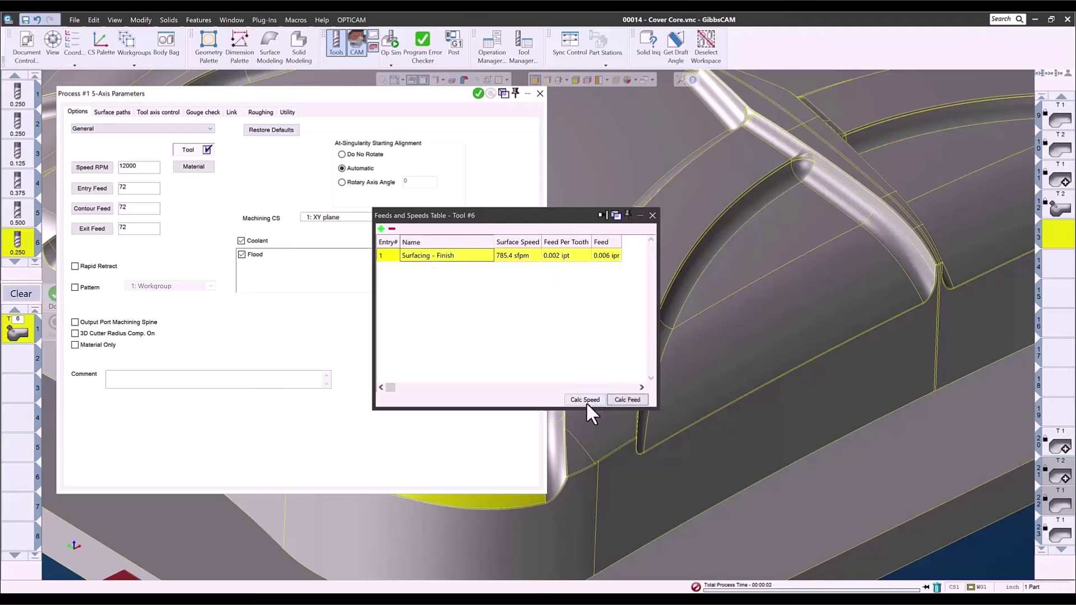
{"action": "left_click", "coordinate": [653, 215]}
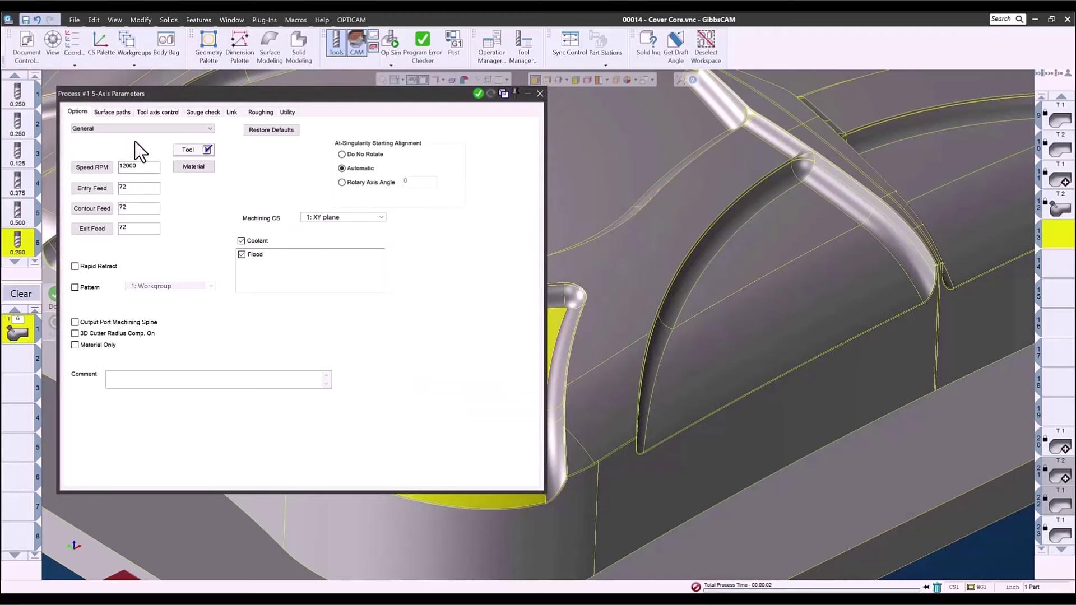
Step: Set the surface path pattern to Parallel to curve(s) and accept the leaf recess's three selected faces as drive surfaces
{"action": "left_click", "coordinate": [119, 113]}
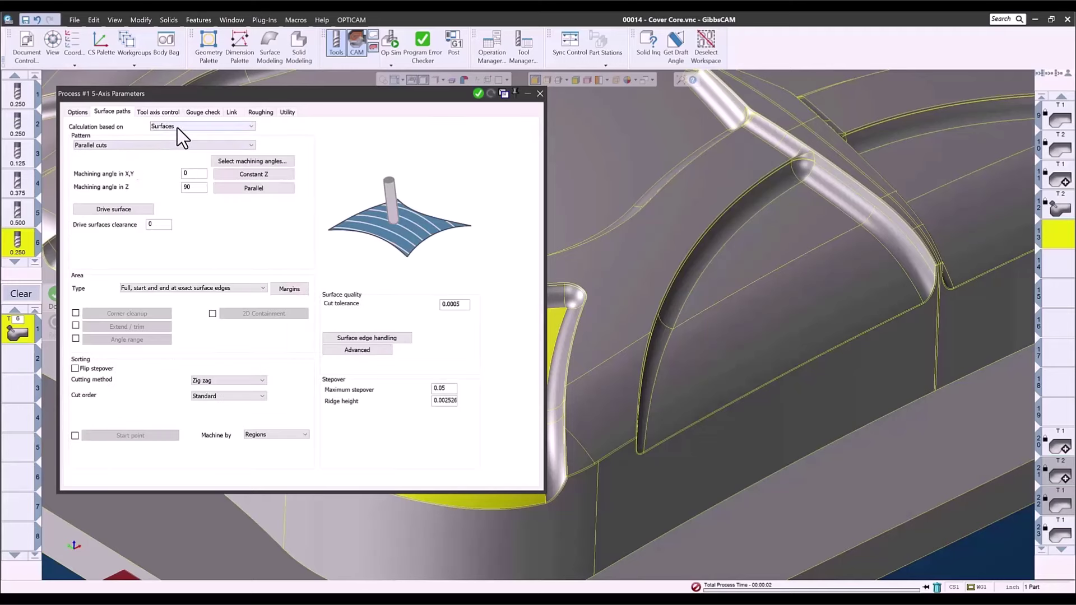
{"action": "left_click", "coordinate": [154, 147]}
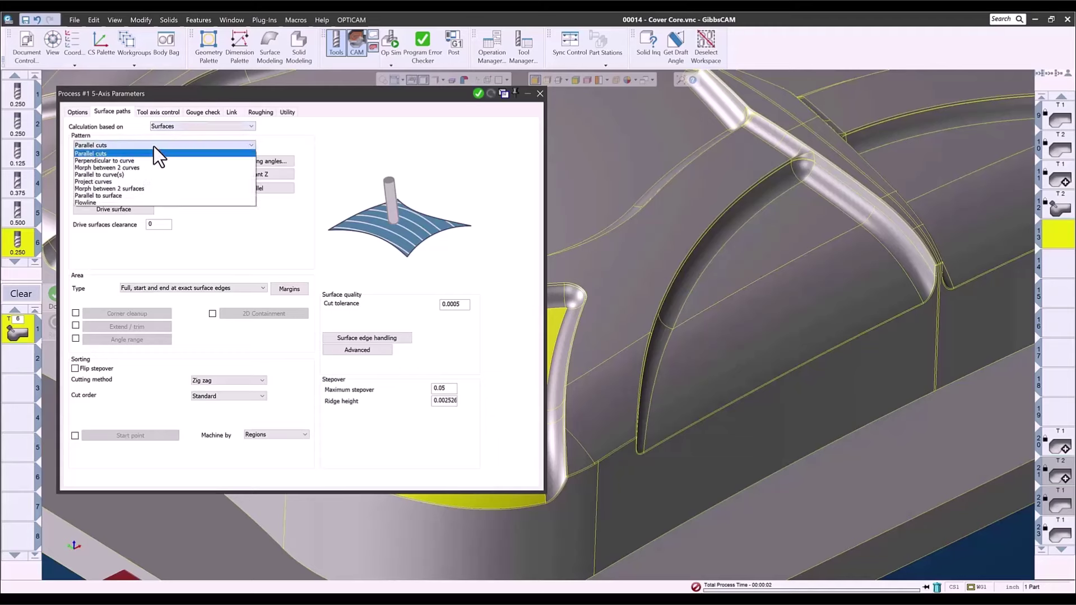
{"action": "left_click", "coordinate": [109, 174]}
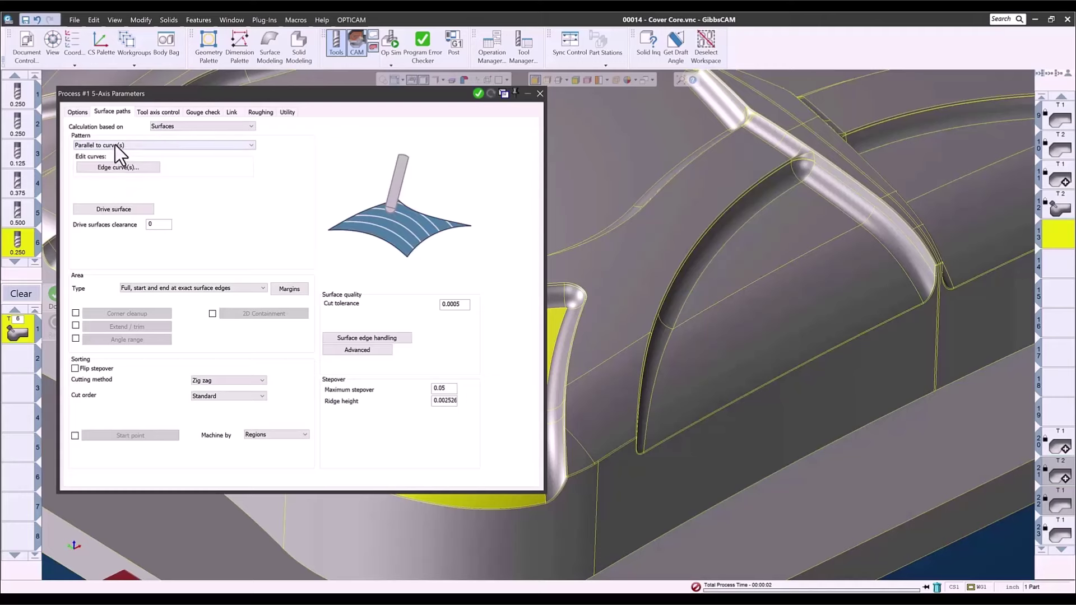
{"action": "left_click", "coordinate": [111, 207]}
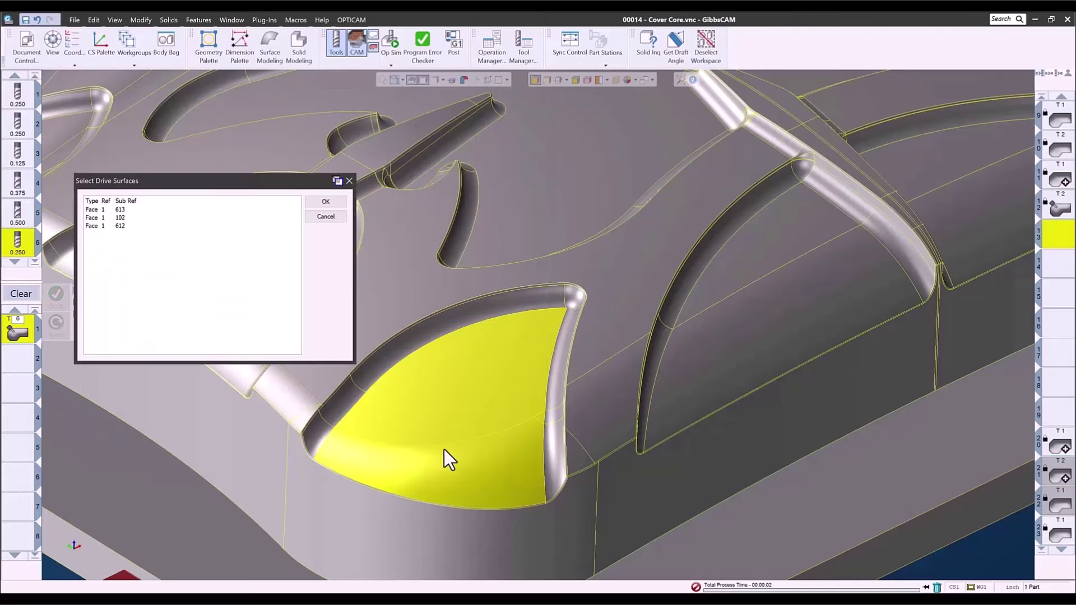
{"action": "left_click", "coordinate": [328, 202]}
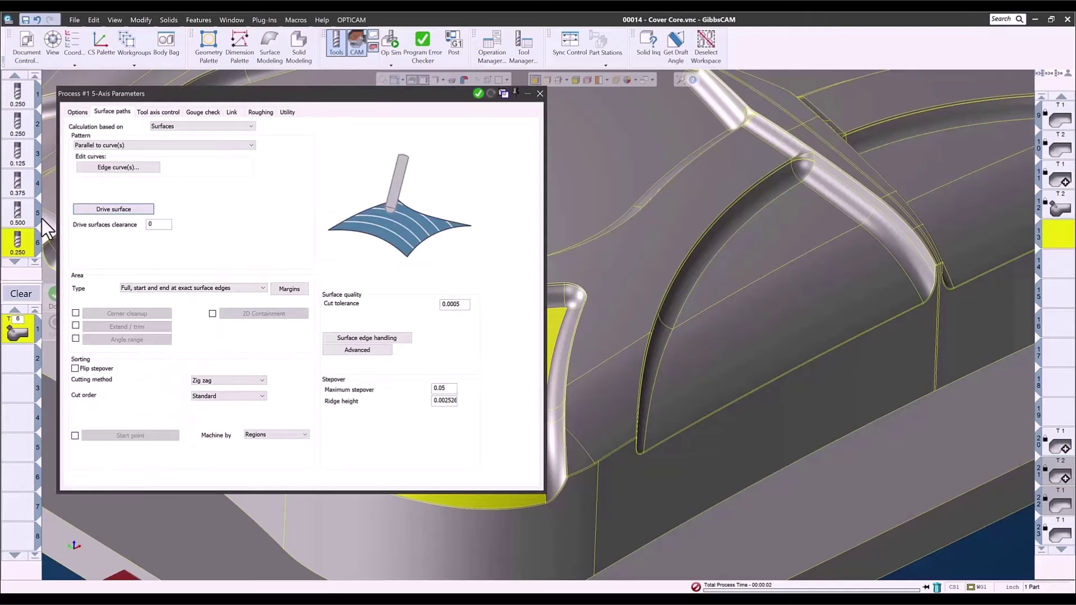
Step: Choose the three connected edges along the curved inner side of the leaf recess floor as the edge curves
{"action": "left_click", "coordinate": [106, 166]}
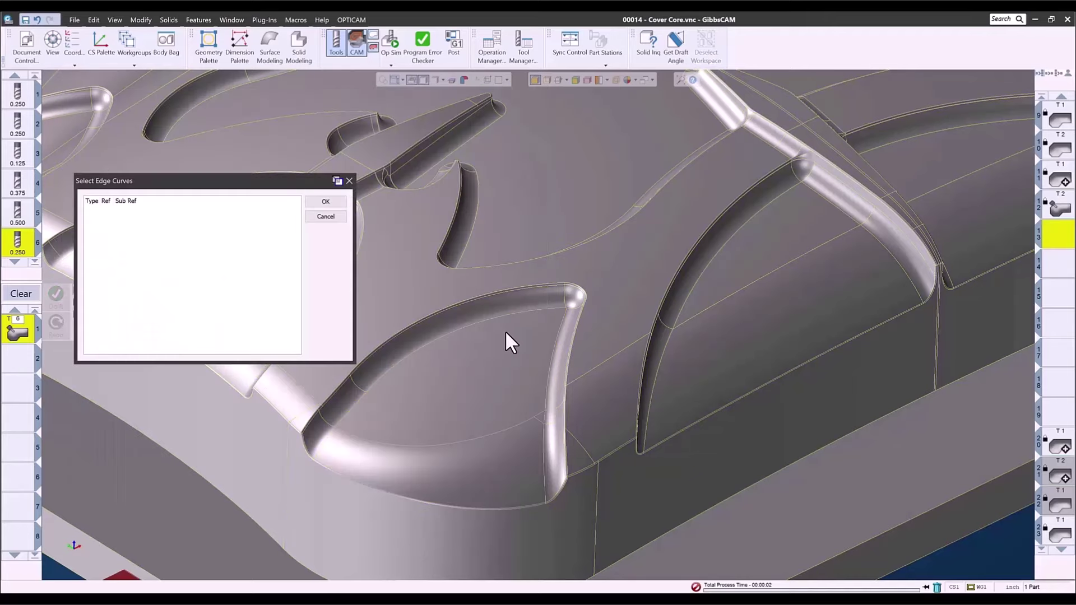
{"action": "left_click", "coordinate": [507, 312]}
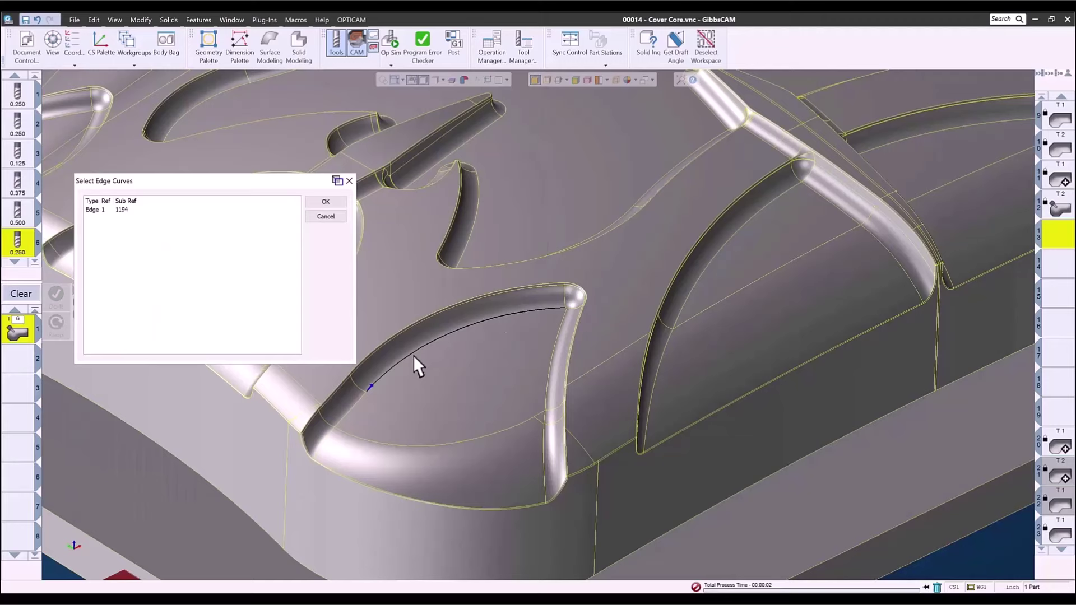
{"action": "left_click", "coordinate": [356, 407]}
{"action": "left_click", "coordinate": [318, 460]}
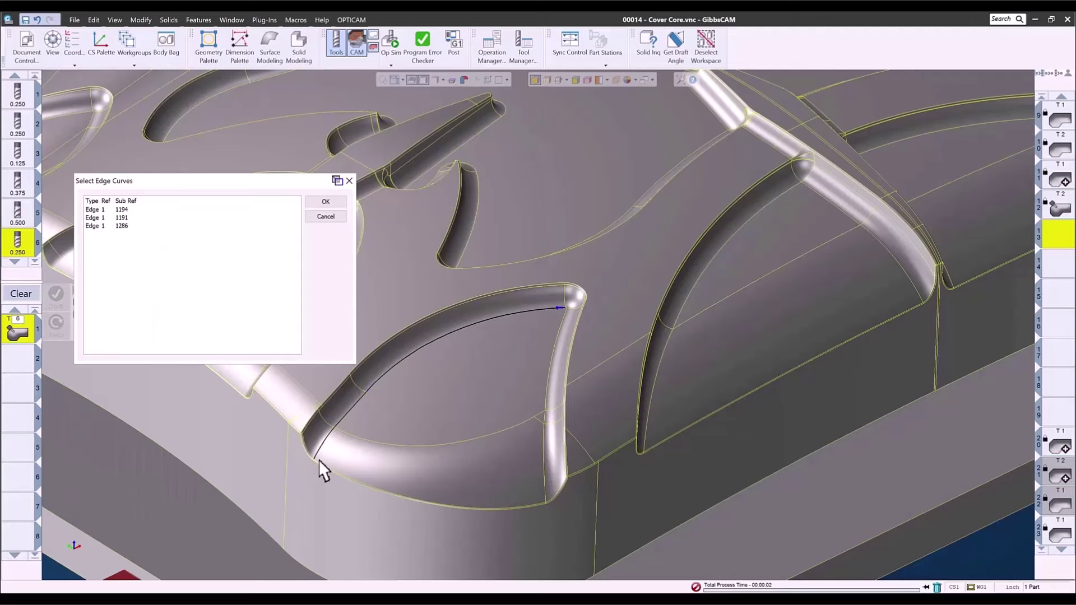
{"action": "left_click", "coordinate": [325, 203]}
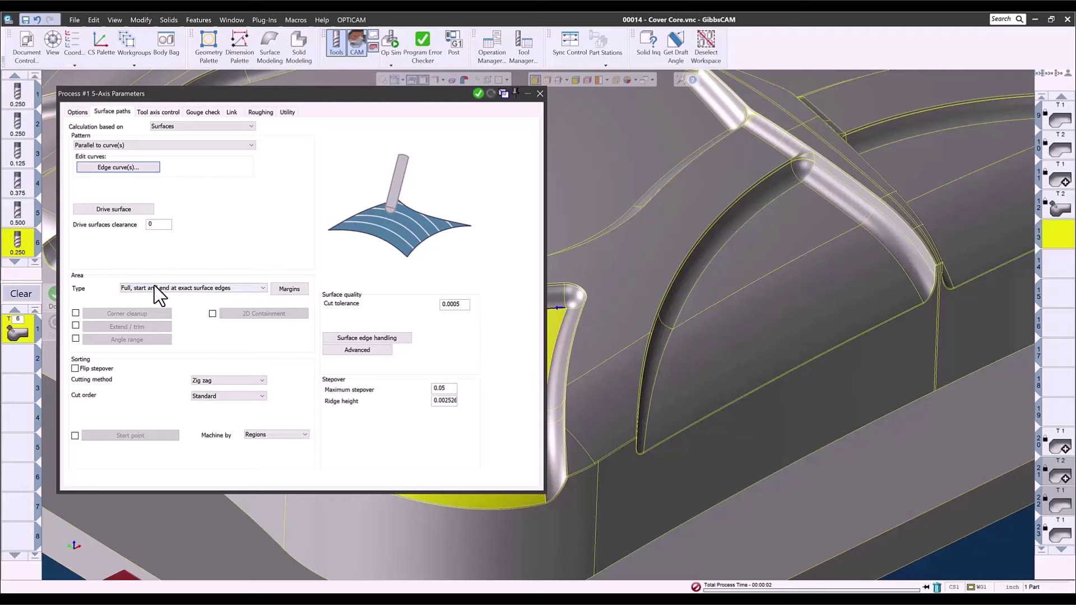
Step: Set the maximum stepover to 0.02 and the tool axis output format to 3 Axis
{"action": "double_click", "coordinate": [445, 389]}
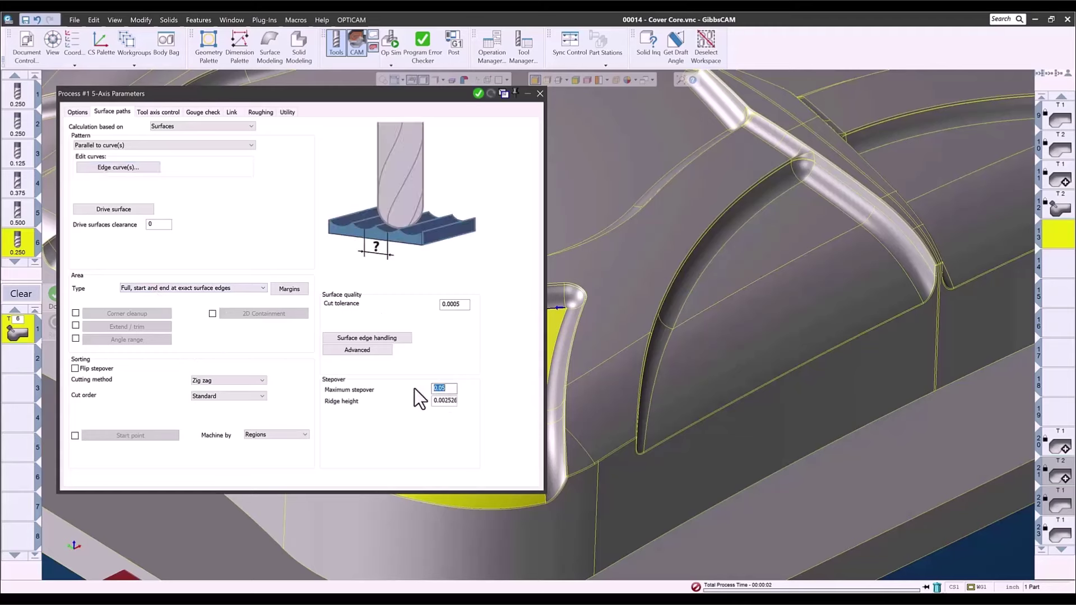
{"action": "type", "text": ".02"}
{"action": "left_click", "coordinate": [167, 112]}
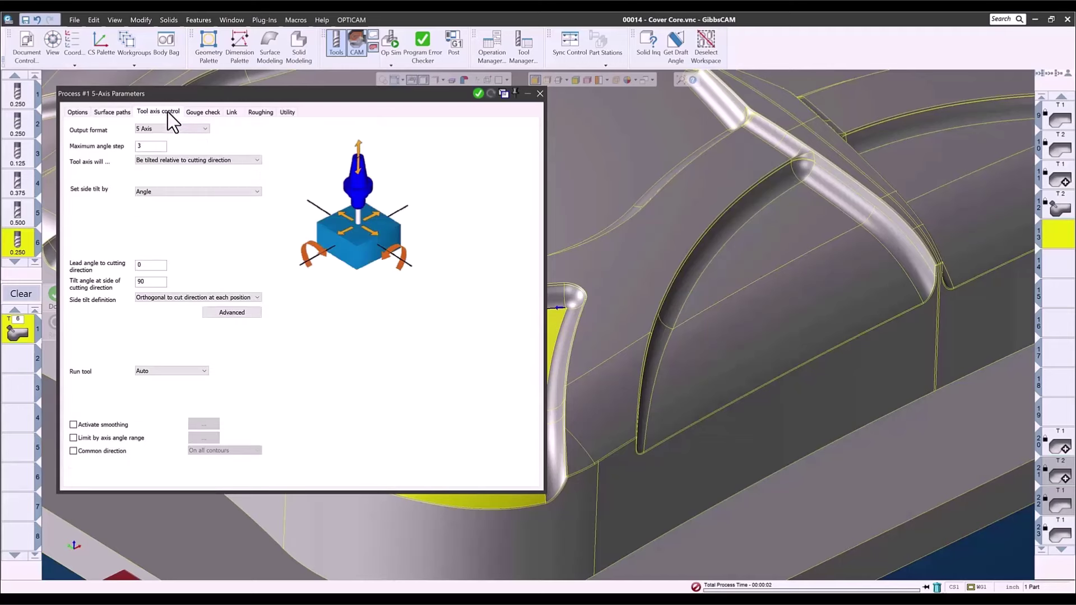
{"action": "left_click", "coordinate": [170, 129]}
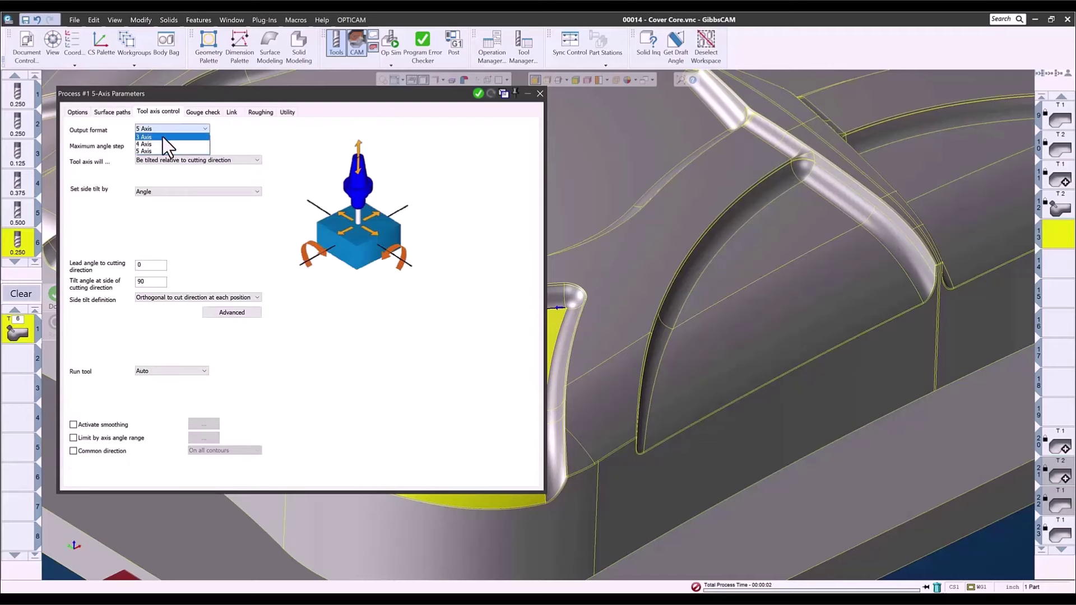
{"action": "left_click", "coordinate": [163, 137]}
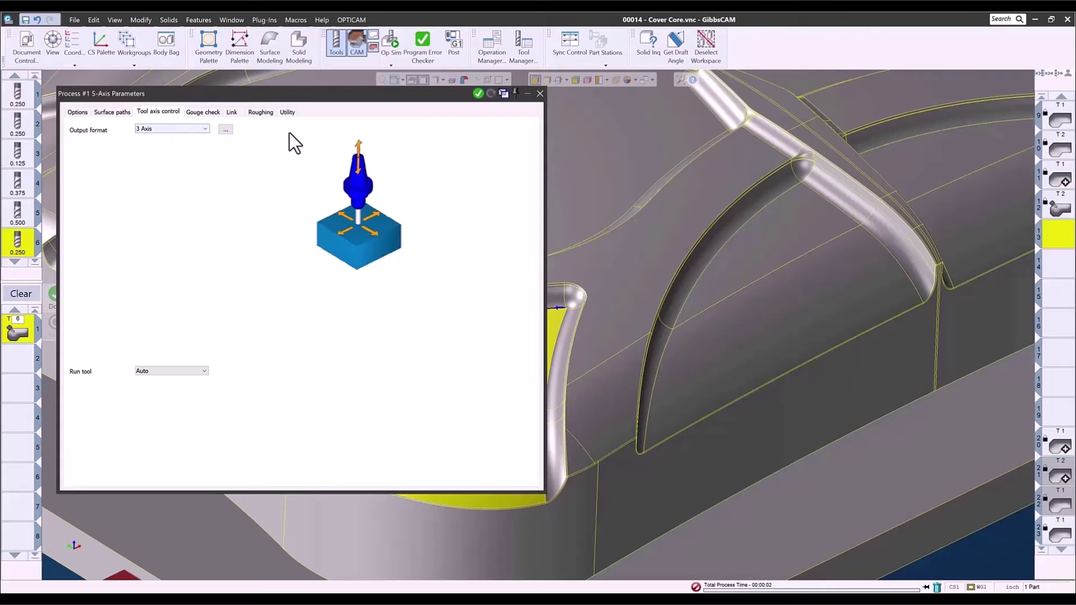
Step: Generate the finishing toolpath and examine the passes over the leaf-shaped recess
{"action": "left_click", "coordinate": [478, 94]}
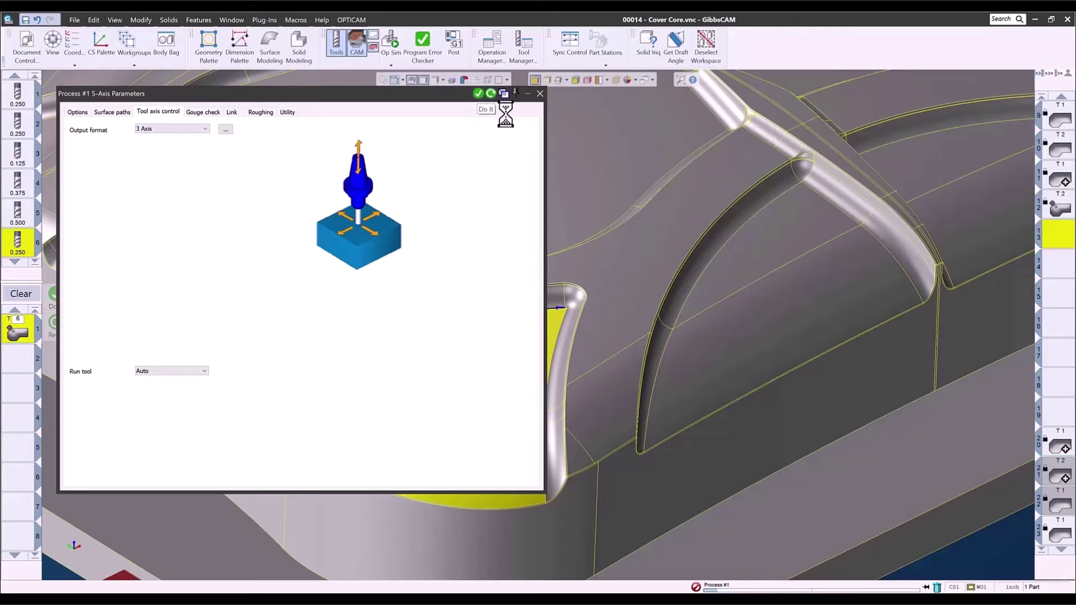
{"action": "left_click", "coordinate": [539, 94]}
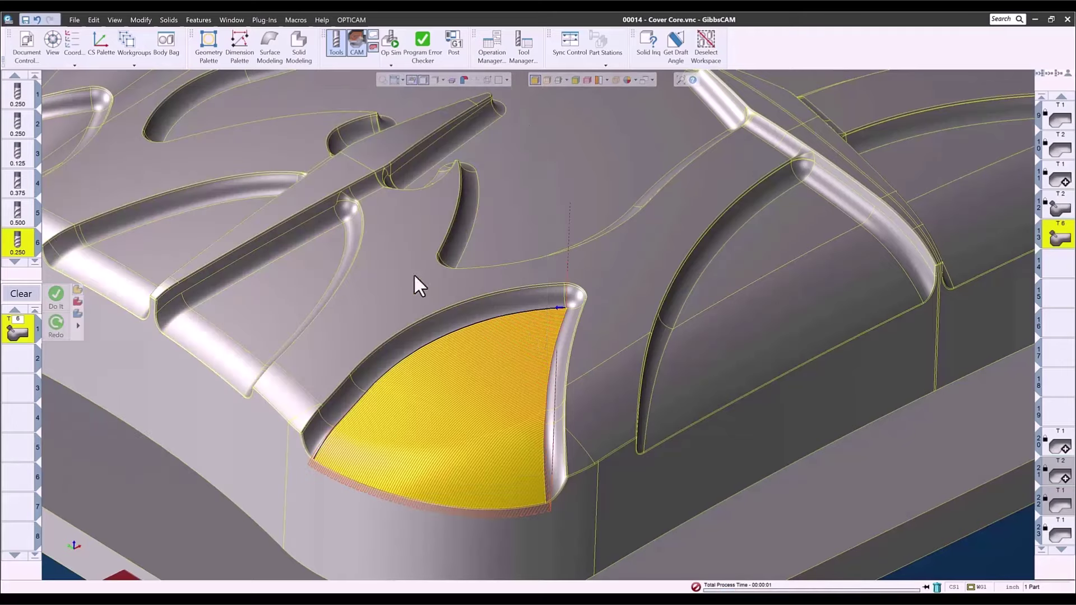
{"action": "scroll", "coordinate": [364, 482], "scroll_direction": "down", "scroll_amount": 5}
{"action": "middle_click_drag", "start_coordinate": [385, 423], "coordinate": [312, 467]}
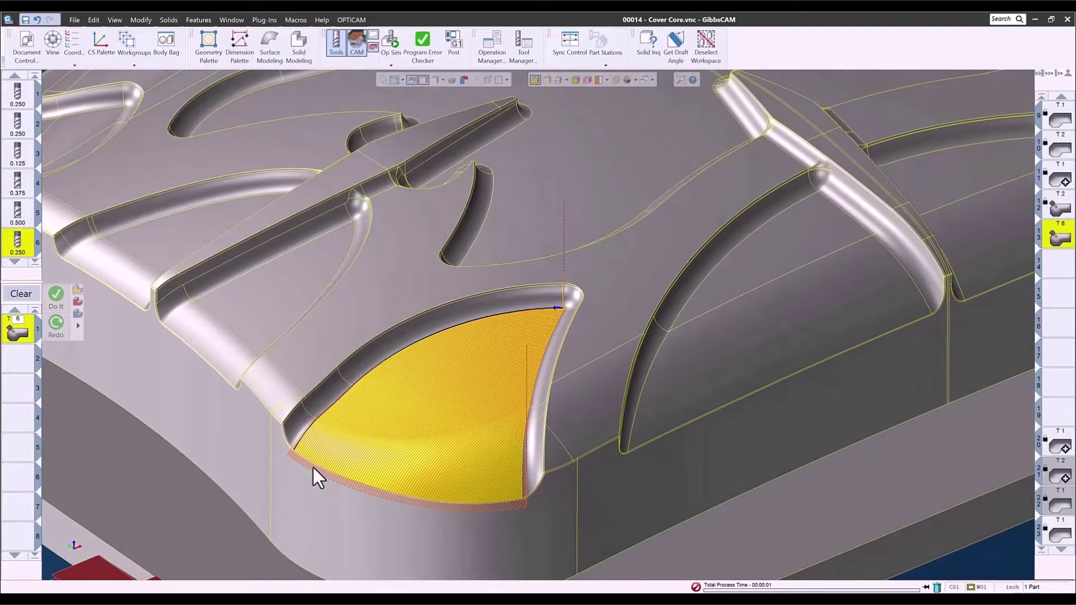
{"action": "scroll", "coordinate": [312, 467], "scroll_direction": "up", "scroll_amount": 5}
{"action": "scroll", "coordinate": [392, 440], "scroll_direction": "down", "scroll_amount": 5}
{"action": "scroll", "coordinate": [392, 442], "scroll_direction": "up", "scroll_amount": 4}
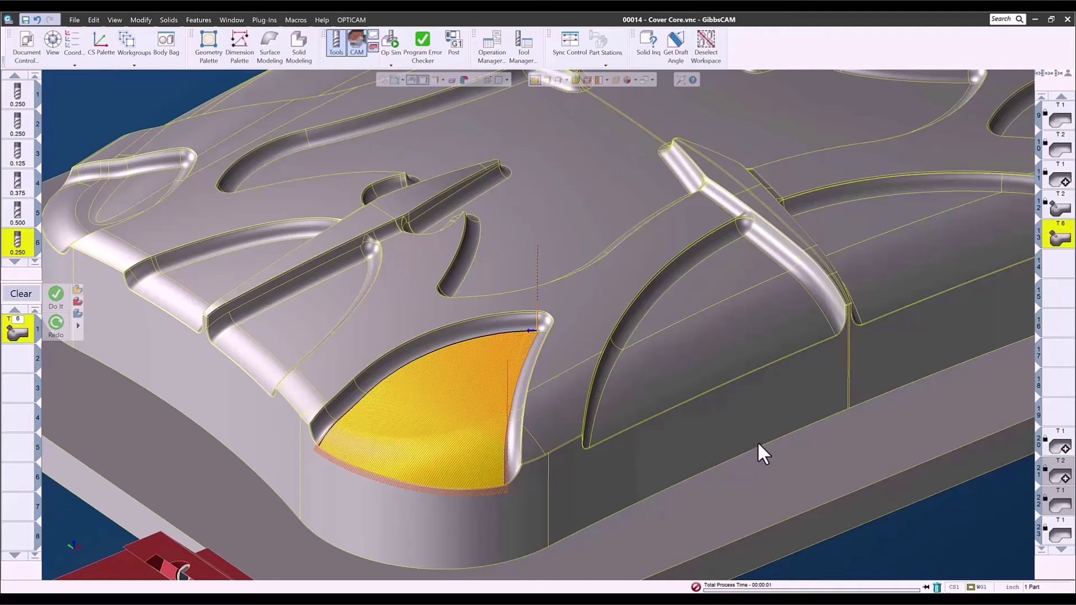
Step: Add the two floor faces of the neighbouring half-moon recess to the process's drive surfaces
{"action": "left_click", "coordinate": [722, 342]}
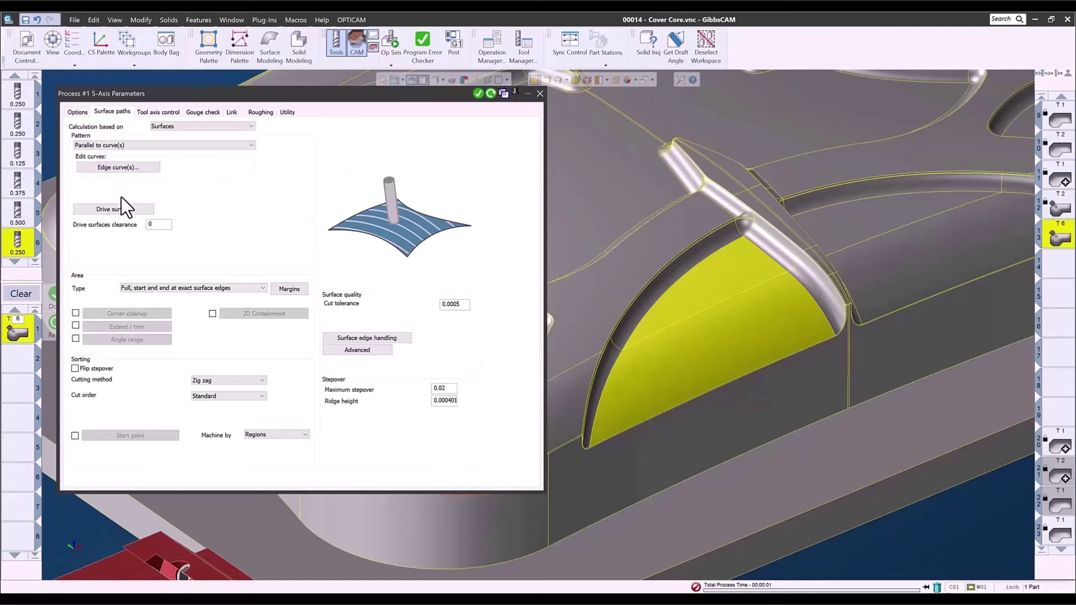
{"action": "left_click", "coordinate": [111, 207]}
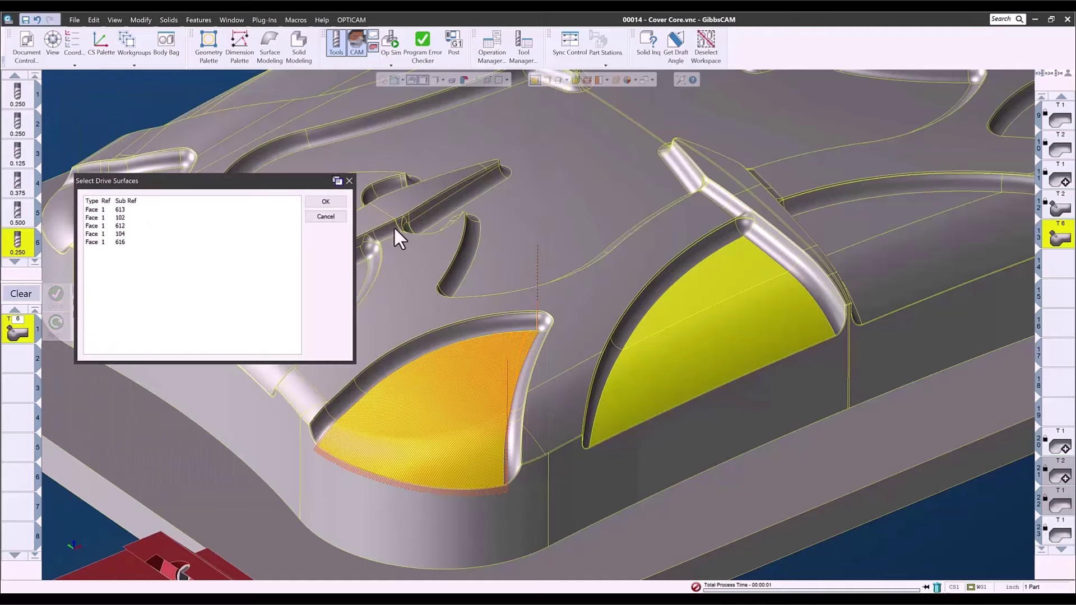
{"action": "left_click", "coordinate": [318, 202]}
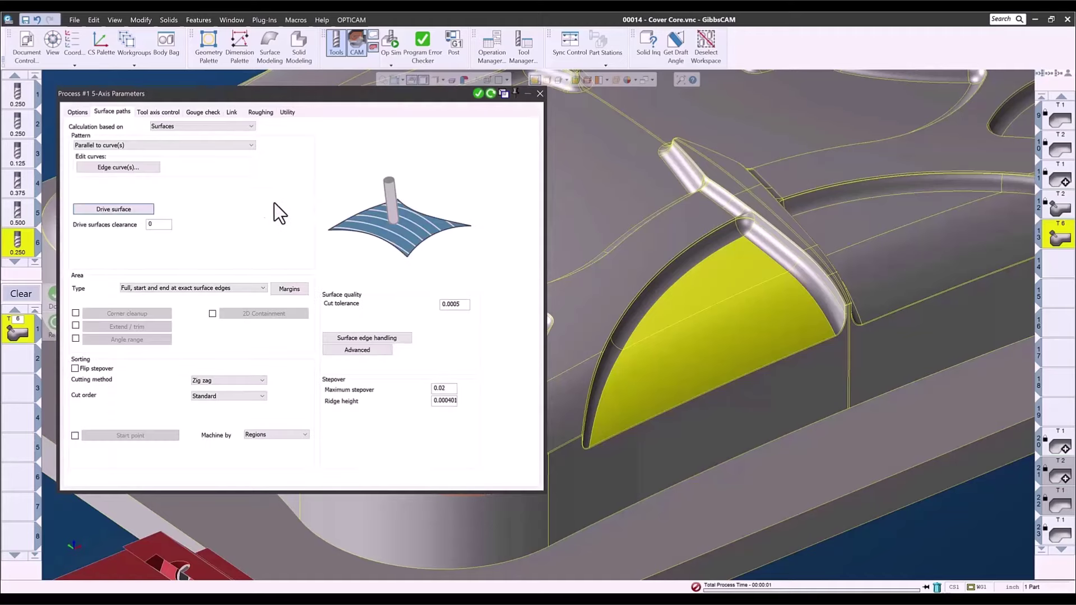
Step: Add the half-moon recess's two curved floor edges to the edge curves and recalculate the operation
{"action": "left_click", "coordinate": [120, 167]}
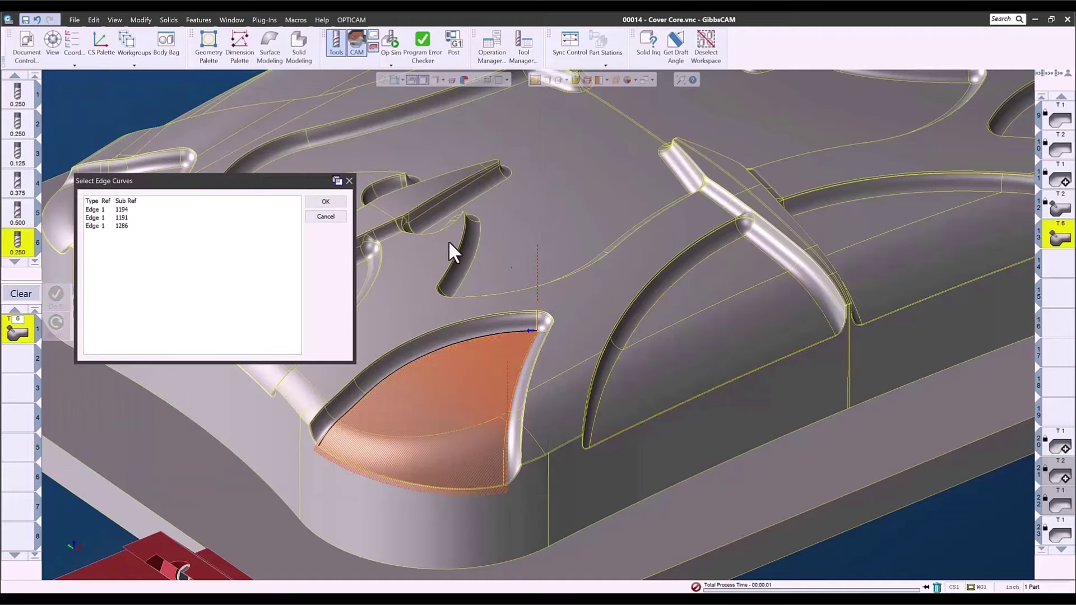
{"action": "left_click", "coordinate": [661, 292]}
{"action": "left_click", "coordinate": [606, 386]}
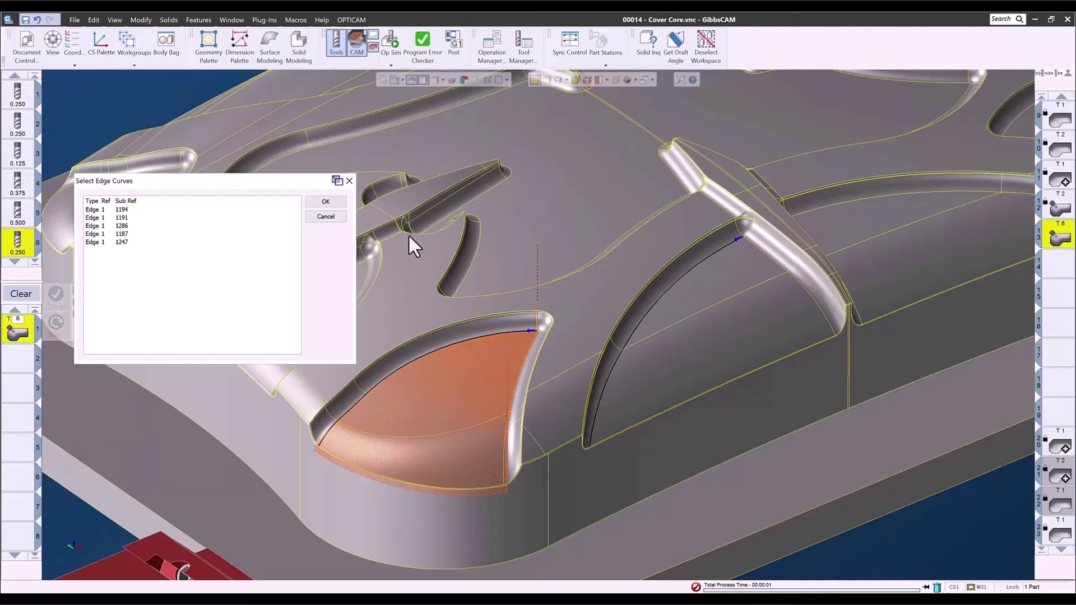
{"action": "left_click", "coordinate": [326, 201]}
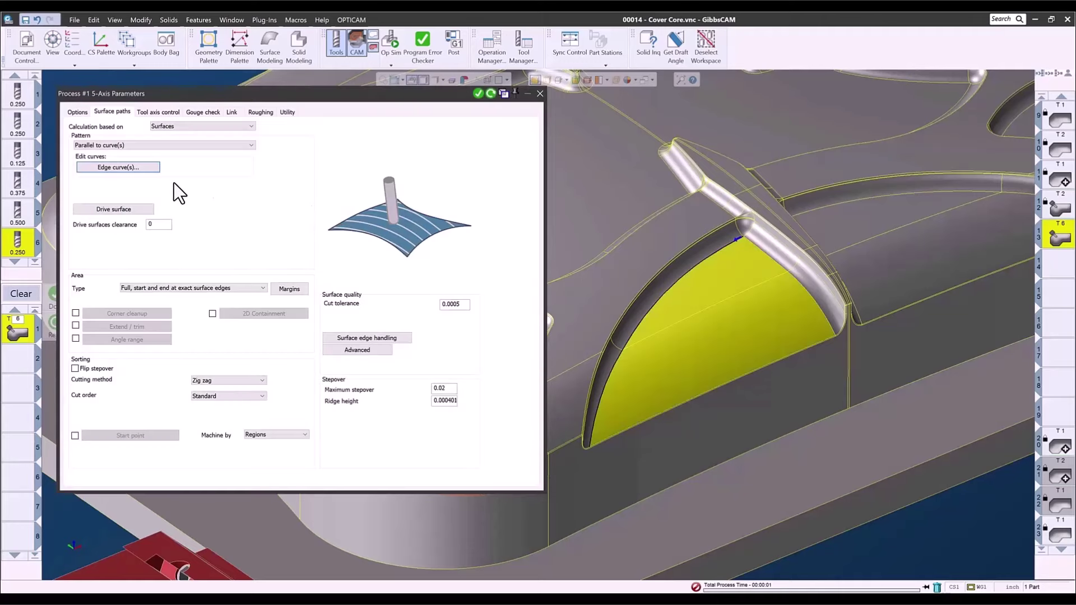
{"action": "left_click", "coordinate": [490, 94]}
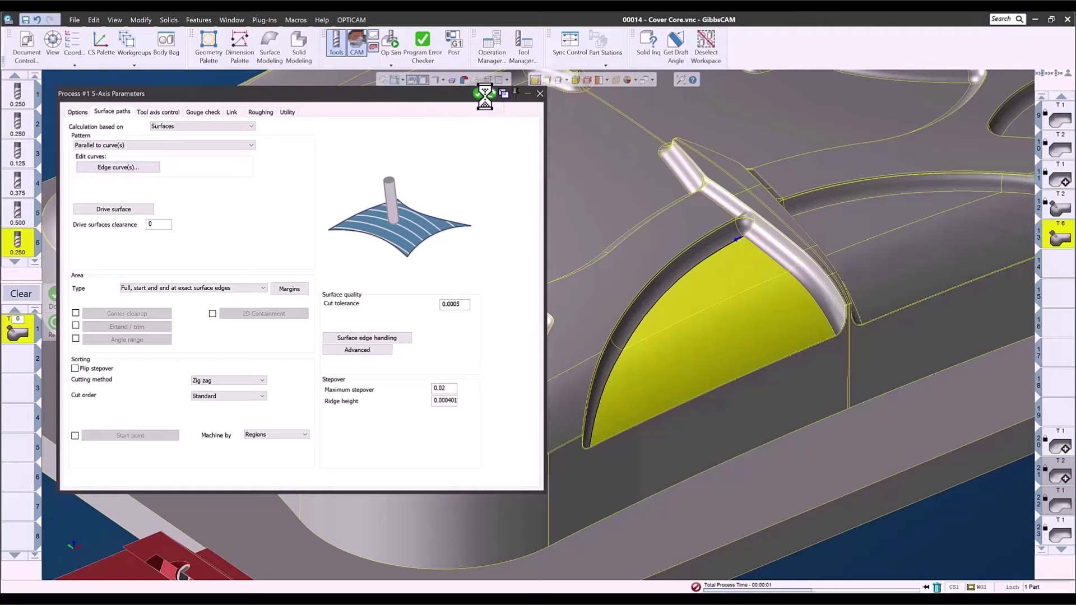
{"action": "left_click", "coordinate": [539, 93]}
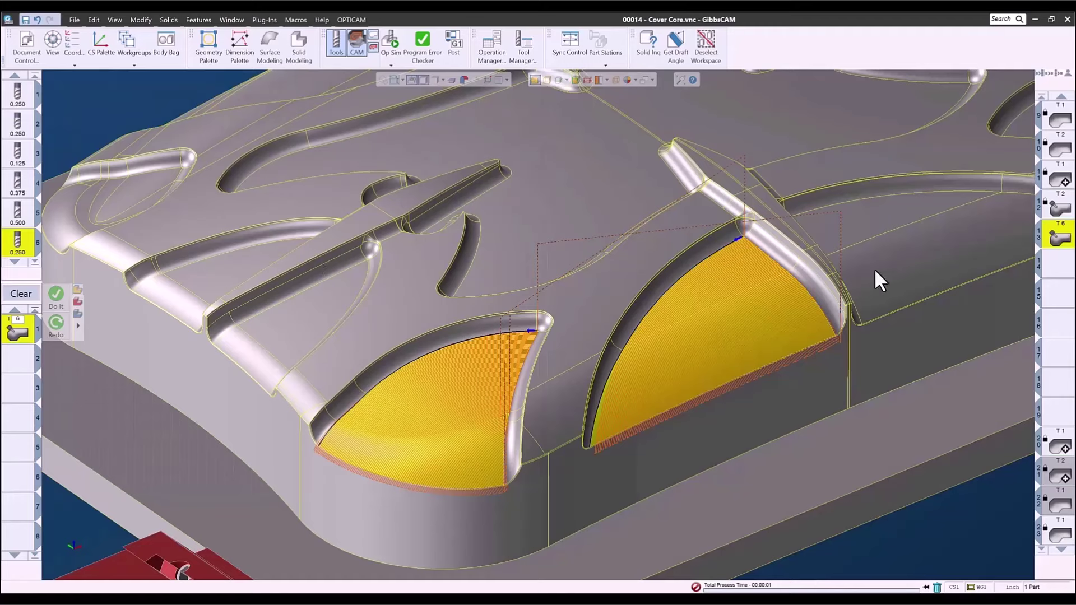
Step: Delete the new tool 6 finishing operation along with tool 6 and its process
{"action": "left_click", "coordinate": [22, 294]}
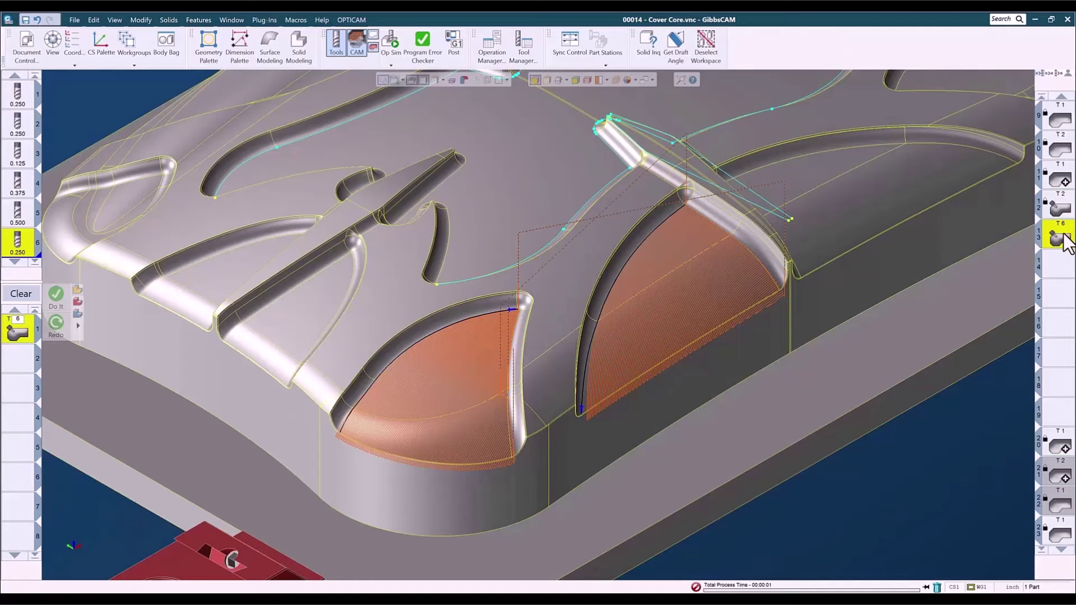
{"action": "left_click", "coordinate": [936, 587]}
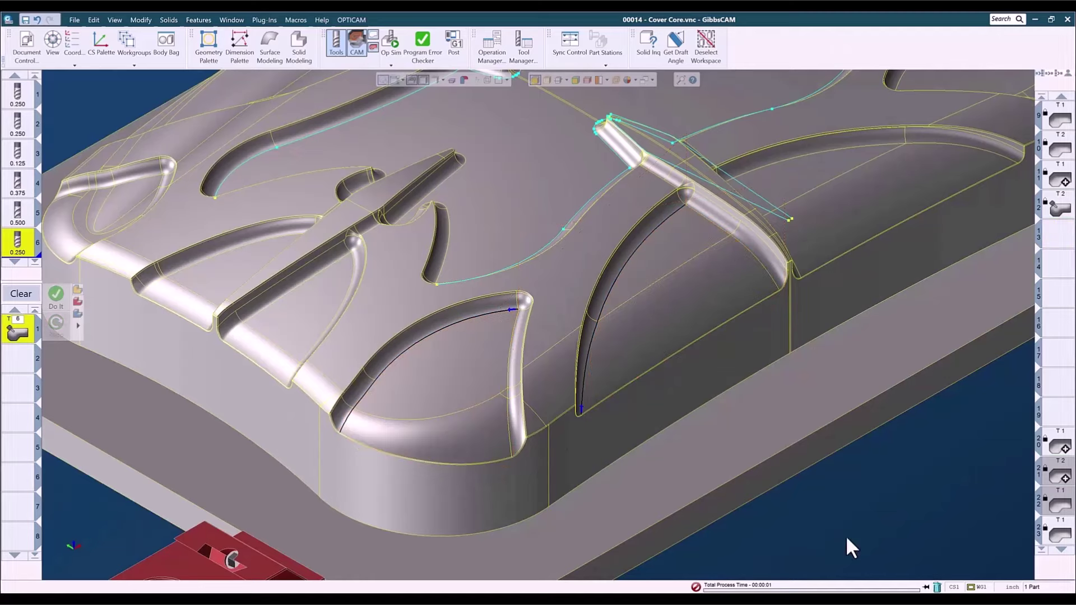
{"action": "left_click", "coordinate": [30, 295]}
Step: Open the existing operations 9 to 12 one after another and examine where each toolpath lies on the whole core
{"action": "key", "text": "Home"}
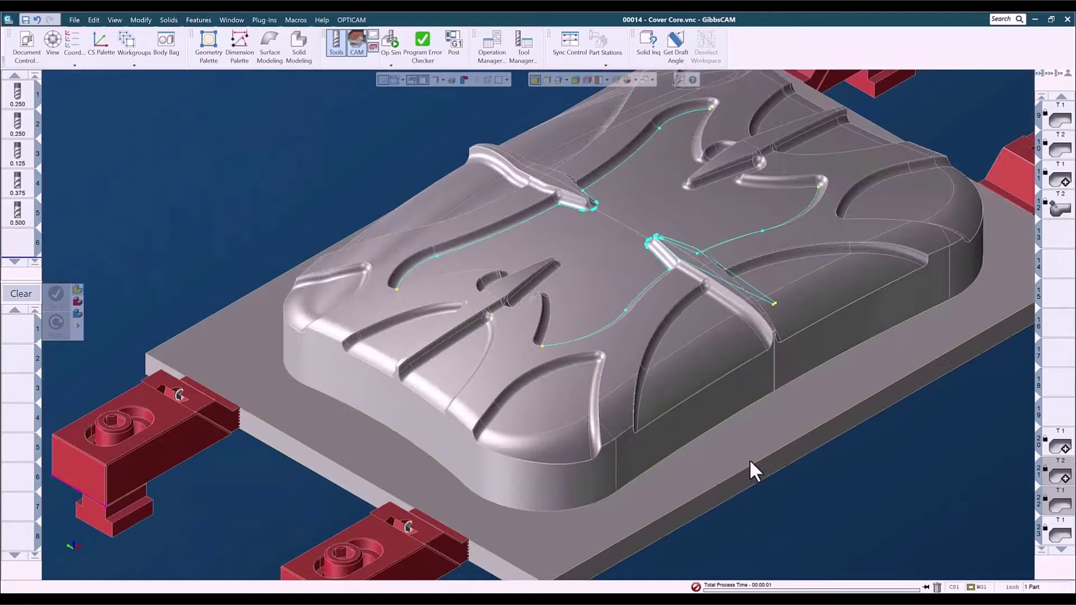
{"action": "scroll", "coordinate": [749, 462], "scroll_direction": "down", "scroll_amount": 2}
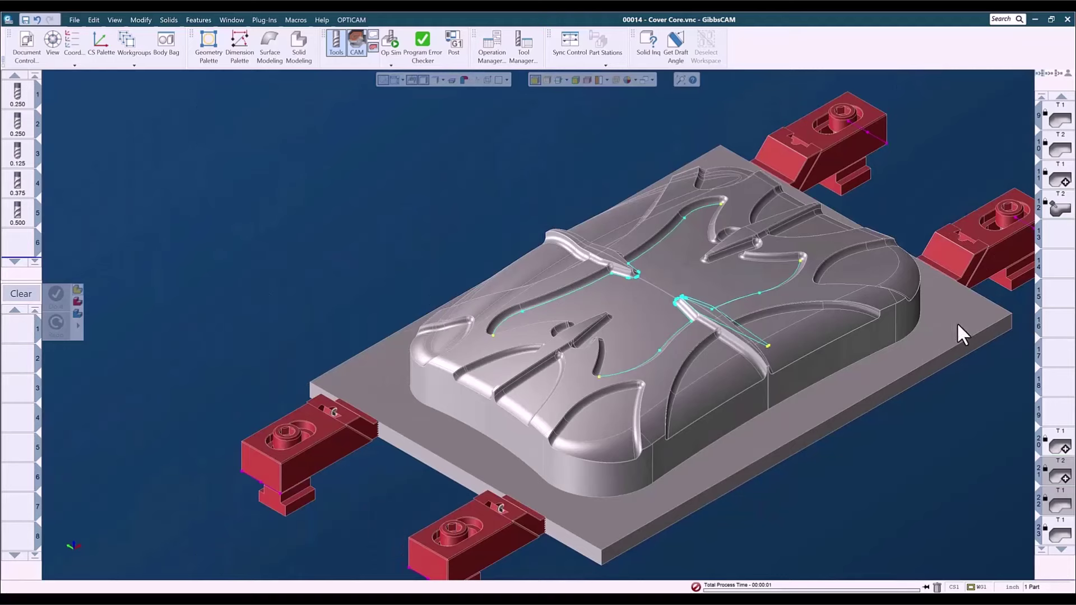
{"action": "double_click", "coordinate": [1059, 119]}
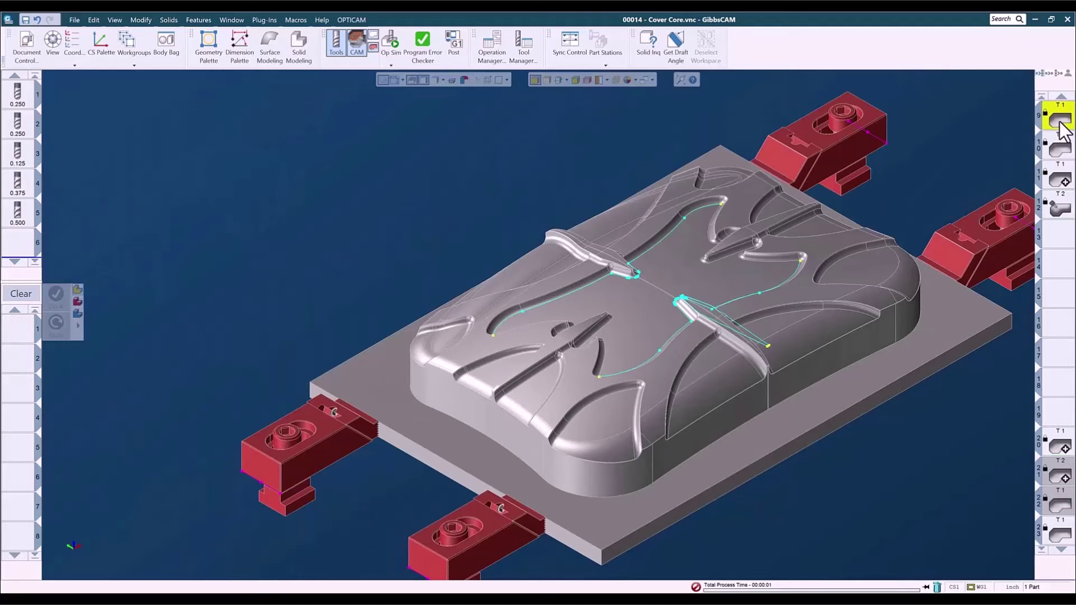
{"action": "double_click", "coordinate": [1054, 150]}
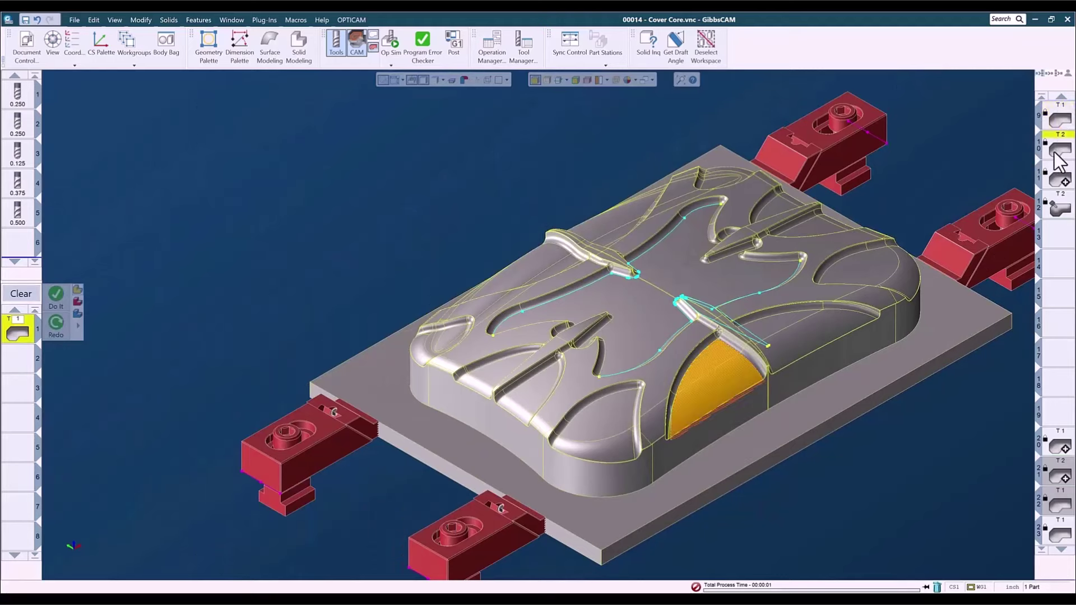
{"action": "double_click", "coordinate": [1064, 182]}
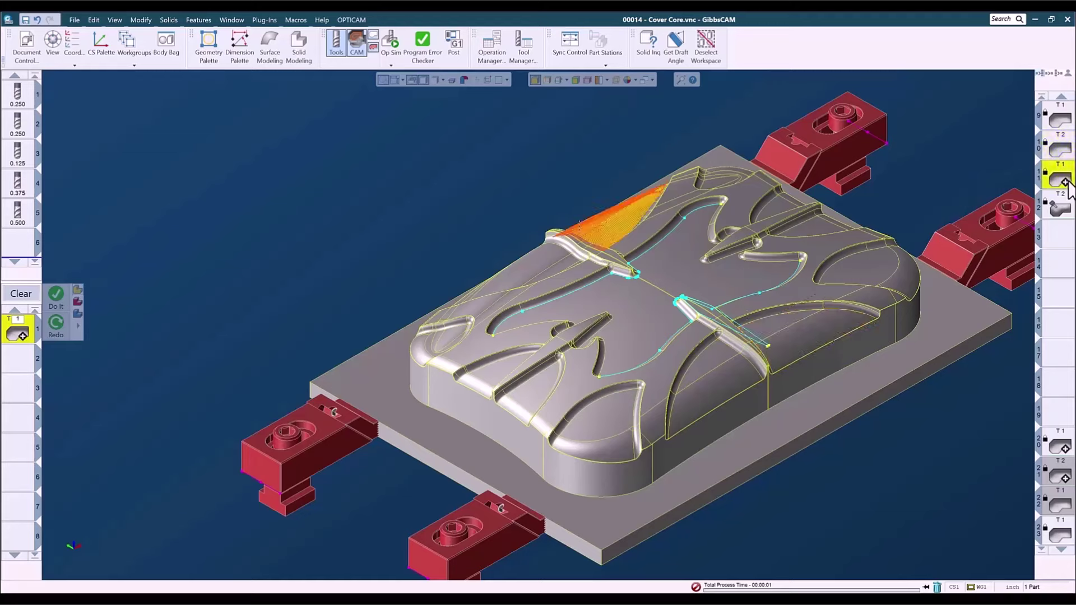
{"action": "left_click", "coordinate": [1061, 208]}
{"action": "double_click", "coordinate": [1061, 209]}
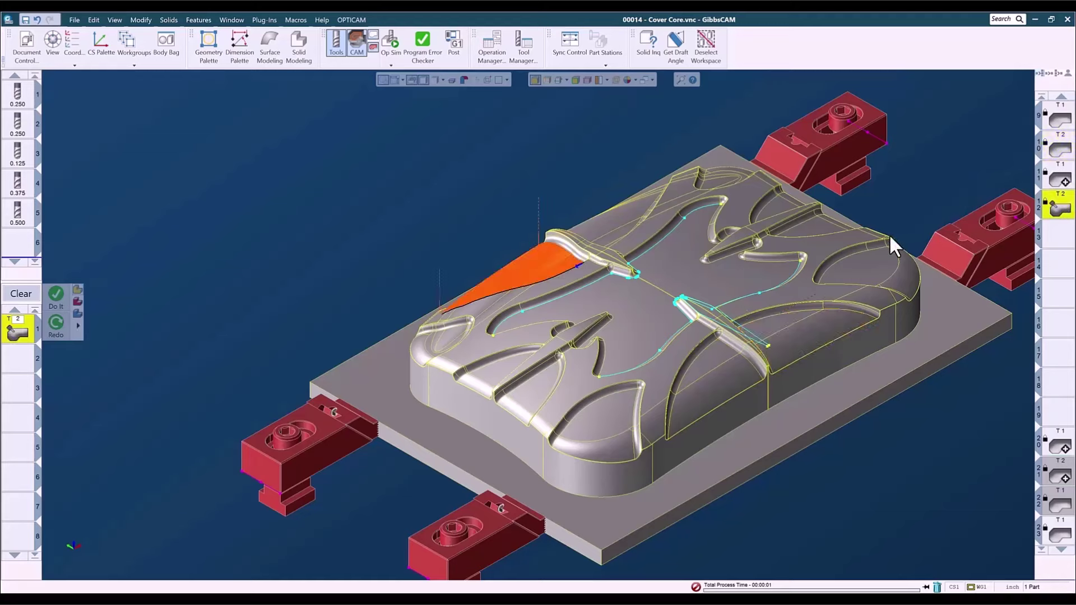
Step: Examine operation 12's toolpath passes up close from the top view, near the central rib
{"action": "key", "text": "ctrl+1"}
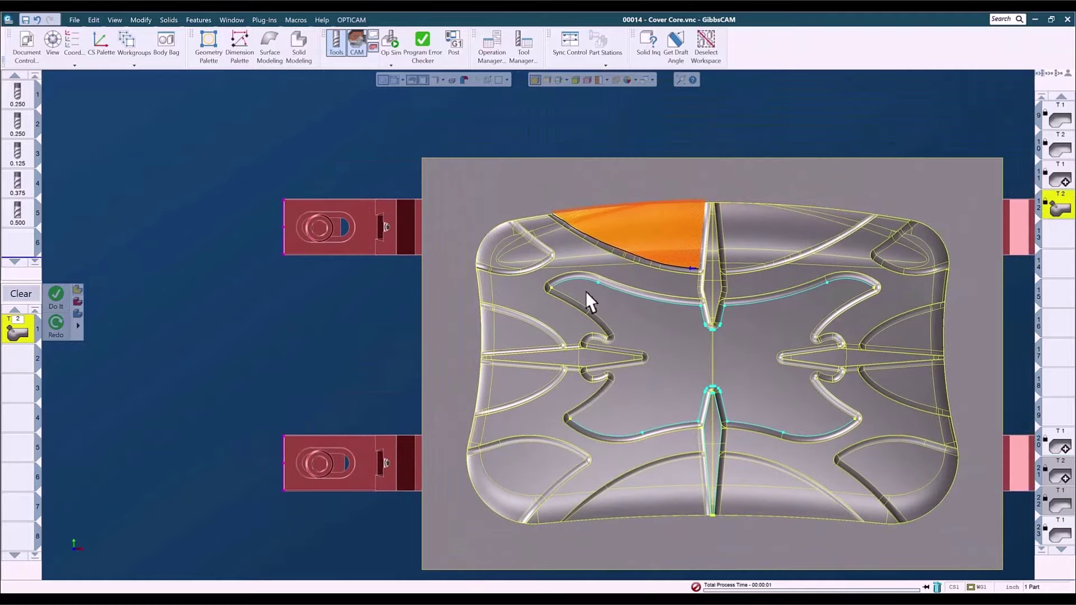
{"action": "left_click", "coordinate": [724, 210]}
{"action": "scroll", "coordinate": [723, 210], "scroll_direction": "up", "scroll_amount": 5}
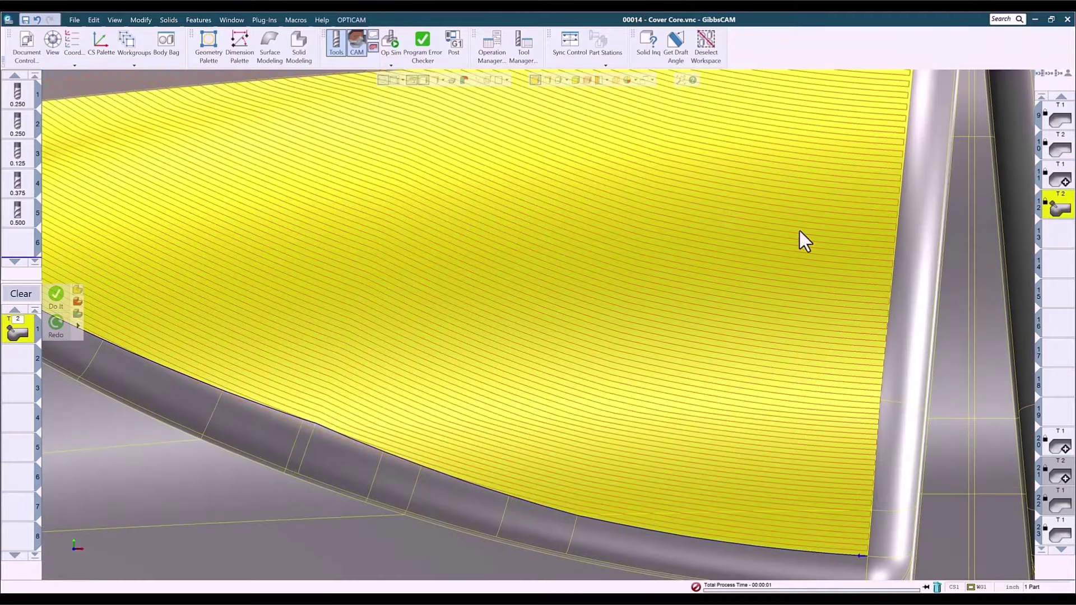
Step: Examine the toolpath passes of operation 11 and operation 9 up close from the top view
{"action": "scroll", "coordinate": [799, 308], "scroll_direction": "down", "scroll_amount": 5}
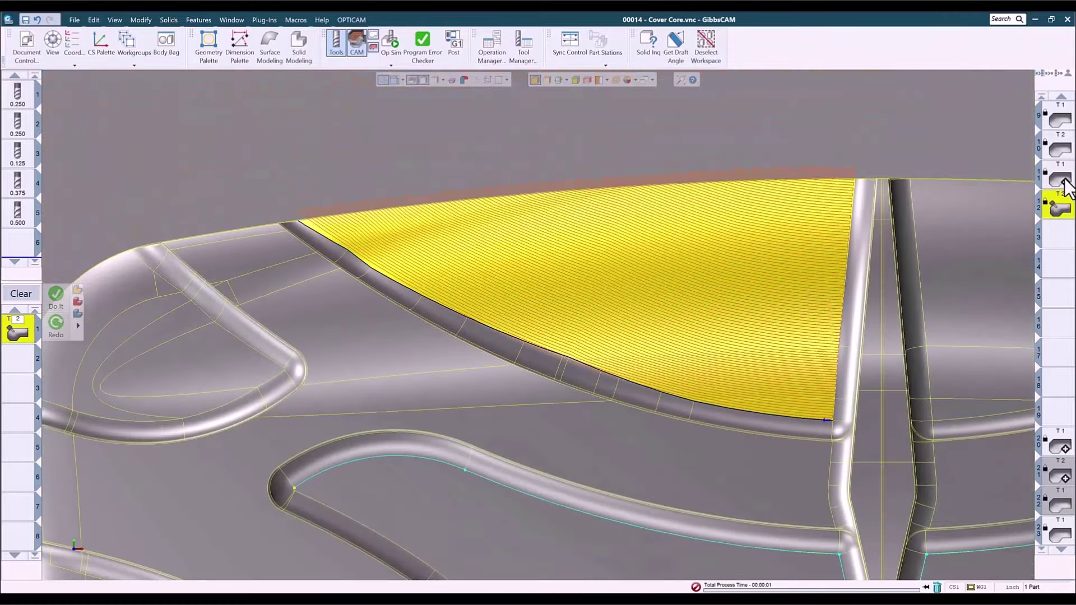
{"action": "middle_click_drag", "start_coordinate": [877, 302], "coordinate": [488, 310]}
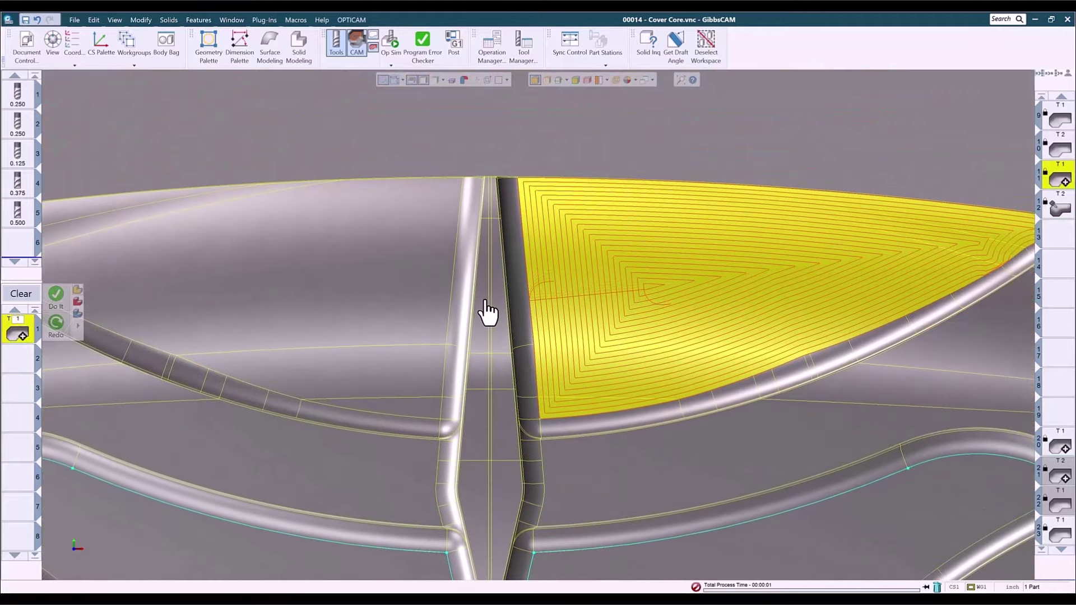
{"action": "left_click", "coordinate": [1059, 118]}
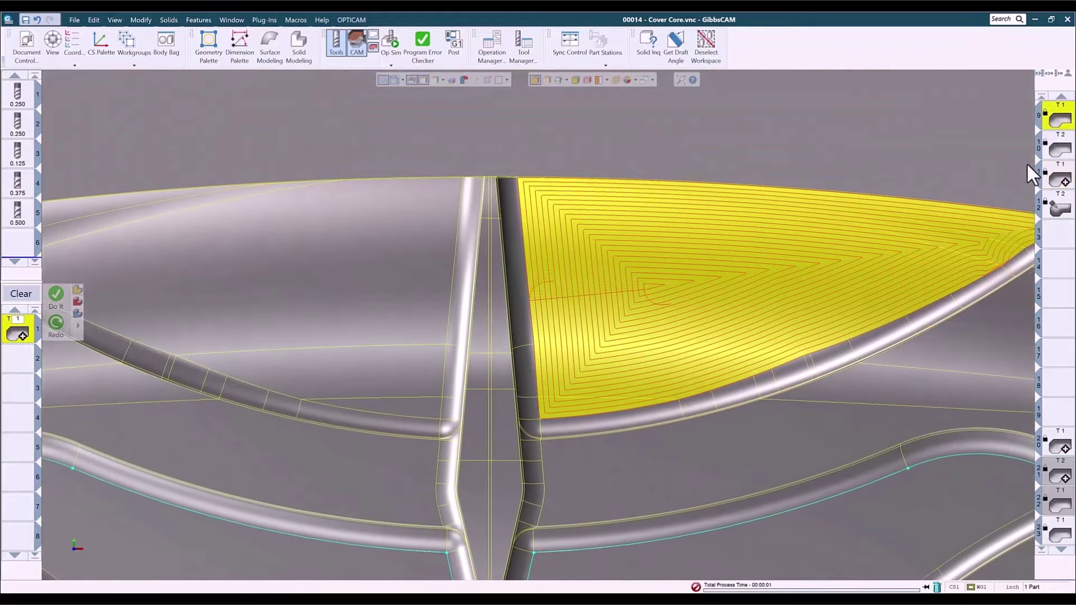
{"action": "scroll", "coordinate": [881, 127], "scroll_direction": "down", "scroll_amount": 5}
{"action": "scroll", "coordinate": [632, 308], "scroll_direction": "up", "scroll_amount": 2}
{"action": "scroll", "coordinate": [617, 432], "scroll_direction": "up", "scroll_amount": 5}
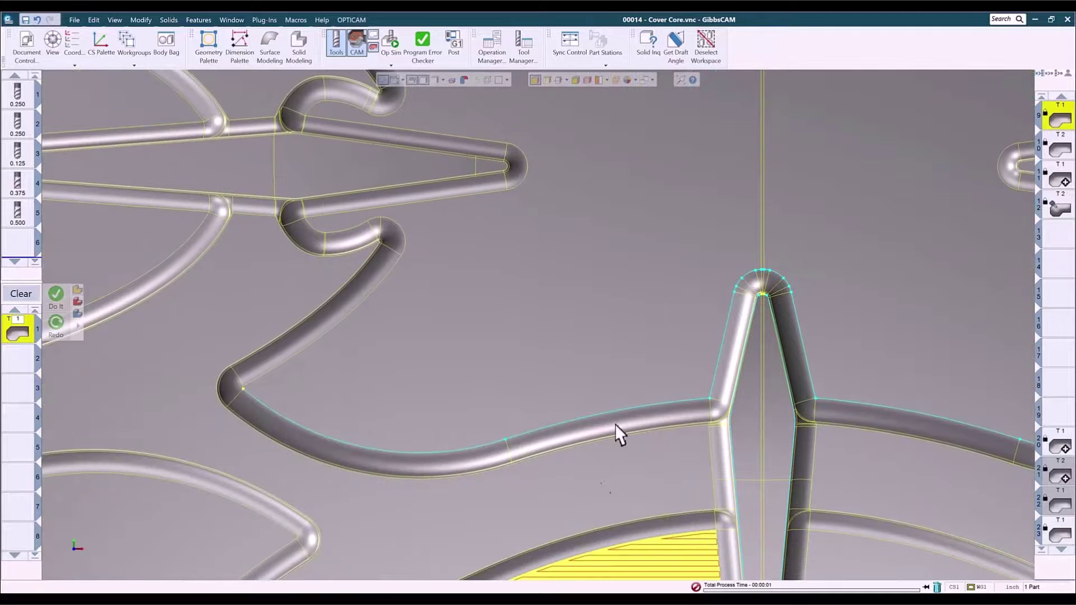
{"action": "middle_click_drag", "start_coordinate": [699, 190], "coordinate": [700, 189]}
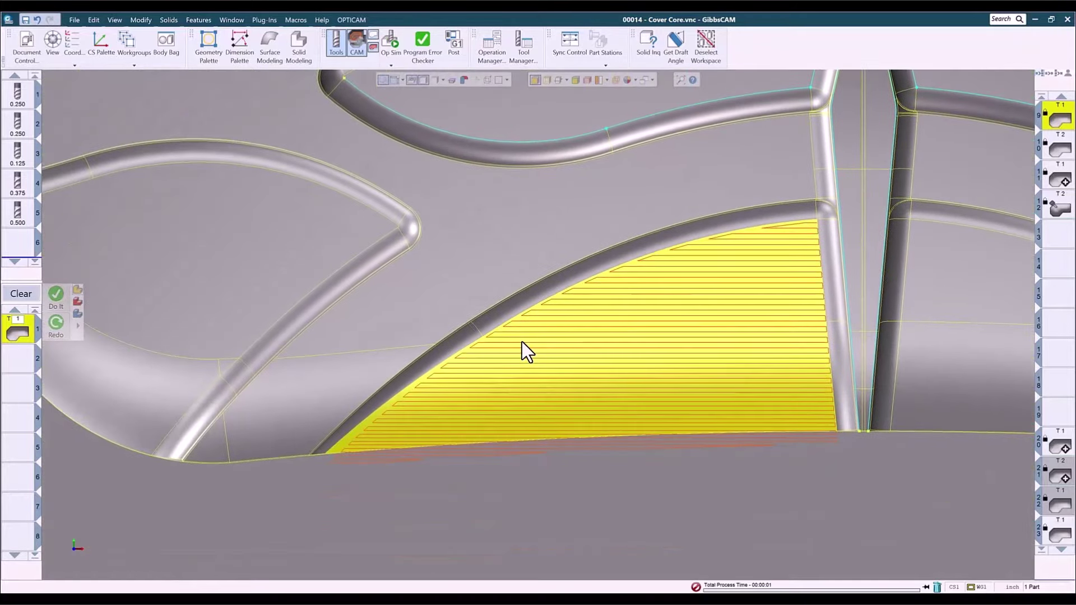
Step: Open operations 20 and 23 and examine where their toolpaths lie on the whole core
{"action": "scroll", "coordinate": [522, 342], "scroll_direction": "down", "scroll_amount": 10}
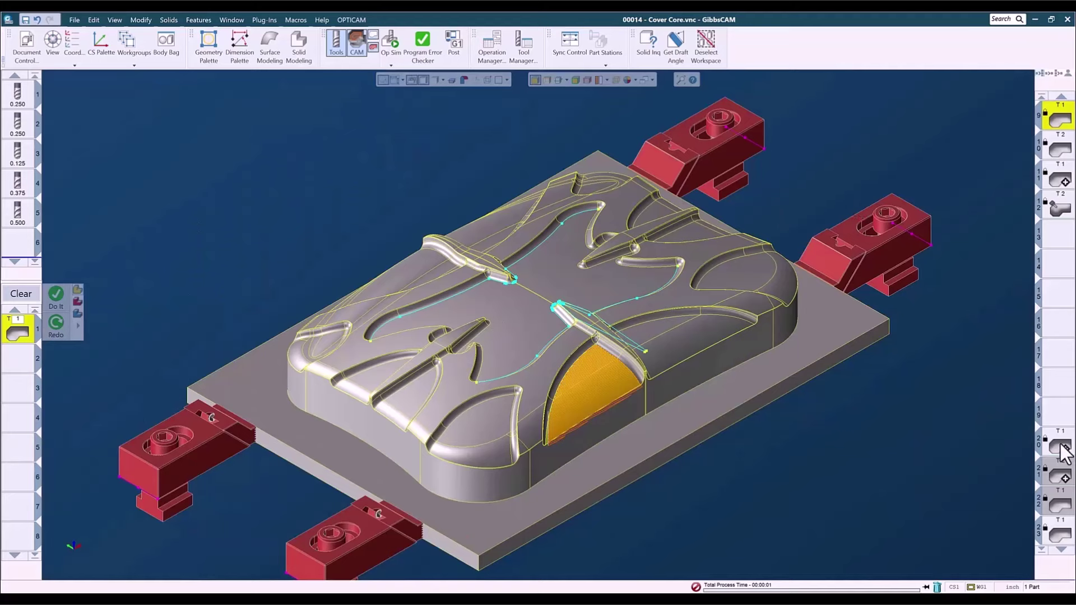
{"action": "scroll", "coordinate": [1058, 458], "scroll_direction": "down", "scroll_amount": 1}
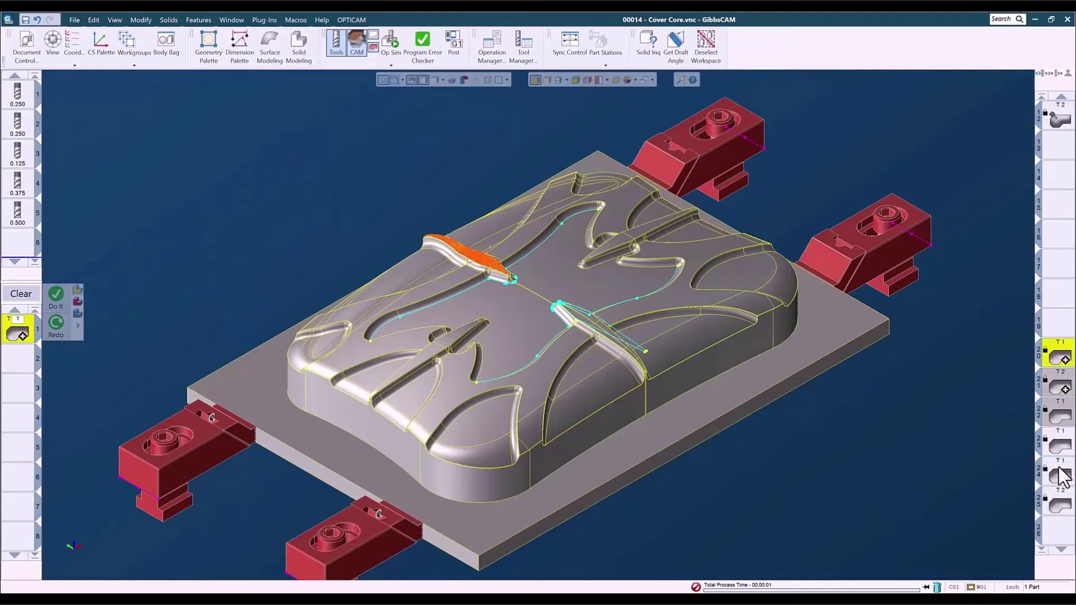
{"action": "left_click", "coordinate": [1059, 458]}
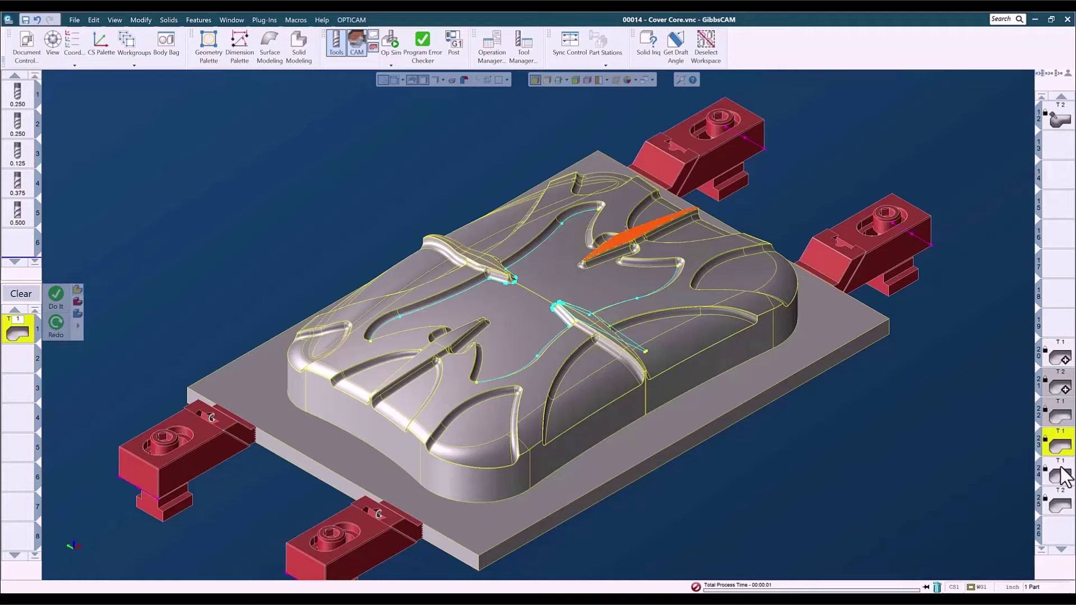
{"action": "middle_click_drag", "start_coordinate": [766, 496], "coordinate": [444, 360]}
{"action": "middle_click_drag", "start_coordinate": [595, 476], "coordinate": [977, 480]}
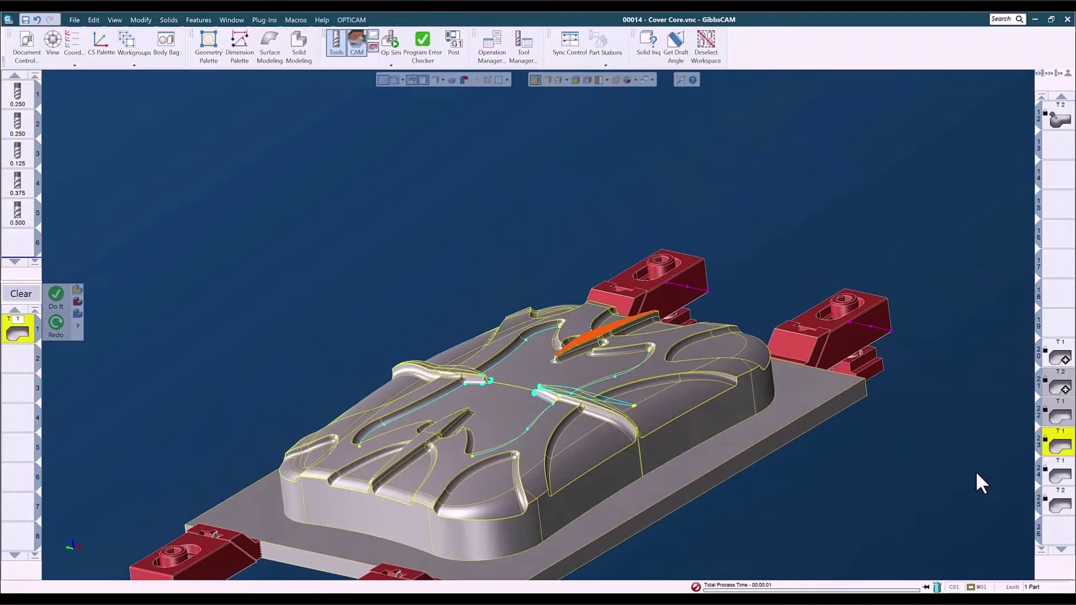
{"action": "middle_click_drag", "start_coordinate": [598, 501], "coordinate": [612, 452]}
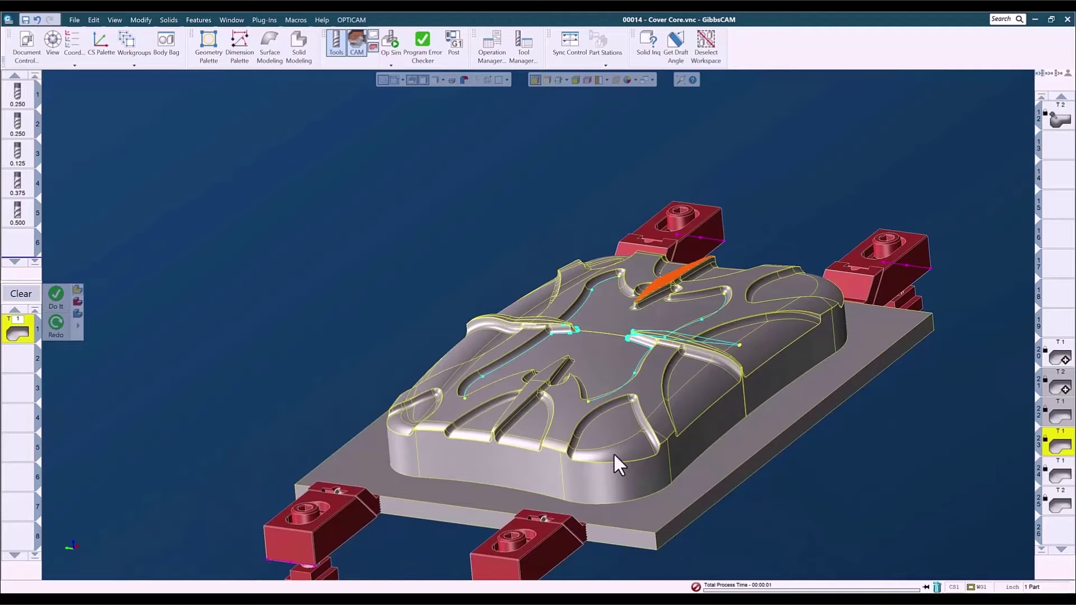
{"action": "scroll", "coordinate": [613, 452], "scroll_direction": "up", "scroll_amount": 2}
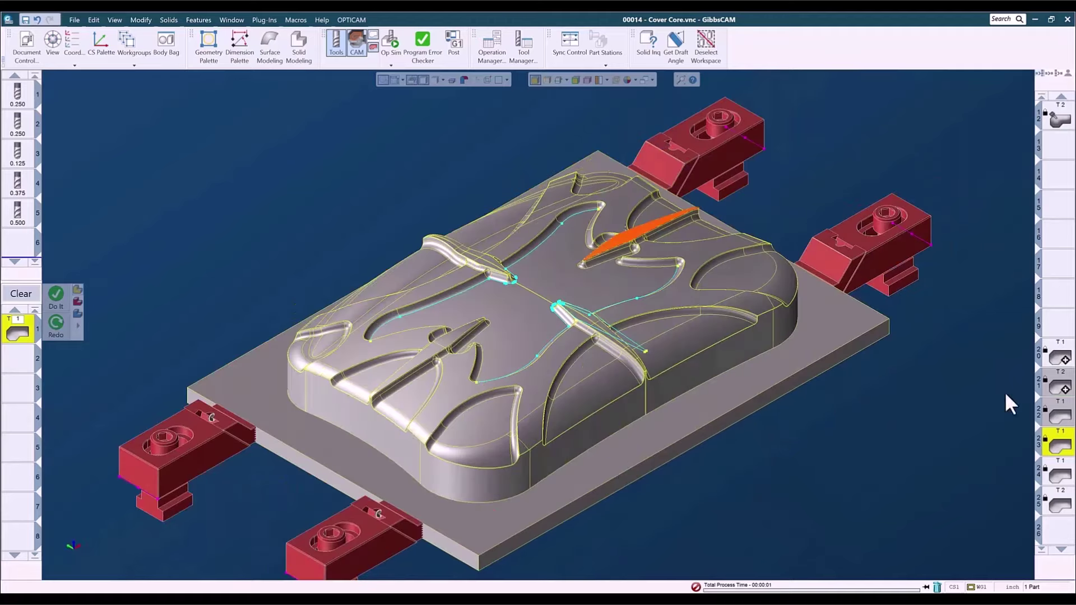
{"action": "left_click", "coordinate": [1060, 359]}
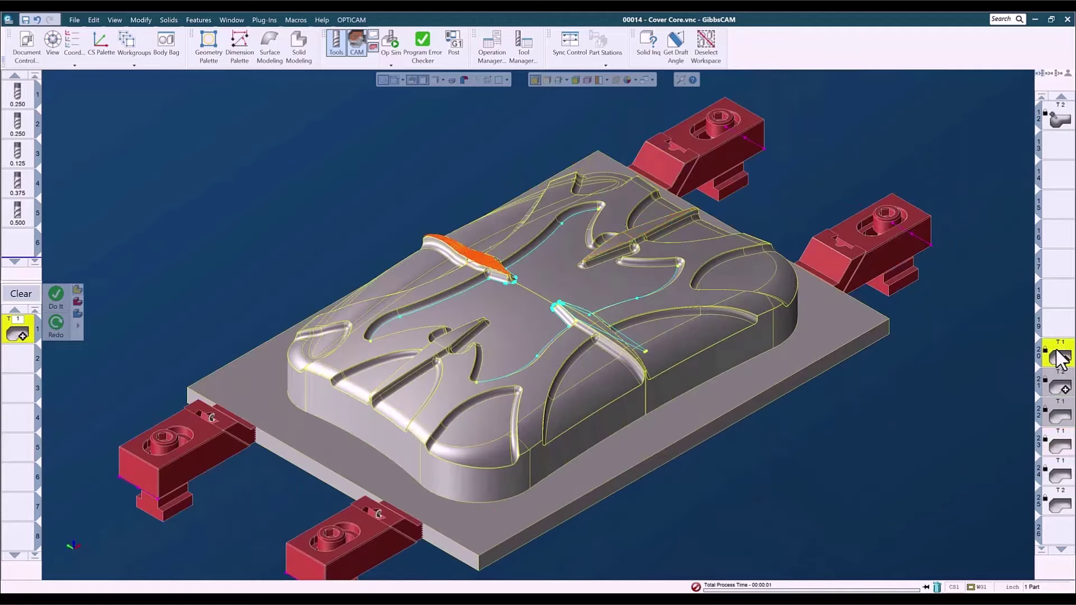
Step: Reopen operation 9 and view its toolpath on the whole core from the top
{"action": "scroll", "coordinate": [1064, 319], "scroll_direction": "up", "scroll_amount": 2}
{"action": "left_click", "coordinate": [1060, 150]}
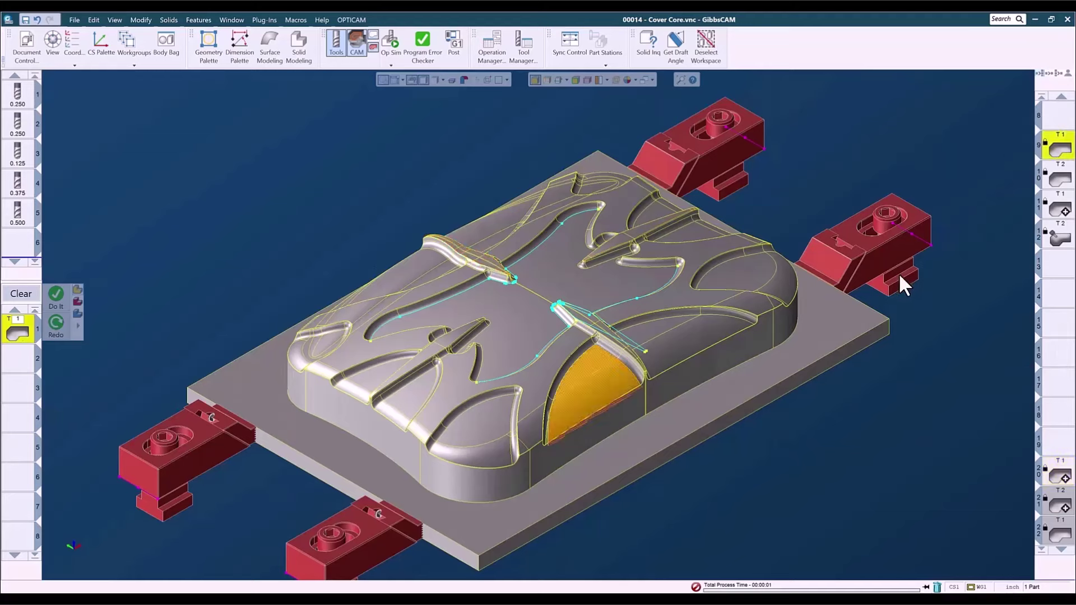
{"action": "middle_click_drag", "start_coordinate": [614, 516], "coordinate": [709, 400]}
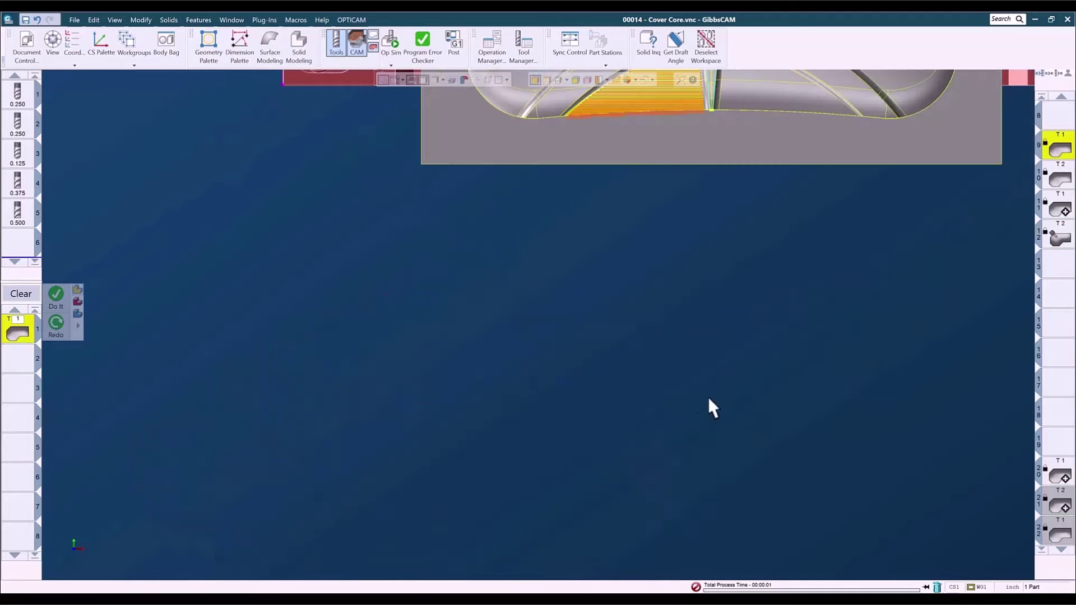
{"action": "key", "text": "ctrl+1"}
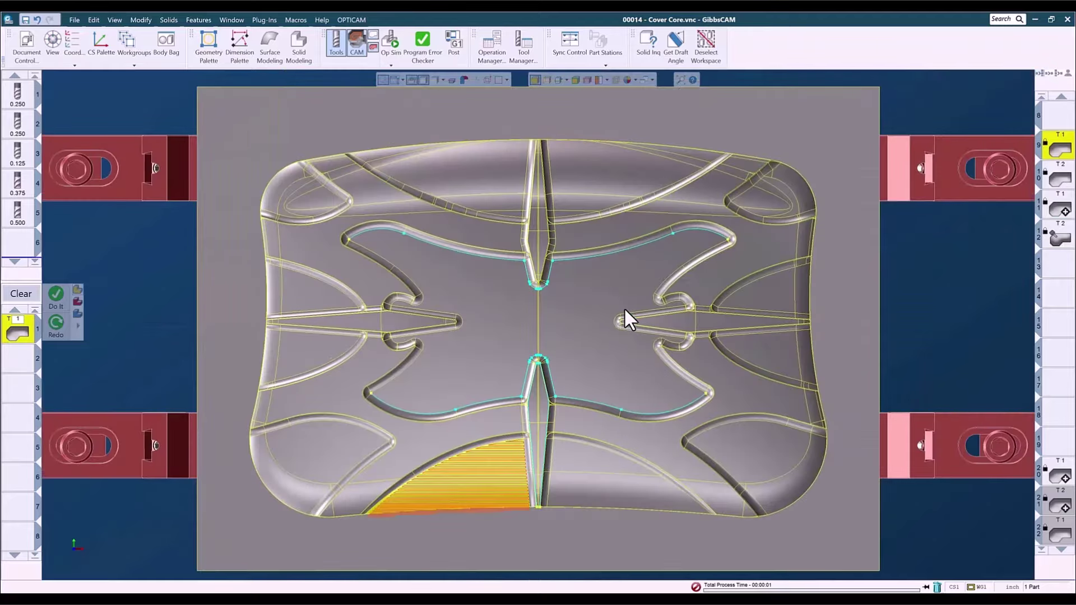
Step: Highlight the branching face beside the neighbouring half-moon recess together with its adjoining curved face at the core's edge
{"action": "left_click", "coordinate": [642, 435]}
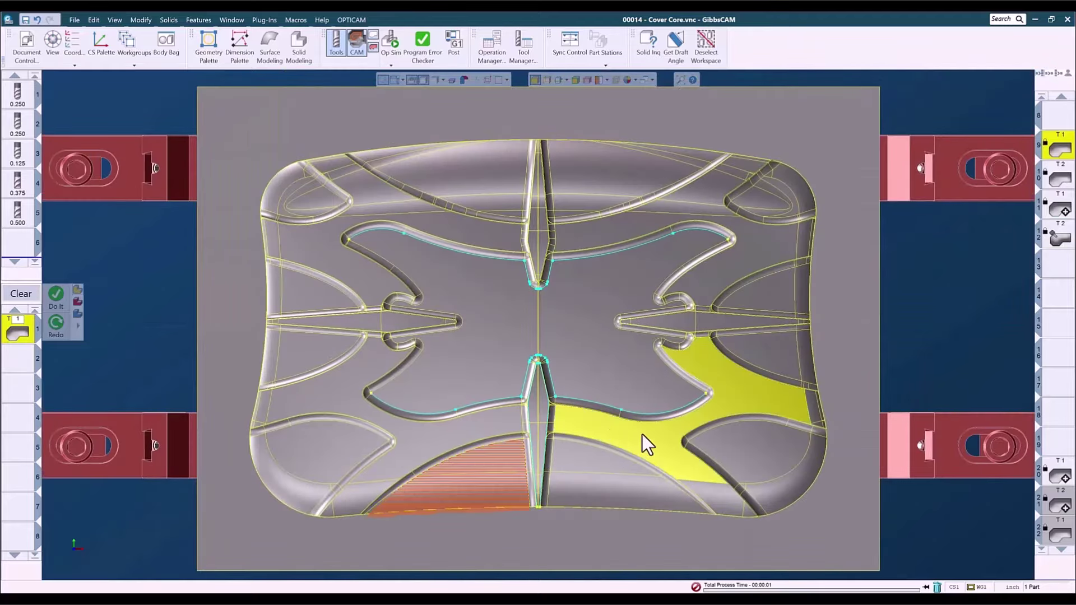
{"action": "left_click", "coordinate": [705, 490], "text": "shift"}
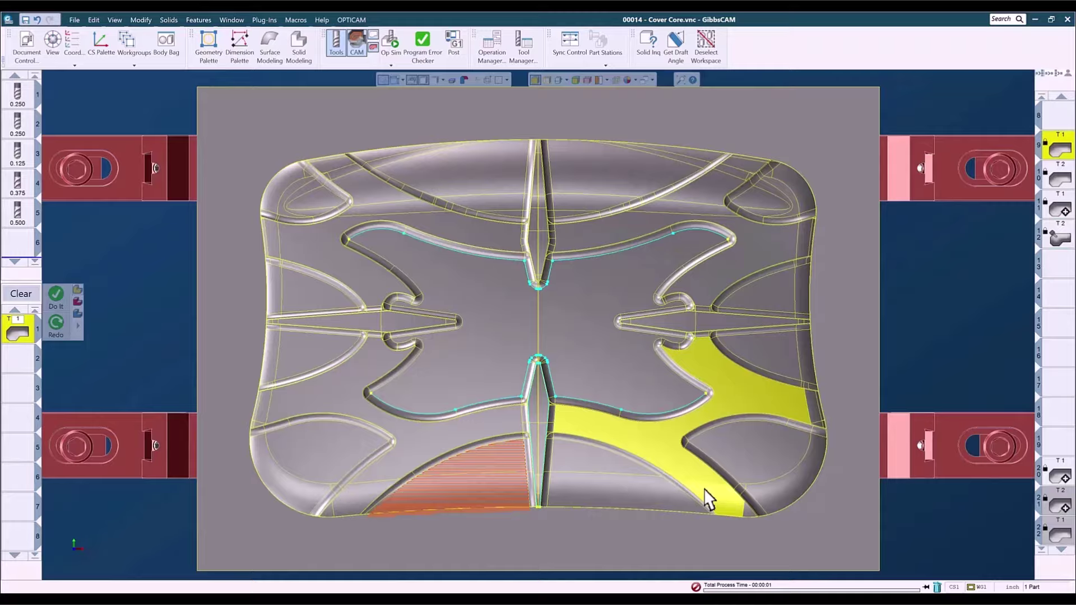
{"action": "key", "text": "ctrl+7"}
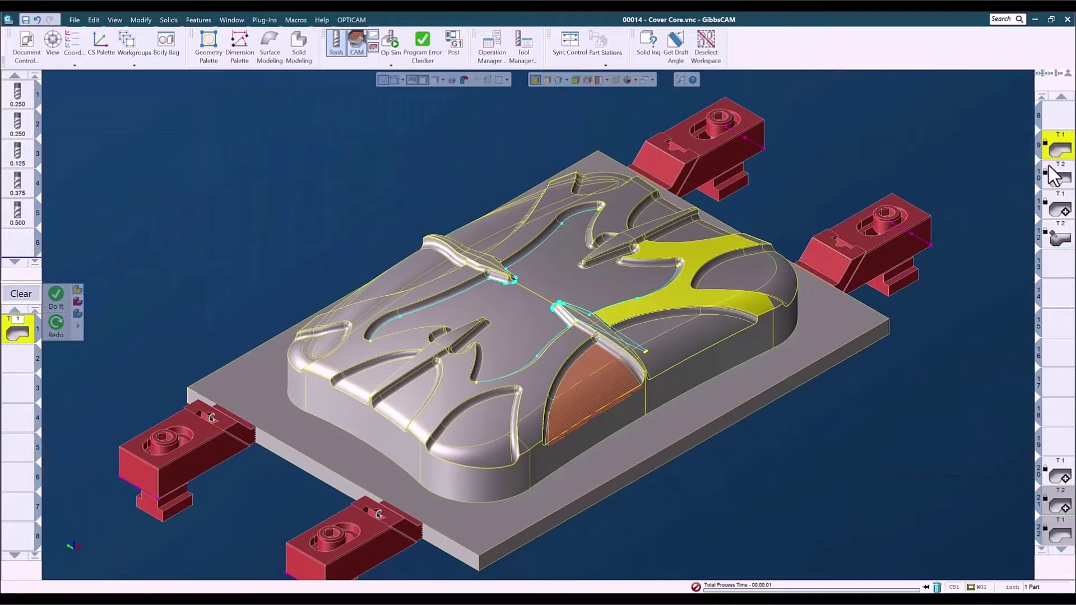
Step: Reopen operation 9 with its Lace Cut process settings and examine the spacing of its passes from the top view
{"action": "left_click", "coordinate": [1061, 149]}
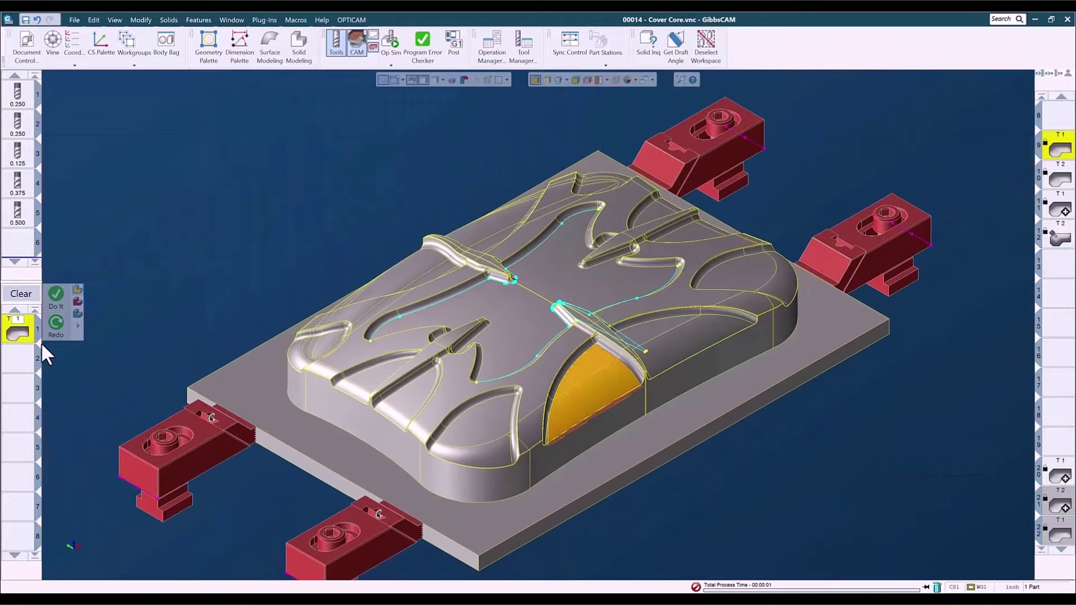
{"action": "double_click", "coordinate": [25, 335]}
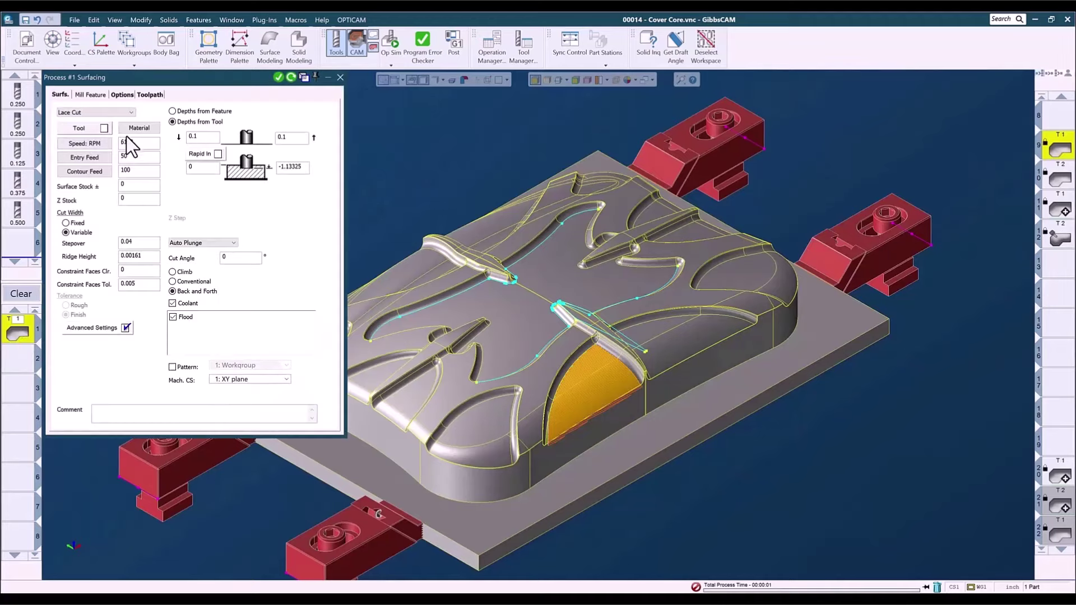
{"action": "key", "text": "ctrl+1"}
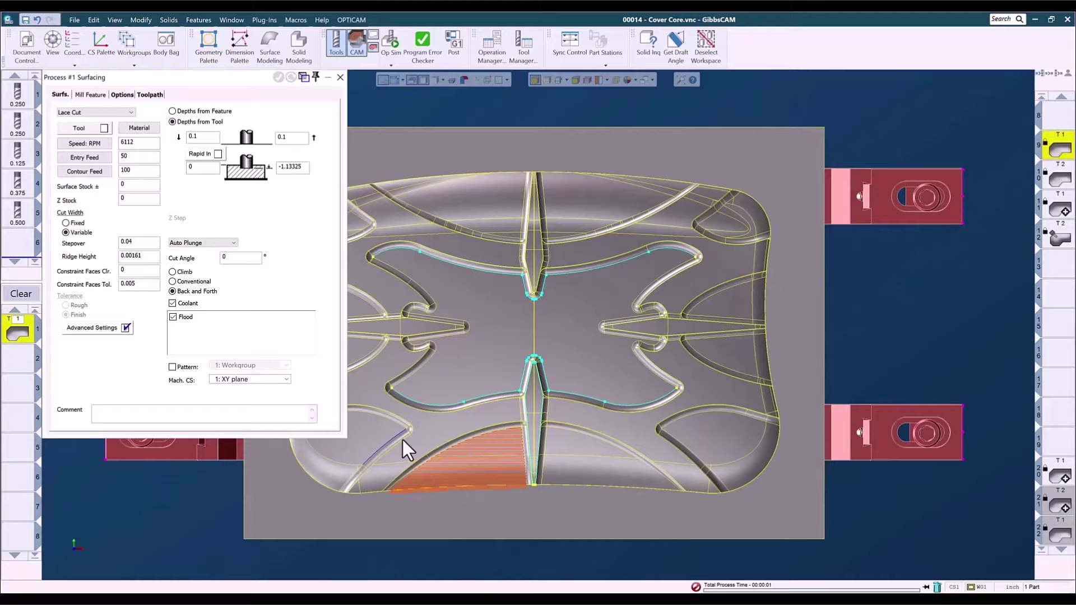
{"action": "scroll", "coordinate": [449, 471], "scroll_direction": "up", "scroll_amount": 5}
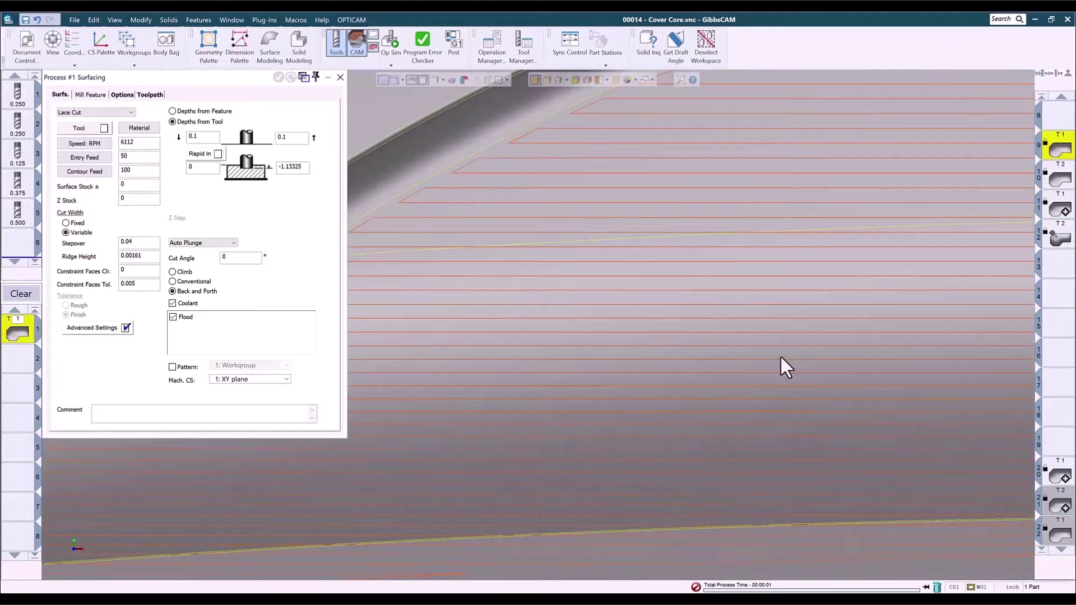
Step: Review the Lace Cut options and cutting parameters of operation 9's surfacing process
{"action": "left_click", "coordinate": [1058, 150]}
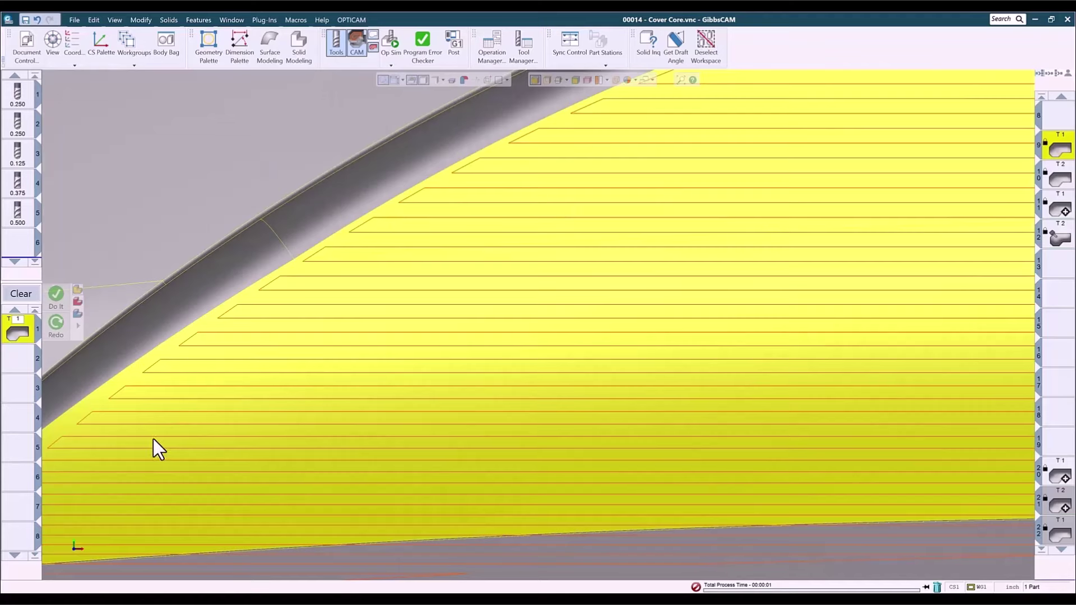
{"action": "double_click", "coordinate": [22, 331]}
{"action": "left_click", "coordinate": [123, 96]}
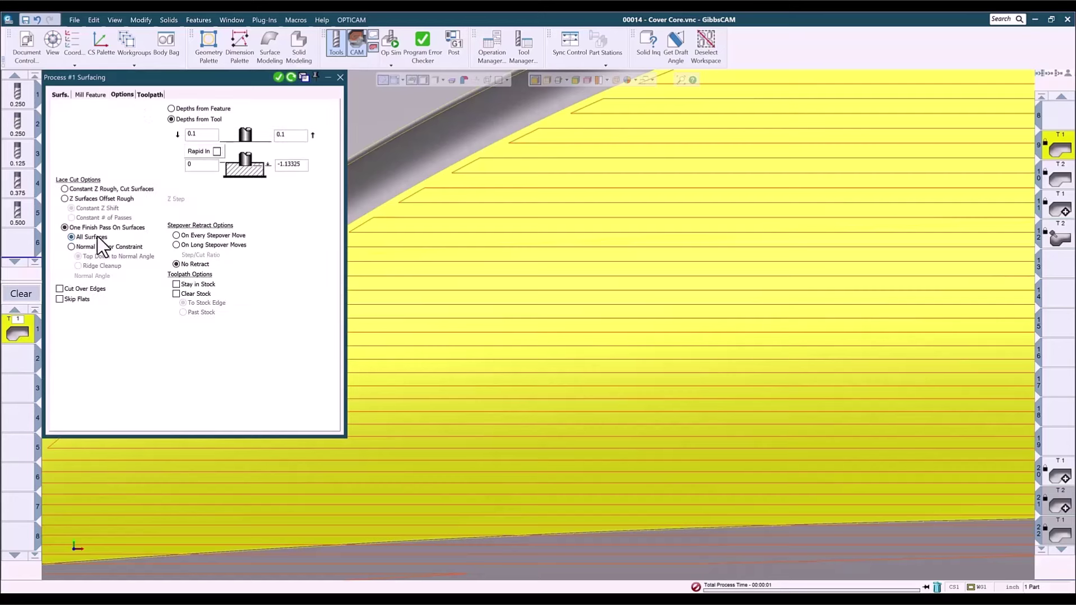
{"action": "left_click", "coordinate": [60, 96]}
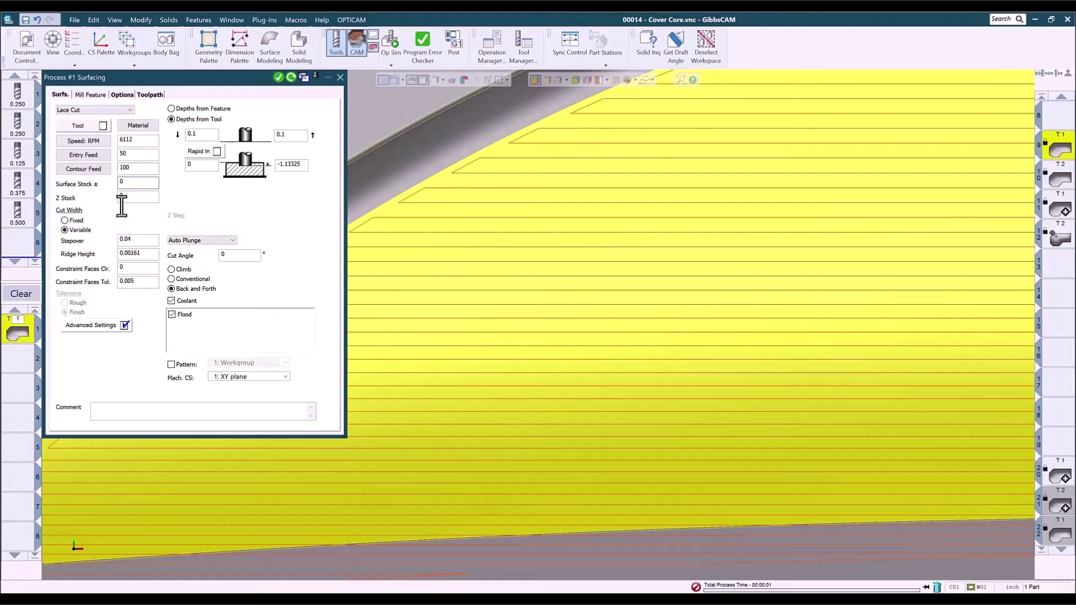
{"action": "left_click", "coordinate": [340, 77]}
Step: Open operation 10 and review its Surface Flow Cut process settings, including cutting along the long or short edge
{"action": "double_click", "coordinate": [1058, 179]}
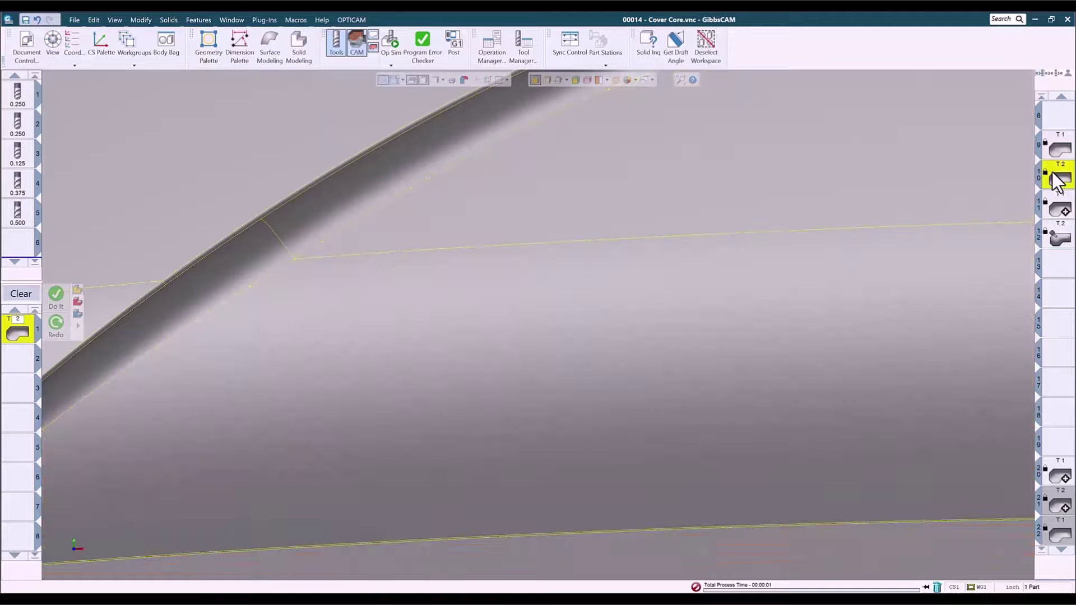
{"action": "scroll", "coordinate": [841, 306], "scroll_direction": "down", "scroll_amount": 5}
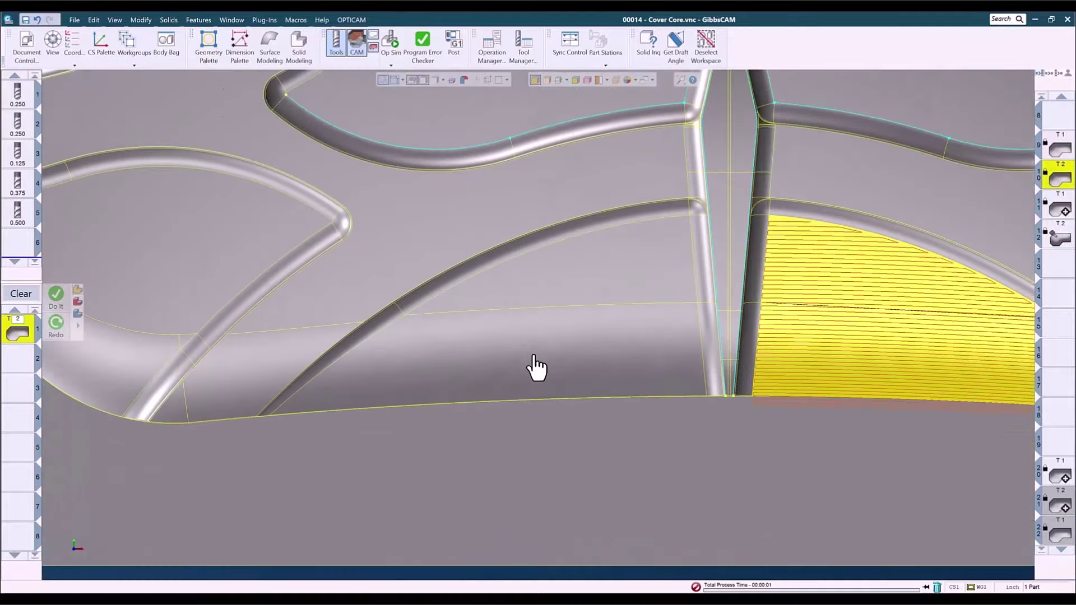
{"action": "middle_click_drag", "start_coordinate": [535, 367], "coordinate": [353, 367]}
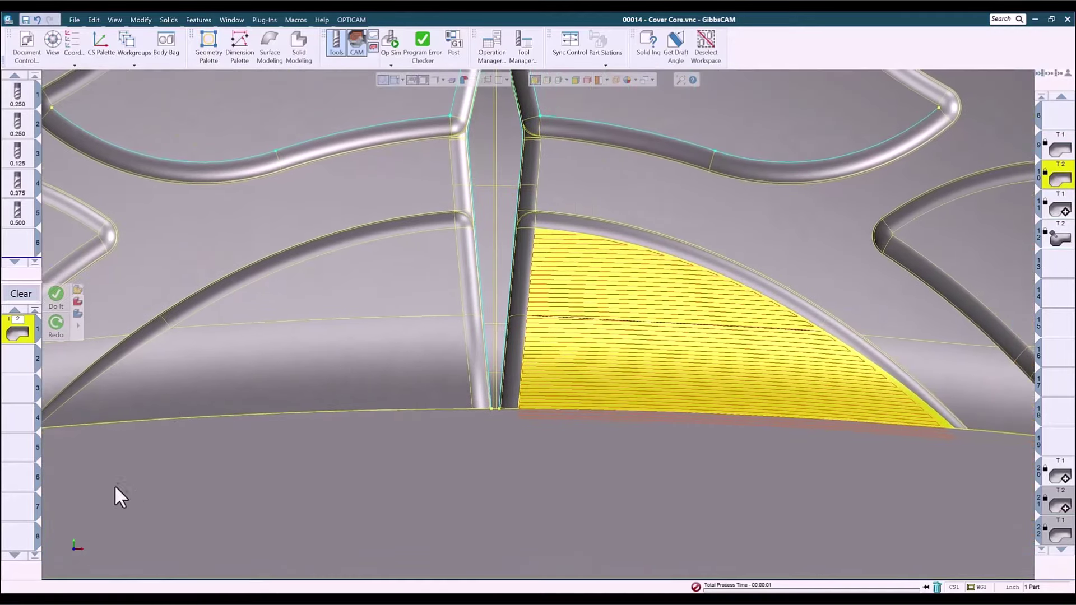
{"action": "double_click", "coordinate": [24, 335]}
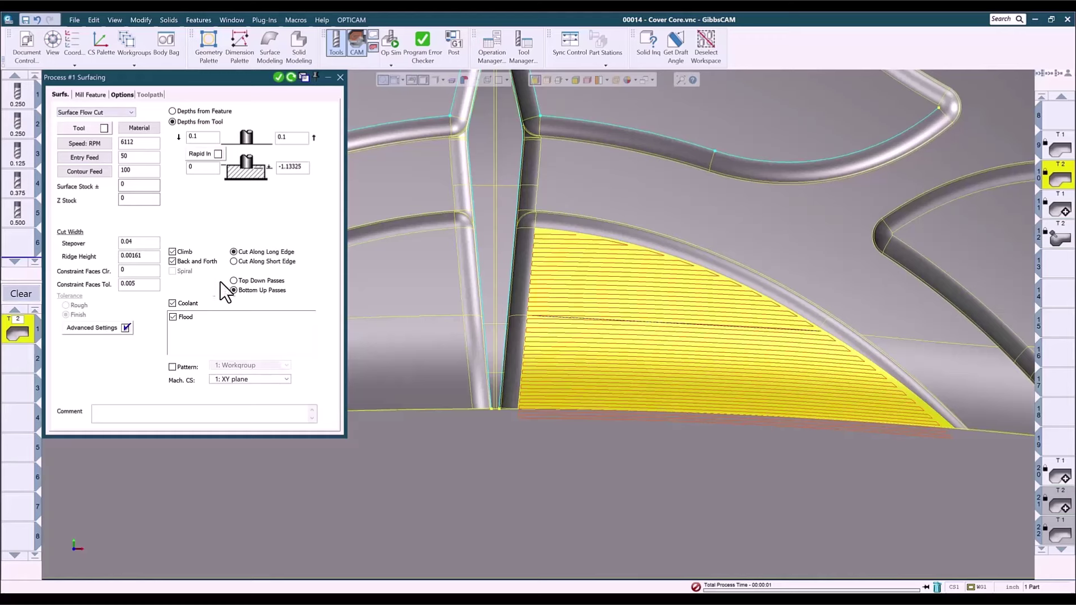
{"action": "left_click", "coordinate": [234, 262]}
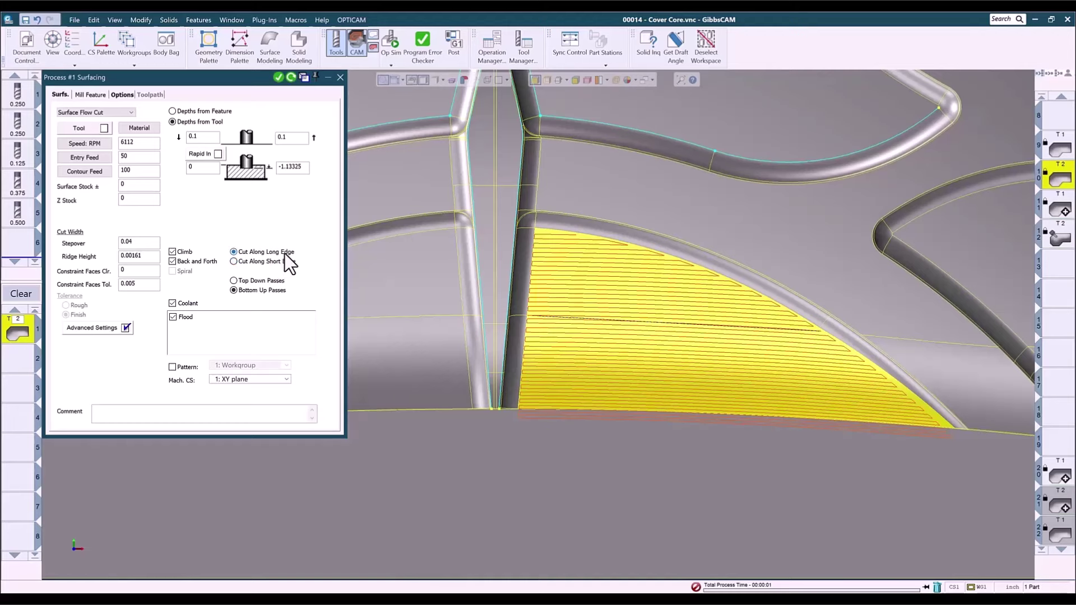
{"action": "left_click", "coordinate": [340, 78]}
Step: Highlight each of the two floor faces cut by operation 10 separately, and reselect both together
{"action": "left_click", "coordinate": [587, 374]}
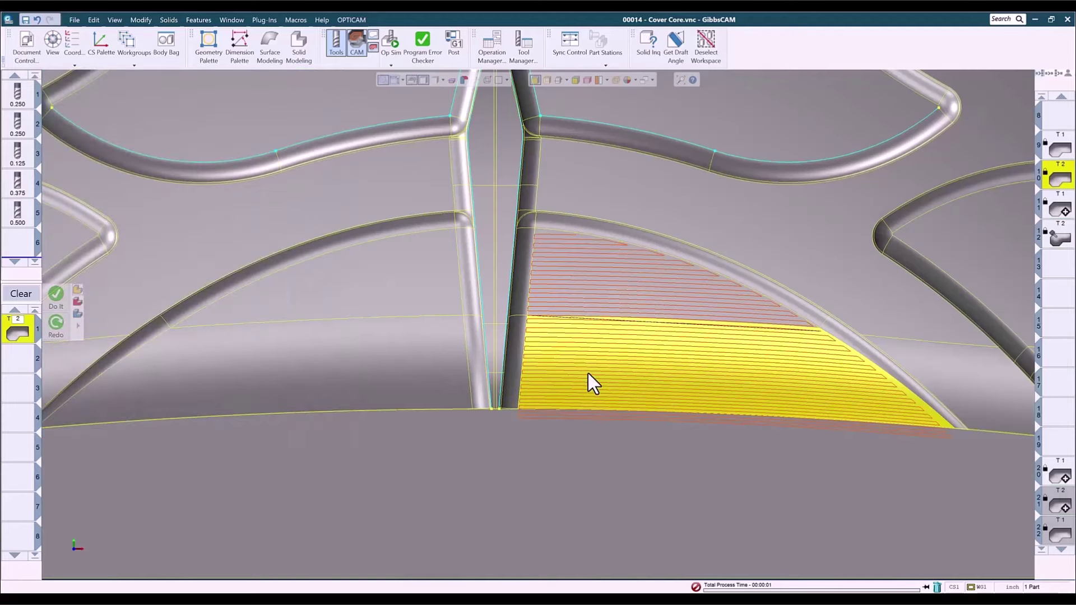
{"action": "left_click", "coordinate": [599, 290]}
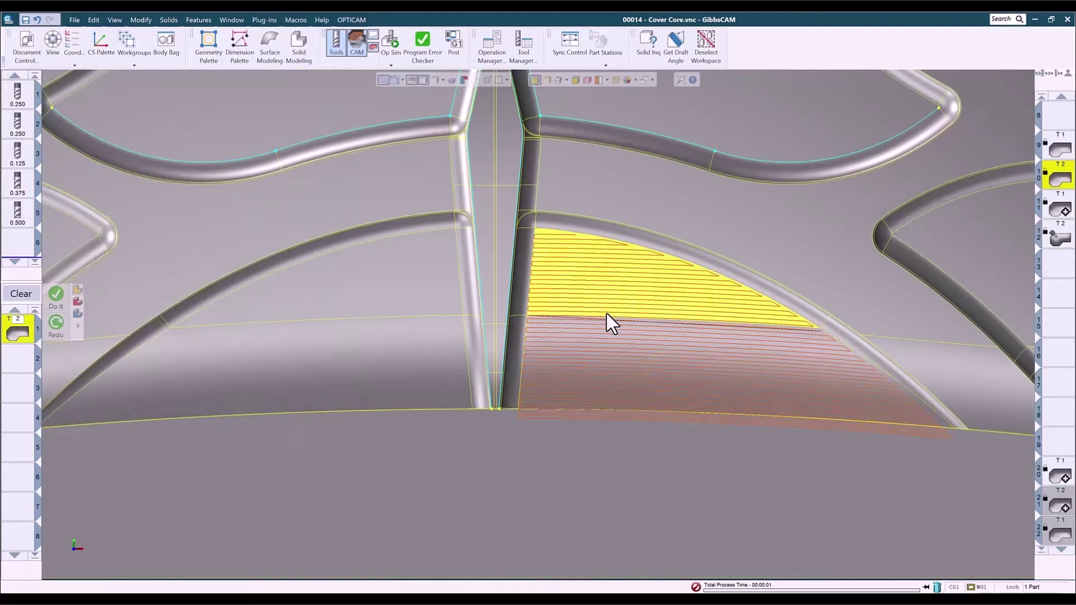
{"action": "left_click", "coordinate": [614, 345], "text": "shift"}
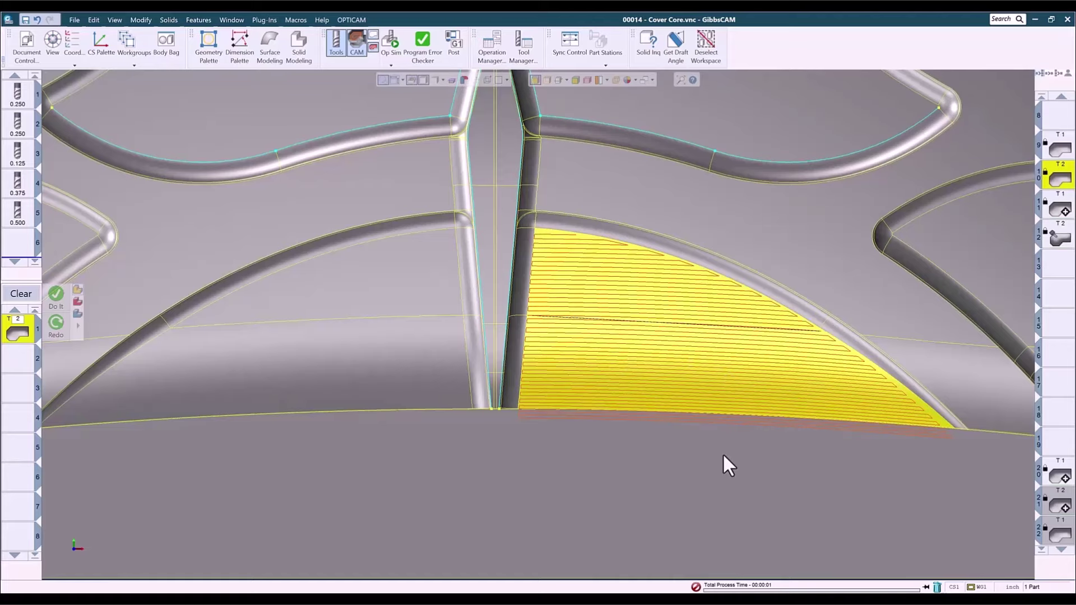
Step: Open operation 11 and examine its toolpath in the half-moon recess from a tilted close-up view
{"action": "scroll", "coordinate": [721, 452], "scroll_direction": "down", "scroll_amount": 6}
{"action": "middle_click_drag", "start_coordinate": [708, 361], "coordinate": [665, 428]}
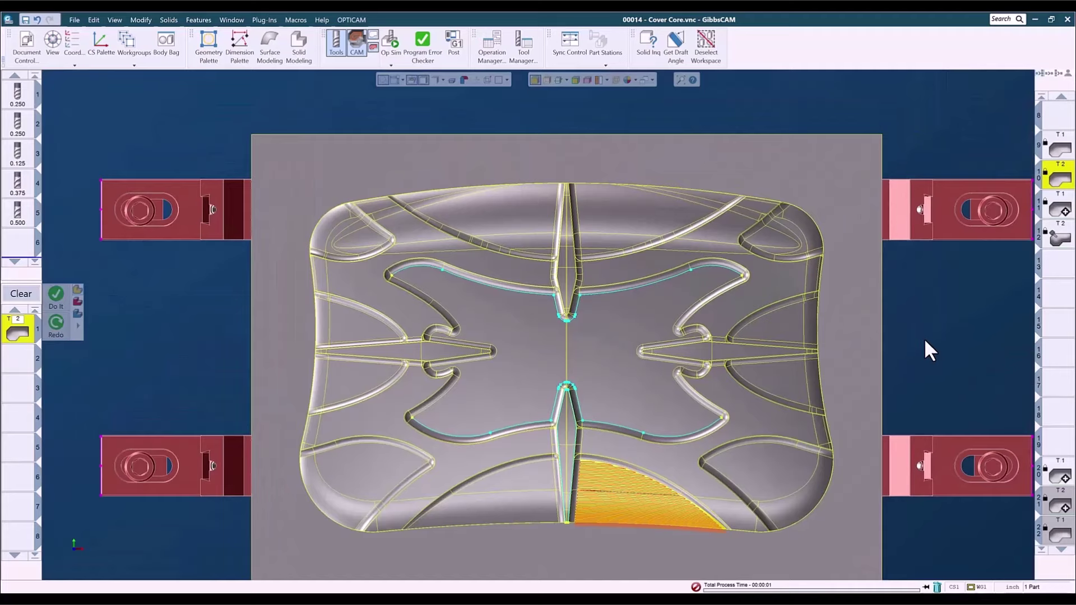
{"action": "left_click", "coordinate": [1059, 211]}
{"action": "left_click_drag", "start_coordinate": [500, 170], "coordinate": [772, 291]}
{"action": "scroll", "coordinate": [687, 526], "scroll_direction": "down", "scroll_amount": 2}
{"action": "middle_click_drag", "start_coordinate": [545, 484], "coordinate": [57, 257]}
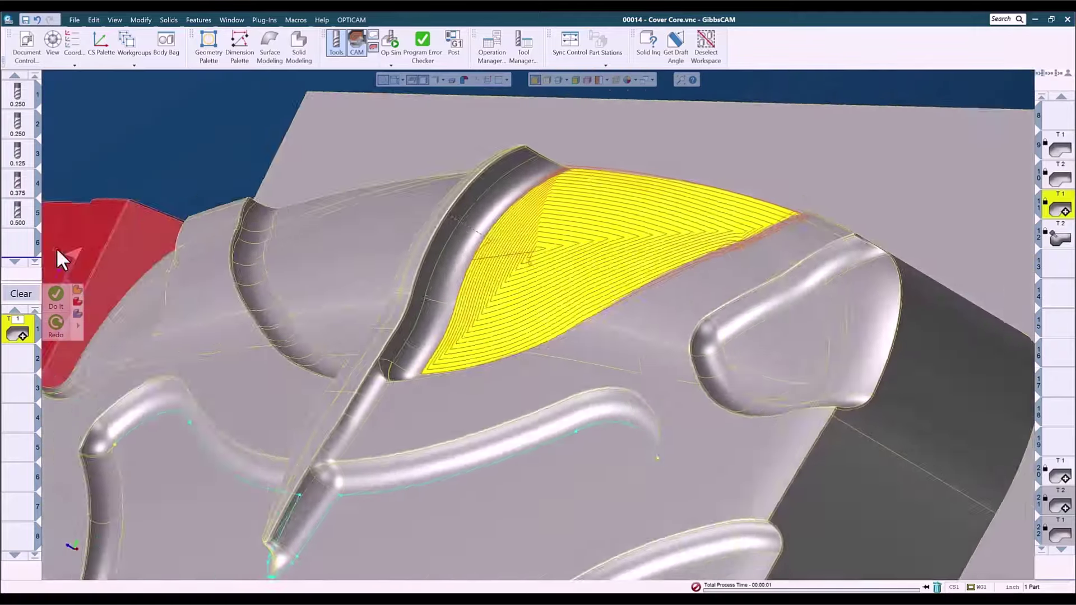
Step: Examine operation 11's toolpath in the half-moon recess from further tilted angles and from directly above
{"action": "middle_click_drag", "start_coordinate": [660, 204], "coordinate": [680, 281]}
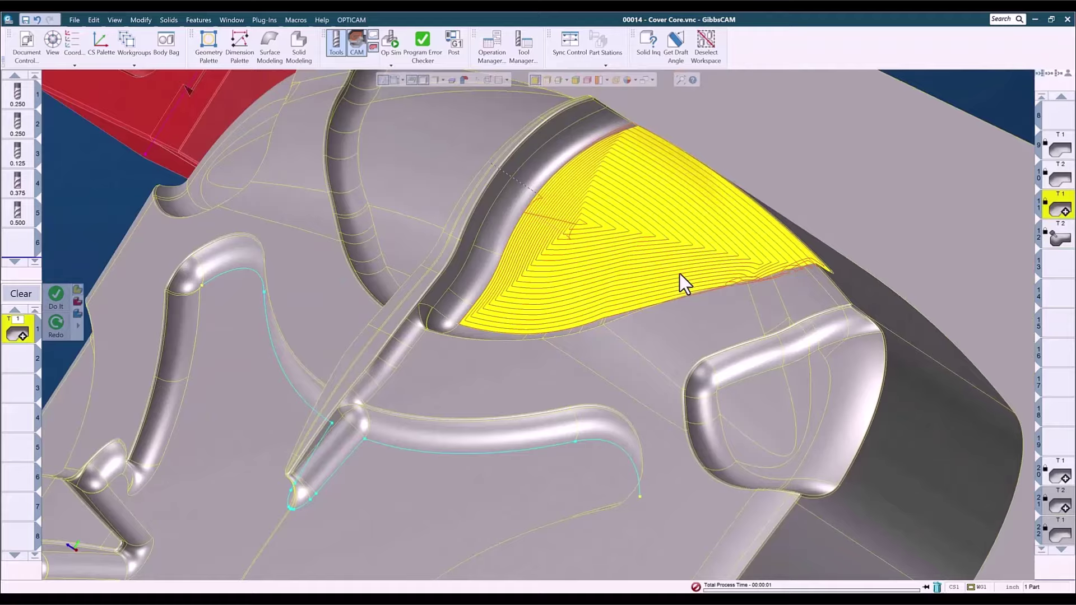
{"action": "scroll", "coordinate": [594, 319], "scroll_direction": "up", "scroll_amount": 3}
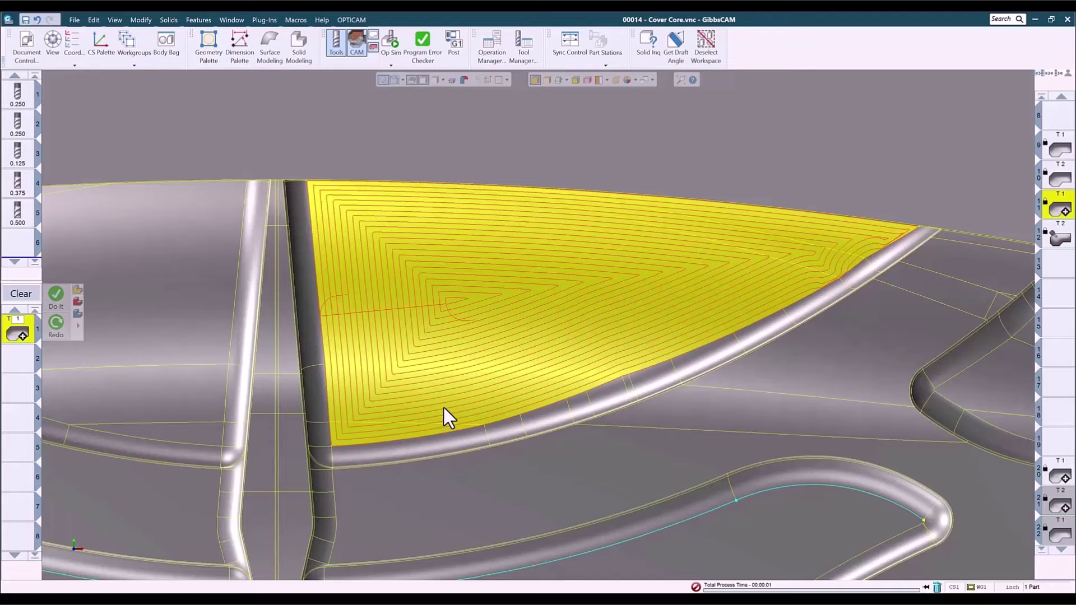
{"action": "scroll", "coordinate": [445, 408], "scroll_direction": "down", "scroll_amount": 4}
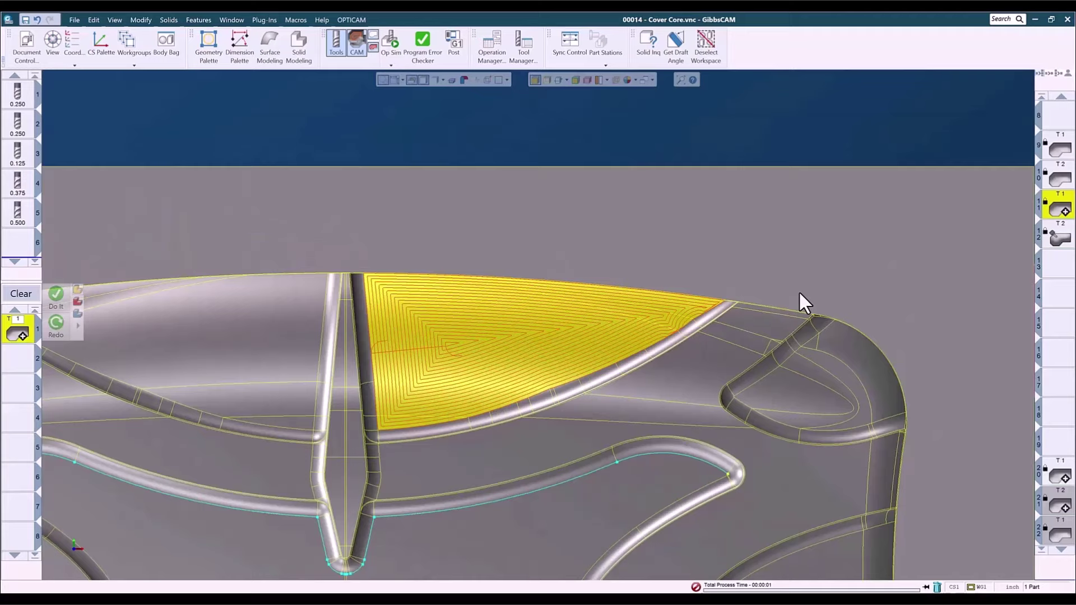
Step: Open operation 12 and examine its toolpath in the neighbouring half-moon recess from above and in isometric view
{"action": "left_click", "coordinate": [1058, 238]}
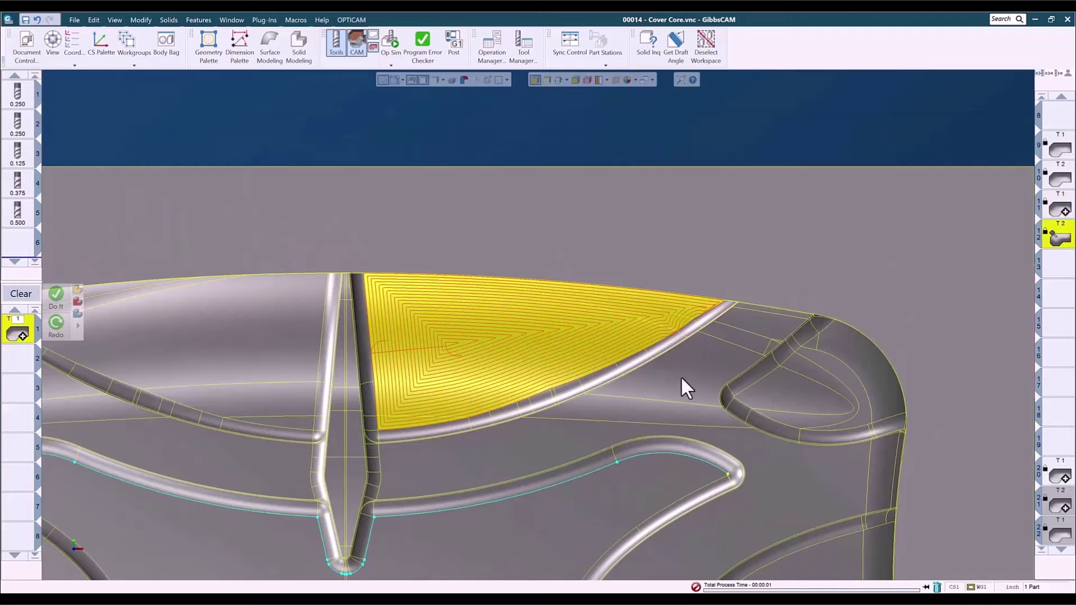
{"action": "middle_click_drag", "start_coordinate": [336, 473], "coordinate": [571, 442]}
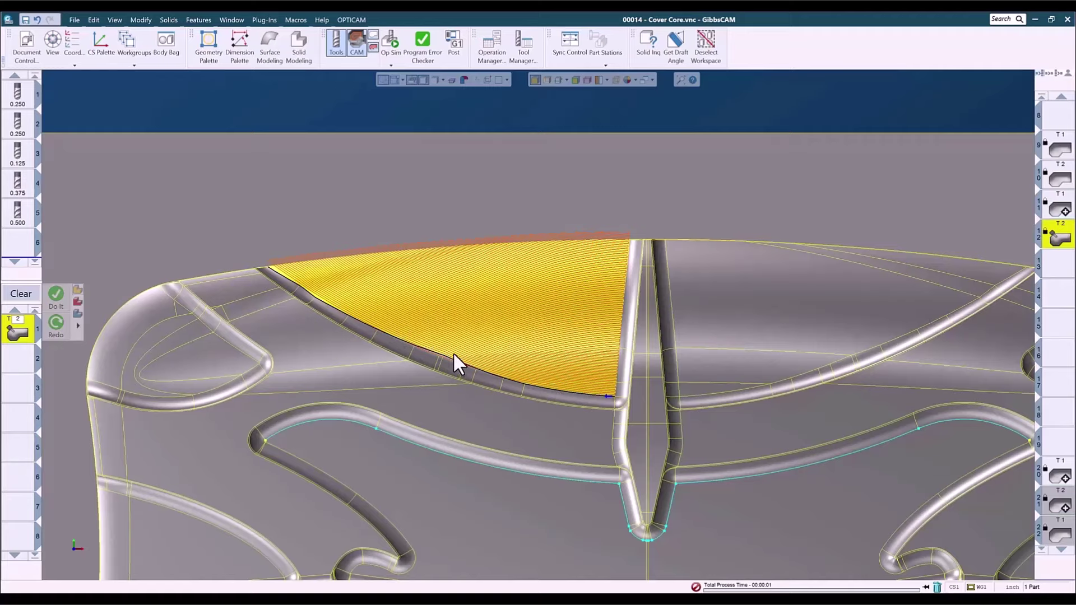
{"action": "key", "text": "Home"}
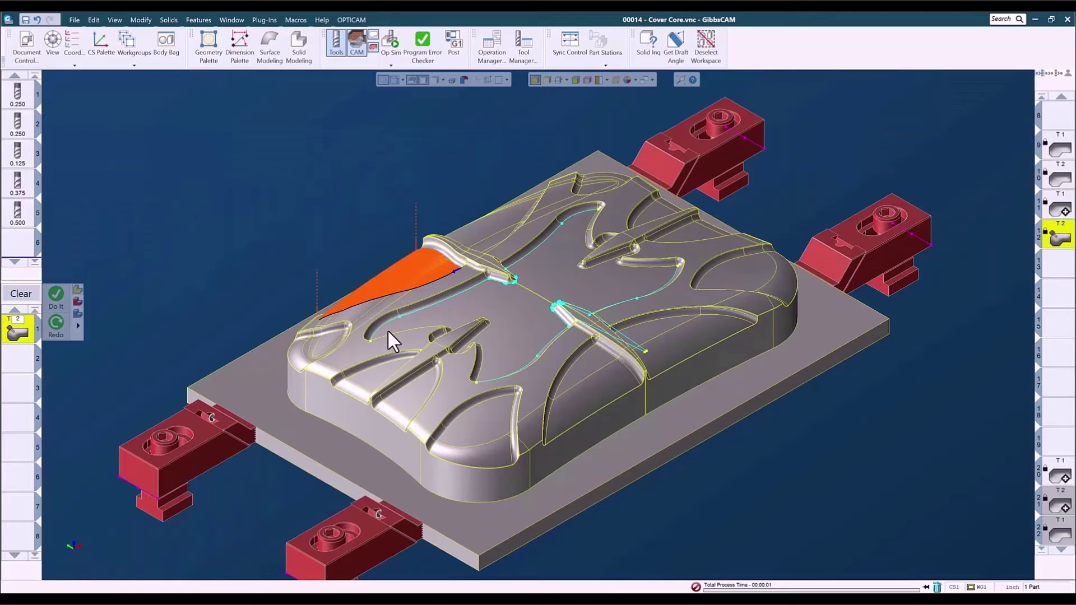
Step: Play the Op Sim rendering of the cover core through operation 12, and close the simulation
{"action": "left_click", "coordinate": [388, 50]}
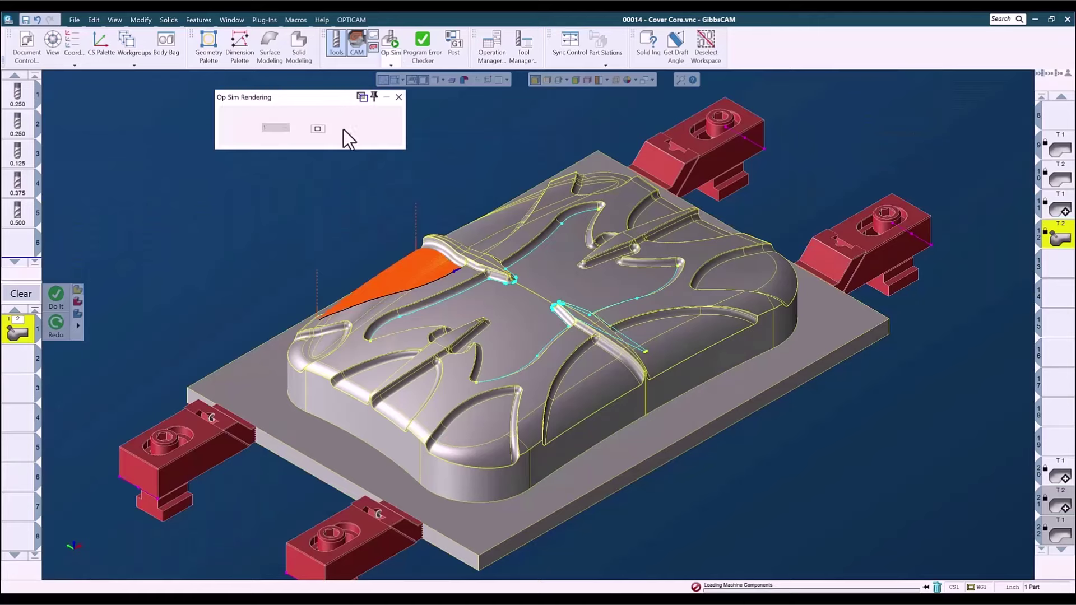
{"action": "left_click", "coordinate": [352, 129]}
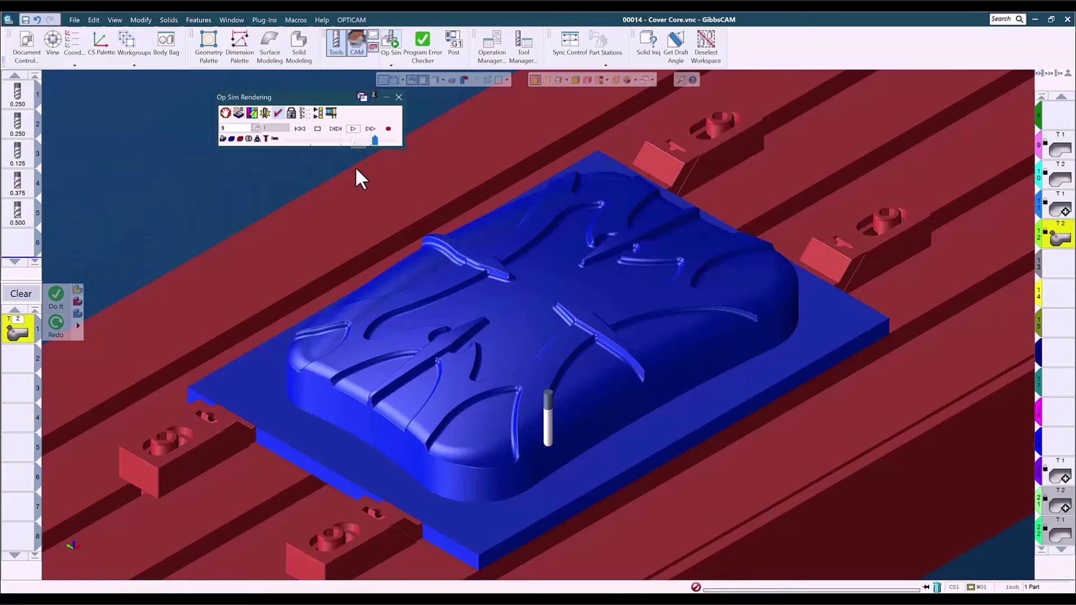
{"action": "left_click", "coordinate": [350, 129]}
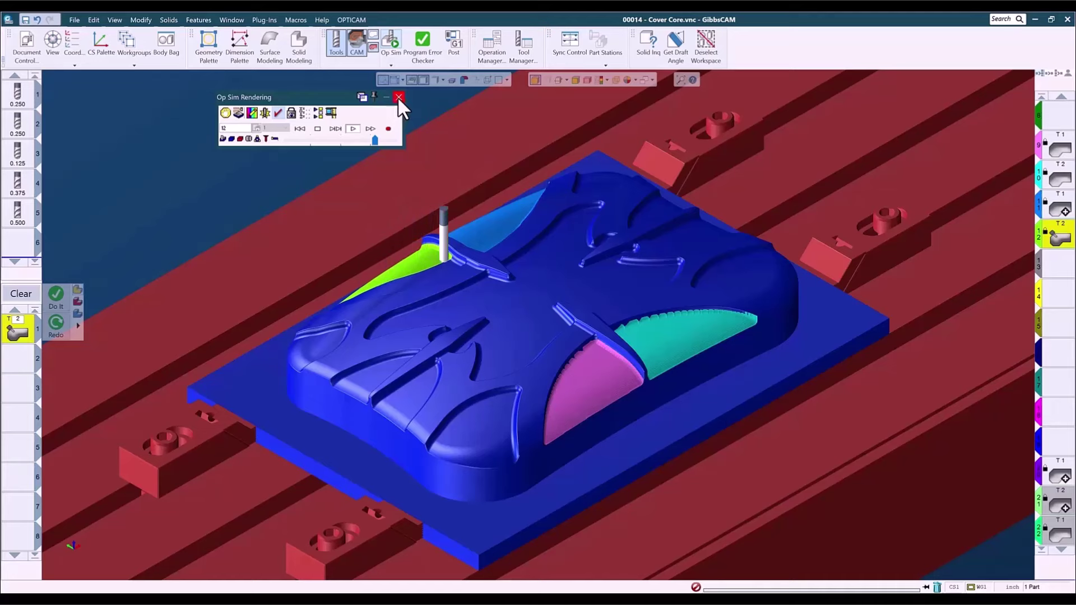
{"action": "left_click", "coordinate": [398, 97]}
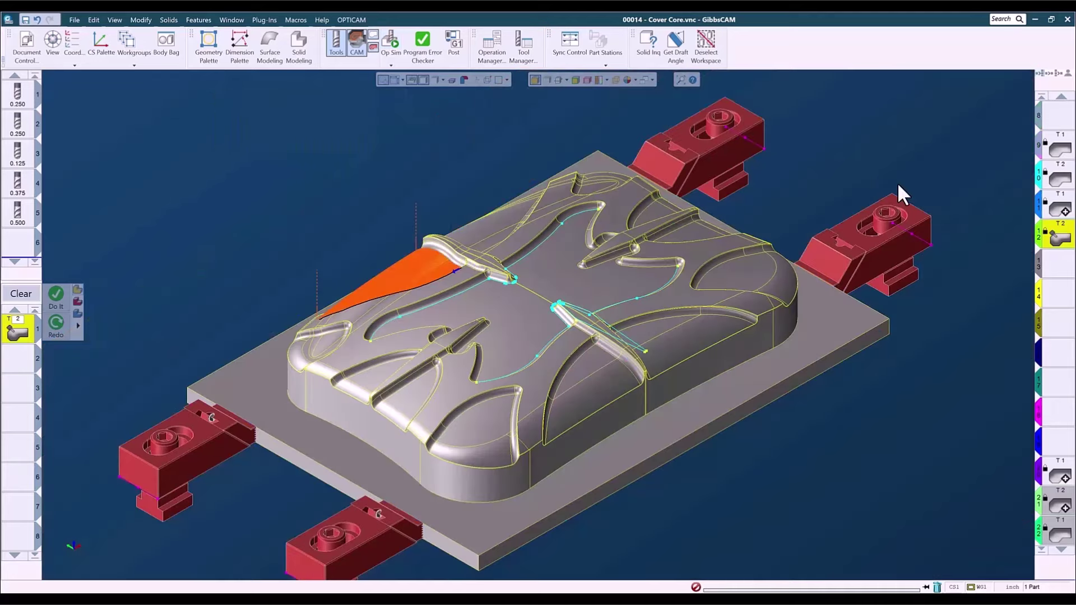
Step: Choose the empty operation slot 13, hide the solid edges, and select both halves of the butterfly-shaped central floor
{"action": "left_click", "coordinate": [1061, 263]}
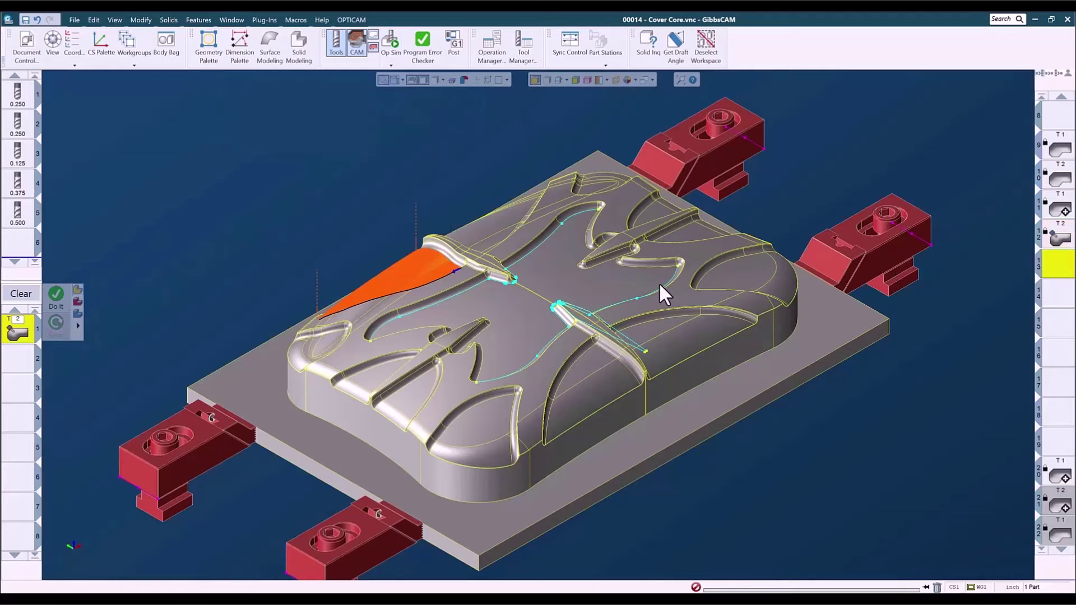
{"action": "left_click", "coordinate": [580, 287]}
{"action": "left_click", "coordinate": [546, 80]}
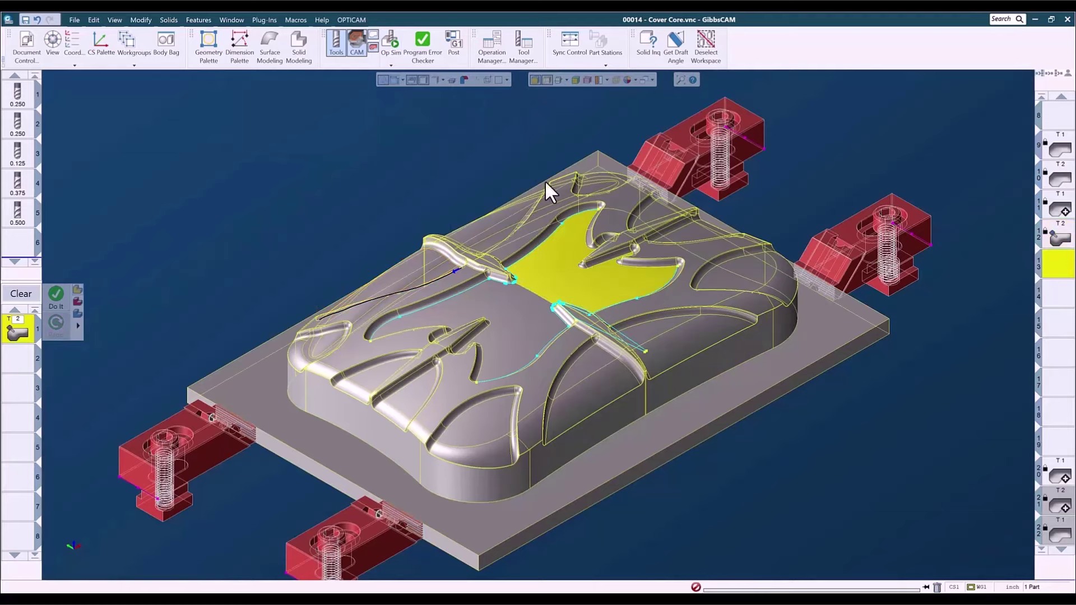
{"action": "left_click", "coordinate": [537, 79]}
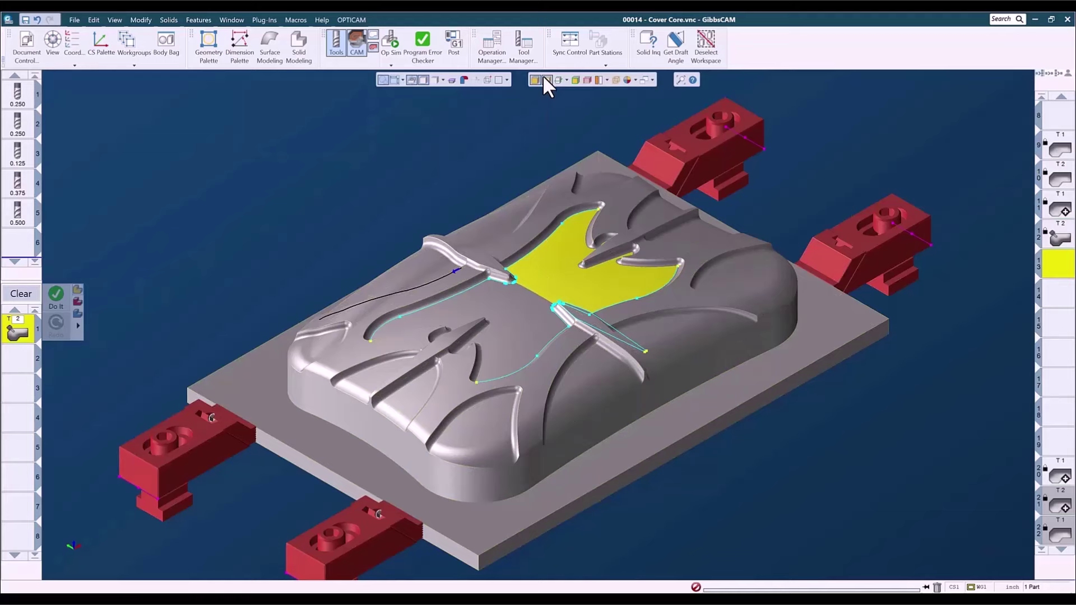
{"action": "left_click", "coordinate": [529, 285]}
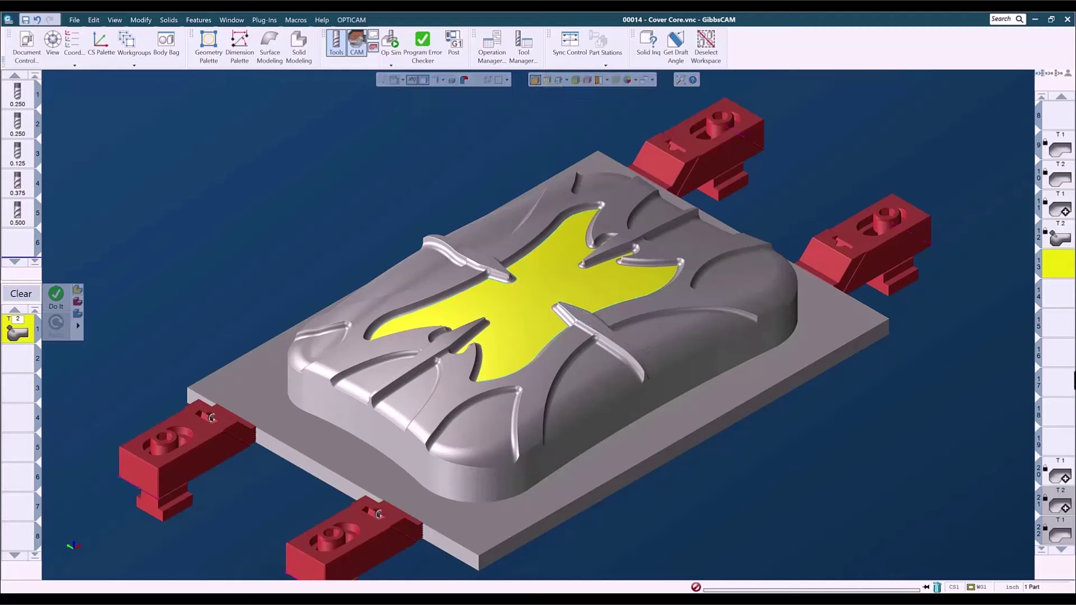
Step: Open operation 28 and examine its toolpath on the butterfly-shaped central floor from tilted views
{"action": "scroll", "coordinate": [1062, 386], "scroll_direction": "down", "scroll_amount": 3}
{"action": "double_click", "coordinate": [1059, 447]}
{"action": "middle_click_drag", "start_coordinate": [475, 510], "coordinate": [696, 356]}
{"action": "middle_click_drag", "start_coordinate": [644, 329], "coordinate": [512, 302]}
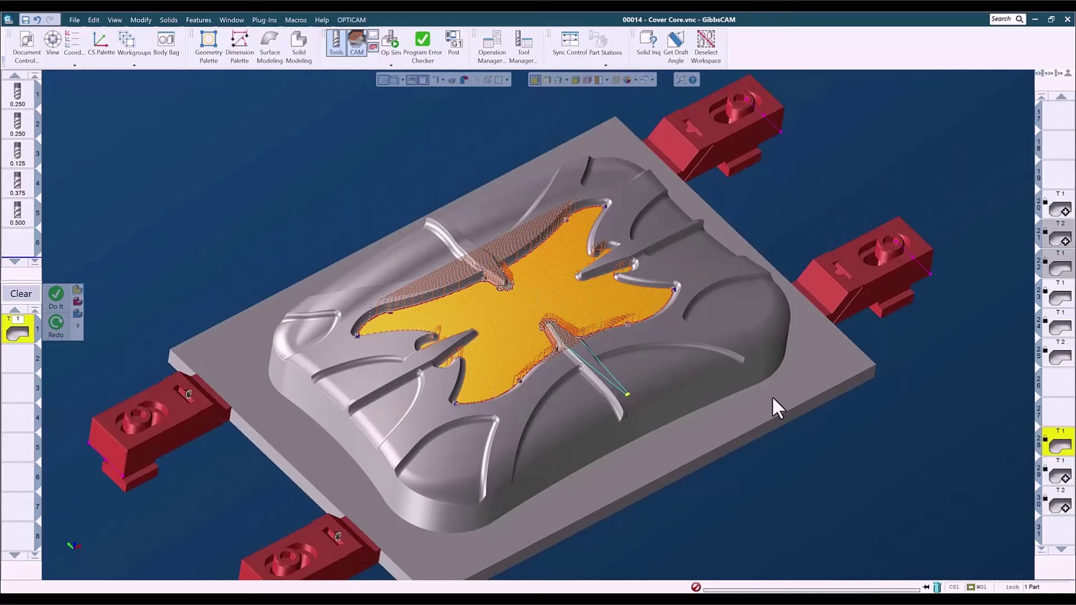
{"action": "middle_click_drag", "start_coordinate": [609, 383], "coordinate": [805, 464]}
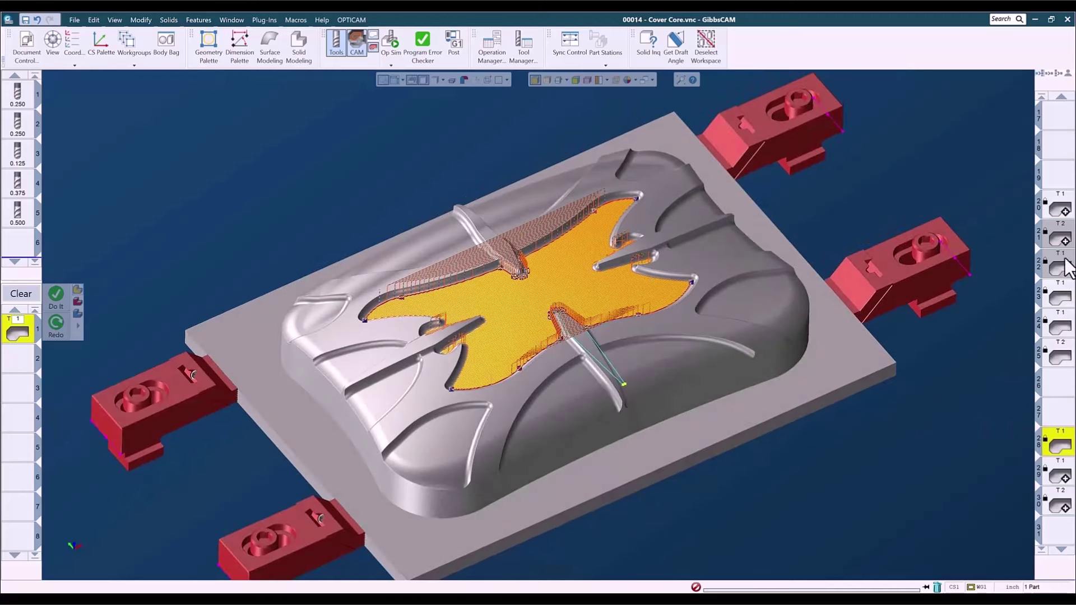
Step: Show operation 20's toolpath on the rib beside the central floor, and switch back to operation 28
{"action": "scroll", "coordinate": [1067, 249], "scroll_direction": "up", "scroll_amount": 3}
{"action": "left_click", "coordinate": [1060, 299]}
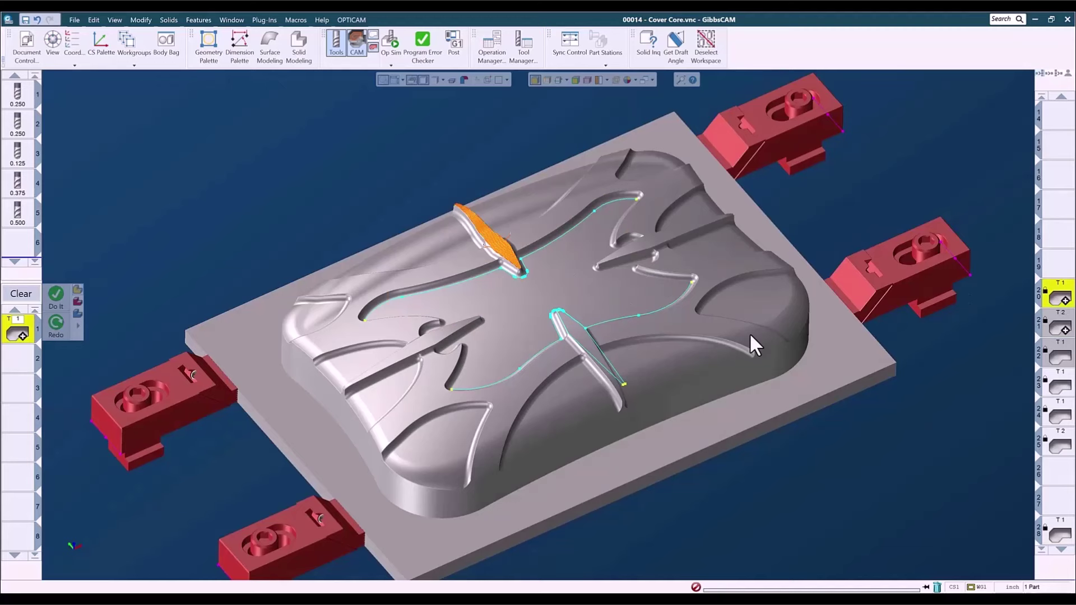
{"action": "scroll", "coordinate": [1068, 443], "scroll_direction": "down", "scroll_amount": 1}
{"action": "left_click", "coordinate": [1059, 498]}
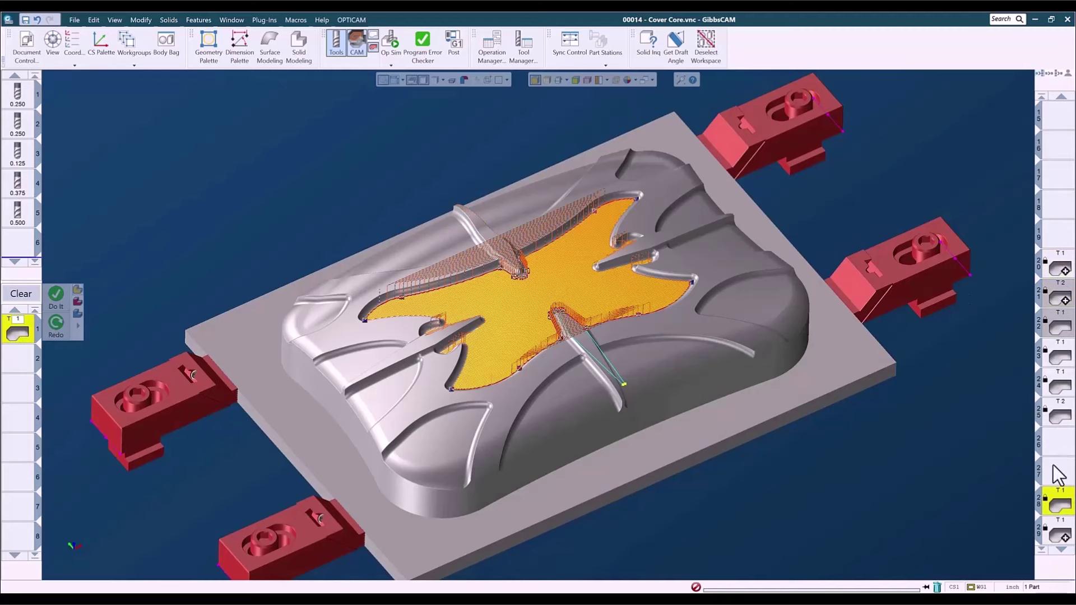
Step: Open operation 29, the radial Lace Cut, and examine its toolpath on the central floor in isometric and top views
{"action": "scroll", "coordinate": [1056, 473], "scroll_direction": "down", "scroll_amount": 4}
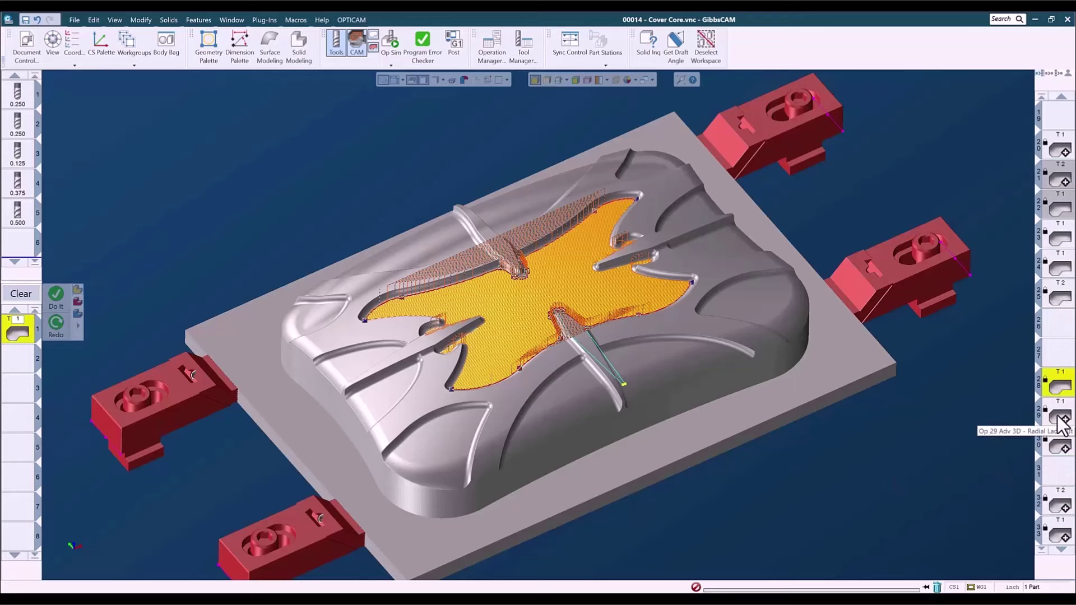
{"action": "key", "text": "Right"}
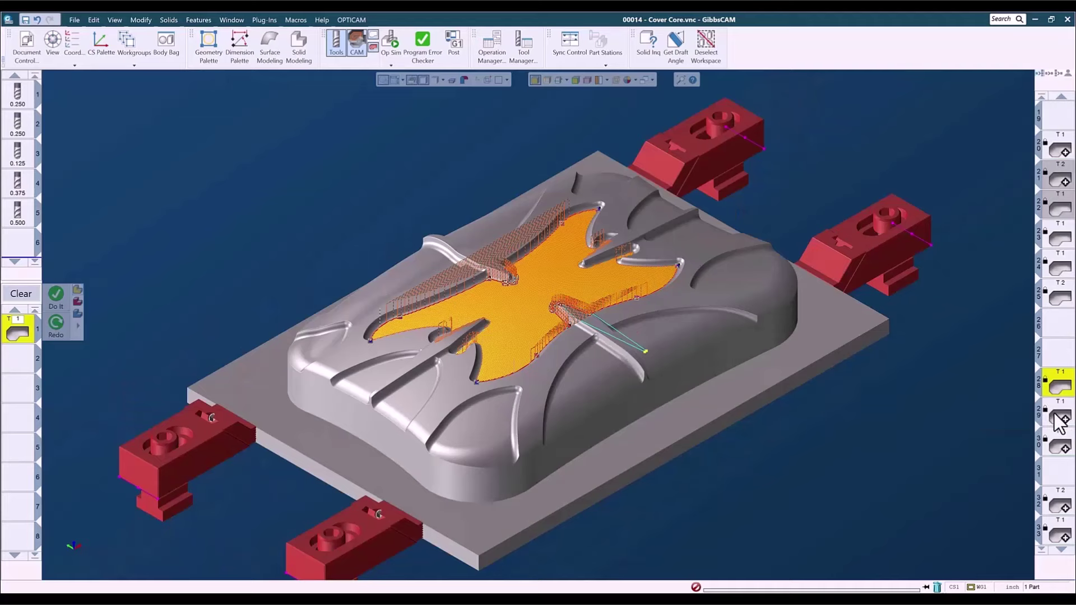
{"action": "left_click", "coordinate": [1058, 420]}
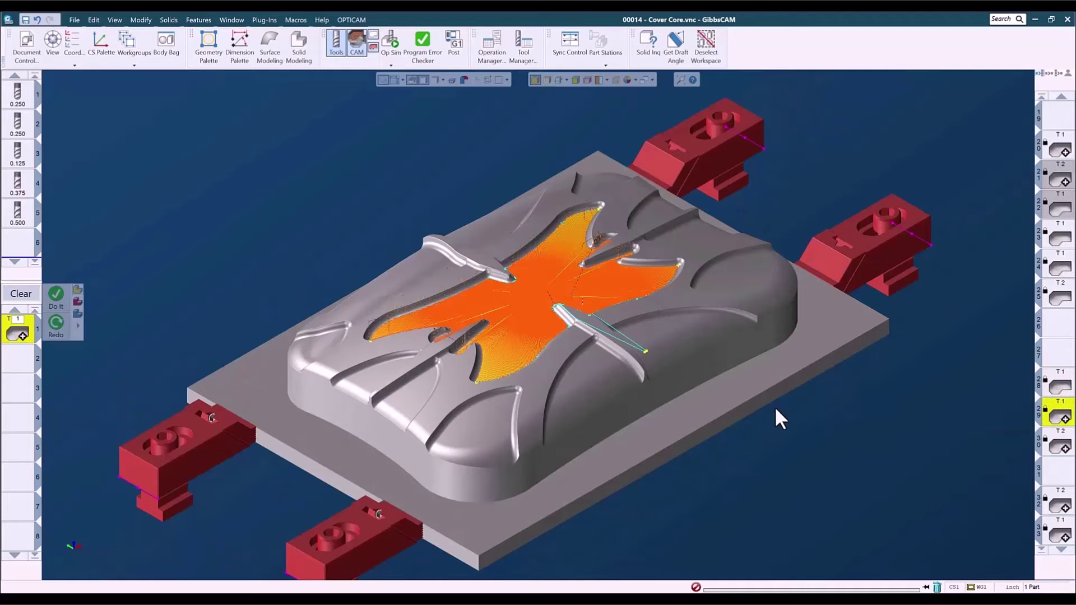
{"action": "key", "text": "Home"}
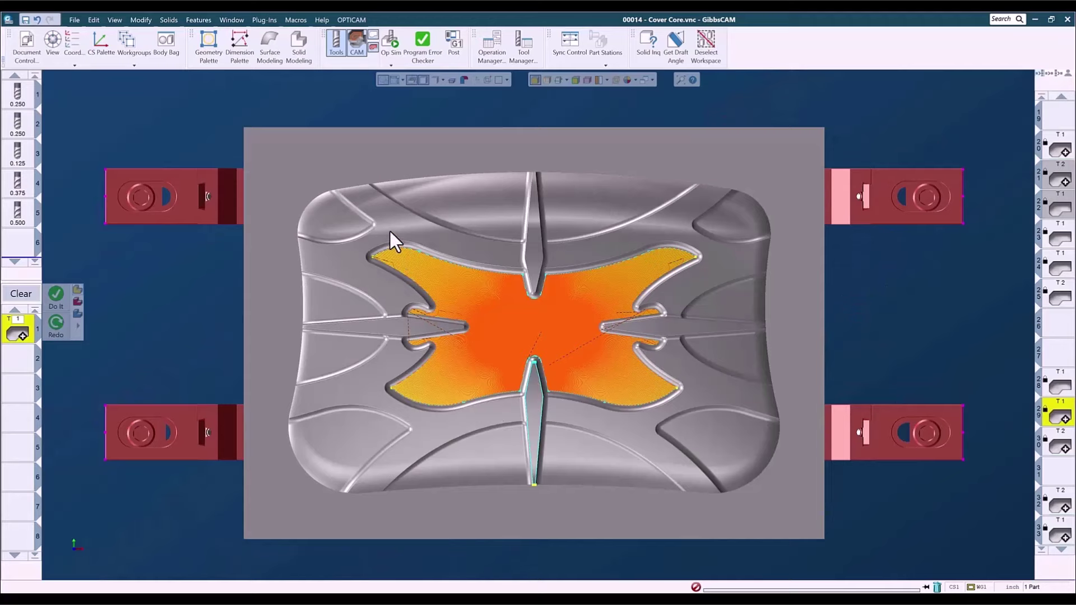
{"action": "scroll", "coordinate": [452, 411], "scroll_direction": "up", "scroll_amount": 3}
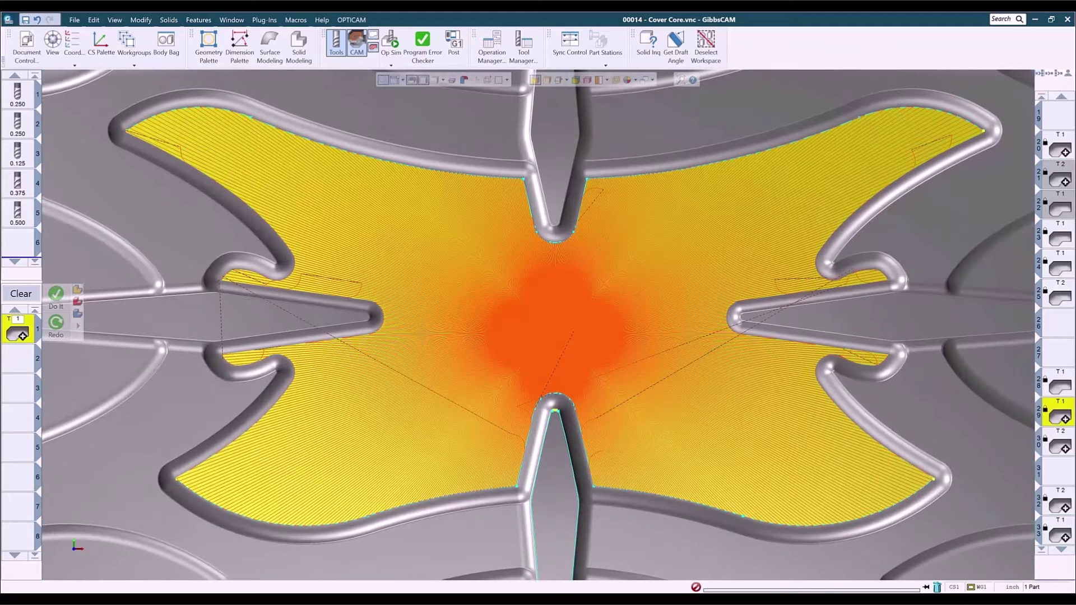
Step: Review the Radial lace style in operation 29's process settings, and inspect the pass spacing from the floor's centre outward
{"action": "double_click", "coordinate": [30, 333]}
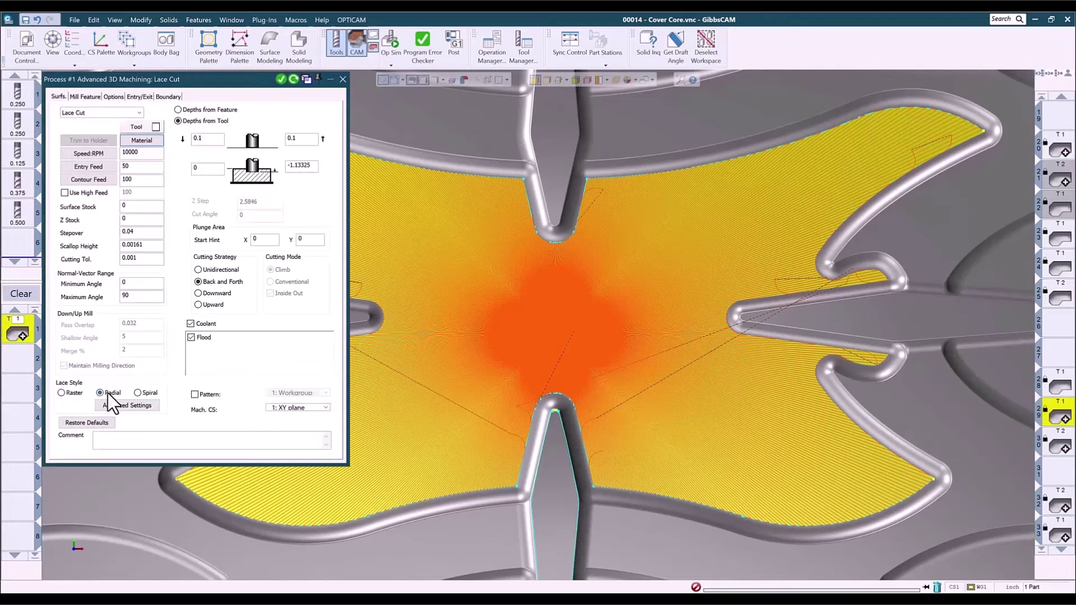
{"action": "left_click", "coordinate": [342, 80]}
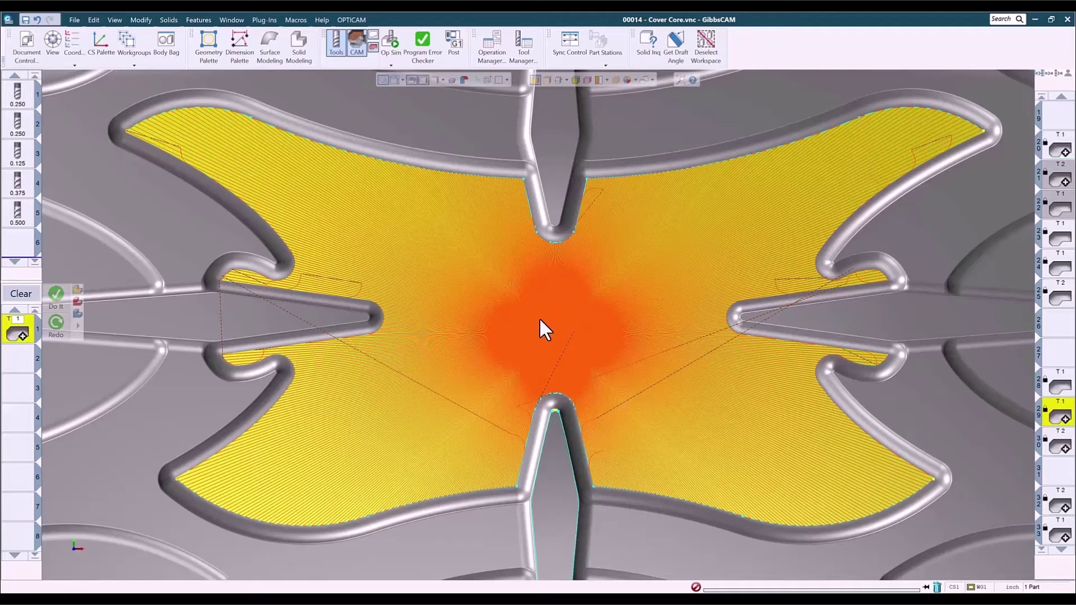
{"action": "scroll", "coordinate": [624, 348], "scroll_direction": "up", "scroll_amount": 5}
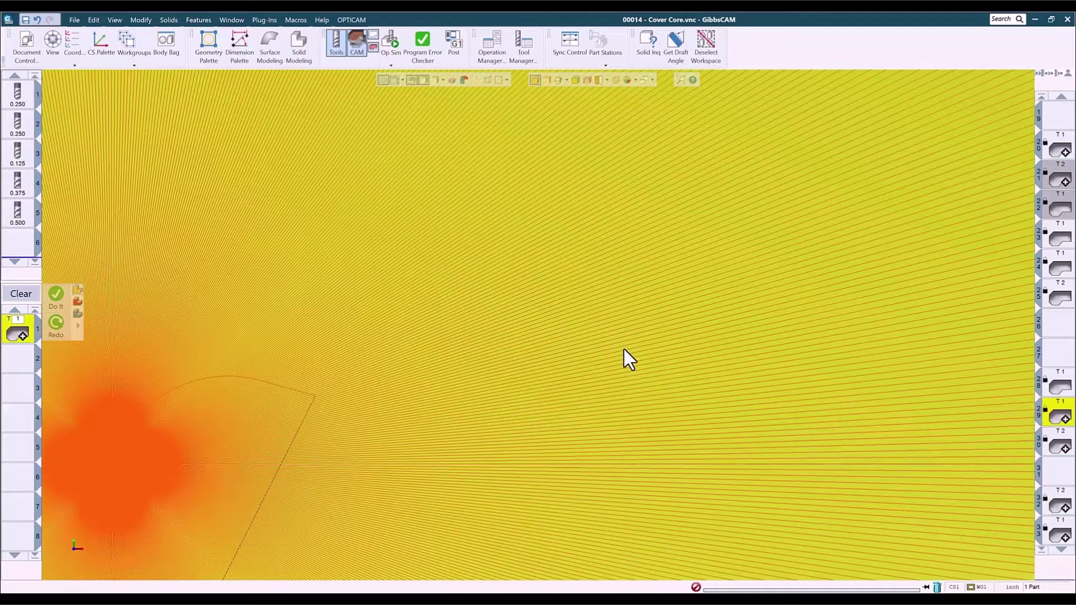
{"action": "scroll", "coordinate": [601, 351], "scroll_direction": "down", "scroll_amount": 6}
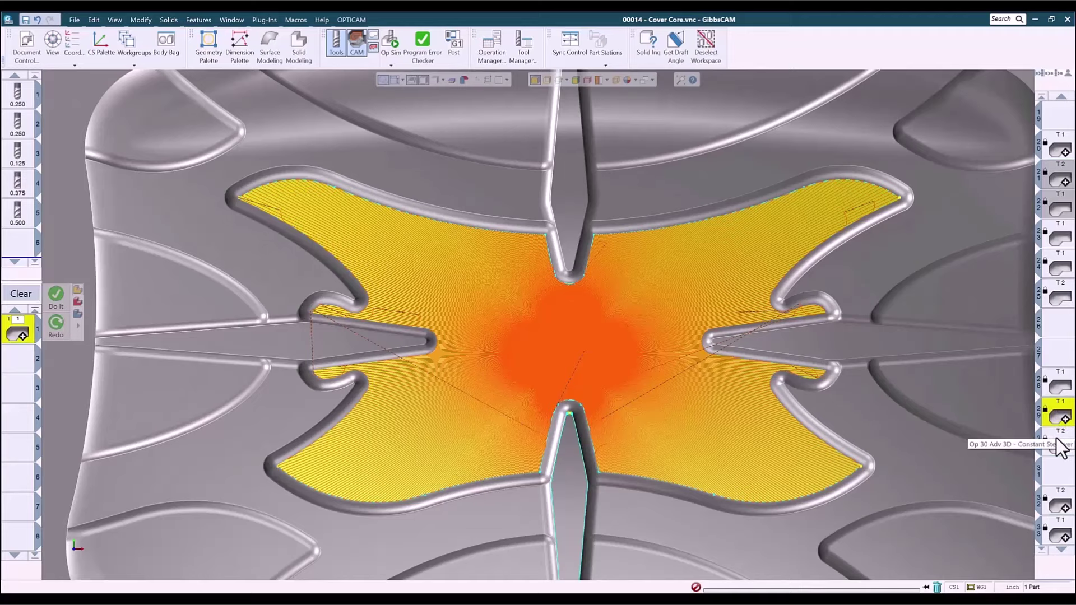
Step: Open operation 30, the Constant Stepover cut, and examine its passes on the central floor from above
{"action": "key", "text": "Home"}
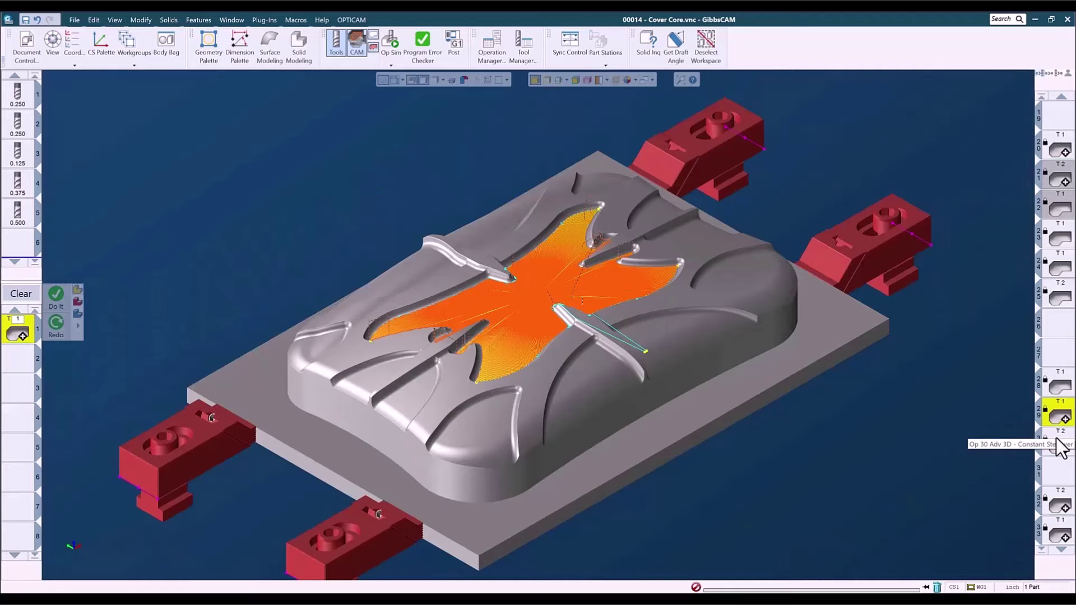
{"action": "left_click", "coordinate": [1056, 451]}
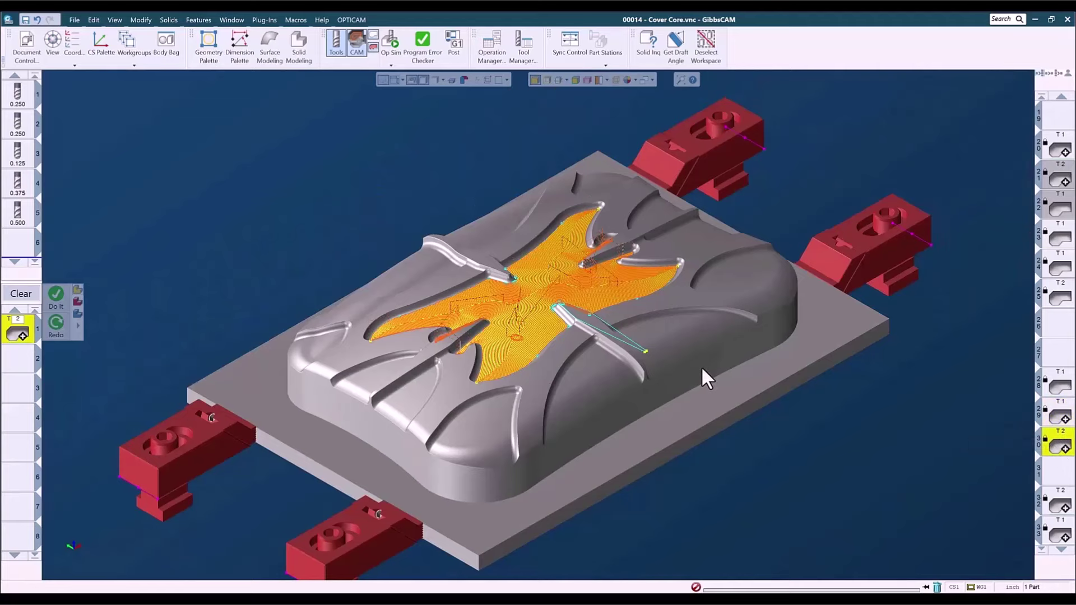
{"action": "key", "text": "5"}
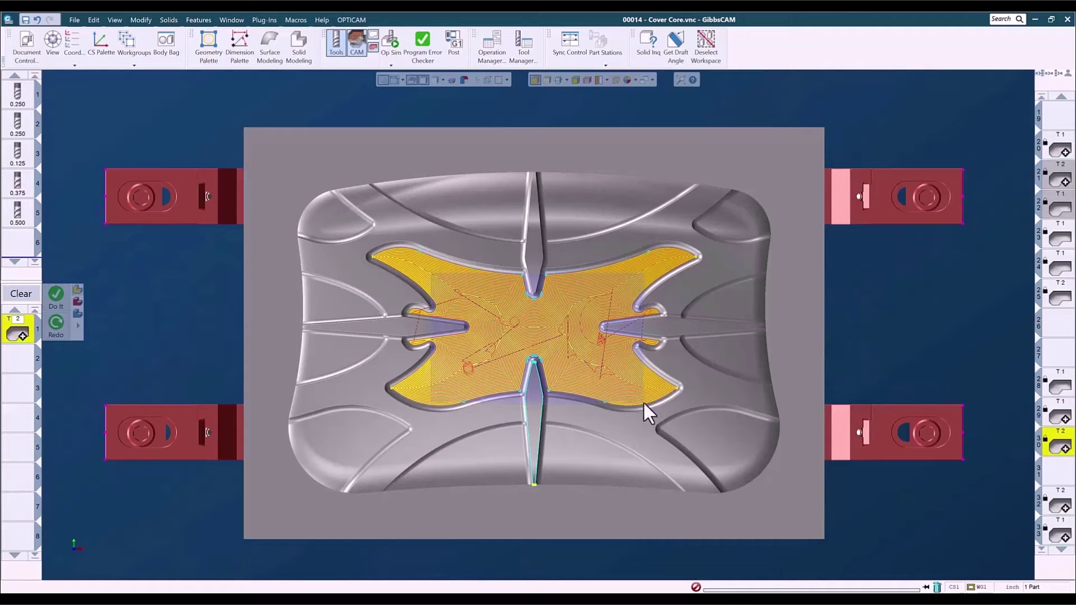
{"action": "scroll", "coordinate": [643, 403], "scroll_direction": "up", "scroll_amount": 5}
{"action": "scroll", "coordinate": [291, 324], "scroll_direction": "down", "scroll_amount": 2}
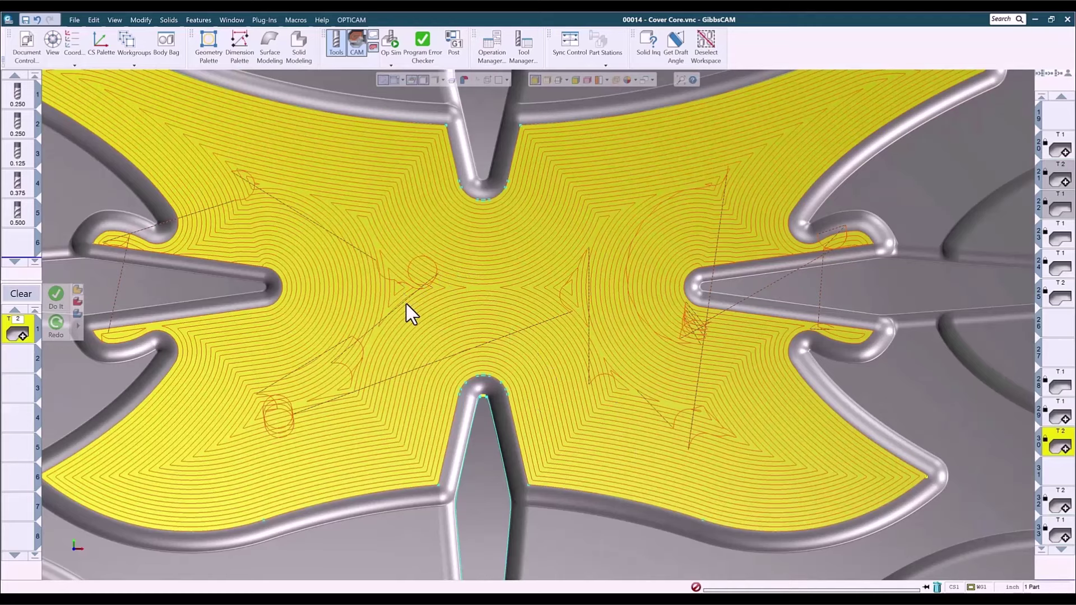
{"action": "scroll", "coordinate": [393, 401], "scroll_direction": "down", "scroll_amount": 2}
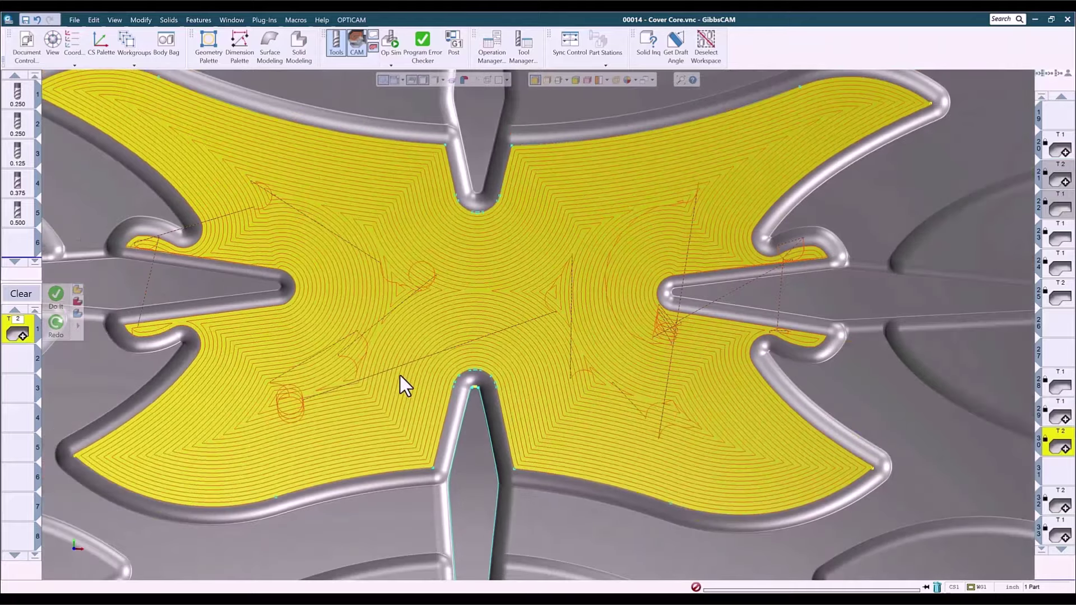
Step: Examine operation 30's passes and linking moves on the central floor in a close-up isometric view
{"action": "key", "text": "ctrl+i"}
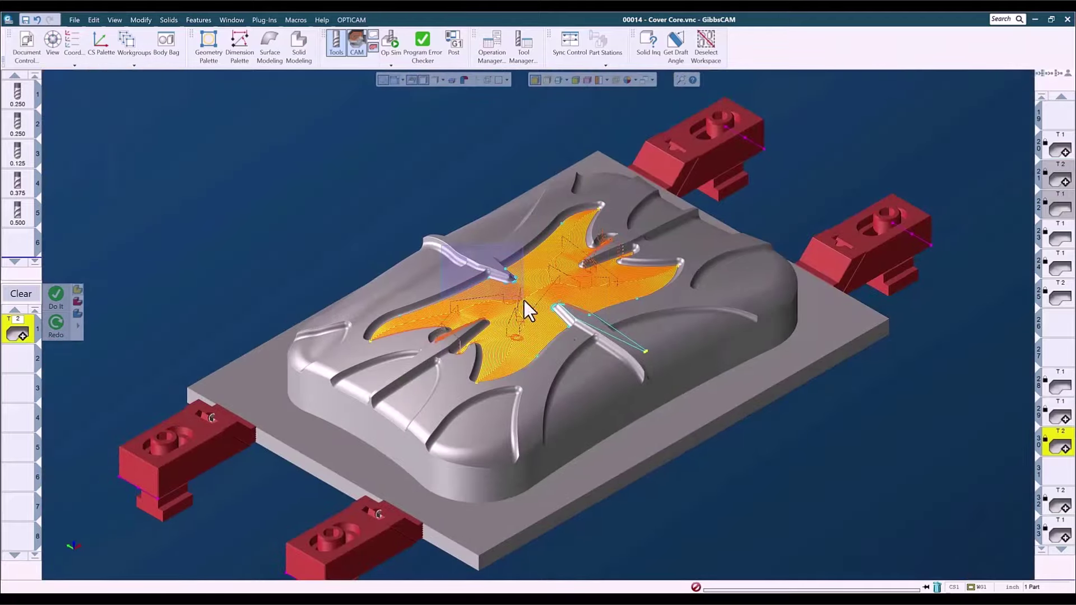
{"action": "scroll", "coordinate": [623, 386], "scroll_direction": "up", "scroll_amount": 5}
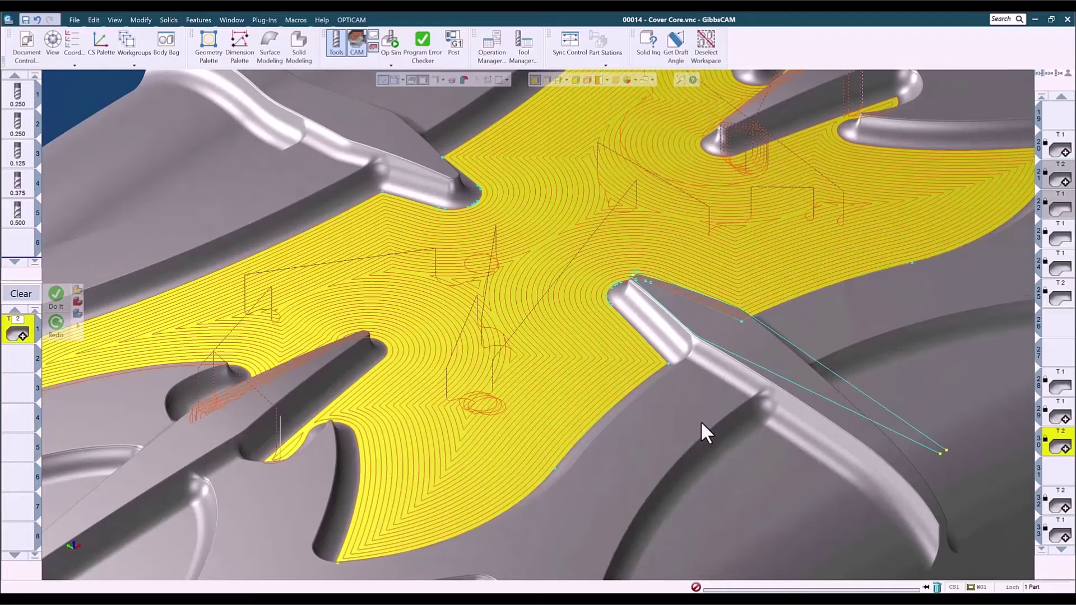
{"action": "scroll", "coordinate": [700, 422], "scroll_direction": "down", "scroll_amount": 4}
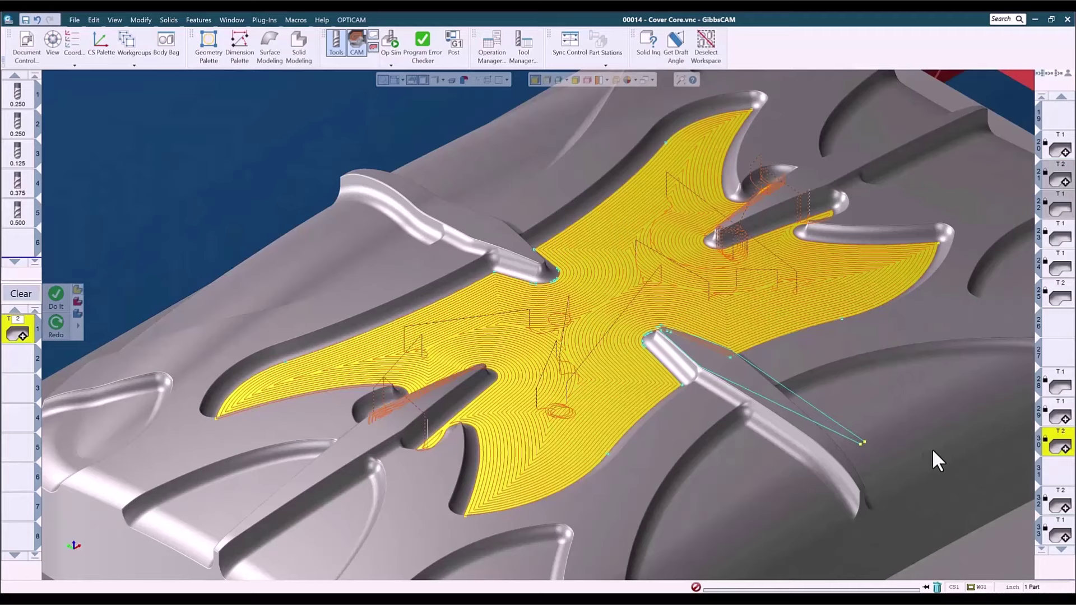
Step: Open operation 32 and examine its central floor toolpath from above, including the pass spacing in the narrow neck between the ribs
{"action": "left_click", "coordinate": [1054, 504]}
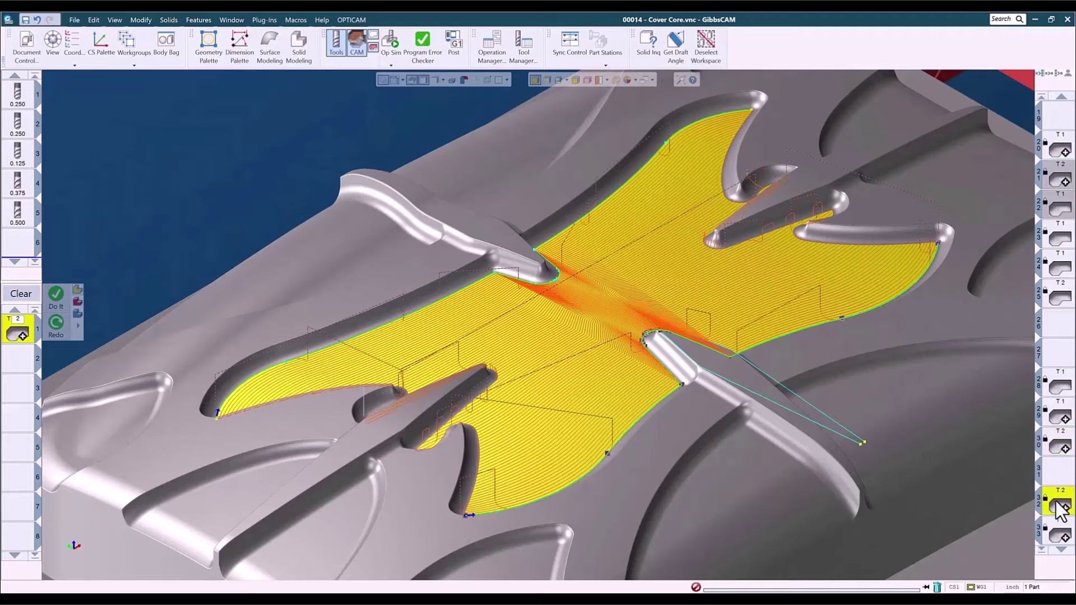
{"action": "key", "text": "ctrl+1"}
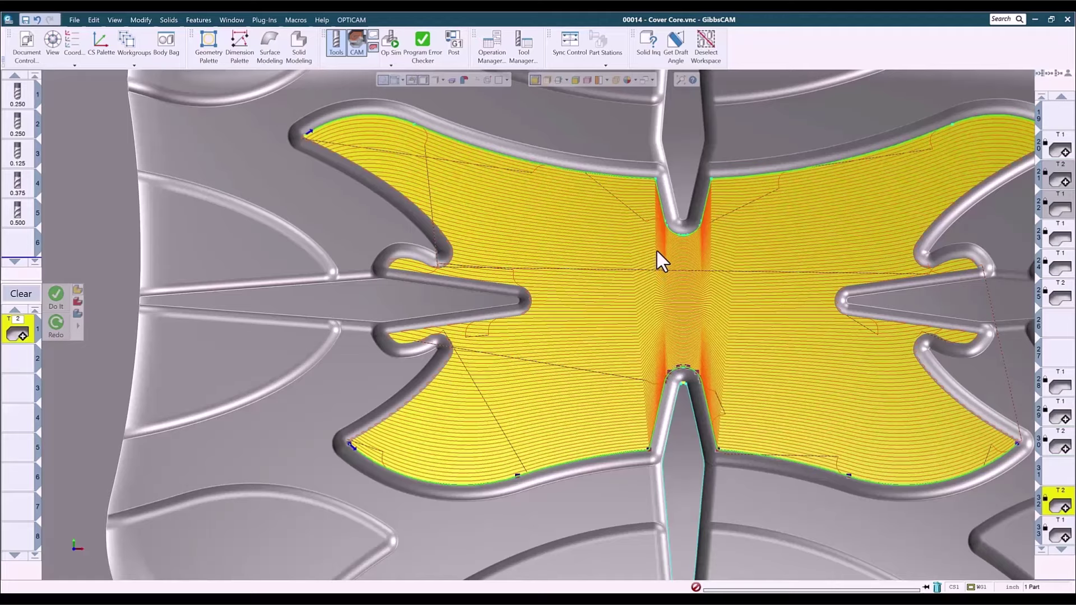
{"action": "scroll", "coordinate": [670, 266], "scroll_direction": "up", "scroll_amount": 5}
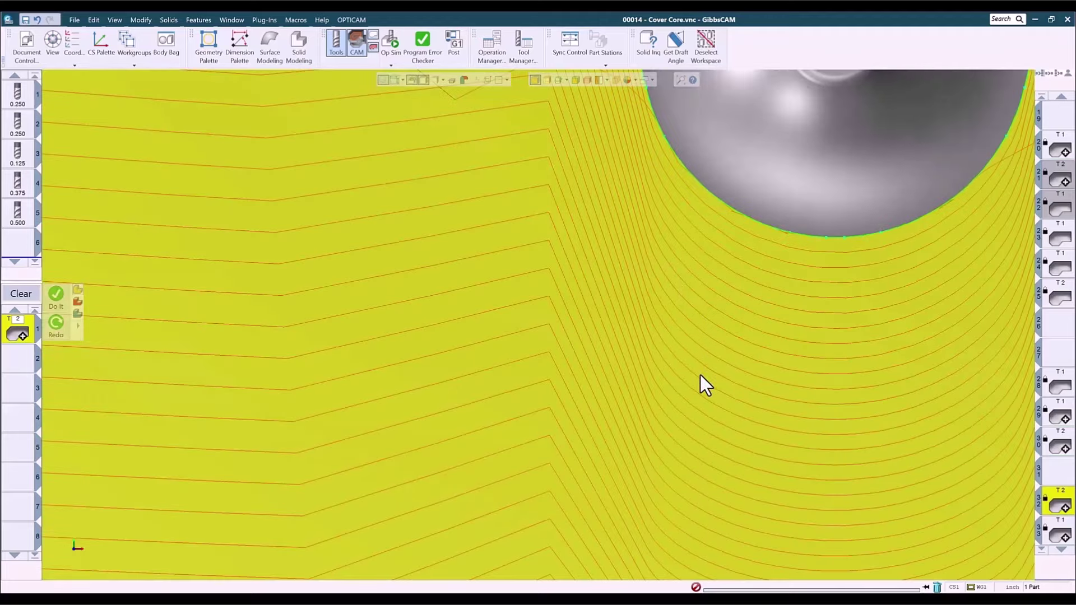
{"action": "scroll", "coordinate": [704, 375], "scroll_direction": "down", "scroll_amount": 5}
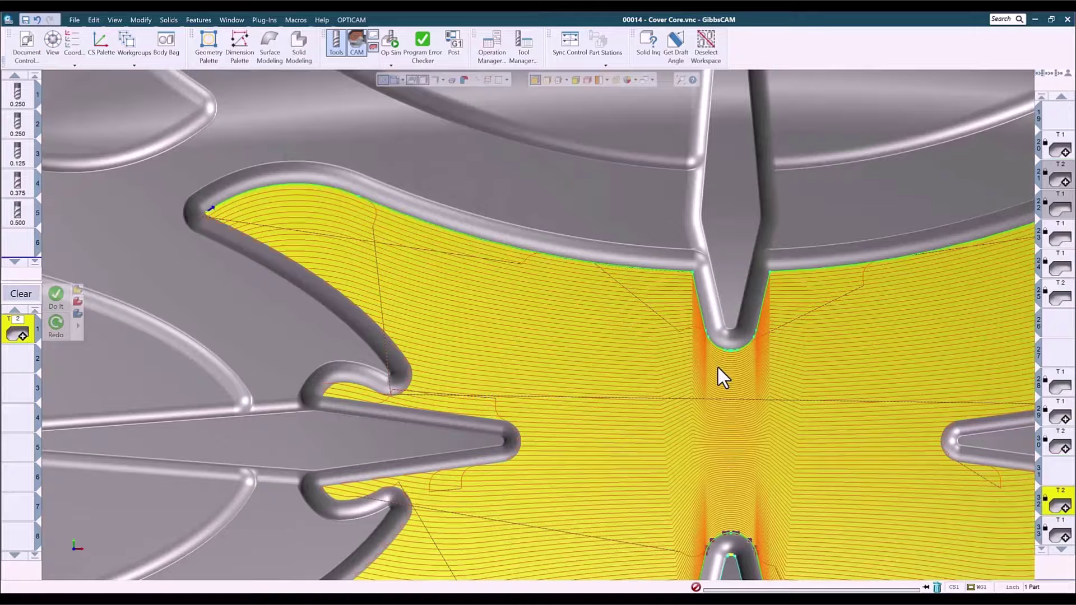
{"action": "scroll", "coordinate": [718, 370], "scroll_direction": "down", "scroll_amount": 4}
{"action": "middle_click_drag", "start_coordinate": [713, 413], "coordinate": [635, 327]}
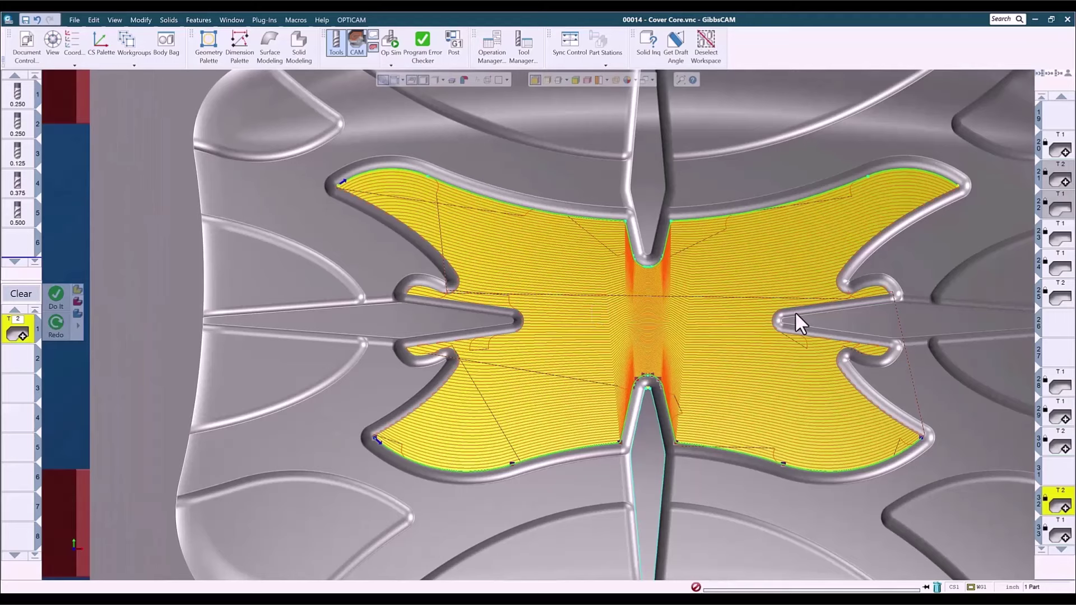
Step: Open operation 33 and examine its central floor toolpath and boundary curves from above and in an angled view of the whole part
{"action": "scroll", "coordinate": [1060, 475], "scroll_direction": "down", "scroll_amount": 1}
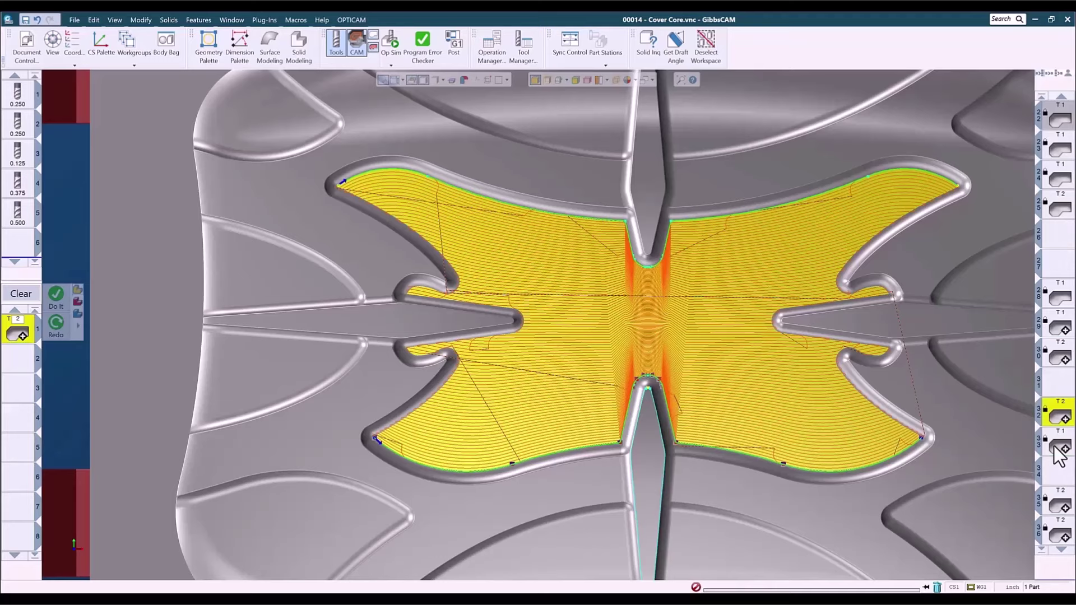
{"action": "double_click", "coordinate": [1060, 449]}
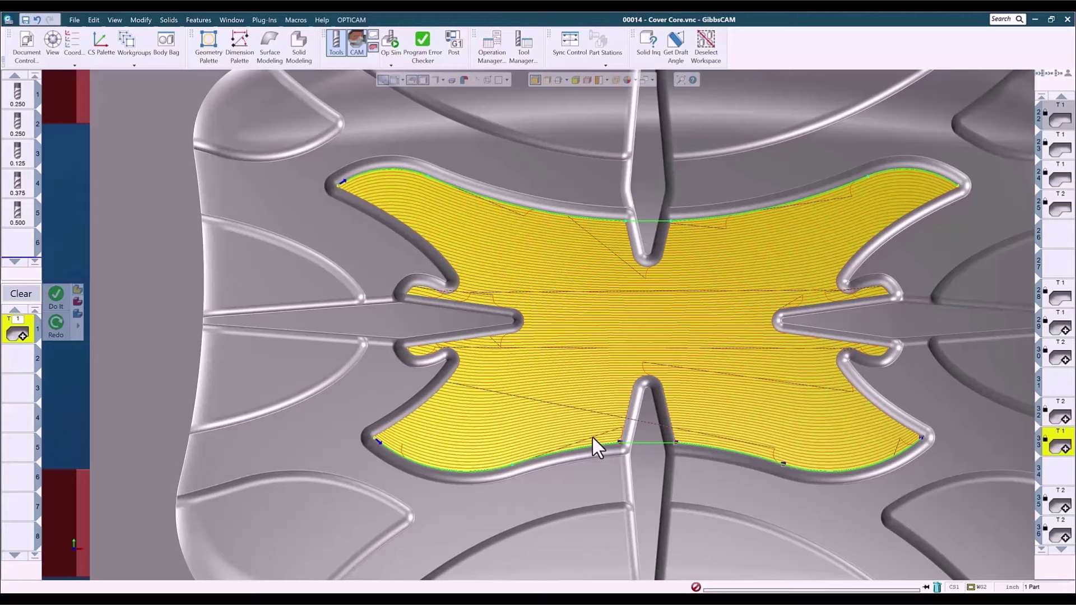
{"action": "middle_click_drag", "start_coordinate": [616, 448], "coordinate": [665, 255]}
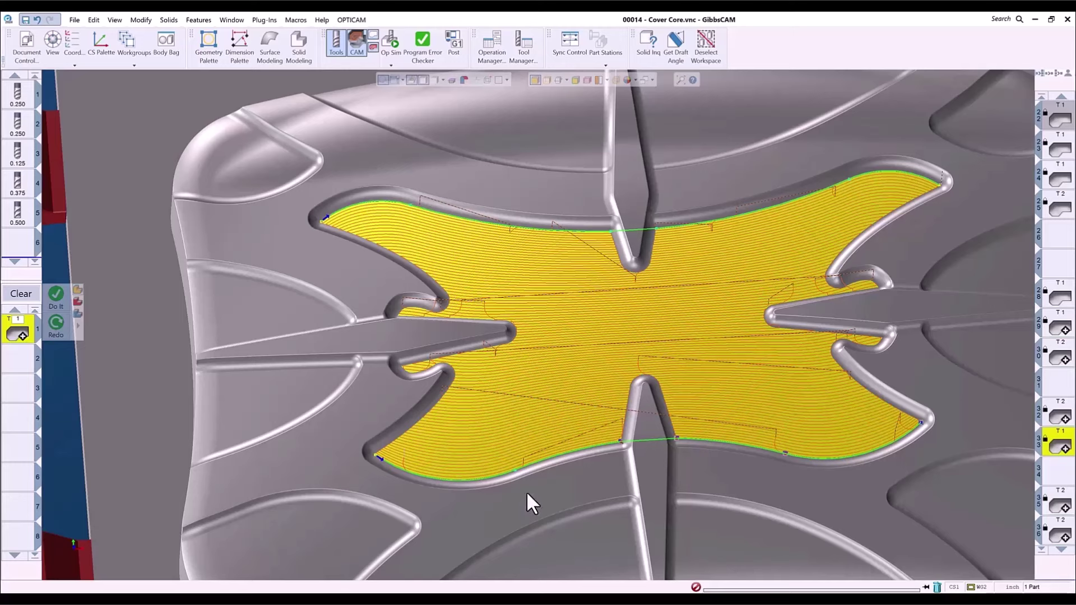
{"action": "left_click", "coordinate": [179, 364]}
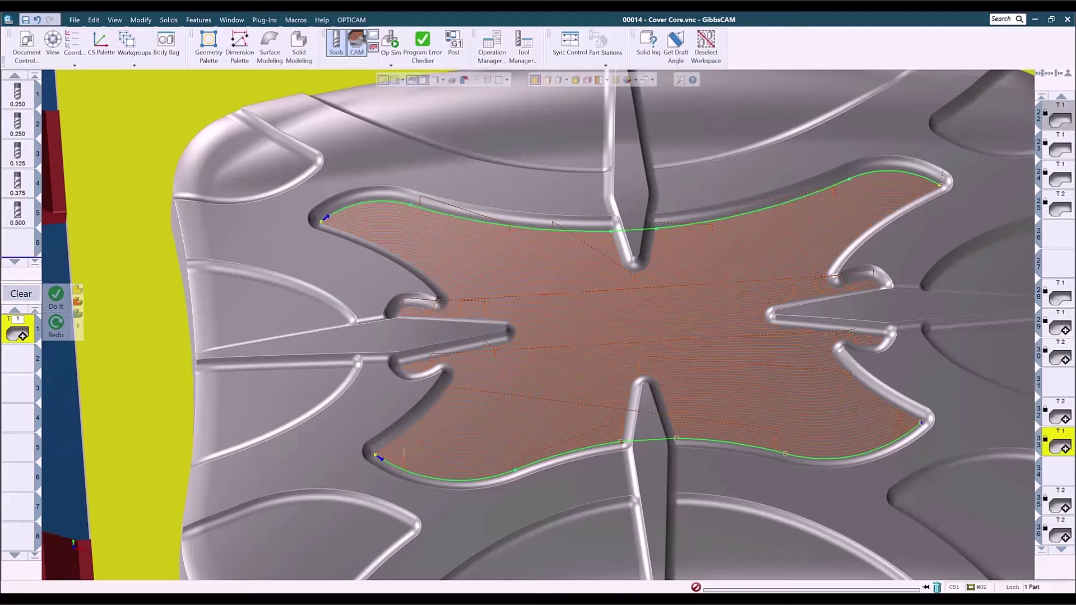
{"action": "scroll", "coordinate": [311, 258], "scroll_direction": "down", "scroll_amount": 5}
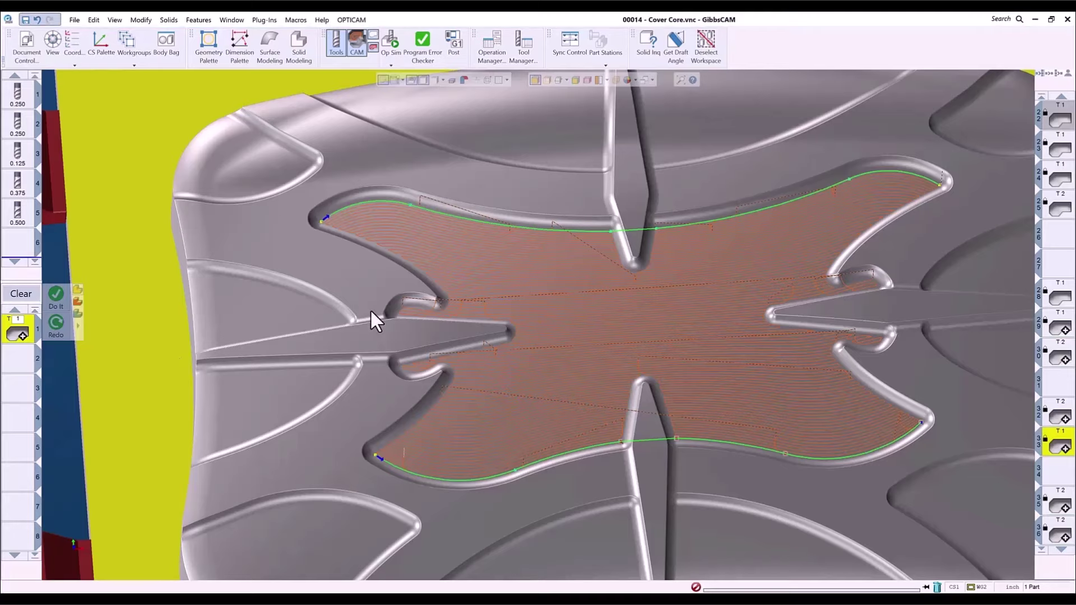
{"action": "scroll", "coordinate": [662, 418], "scroll_direction": "up", "scroll_amount": 5}
{"action": "scroll", "coordinate": [685, 283], "scroll_direction": "down", "scroll_amount": 2}
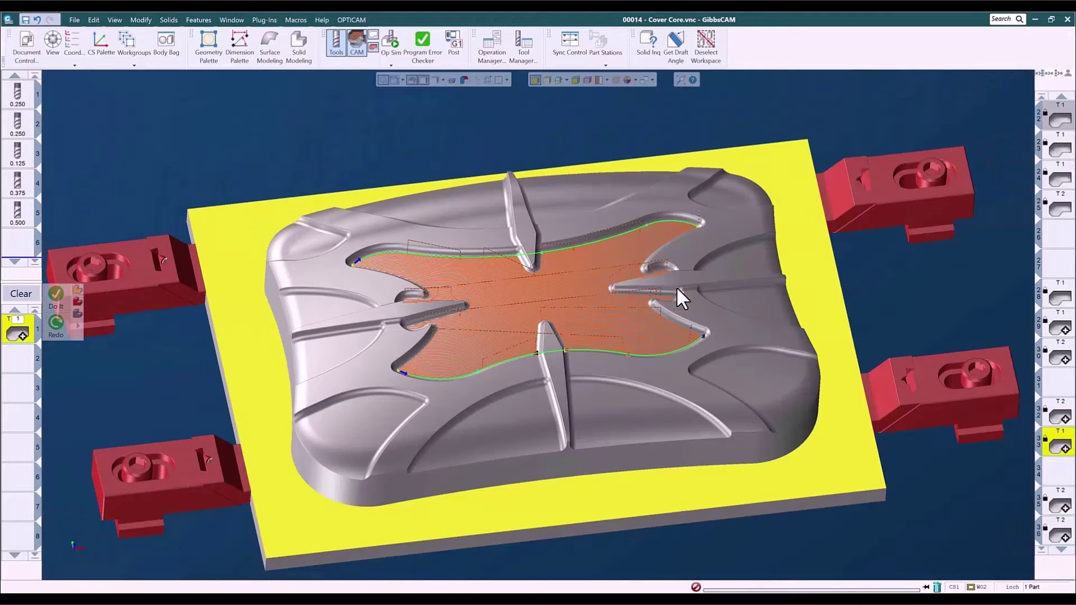
{"action": "scroll", "coordinate": [678, 289], "scroll_direction": "down", "scroll_amount": 3}
{"action": "middle_click_drag", "start_coordinate": [731, 378], "coordinate": [788, 311]}
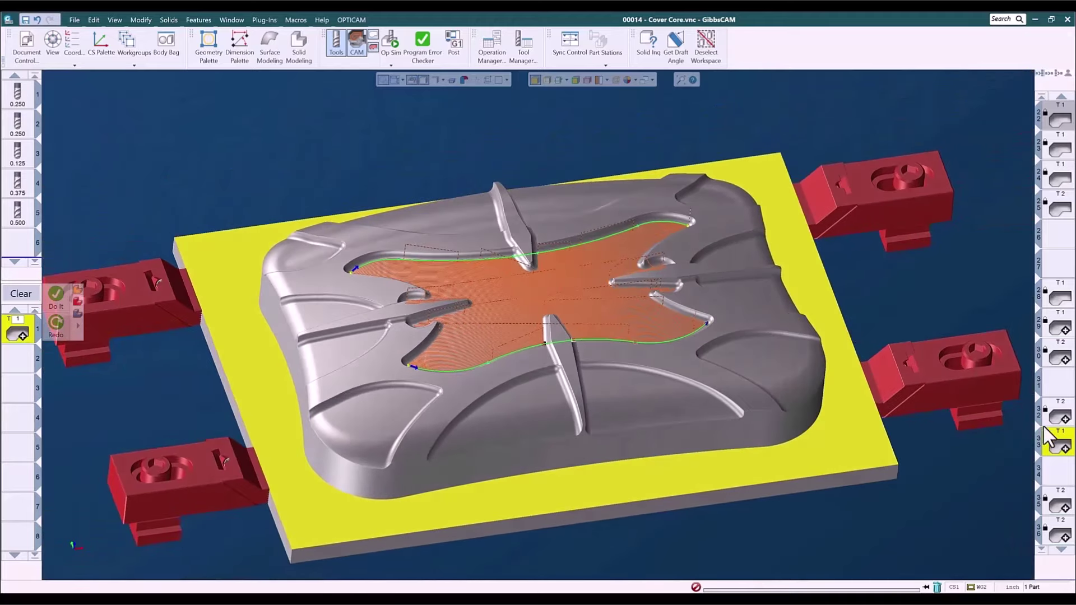
Step: Open operation 35 and examine its passes on the branched surface at the core's front-left corner
{"action": "scroll", "coordinate": [1060, 481], "scroll_direction": "down", "scroll_amount": 2}
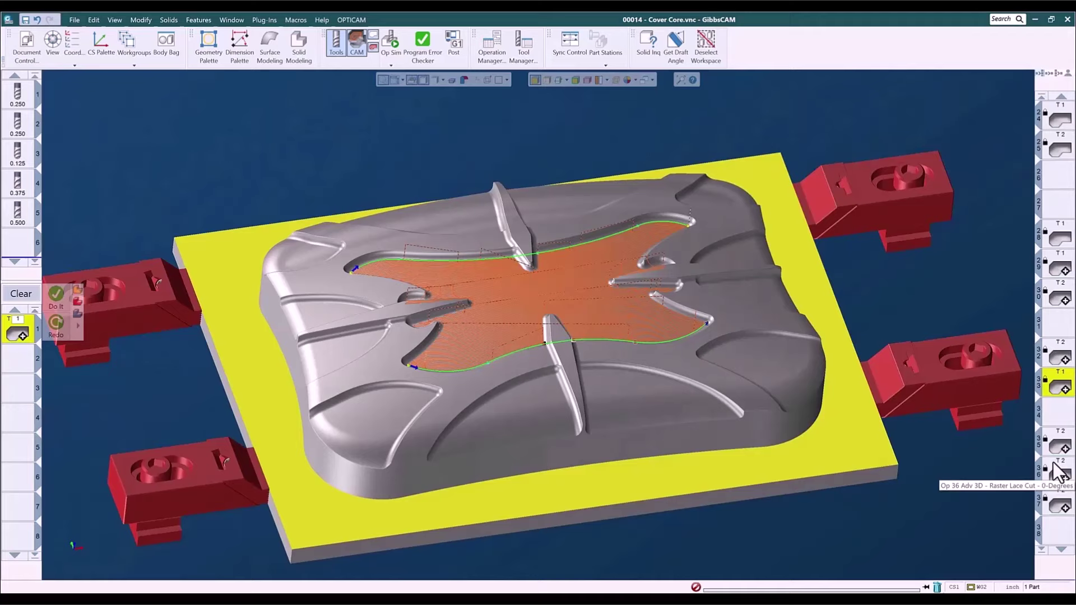
{"action": "left_click", "coordinate": [1056, 445]}
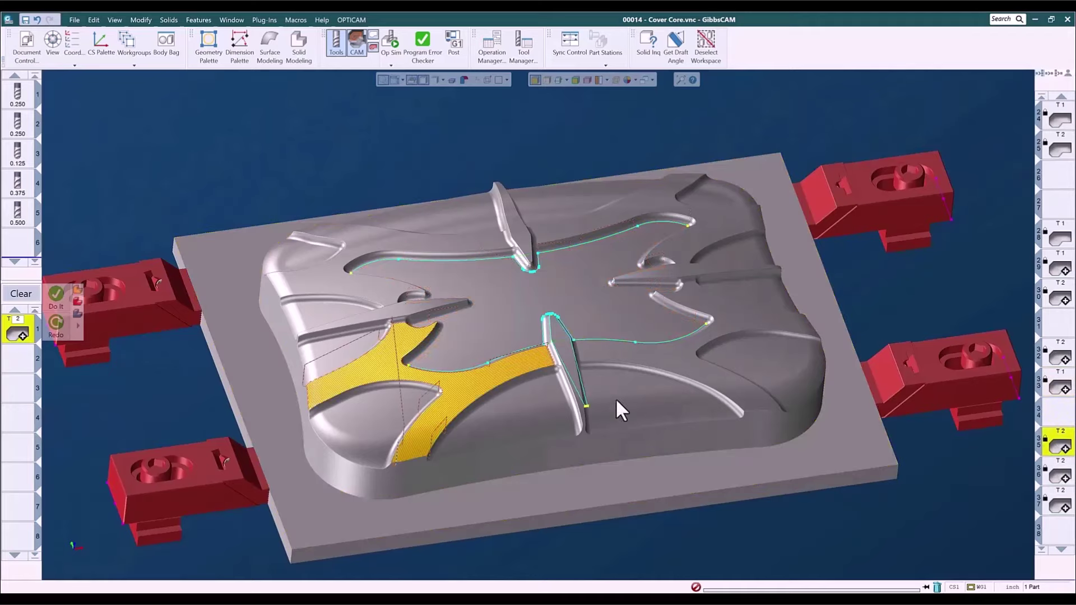
{"action": "left_click_drag", "start_coordinate": [334, 300], "coordinate": [547, 484]}
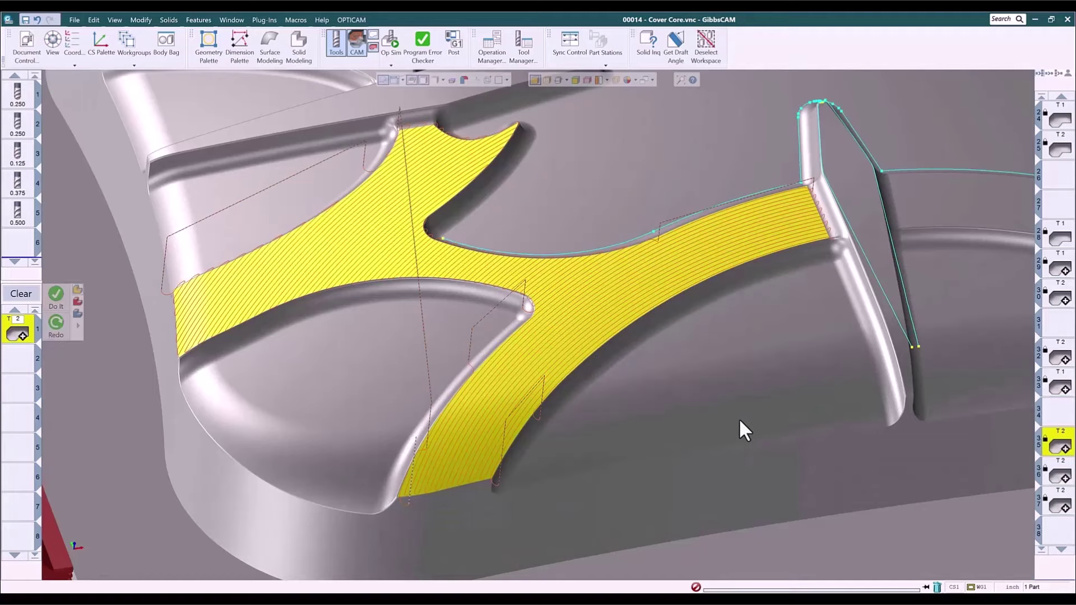
{"action": "scroll", "coordinate": [728, 431], "scroll_direction": "down", "scroll_amount": 3}
{"action": "middle_click_drag", "start_coordinate": [725, 439], "coordinate": [557, 439]}
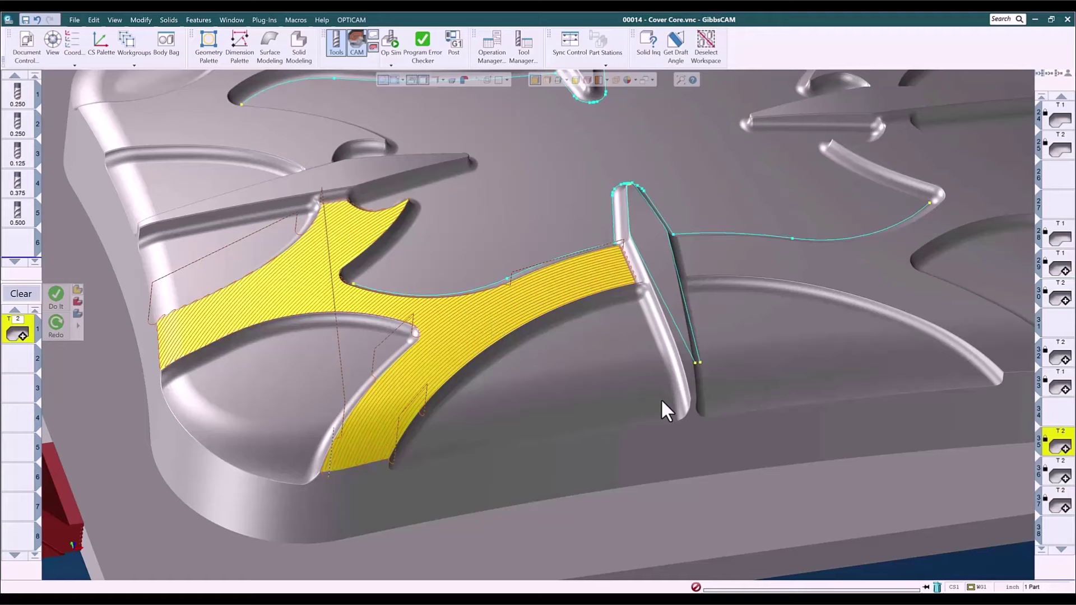
Step: Open operation 36, the 0-degree Raster Lace Cut, and examine its passes on the front-right corner's branched surface
{"action": "left_click", "coordinate": [1058, 474]}
{"action": "middle_click_drag", "start_coordinate": [1003, 426], "coordinate": [626, 419]}
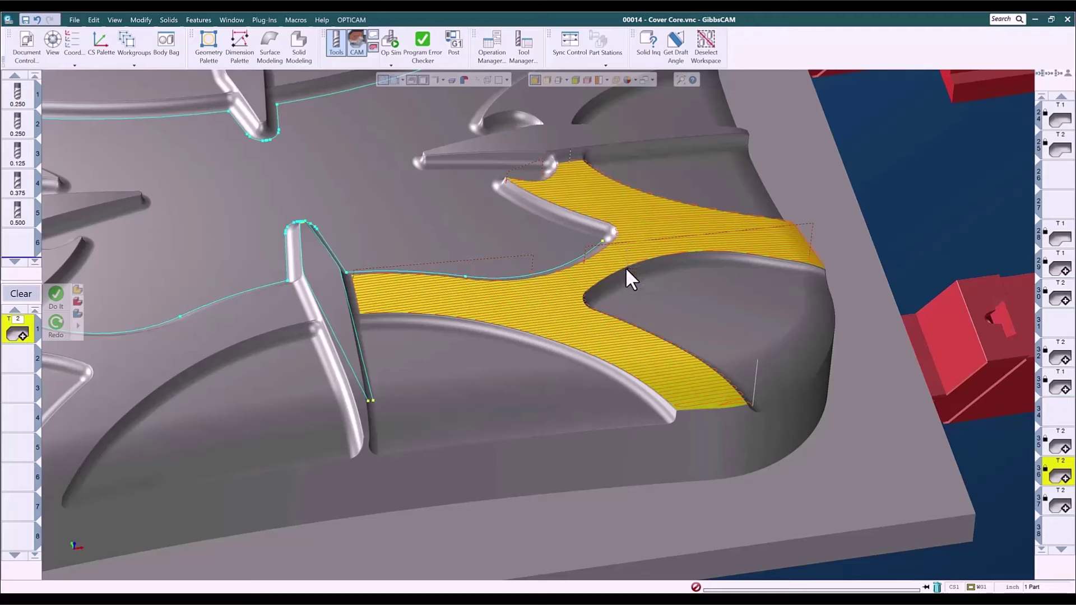
{"action": "middle_click_drag", "start_coordinate": [611, 267], "coordinate": [611, 467]}
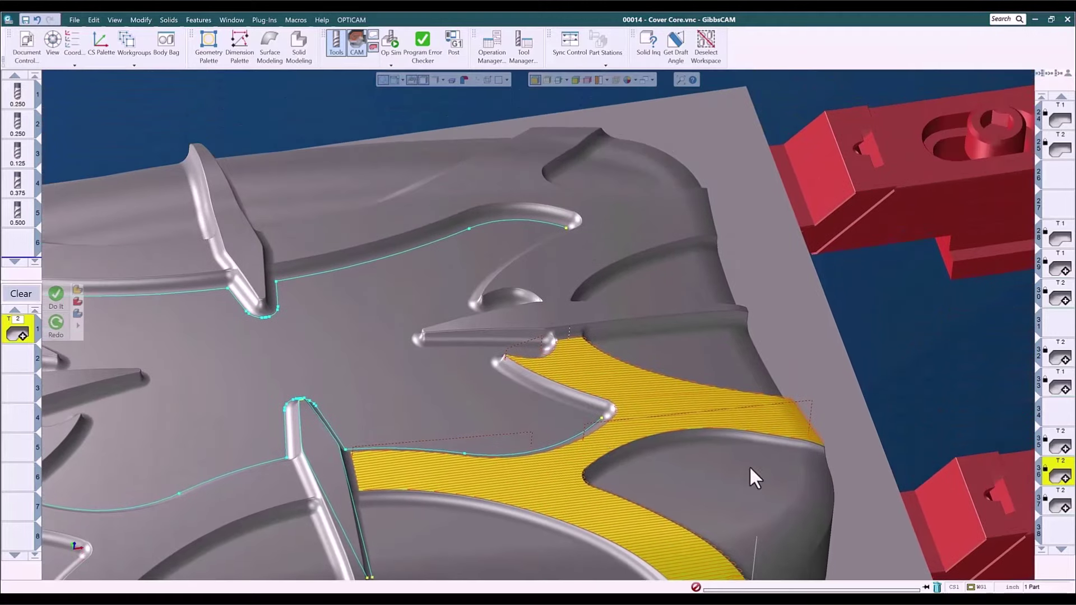
Step: Open operation 37 and examine its passes on the back-right corner's branched surface from above
{"action": "left_click", "coordinate": [1061, 506]}
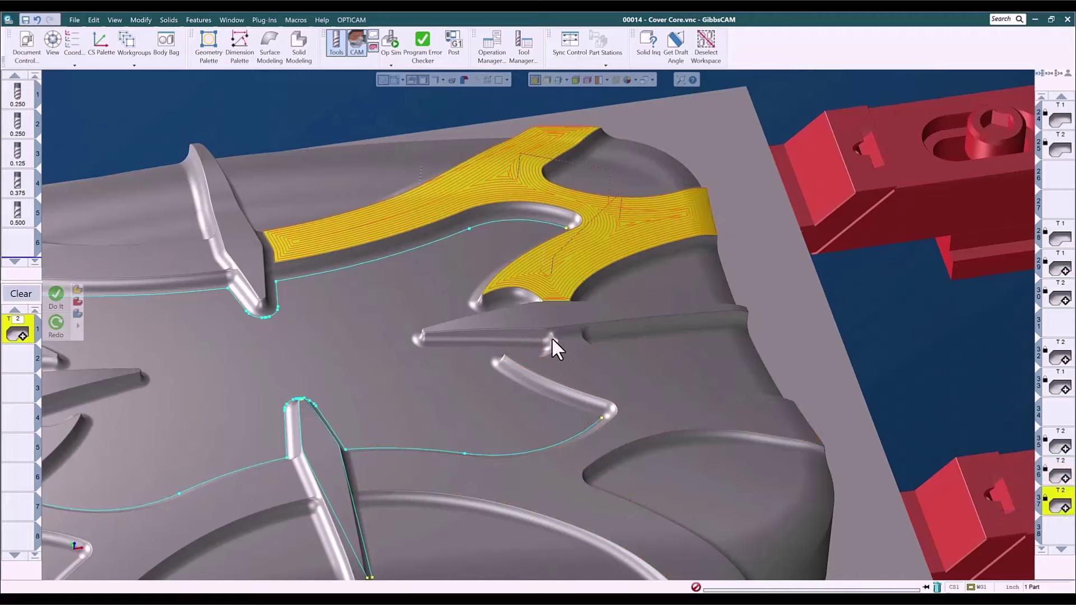
{"action": "key", "text": "ctrl+1"}
{"action": "scroll", "coordinate": [653, 271], "scroll_direction": "up", "scroll_amount": 5}
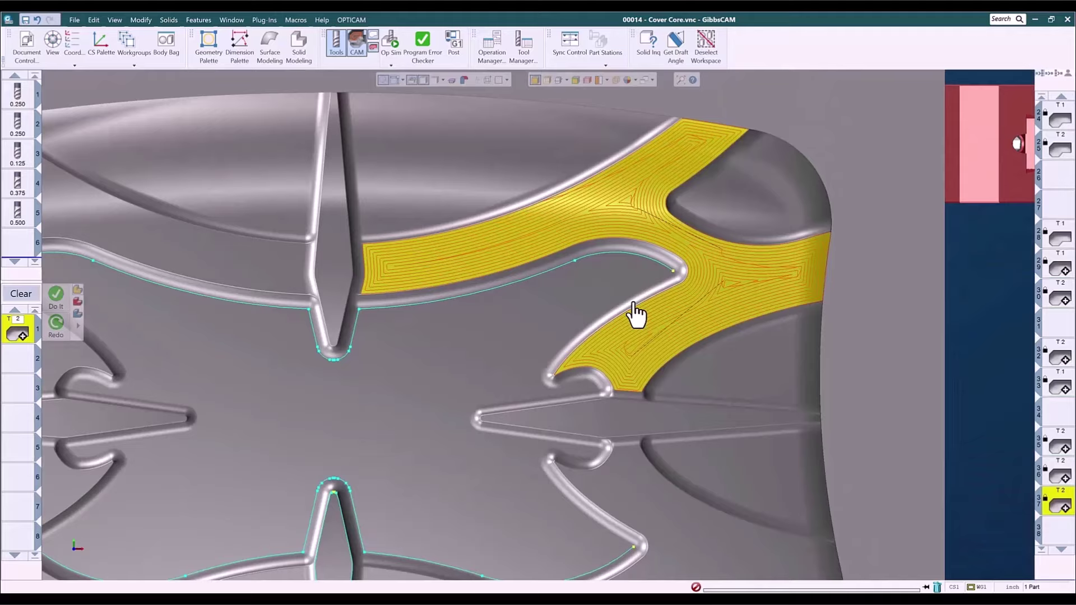
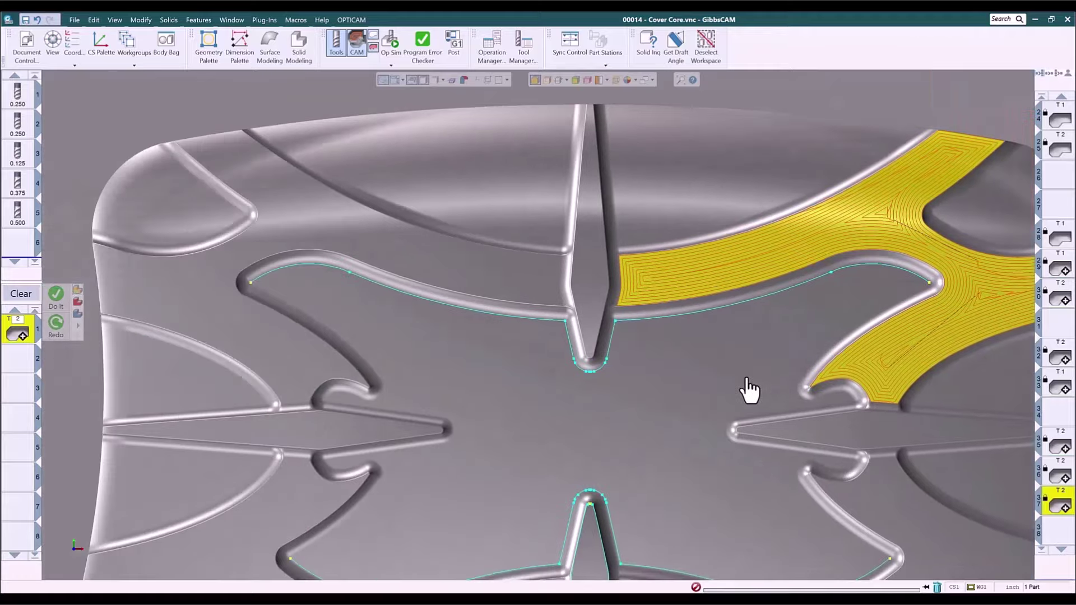
{"action": "scroll", "coordinate": [1058, 507], "scroll_direction": "down", "scroll_amount": 1}
Step: Open operation 40, the multi-axis Morph Between 2 Curves, and examine its passes on the back-left corner's branched surface
{"action": "scroll", "coordinate": [1054, 499], "scroll_direction": "down", "scroll_amount": 3}
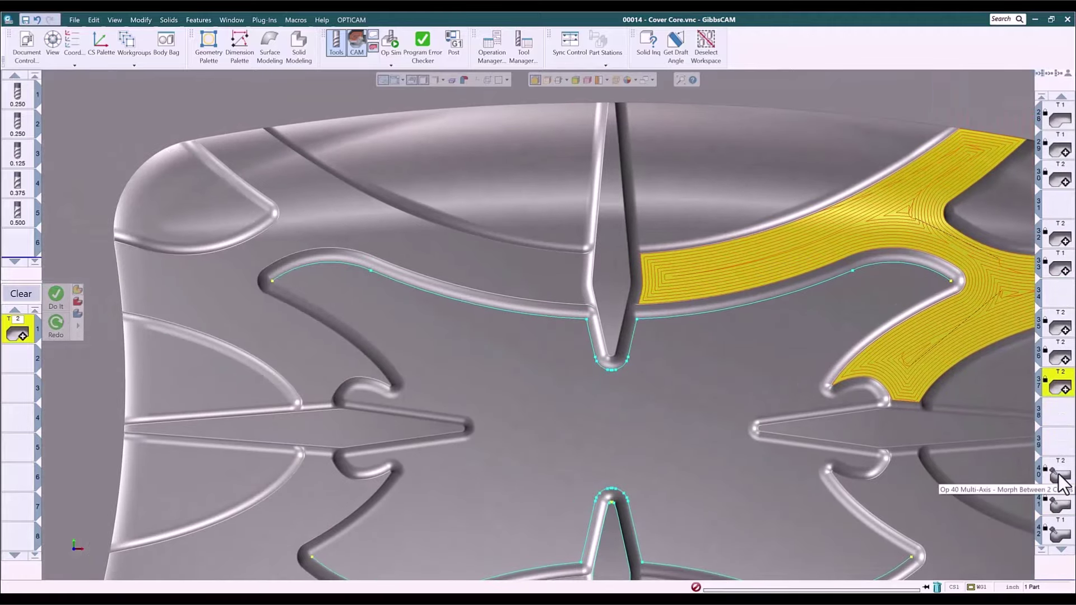
{"action": "left_click", "coordinate": [1059, 477]}
{"action": "middle_click_drag", "start_coordinate": [624, 504], "coordinate": [694, 481]}
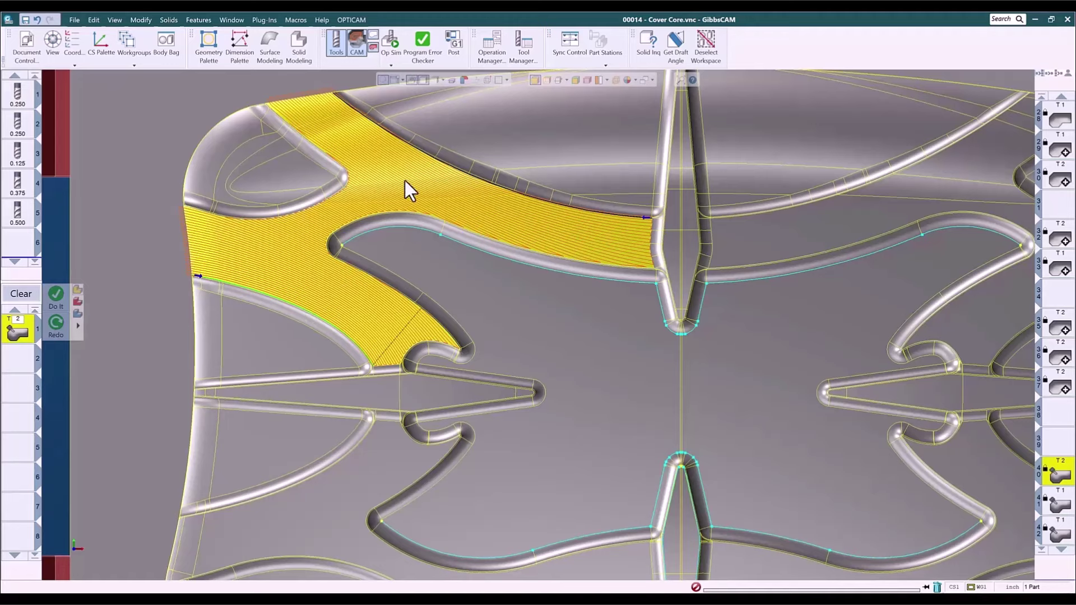
Step: Open operation 41 and examine its passes and linking moves on the front-right branched surface in isometric, top and angled views
{"action": "left_click", "coordinate": [1061, 500]}
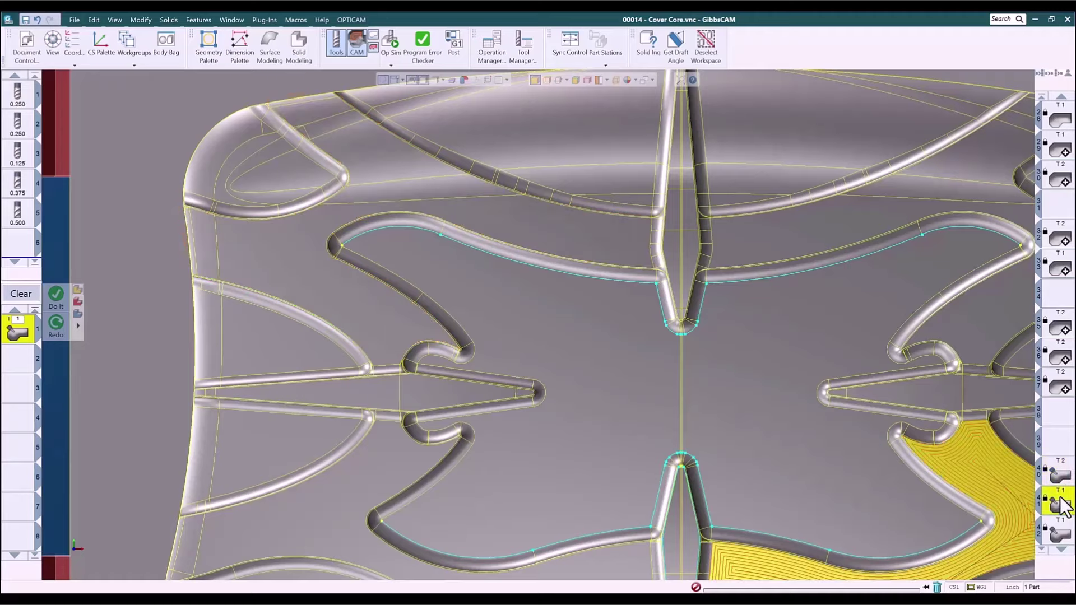
{"action": "key", "text": "ctrl+i"}
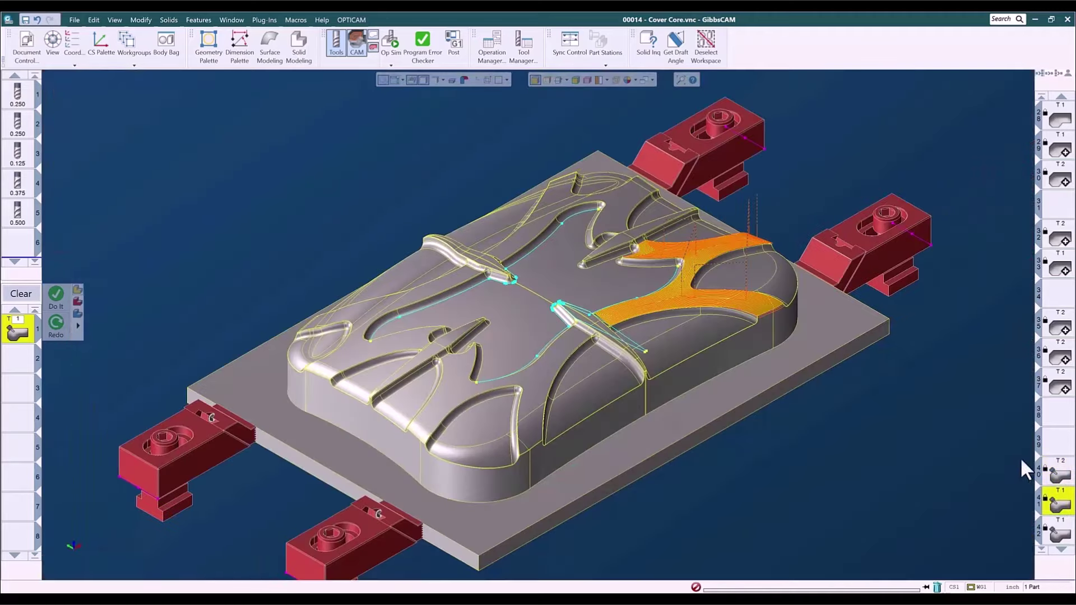
{"action": "left_click_drag", "start_coordinate": [629, 224], "coordinate": [811, 370]}
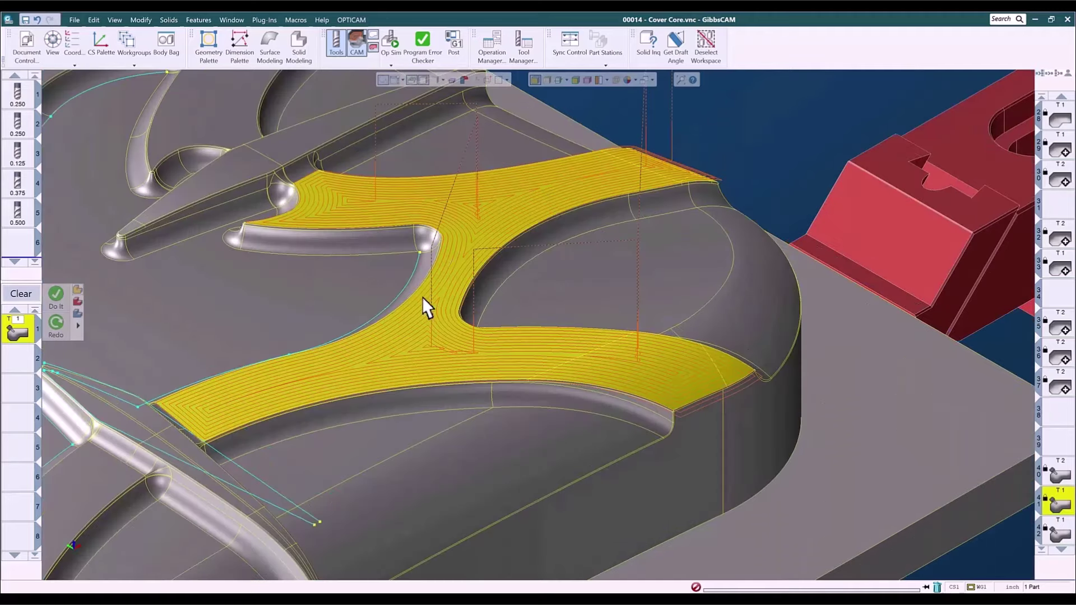
{"action": "scroll", "coordinate": [422, 297], "scroll_direction": "up", "scroll_amount": 3}
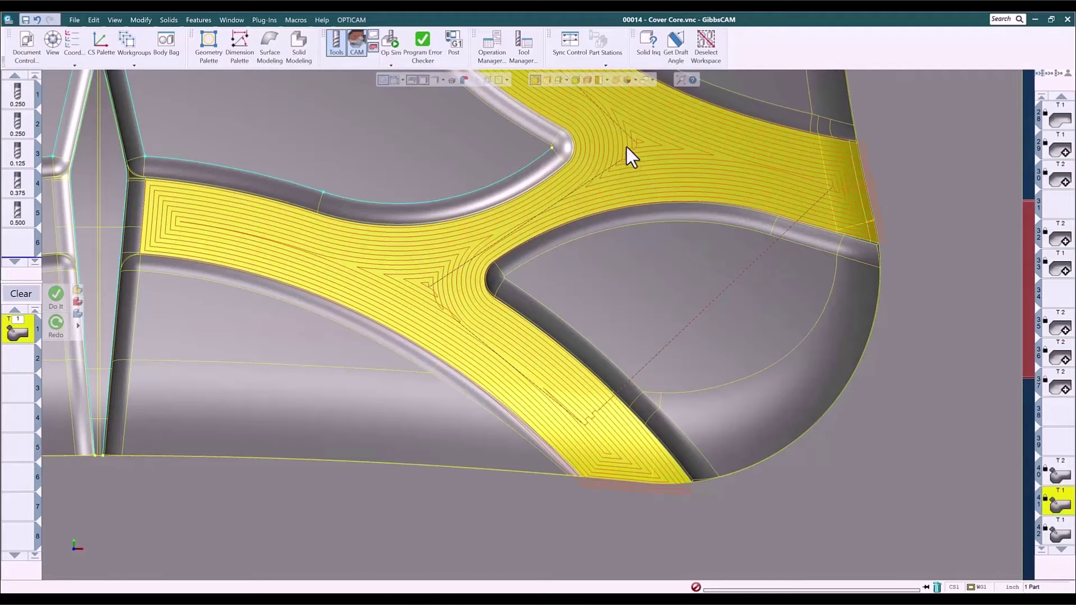
{"action": "scroll", "coordinate": [627, 147], "scroll_direction": "down", "scroll_amount": 3}
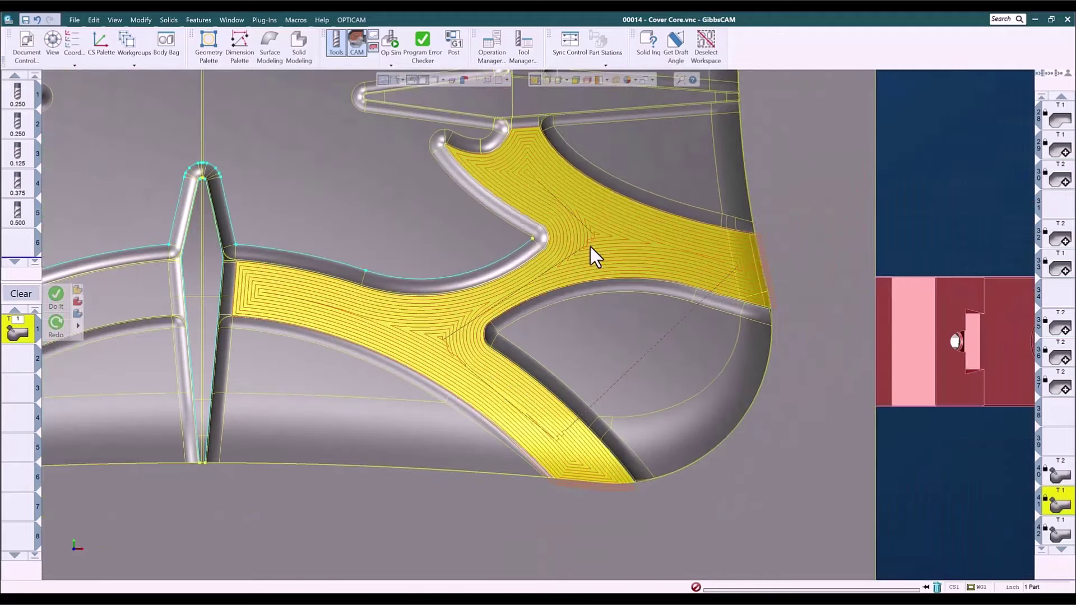
{"action": "scroll", "coordinate": [990, 416], "scroll_direction": "down", "scroll_amount": 3}
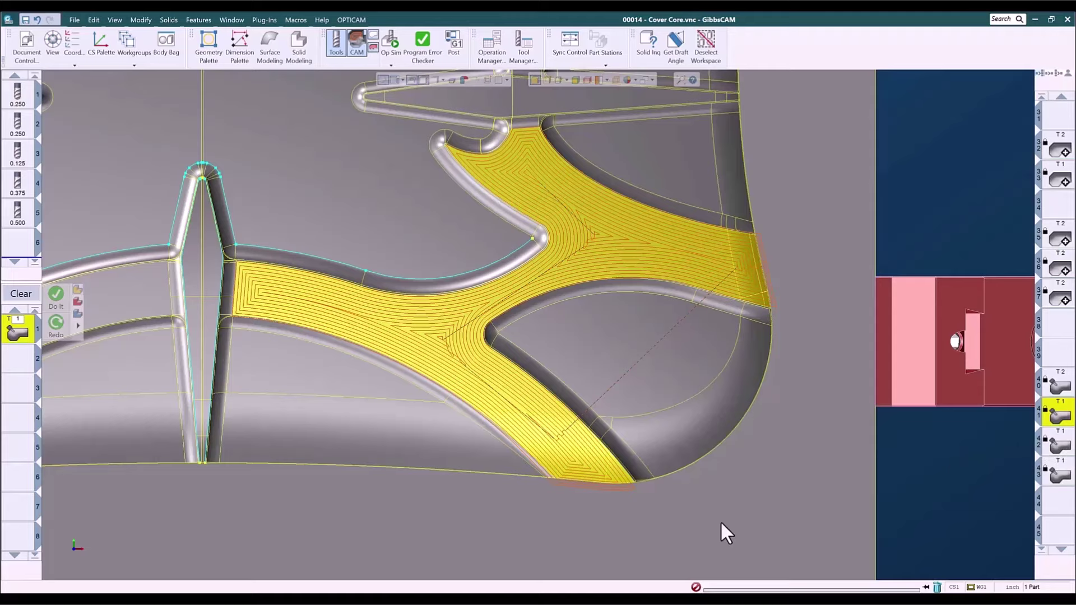
{"action": "middle_click_drag", "start_coordinate": [721, 523], "coordinate": [695, 252]}
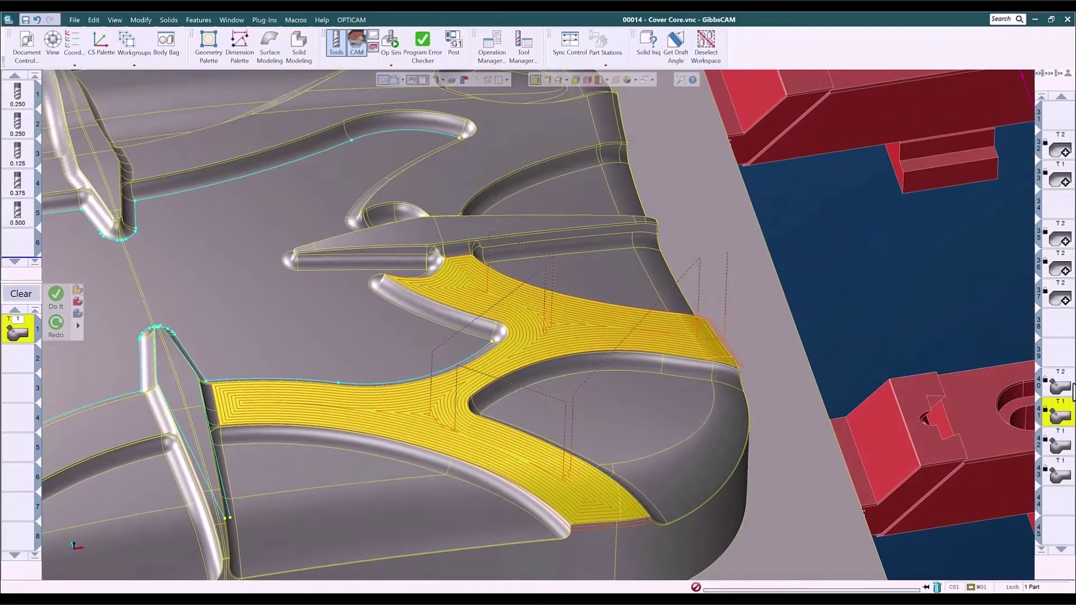
Step: Open operation 42 and examine its multi-axis passes on the back-right corner's branched surface
{"action": "left_click", "coordinate": [1061, 446]}
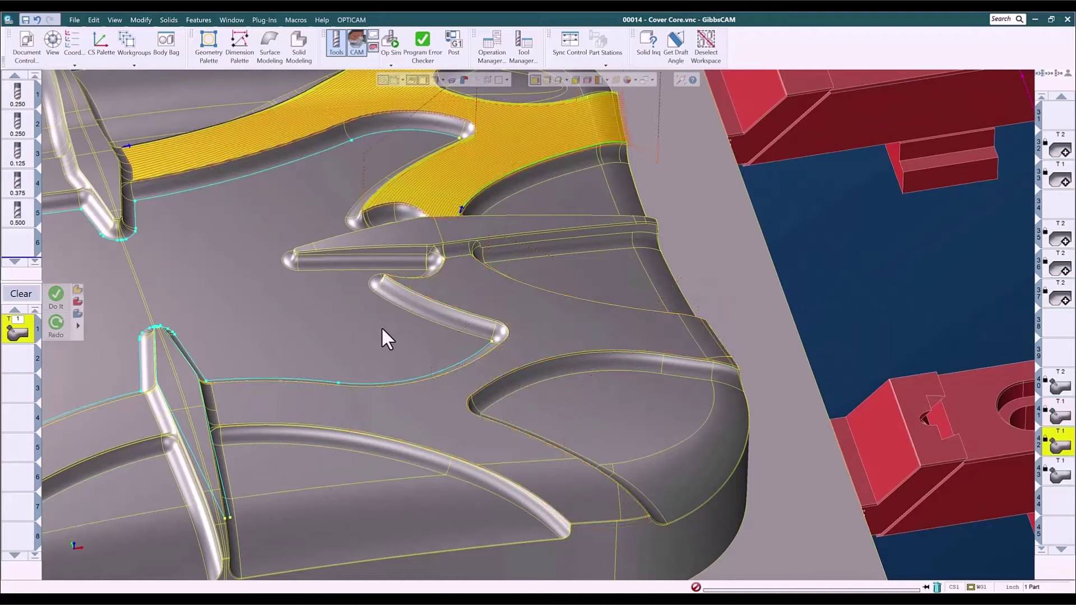
{"action": "middle_click_drag", "start_coordinate": [382, 329], "coordinate": [507, 403]}
Step: Open operation 43, examine its front-left corner toolpath, and review the surface path parameters in its 5-axis process settings
{"action": "left_click", "coordinate": [1038, 475]}
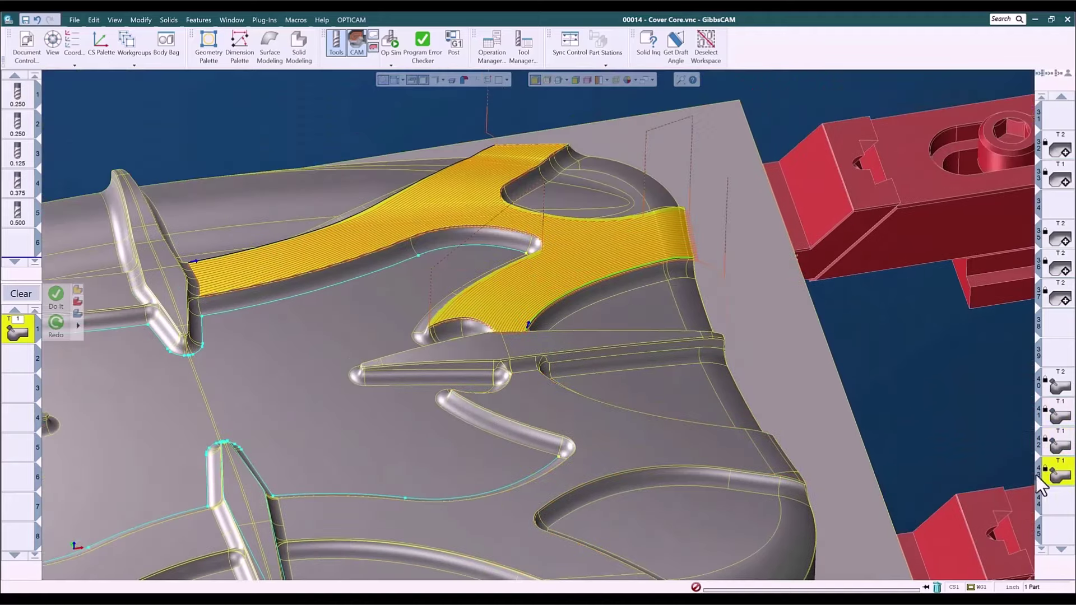
{"action": "scroll", "coordinate": [386, 488], "scroll_direction": "up", "scroll_amount": 3}
{"action": "middle_click_drag", "start_coordinate": [385, 488], "coordinate": [798, 223]}
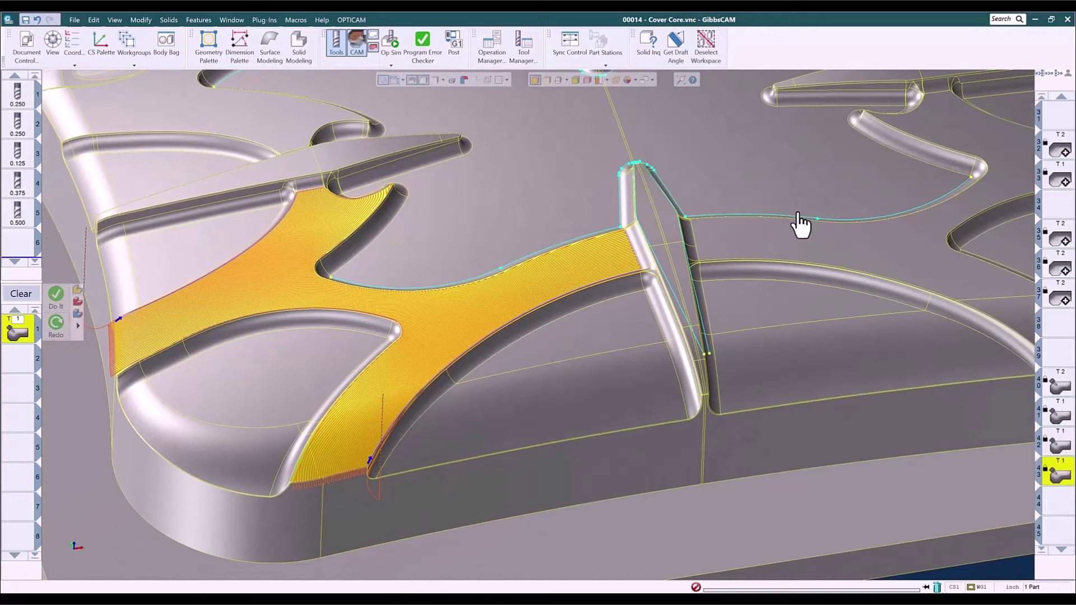
{"action": "double_click", "coordinate": [19, 323]}
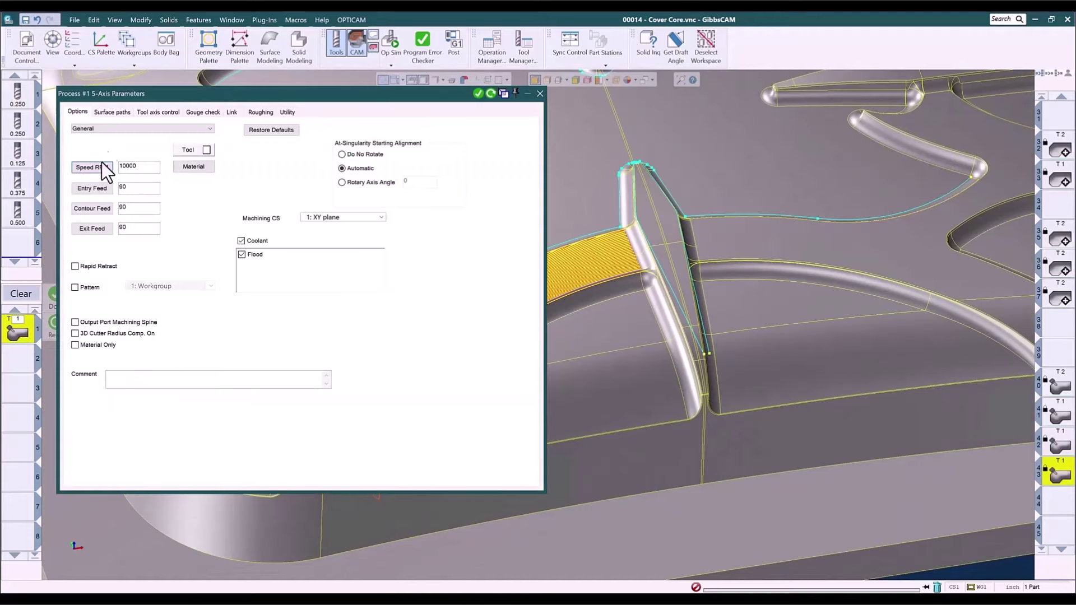
{"action": "left_click", "coordinate": [117, 112]}
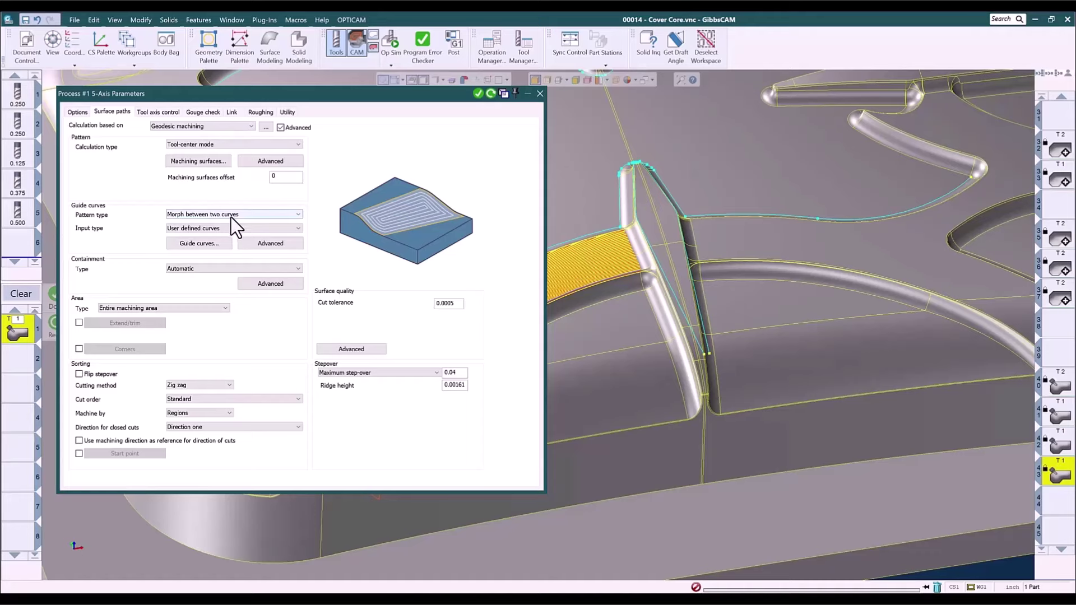
Step: Close operation 43's 5-axis parameters and switch to the part file 00014 - Cover Core - Finished - D.vnc
{"action": "left_click", "coordinate": [539, 93]}
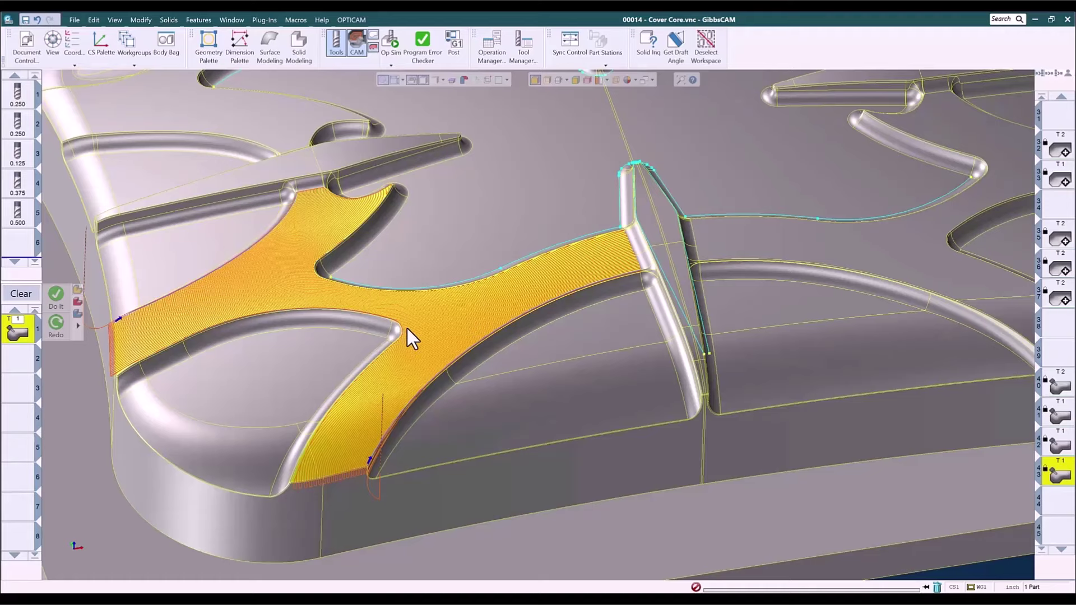
{"action": "middle_click_drag", "start_coordinate": [407, 328], "coordinate": [405, 339]}
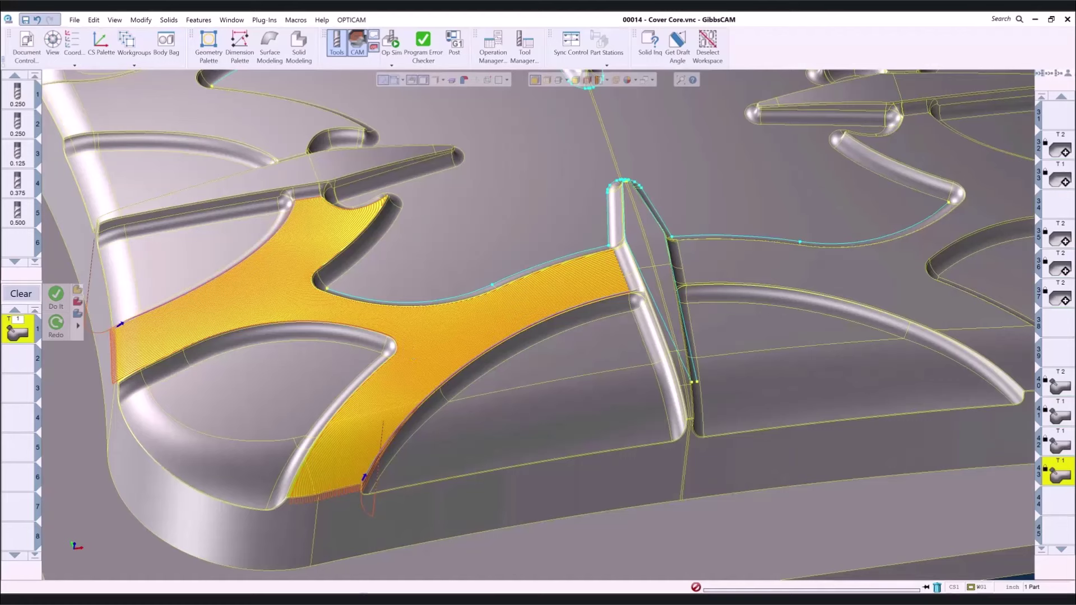
{"action": "mouse_move", "coordinate": [375, 595]}
{"action": "left_click", "coordinate": [493, 586]}
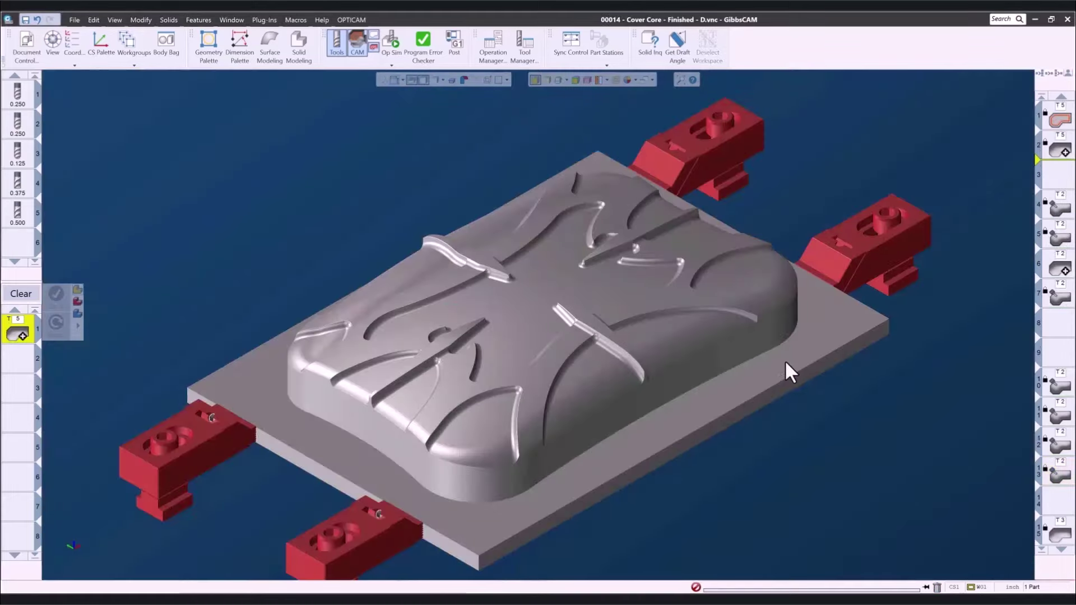
Step: Preview the toolpaths of operations 1, 2, 5, 11 and 15 in turn on the finished core
{"action": "left_click", "coordinate": [1064, 121]}
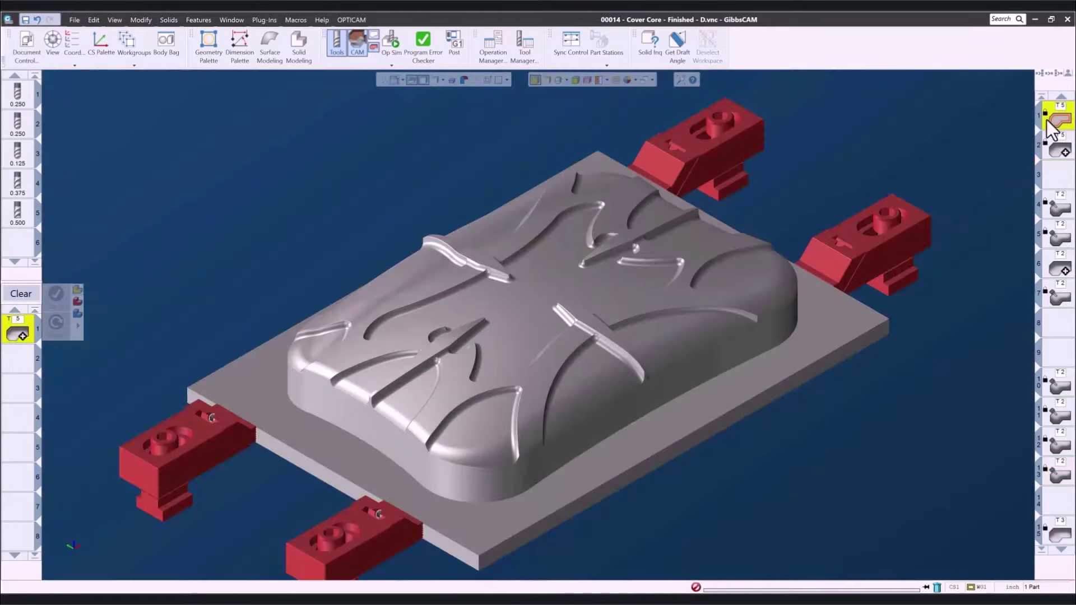
{"action": "left_click", "coordinate": [1057, 153]}
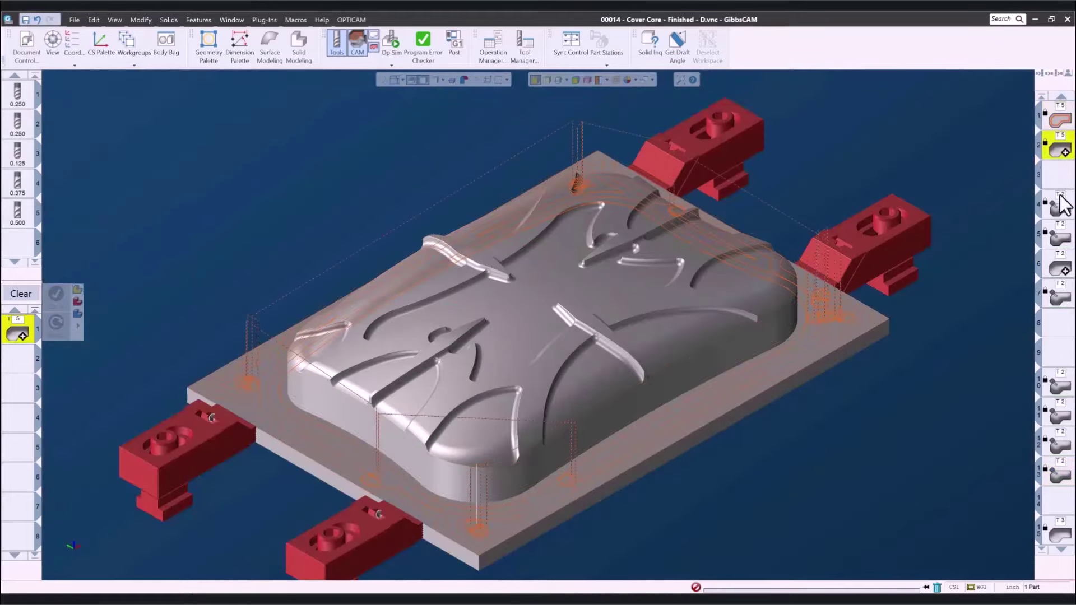
{"action": "left_click", "coordinate": [1061, 238]}
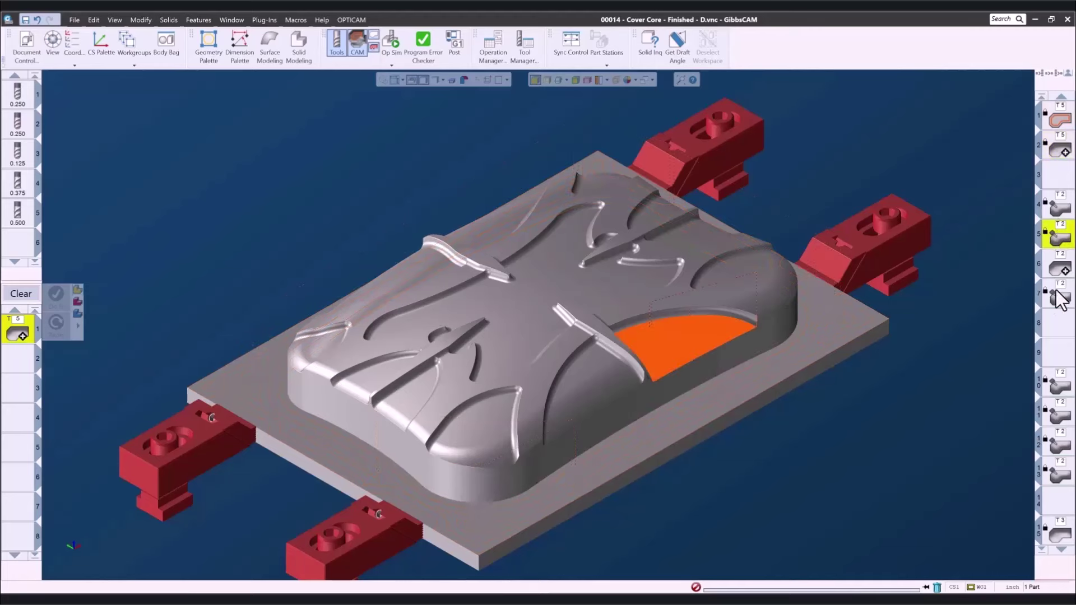
{"action": "left_click", "coordinate": [1060, 416]}
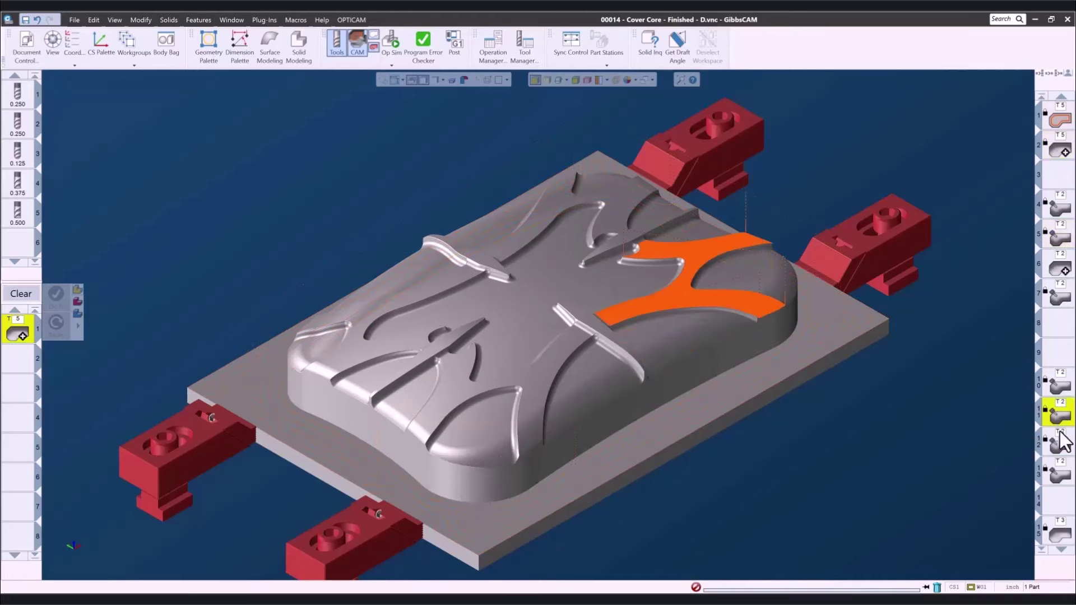
{"action": "left_click", "coordinate": [1062, 535]}
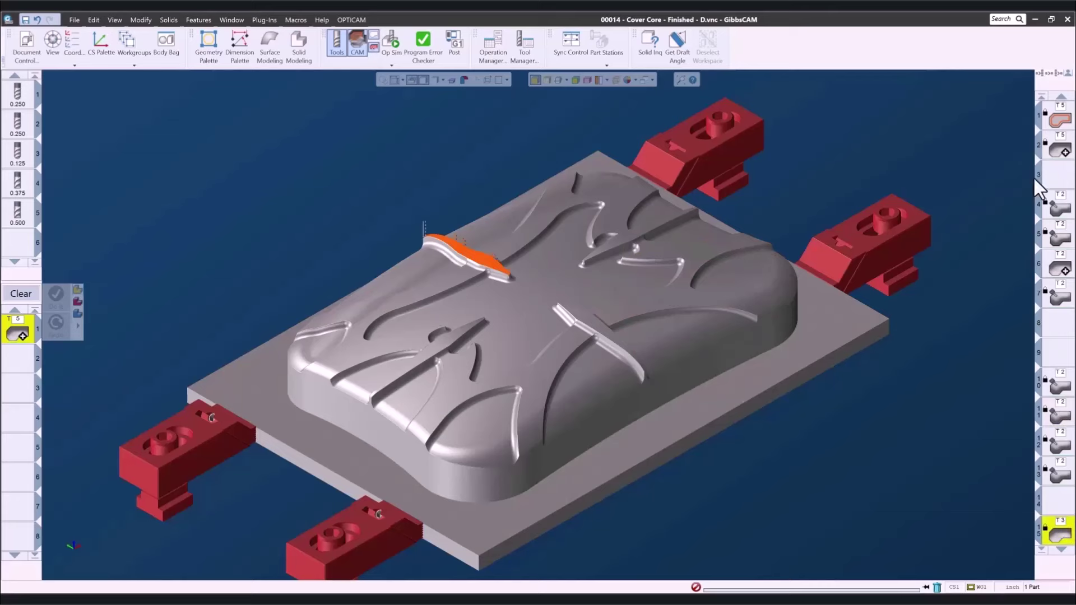
Step: Select operation 1, the toolpath around the core's outer wall, and play its machining simulation
{"action": "left_click", "coordinate": [1057, 118]}
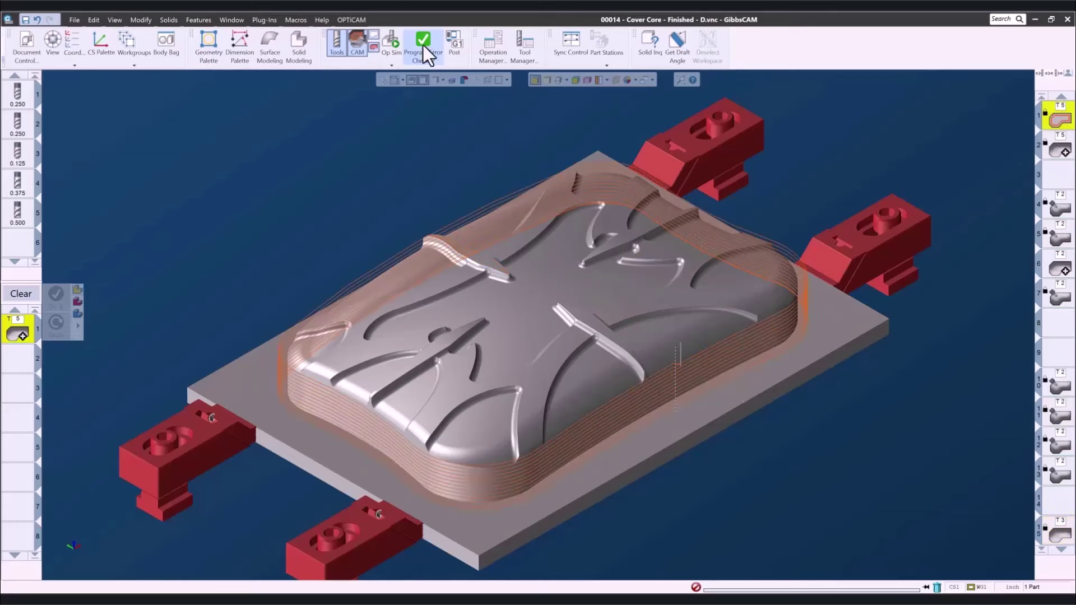
{"action": "left_click", "coordinate": [390, 40]}
{"action": "left_click", "coordinate": [325, 132]}
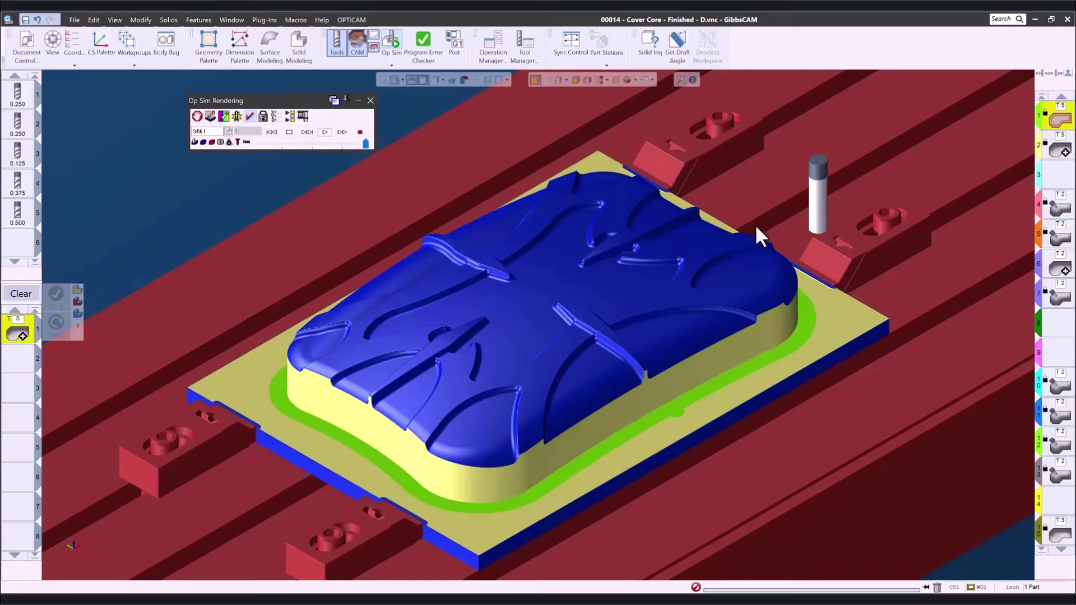
Step: Inspect the simulated stock beside the right-hand clamps and around the whole core, and close the simulation
{"action": "scroll", "coordinate": [864, 329], "scroll_direction": "up", "scroll_amount": 10}
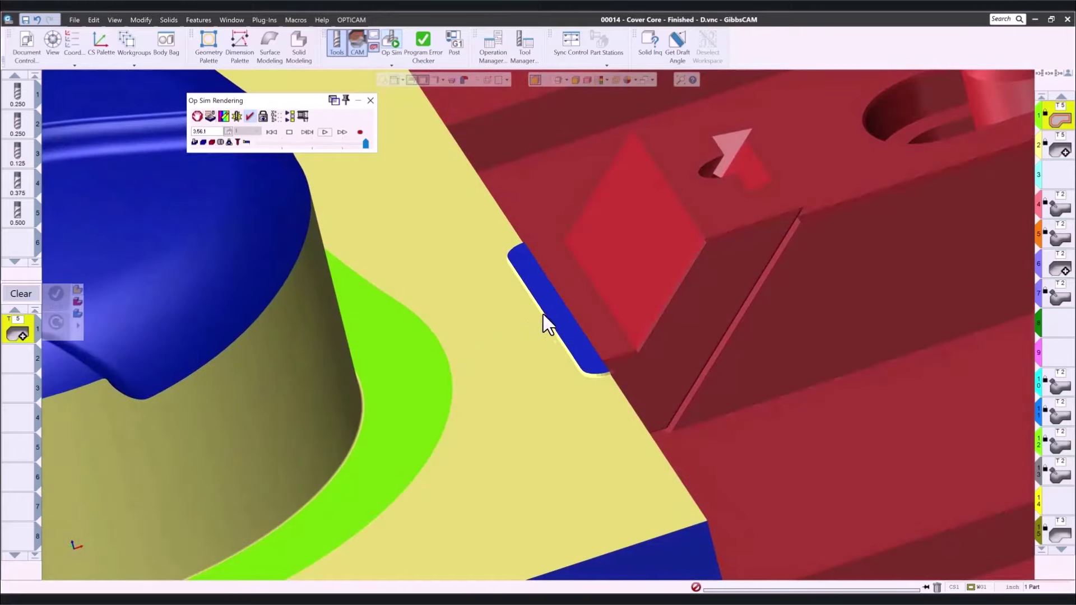
{"action": "mouse_move", "coordinate": [509, 352]}
{"action": "middle_mouse_down"}
{"action": "mouse_move", "coordinate": [557, 426]}
{"action": "mouse_move", "coordinate": [644, 480]}
{"action": "middle_mouse_up"}
{"action": "scroll", "coordinate": [579, 448], "scroll_direction": "down", "scroll_amount": 4}
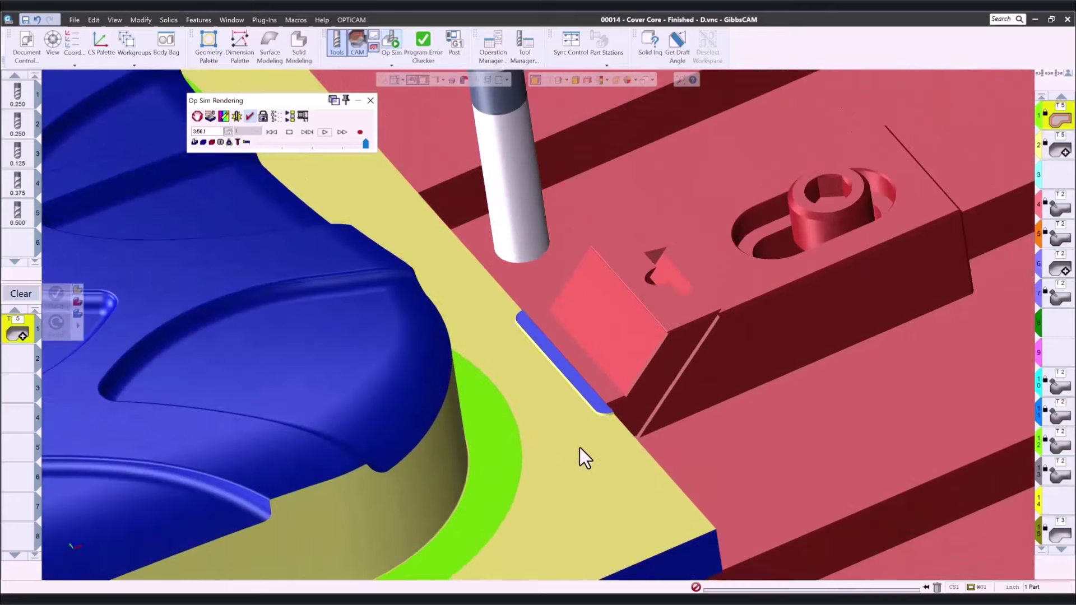
{"action": "scroll", "coordinate": [392, 456], "scroll_direction": "down", "scroll_amount": 6}
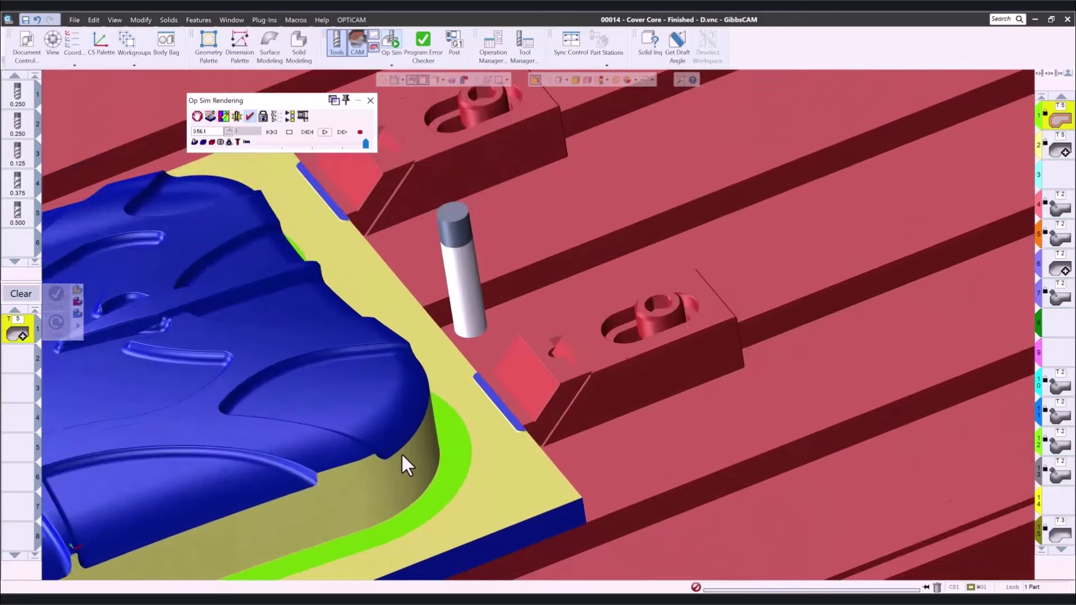
{"action": "middle_click_drag", "start_coordinate": [467, 454], "coordinate": [745, 359], "text": "shift"}
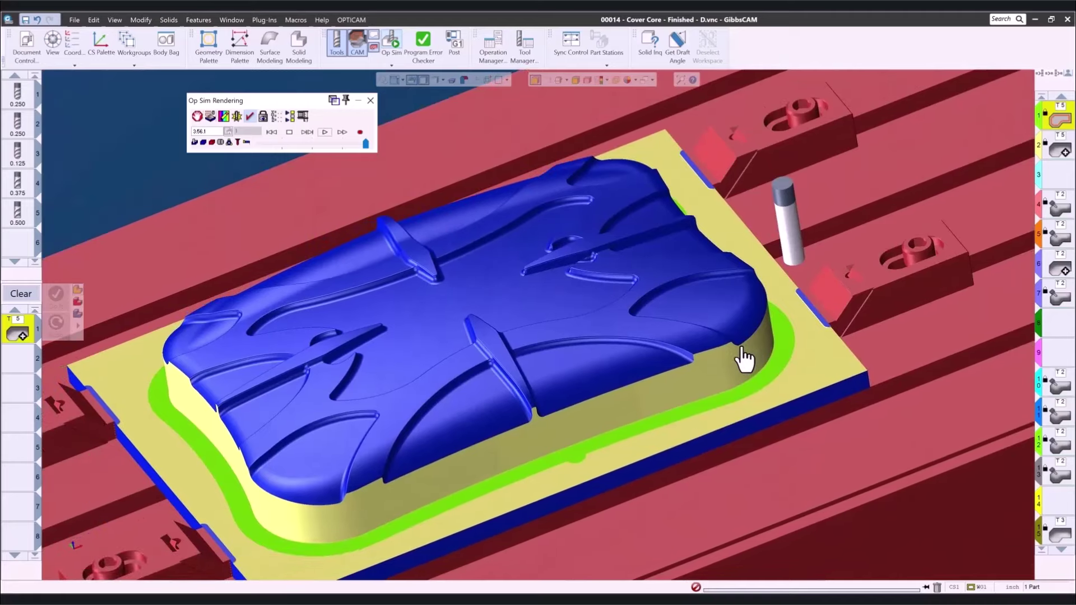
{"action": "left_click", "coordinate": [371, 101]}
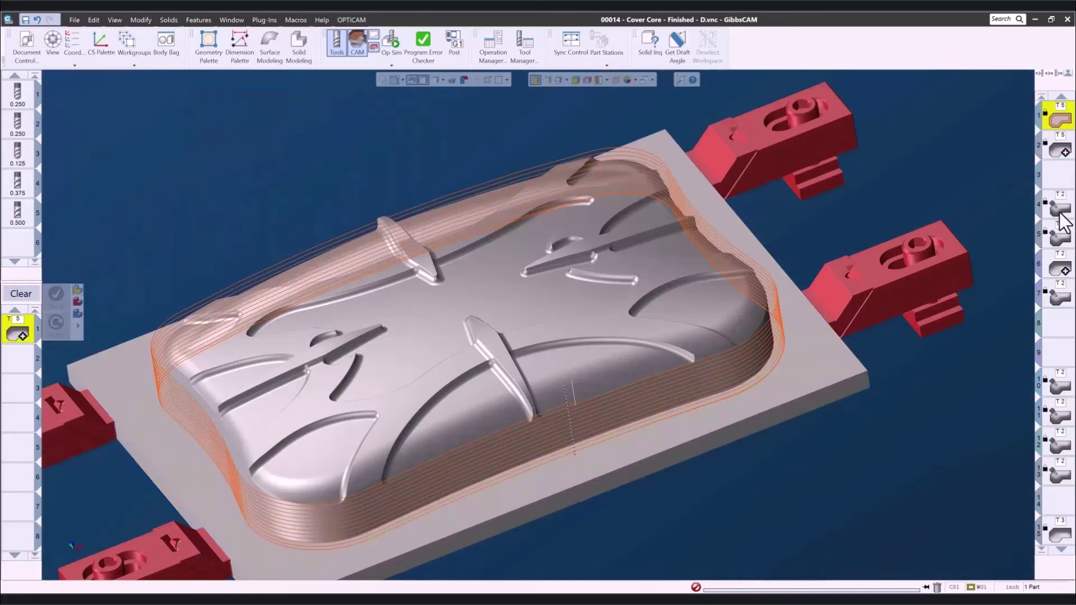
Step: Select operations 4 and 5 together and examine their passes on the front pocket floor left of the central rib
{"action": "left_click", "coordinate": [1057, 213]}
{"action": "left_click", "coordinate": [1057, 296], "text": "shift"}
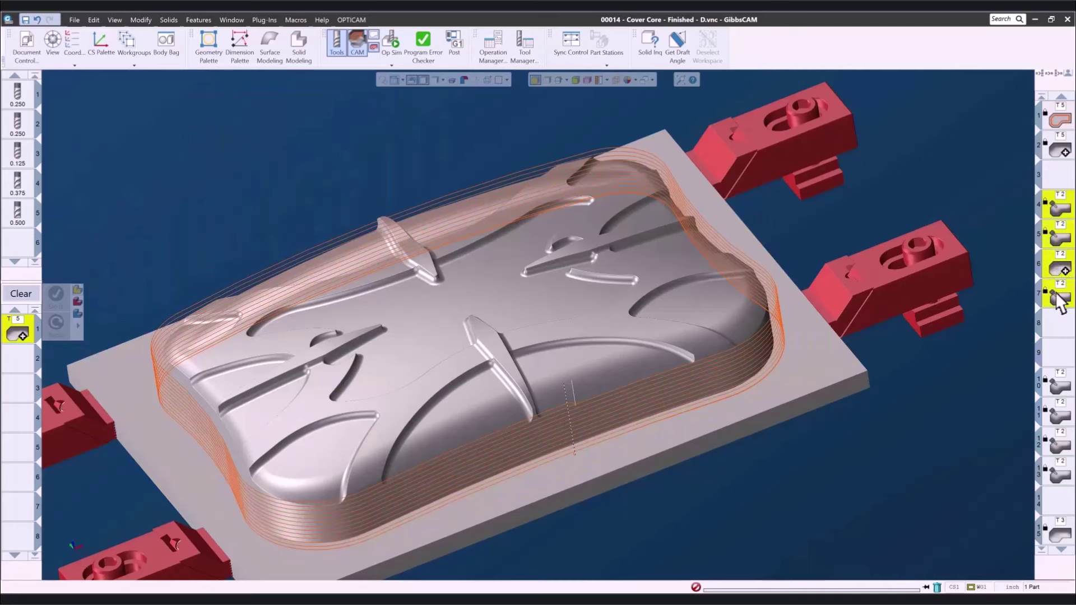
{"action": "left_click", "coordinate": [1057, 218]}
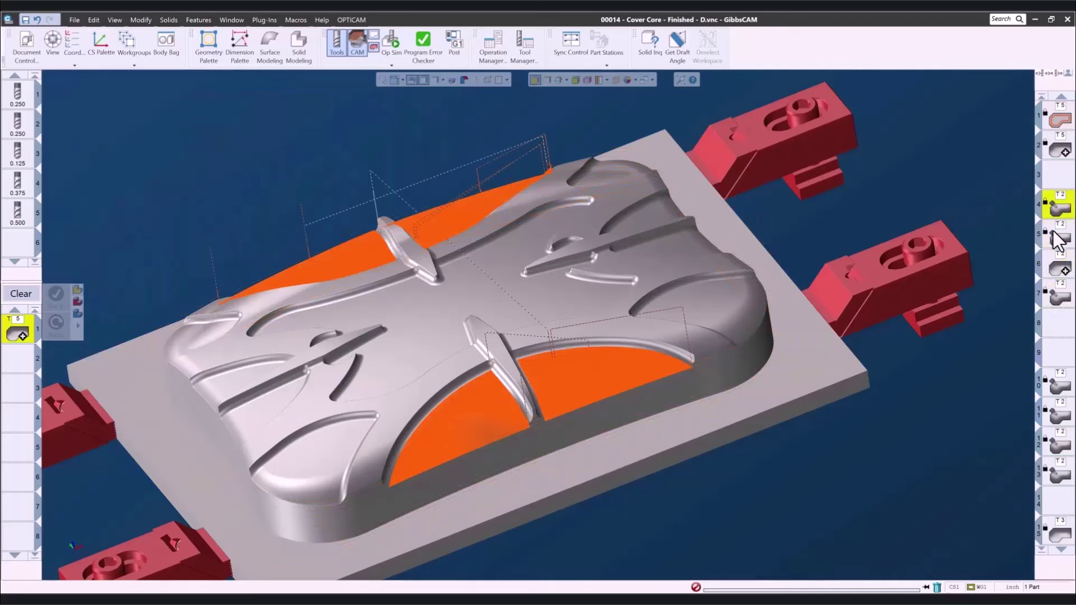
{"action": "left_click", "coordinate": [1056, 238], "text": "shift"}
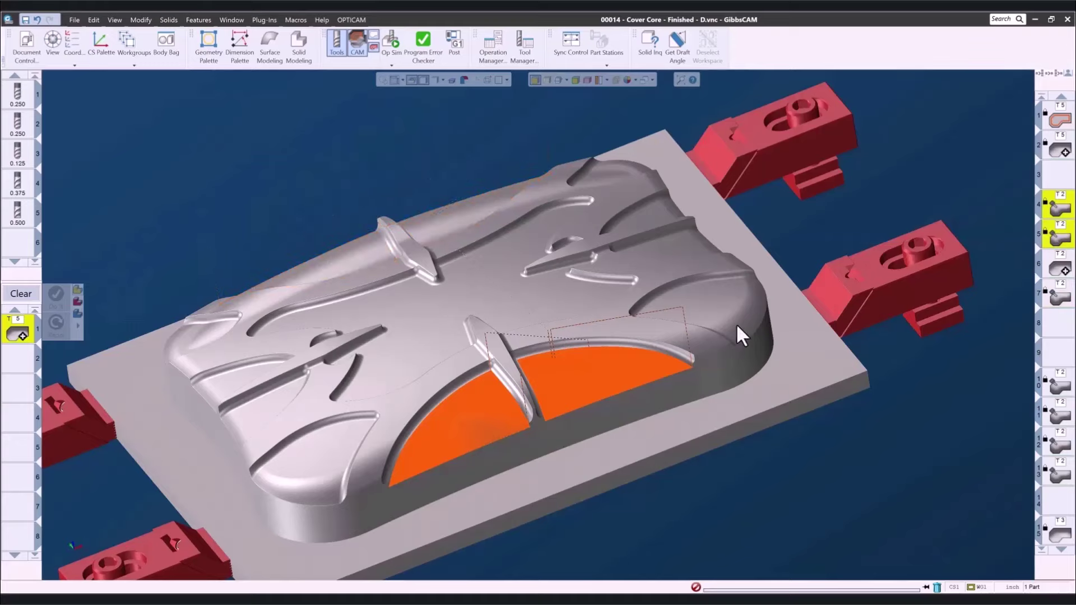
{"action": "left_click_drag", "start_coordinate": [407, 336], "coordinate": [552, 516]}
{"action": "middle_click_drag", "start_coordinate": [968, 290], "coordinate": [725, 539]}
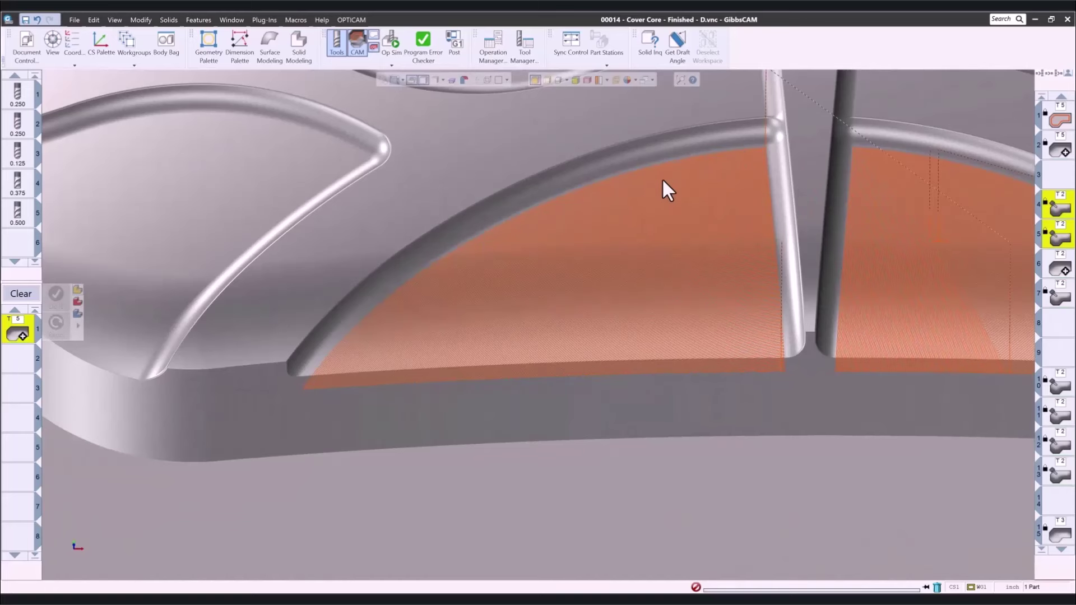
{"action": "scroll", "coordinate": [757, 264], "scroll_direction": "up", "scroll_amount": 5}
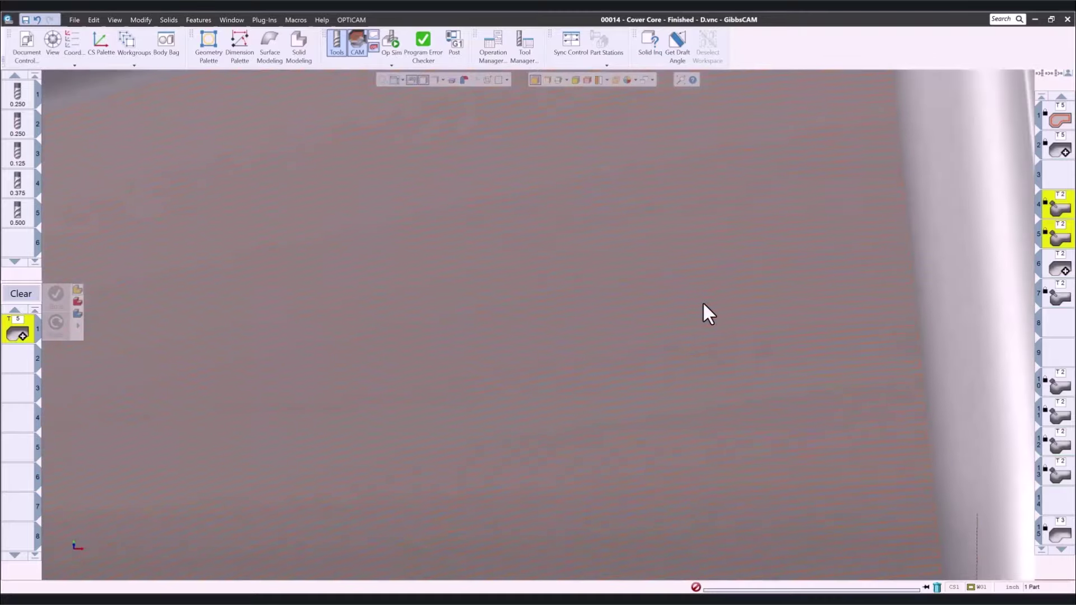
{"action": "scroll", "coordinate": [710, 305], "scroll_direction": "down", "scroll_amount": 2}
{"action": "scroll", "coordinate": [750, 269], "scroll_direction": "down", "scroll_amount": 2}
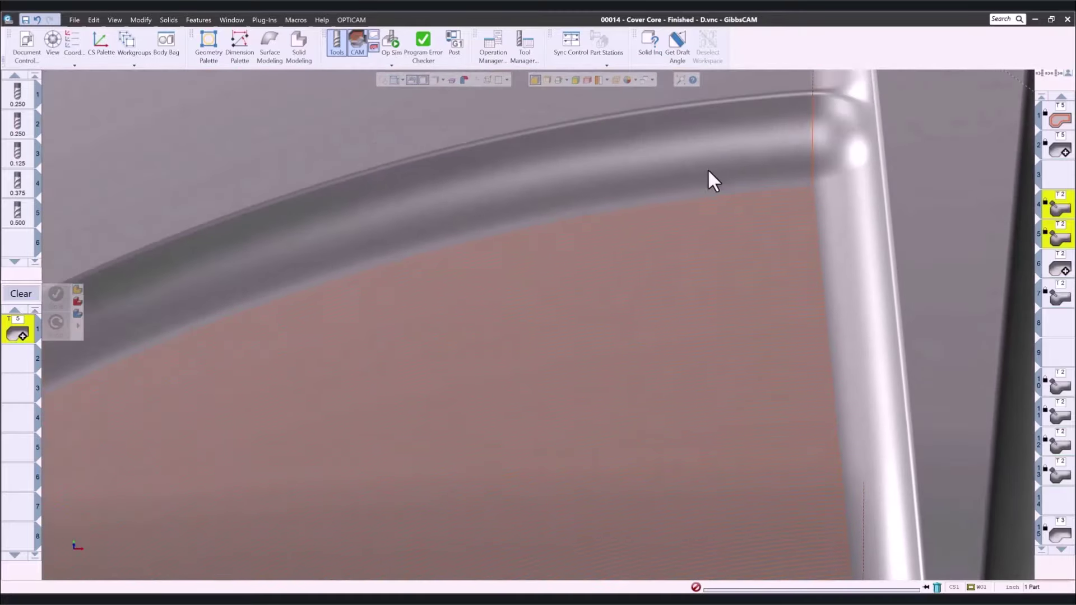
{"action": "scroll", "coordinate": [742, 292], "scroll_direction": "down", "scroll_amount": 3}
Step: Examine the passes of operations 4 and 5 right of the front rib, and view both front pockets at an angle
{"action": "middle_click_drag", "start_coordinate": [744, 305], "coordinate": [422, 312]}
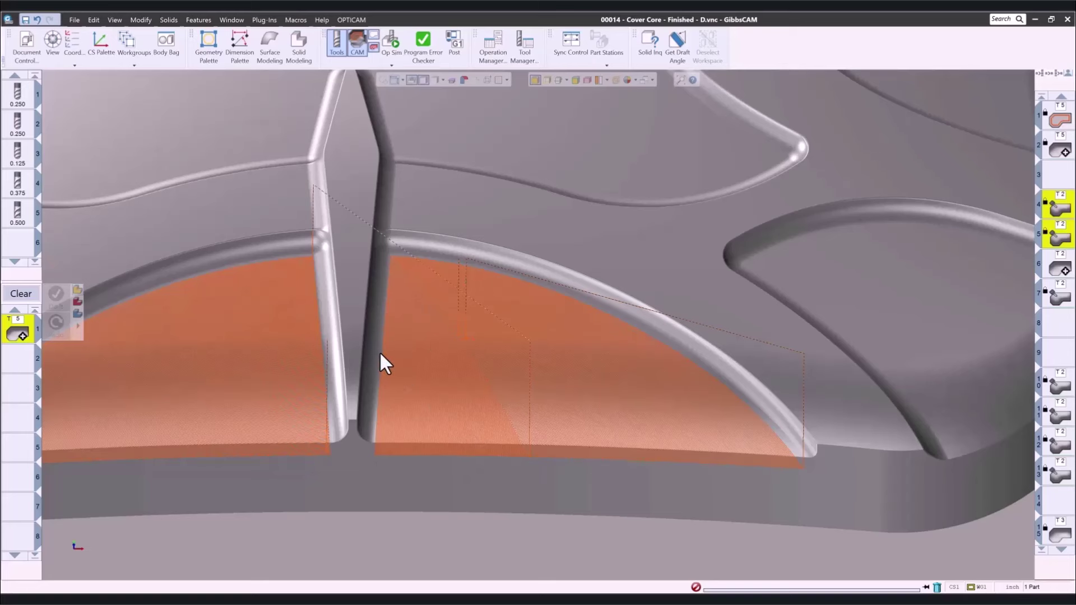
{"action": "scroll", "coordinate": [491, 220], "scroll_direction": "up", "scroll_amount": 3}
{"action": "scroll", "coordinate": [564, 331], "scroll_direction": "down", "scroll_amount": 6}
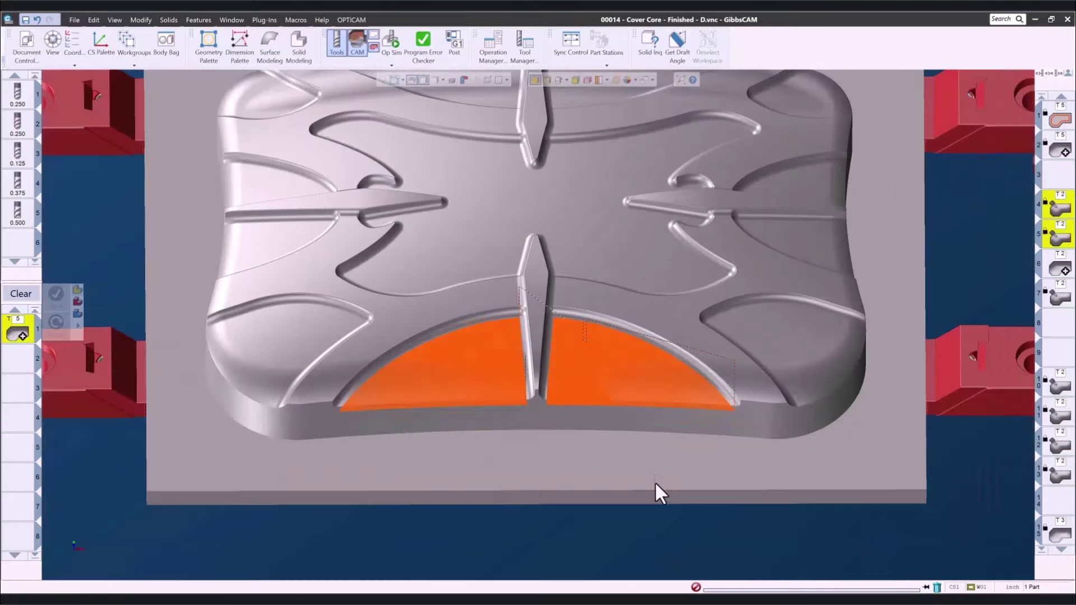
{"action": "middle_click_drag", "start_coordinate": [654, 482], "coordinate": [923, 281]}
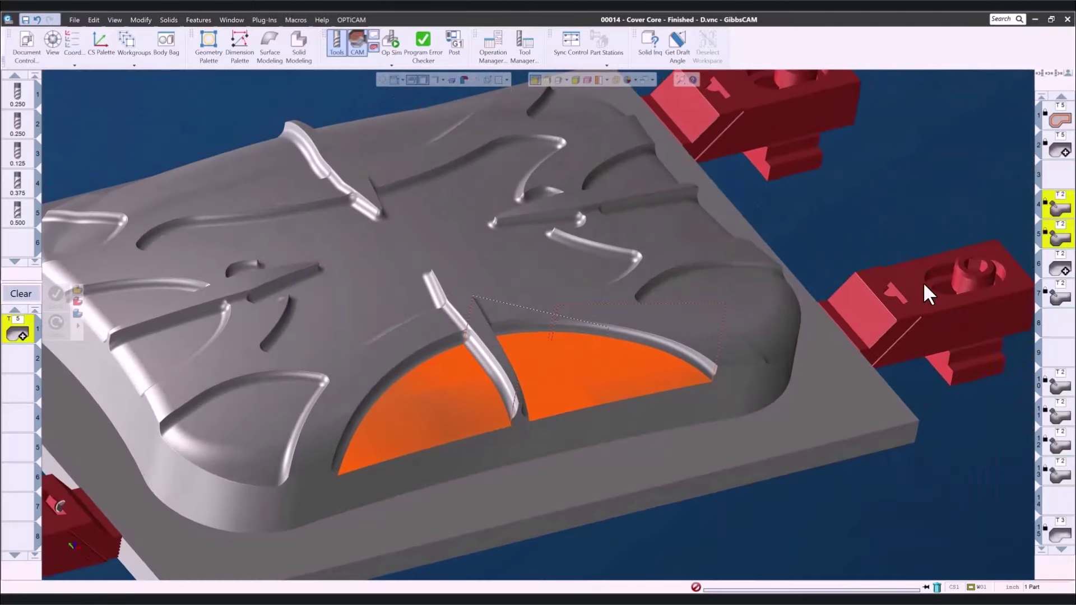
Step: Run the machining simulation of operations 4 and 5 on the two front pocket floors and close it
{"action": "left_click", "coordinate": [387, 41]}
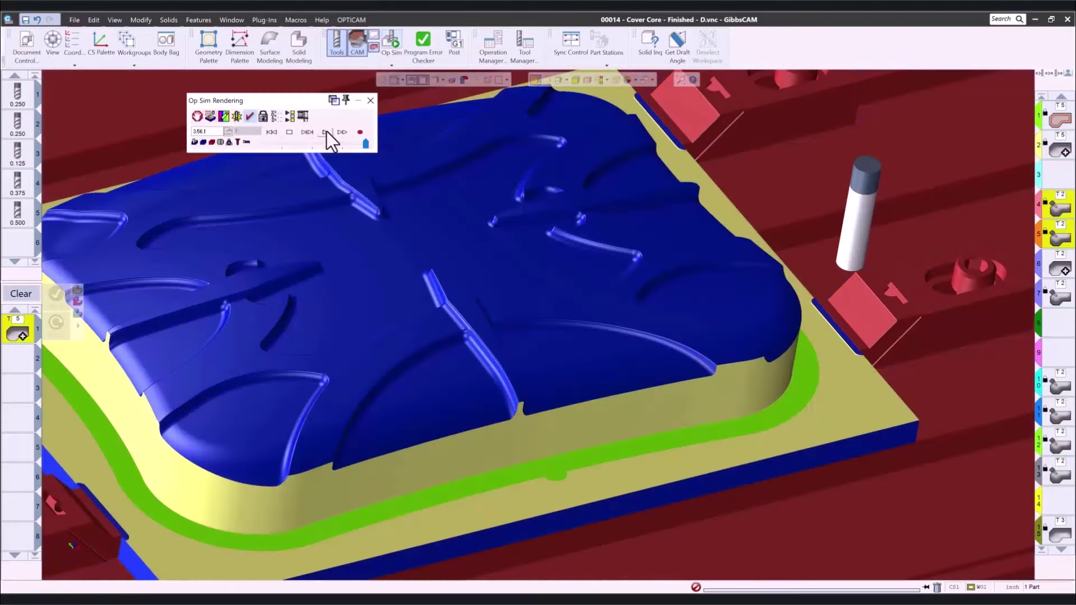
{"action": "left_click", "coordinate": [325, 132]}
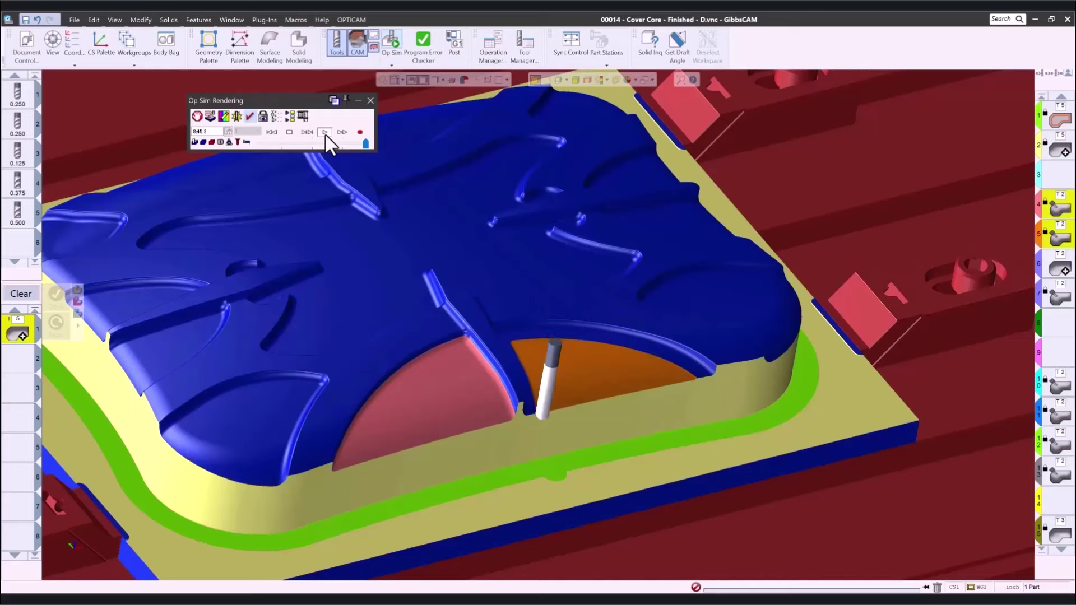
{"action": "left_click", "coordinate": [369, 101]}
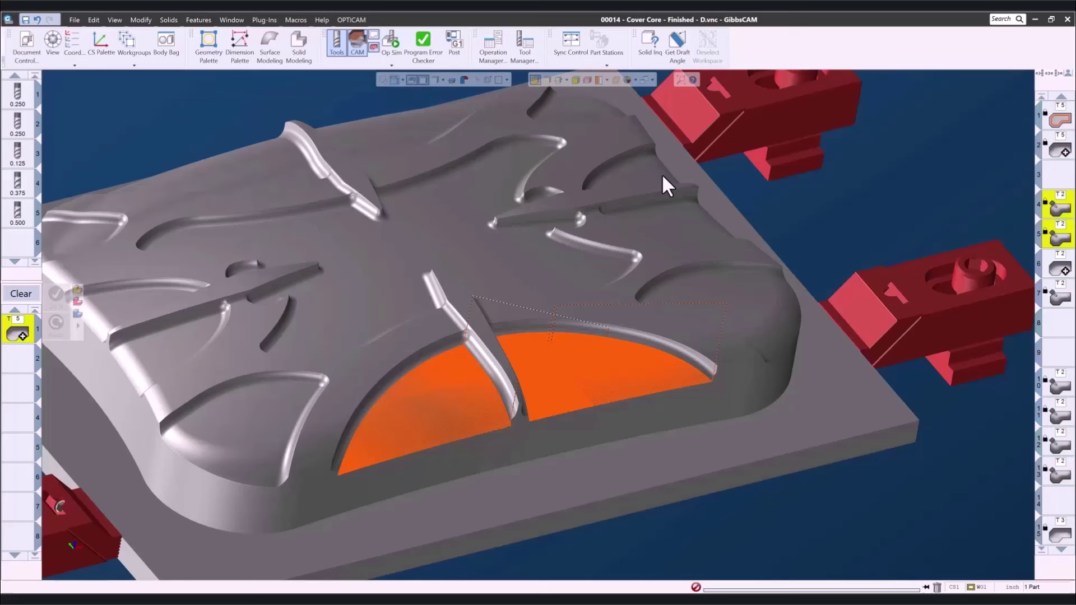
Step: Select operation 6 and examine its passes and linking moves on the rear pocket floor right of the central rib
{"action": "left_click", "coordinate": [1059, 270]}
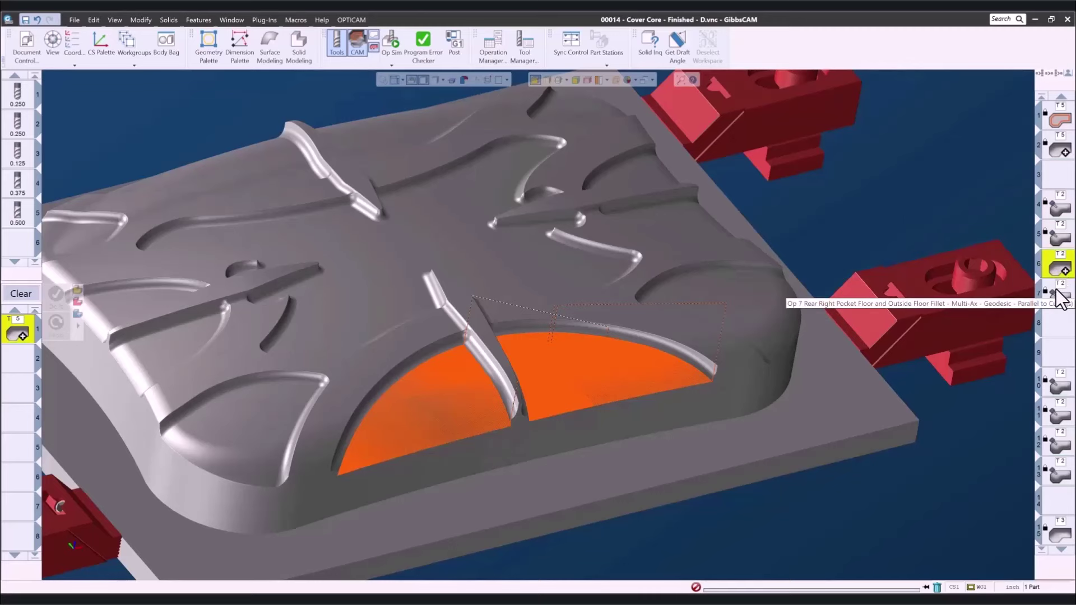
{"action": "middle_click_drag", "start_coordinate": [952, 269], "coordinate": [585, 251]}
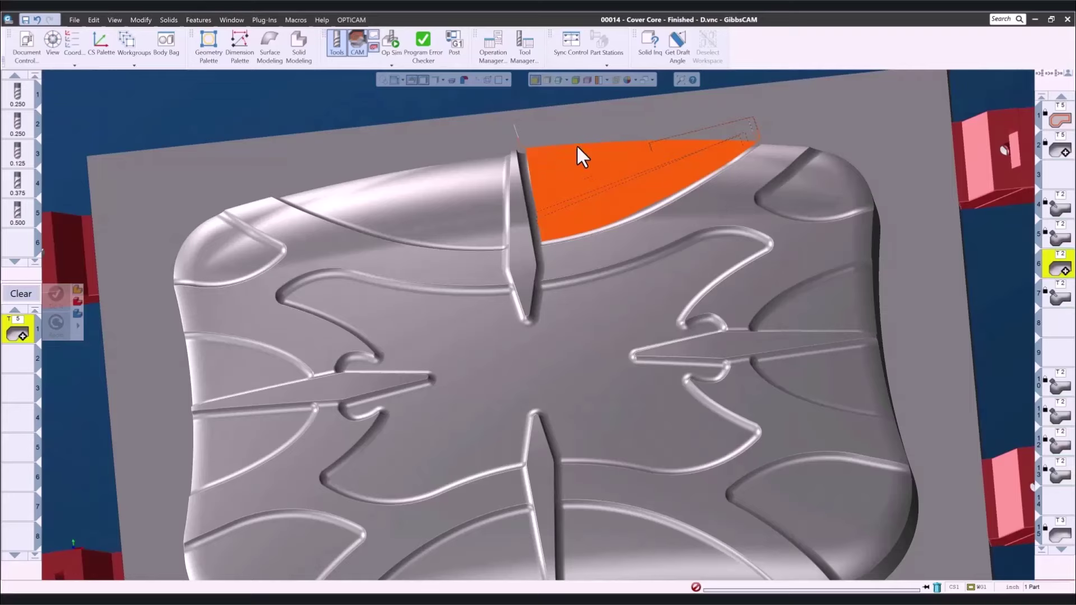
{"action": "scroll", "coordinate": [576, 143], "scroll_direction": "up", "scroll_amount": 5}
{"action": "middle_click_drag", "start_coordinate": [661, 224], "coordinate": [423, 337]}
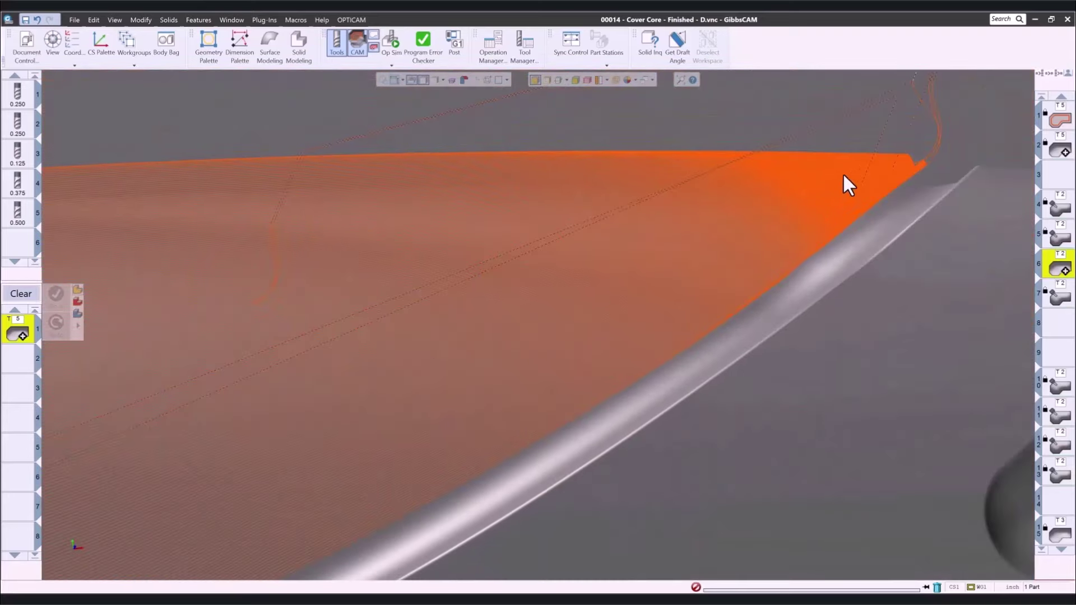
{"action": "scroll", "coordinate": [830, 196], "scroll_direction": "down", "scroll_amount": 5}
{"action": "middle_click_drag", "start_coordinate": [830, 196], "coordinate": [823, 261]}
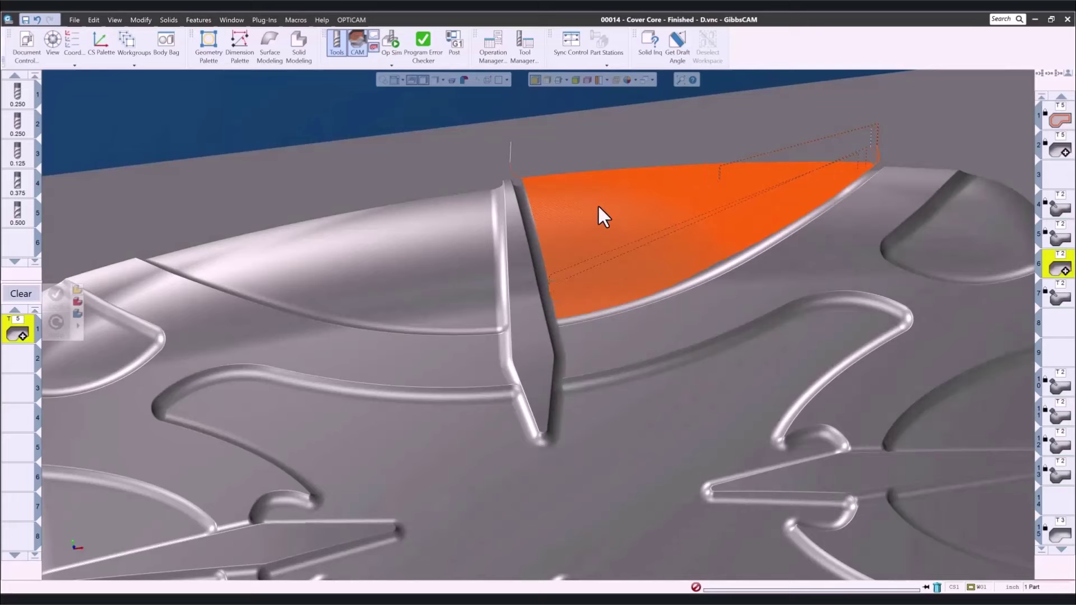
{"action": "scroll", "coordinate": [582, 254], "scroll_direction": "up", "scroll_amount": 5}
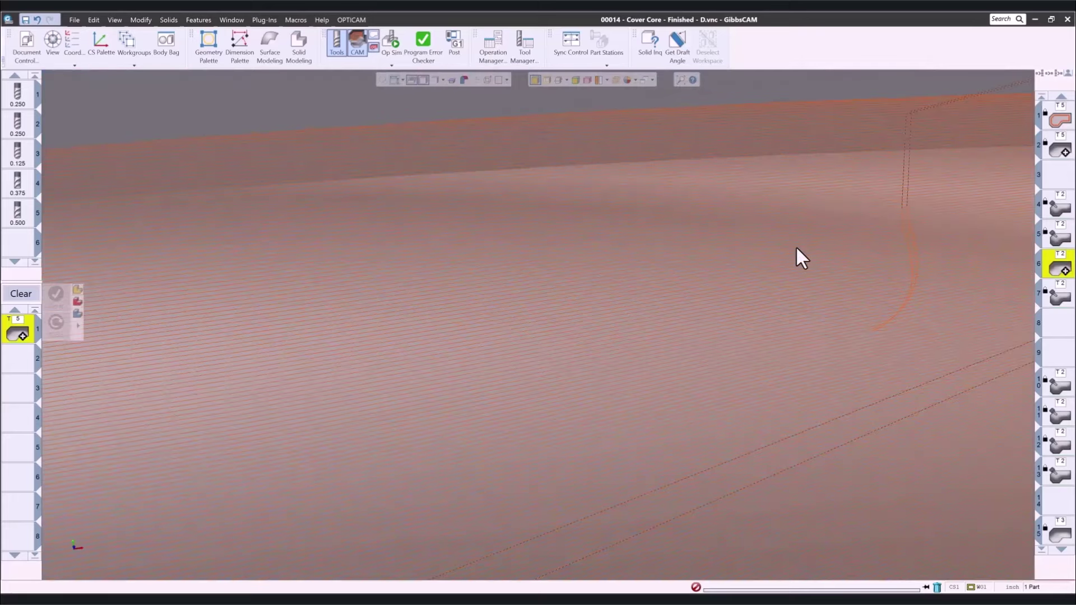
{"action": "scroll", "coordinate": [798, 250], "scroll_direction": "down", "scroll_amount": 5}
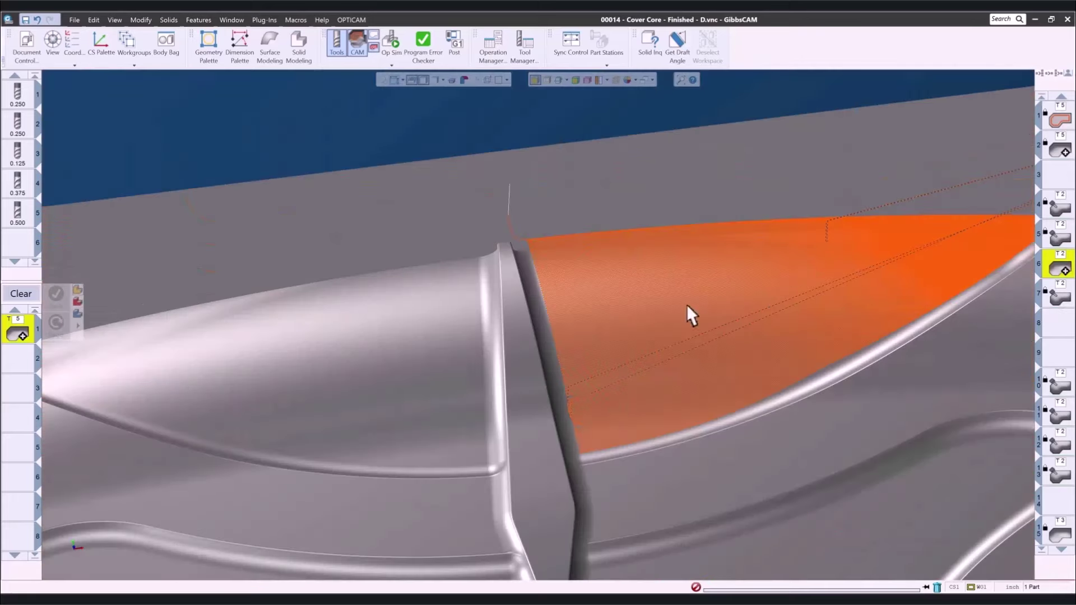
Step: Select operation 7 and examine its pass pattern up close on the rear pocket floor left of the central rib
{"action": "middle_click_drag", "start_coordinate": [687, 304], "coordinate": [885, 262]}
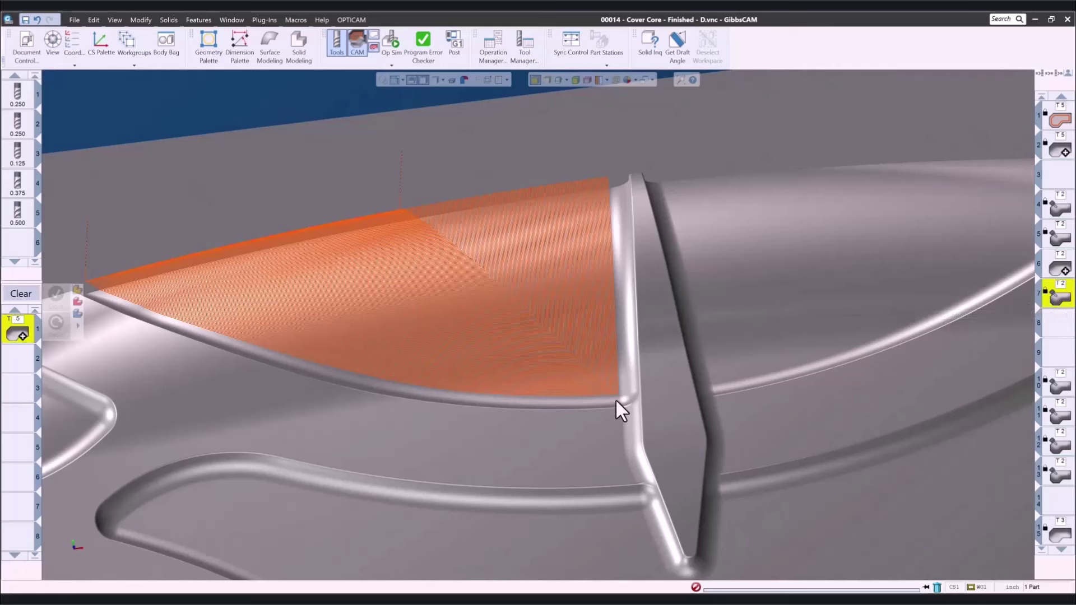
{"action": "scroll", "coordinate": [494, 290], "scroll_direction": "up", "scroll_amount": 5}
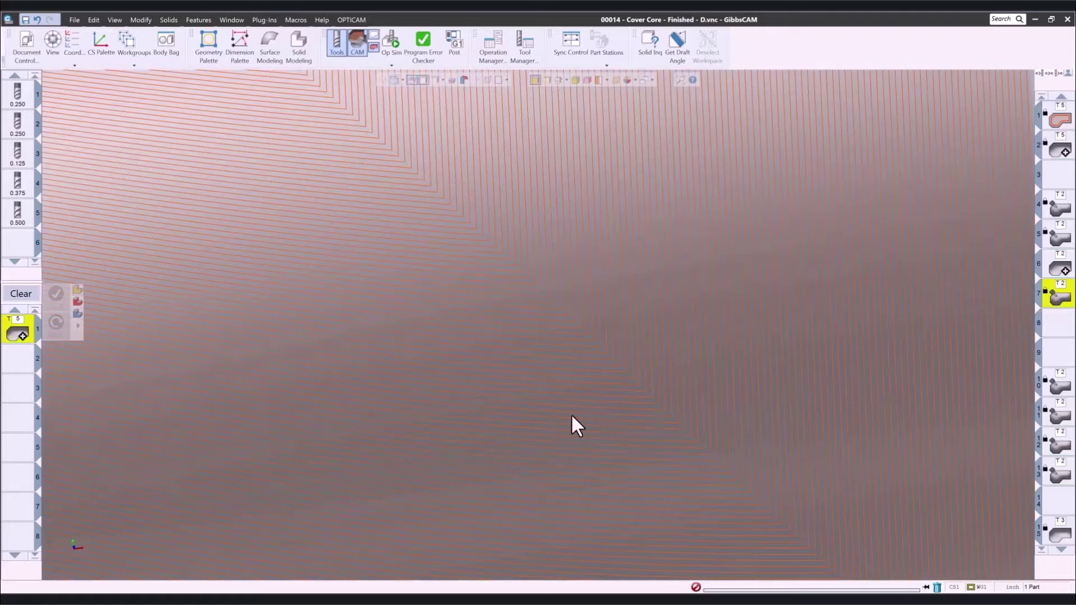
{"action": "scroll", "coordinate": [672, 526], "scroll_direction": "down", "scroll_amount": 3}
{"action": "scroll", "coordinate": [714, 488], "scroll_direction": "down", "scroll_amount": 3}
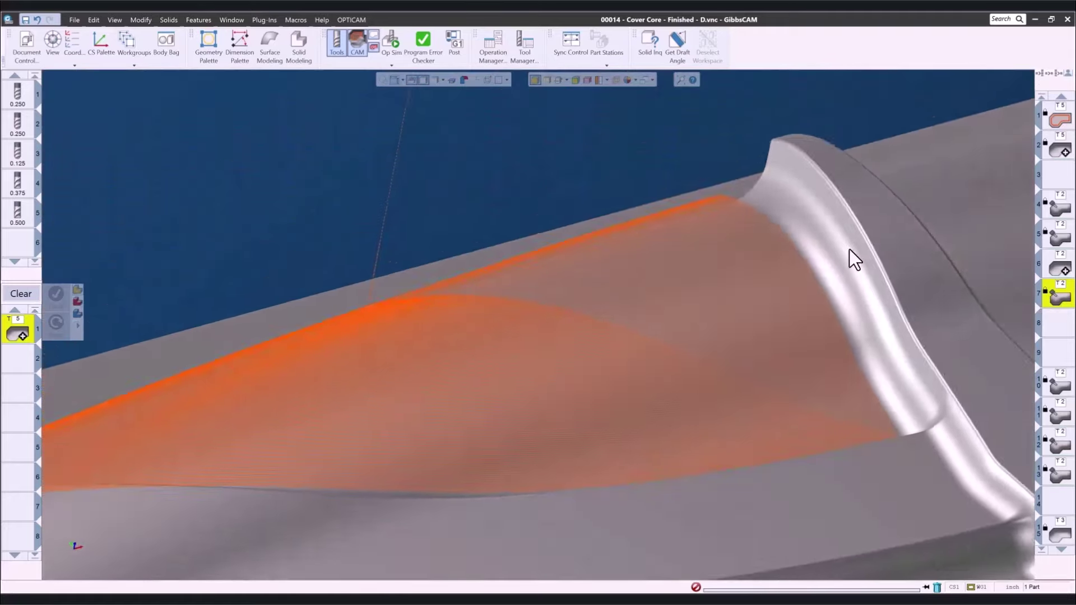
Step: View operation 7's passes along the rear pocket at an angle and run the machining simulation of that pocket floor
{"action": "scroll", "coordinate": [864, 304], "scroll_direction": "down", "scroll_amount": 2}
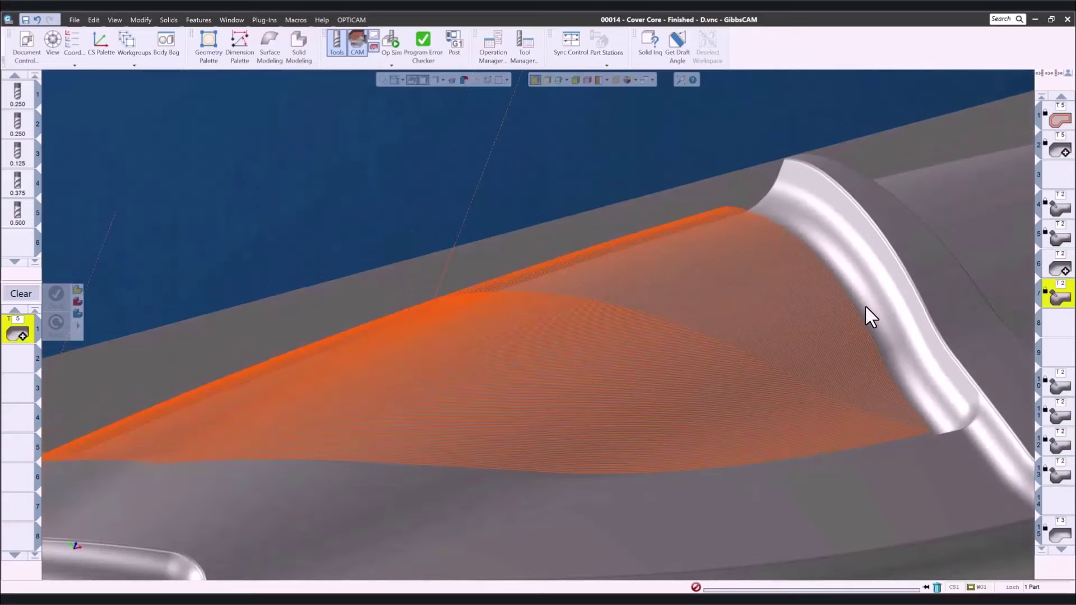
{"action": "scroll", "coordinate": [840, 305], "scroll_direction": "down", "scroll_amount": 2}
{"action": "scroll", "coordinate": [832, 314], "scroll_direction": "down", "scroll_amount": 2}
{"action": "middle_click_drag", "start_coordinate": [836, 319], "coordinate": [624, 384]}
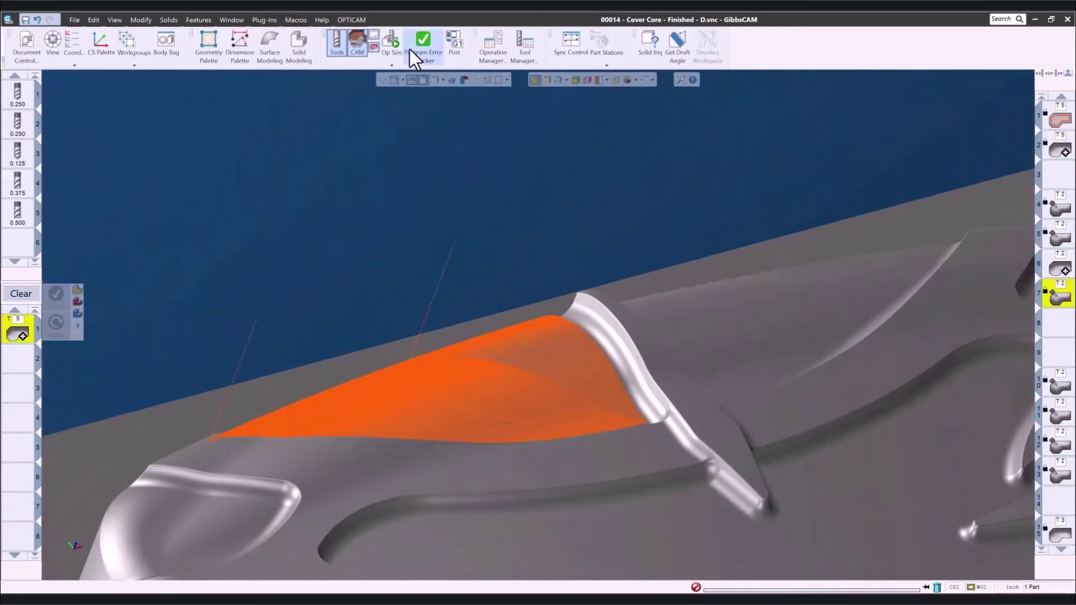
{"action": "left_click", "coordinate": [391, 41]}
{"action": "left_click", "coordinate": [325, 132]}
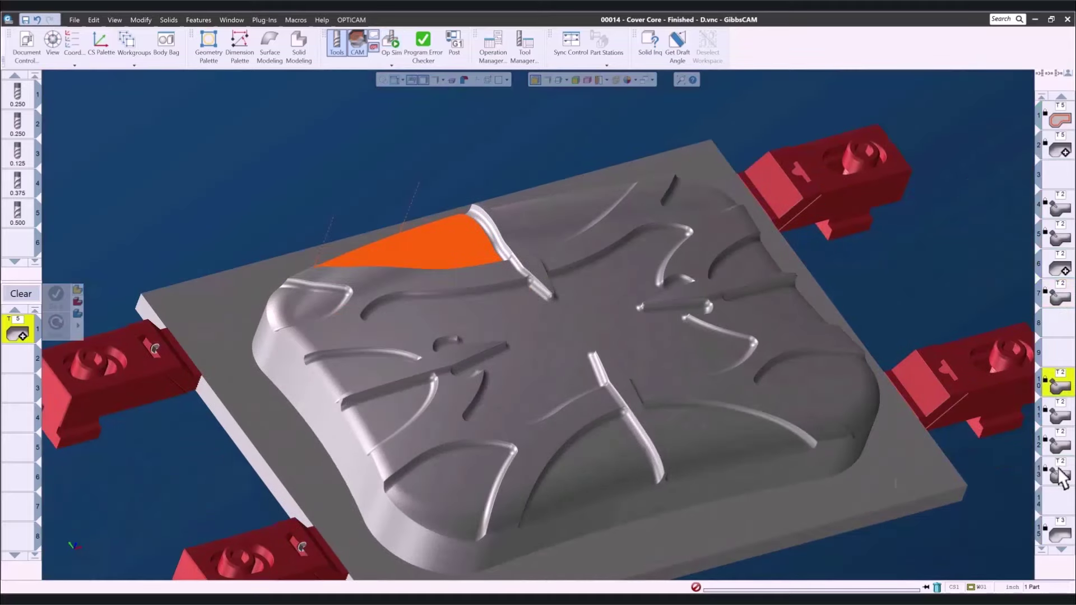
Step: Select operations 10 and 11 together and examine their passes on the front branching surfaces on both sides of the central rib
{"action": "left_click", "coordinate": [1059, 470], "text": "shift"}
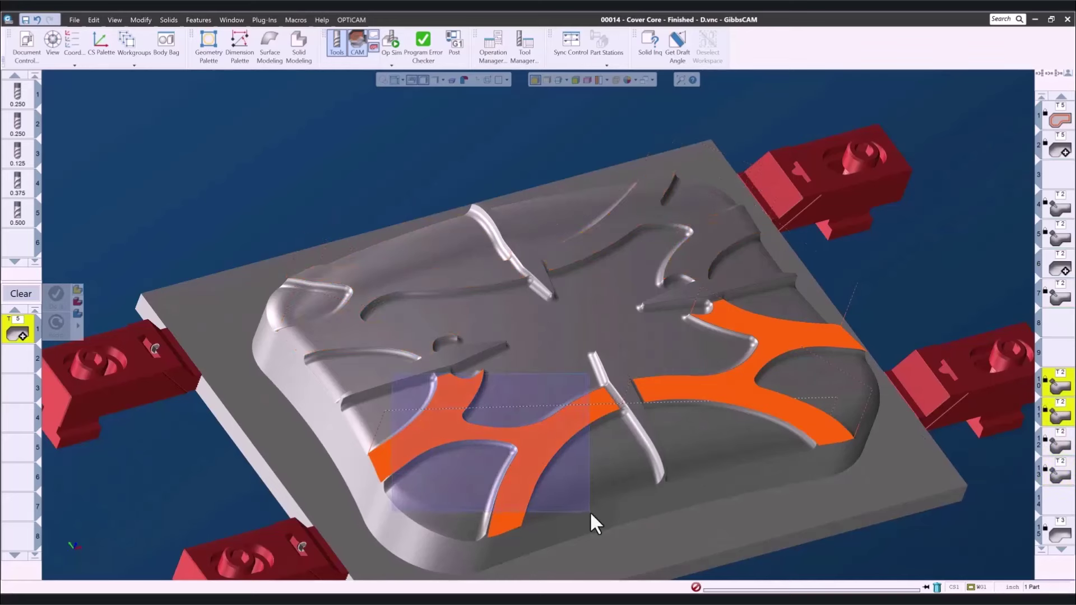
{"action": "left_click_drag", "start_coordinate": [589, 510], "coordinate": [590, 511]}
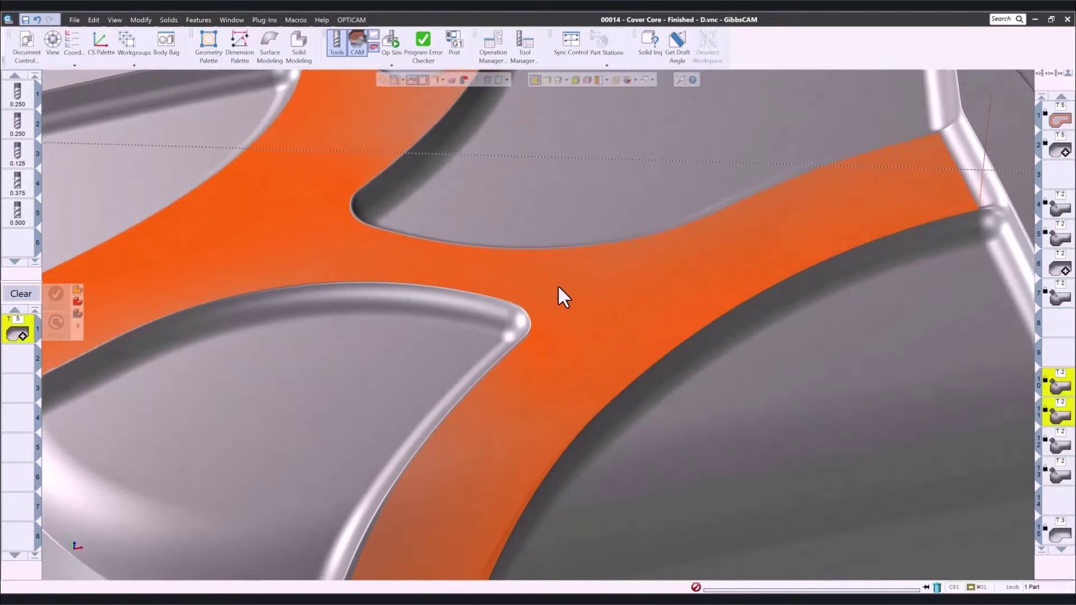
{"action": "left_click_drag", "start_coordinate": [557, 285], "coordinate": [705, 414]}
{"action": "scroll", "coordinate": [711, 413], "scroll_direction": "down", "scroll_amount": 2}
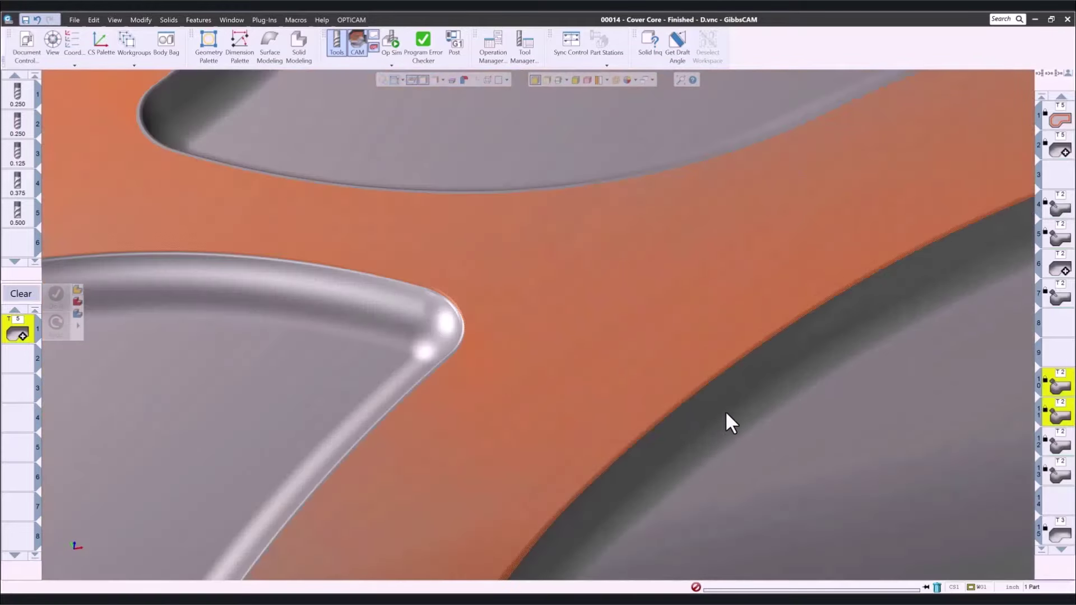
{"action": "scroll", "coordinate": [725, 411], "scroll_direction": "down", "scroll_amount": 5}
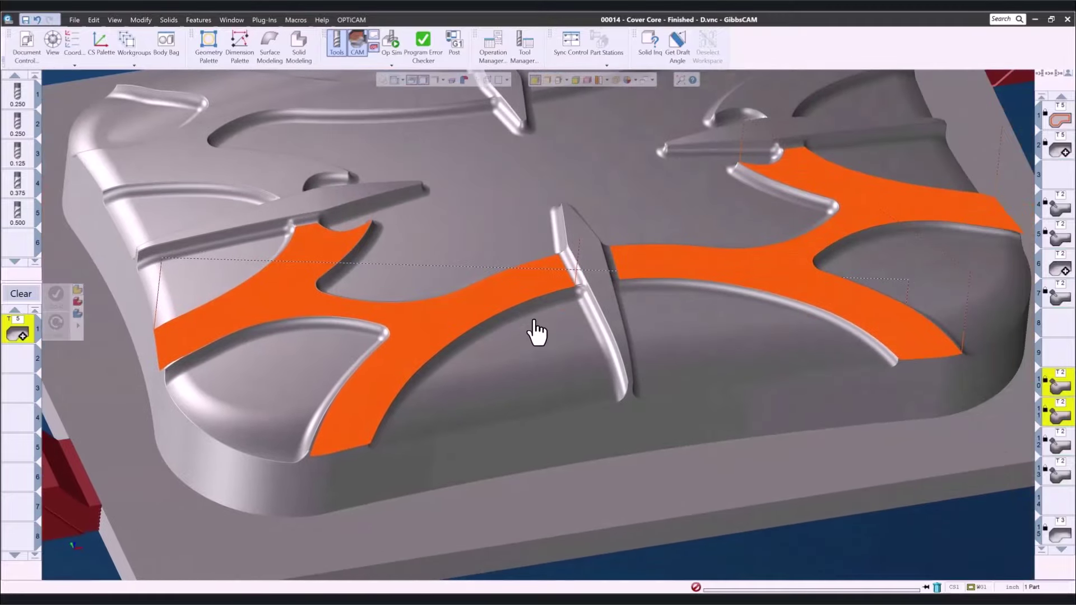
{"action": "scroll", "coordinate": [681, 334], "scroll_direction": "down", "scroll_amount": 3}
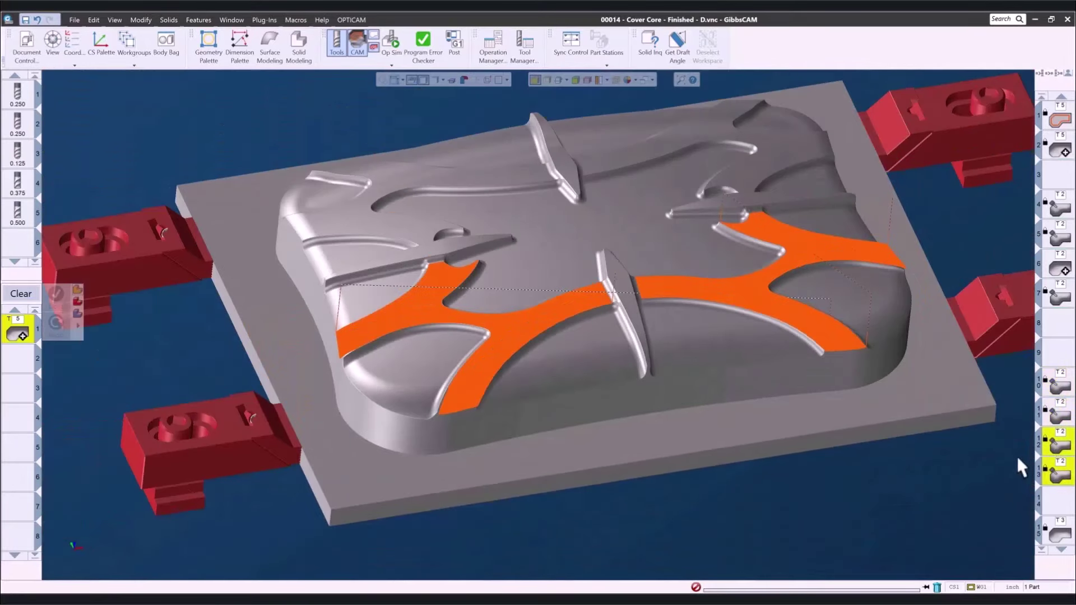
Step: Select operations 12 and 13 together and examine their passes and linking moves on the rear branching surfaces
{"action": "scroll", "coordinate": [680, 137], "scroll_direction": "up", "scroll_amount": 5}
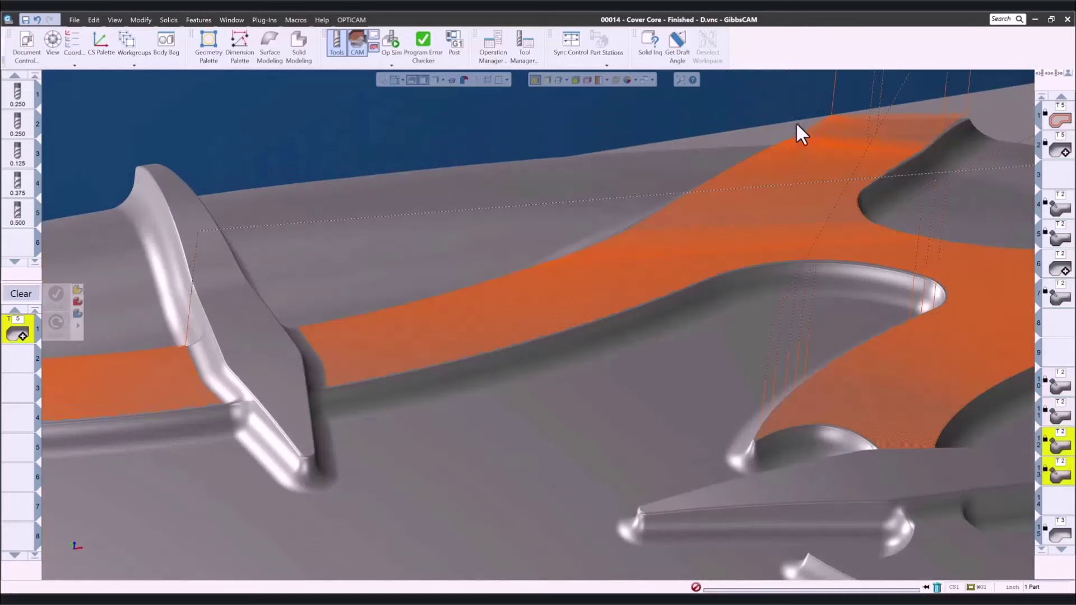
{"action": "scroll", "coordinate": [771, 157], "scroll_direction": "down", "scroll_amount": 3}
{"action": "scroll", "coordinate": [816, 177], "scroll_direction": "up", "scroll_amount": 3}
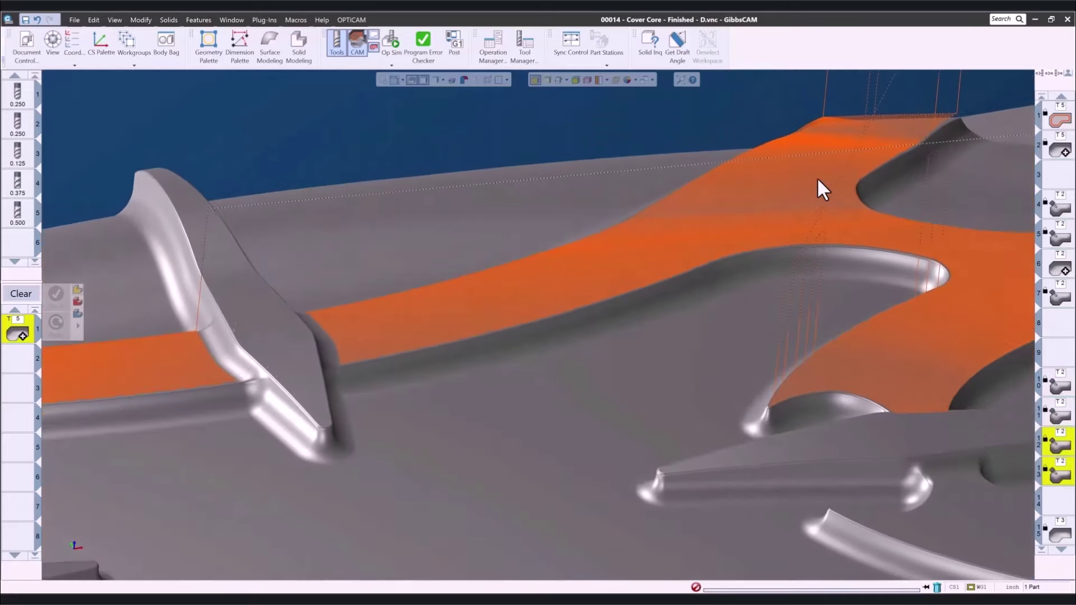
{"action": "middle_click_drag", "start_coordinate": [679, 308], "coordinate": [775, 271]}
{"action": "middle_click_drag", "start_coordinate": [555, 241], "coordinate": [968, 421]}
{"action": "scroll", "coordinate": [958, 381], "scroll_direction": "down", "scroll_amount": 5}
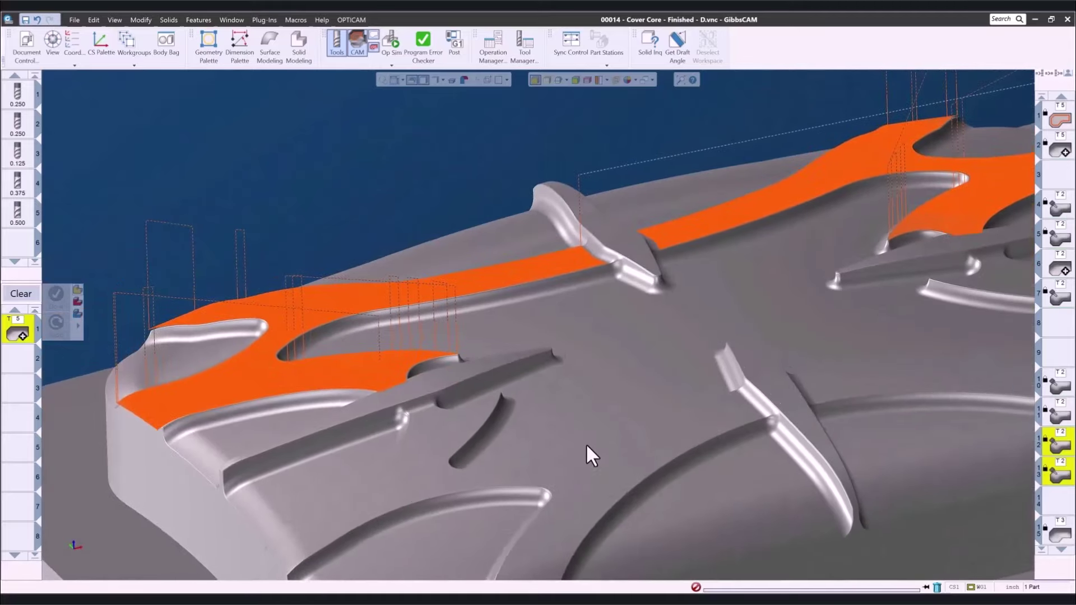
Step: View the whole core at an angle and run the machining simulation of the branching surfaces' operations
{"action": "scroll", "coordinate": [586, 443], "scroll_direction": "down", "scroll_amount": 4}
{"action": "middle_click_drag", "start_coordinate": [504, 544], "coordinate": [407, 473]}
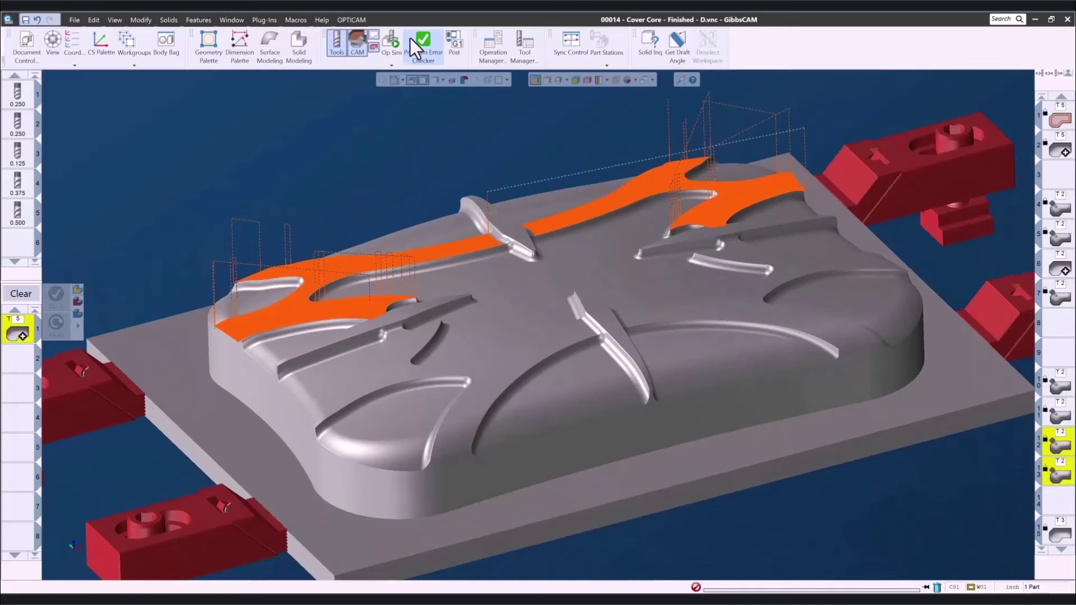
{"action": "left_click", "coordinate": [391, 40]}
{"action": "left_click", "coordinate": [325, 132]}
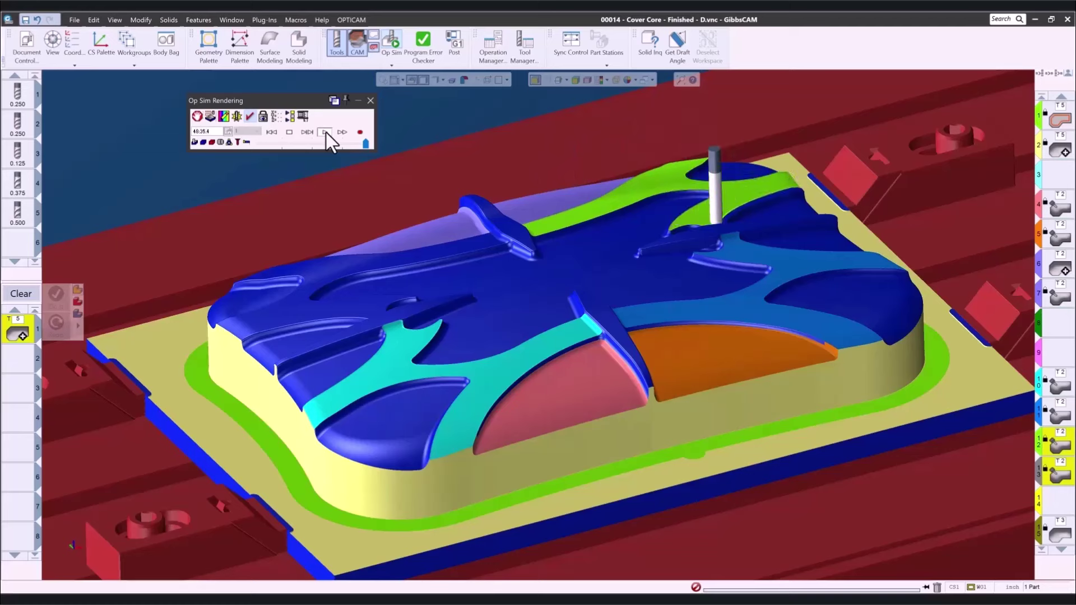
Step: Stop the cut simulation and select operations 15 to 18 to display their toolpaths on the four ribs
{"action": "left_click", "coordinate": [289, 132]}
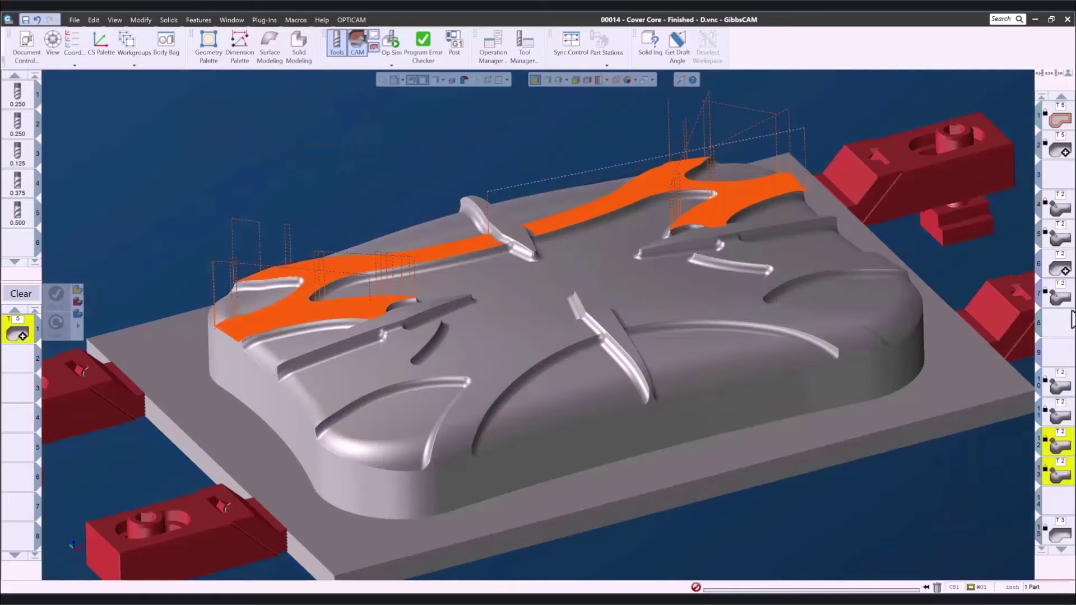
{"action": "scroll", "coordinate": [1059, 336], "scroll_direction": "down", "scroll_amount": 5}
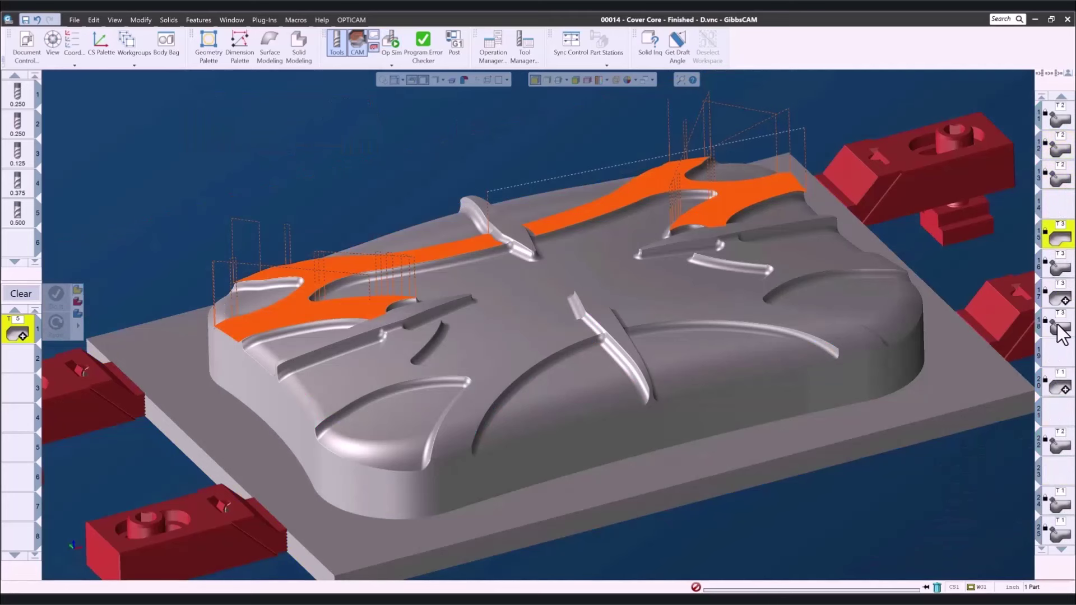
{"action": "left_click", "coordinate": [1057, 324], "text": "shift"}
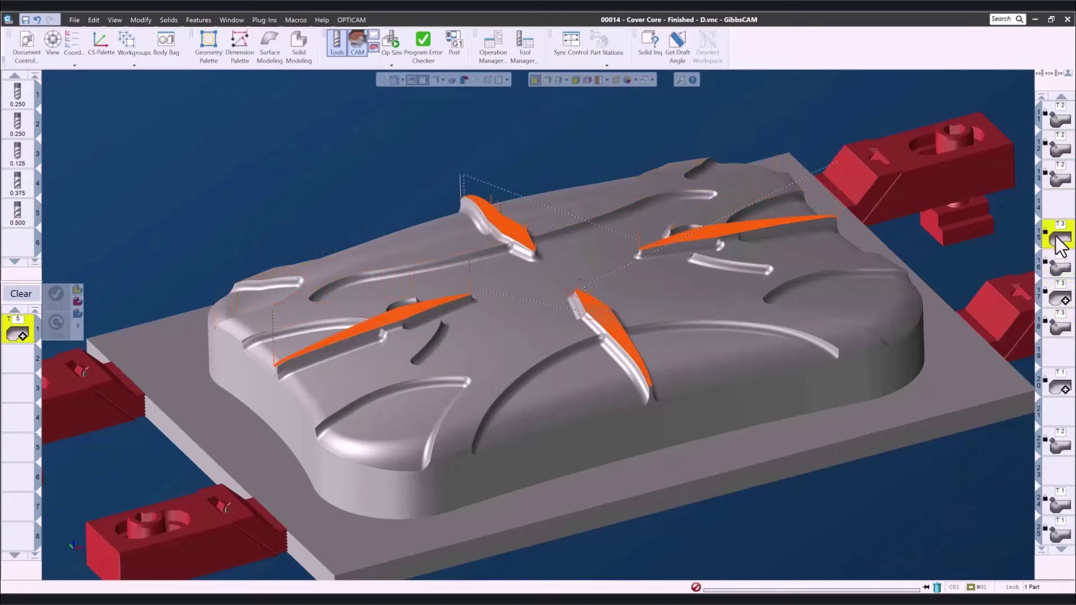
Step: Examine the toolpath of operation 15 up close on the top face of the back rib
{"action": "left_click_drag", "start_coordinate": [384, 163], "coordinate": [595, 314]}
{"action": "middle_click_drag", "start_coordinate": [735, 385], "coordinate": [611, 585]}
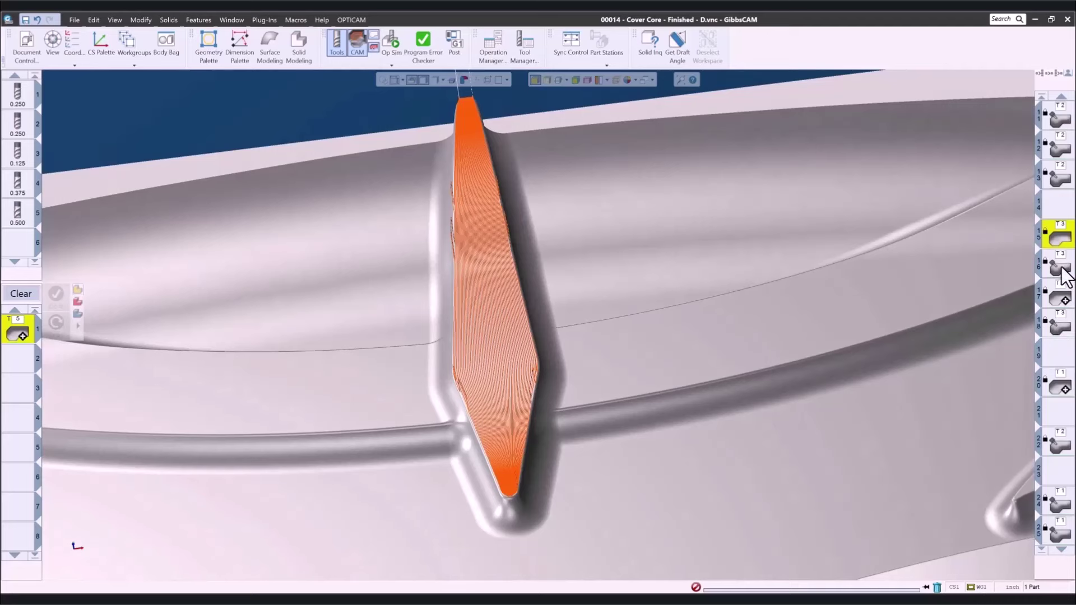
{"action": "scroll", "coordinate": [772, 338], "scroll_direction": "down", "scroll_amount": 3}
{"action": "scroll", "coordinate": [974, 298], "scroll_direction": "down", "scroll_amount": 1}
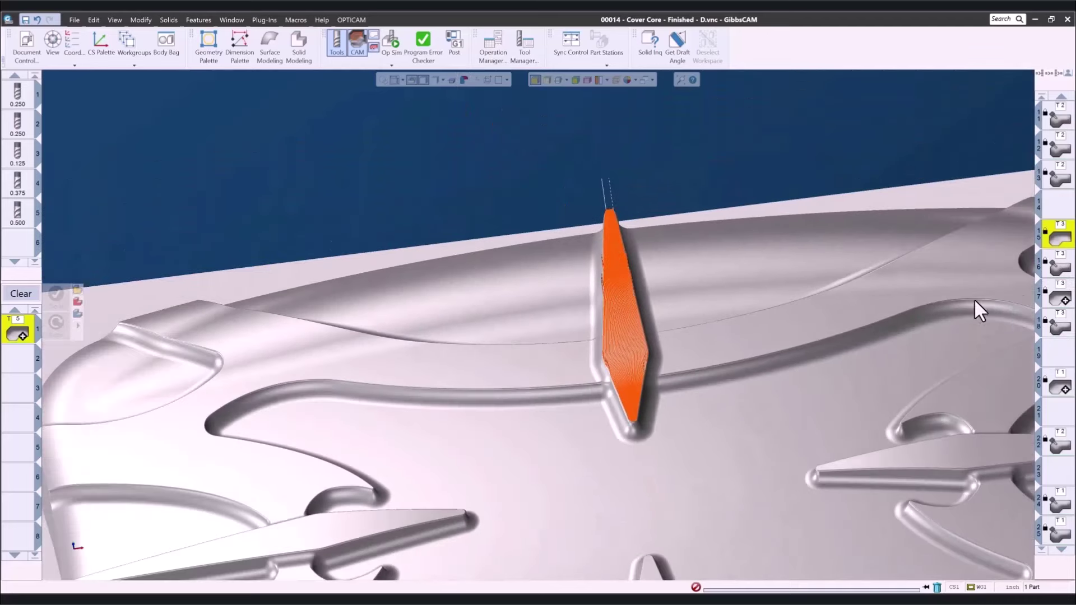
Step: Select operation 16 and examine its toolpath along the top face of its rib
{"action": "left_click", "coordinate": [1059, 269]}
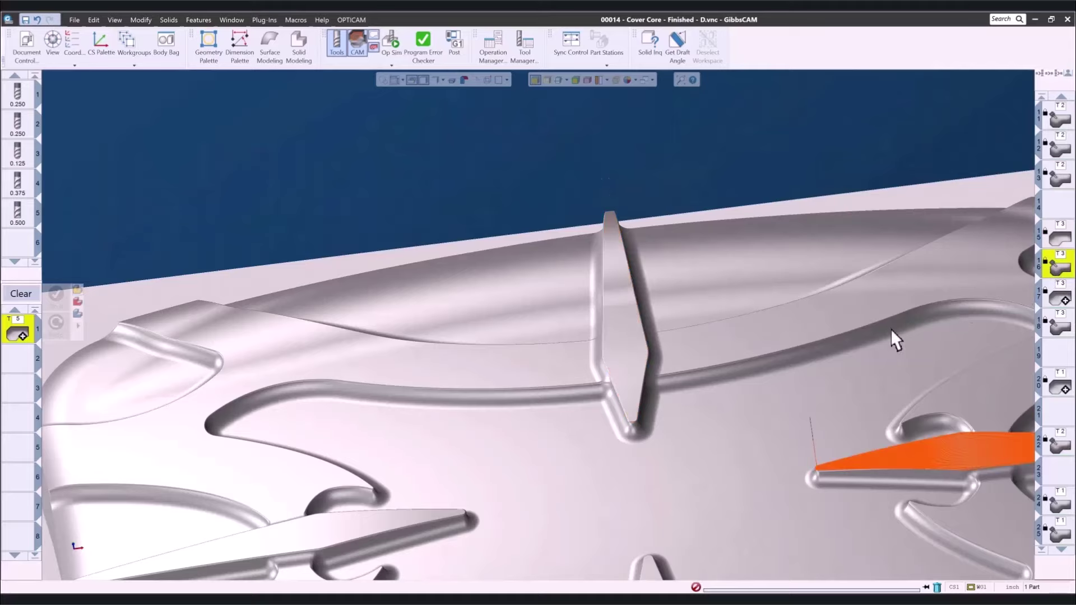
{"action": "middle_click_drag", "start_coordinate": [891, 339], "coordinate": [788, 365]}
{"action": "scroll", "coordinate": [788, 365], "scroll_direction": "up", "scroll_amount": 3}
{"action": "middle_click_drag", "start_coordinate": [637, 399], "coordinate": [681, 418]}
{"action": "scroll", "coordinate": [791, 476], "scroll_direction": "up", "scroll_amount": 5}
{"action": "scroll", "coordinate": [832, 399], "scroll_direction": "up", "scroll_amount": 1}
{"action": "scroll", "coordinate": [816, 476], "scroll_direction": "down", "scroll_amount": 1}
{"action": "scroll", "coordinate": [671, 409], "scroll_direction": "down", "scroll_amount": 3}
{"action": "scroll", "coordinate": [670, 410], "scroll_direction": "down", "scroll_amount": 3}
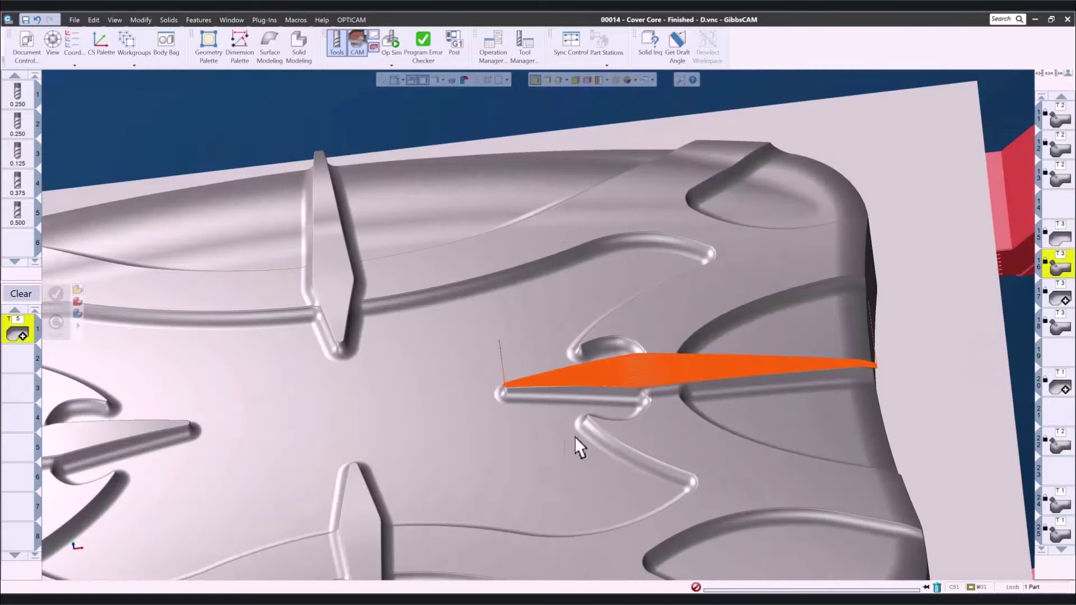
Step: Select operation 17 and inspect the front rib, then bring the remaining end rib into close view
{"action": "middle_click_drag", "start_coordinate": [577, 444], "coordinate": [877, 205]}
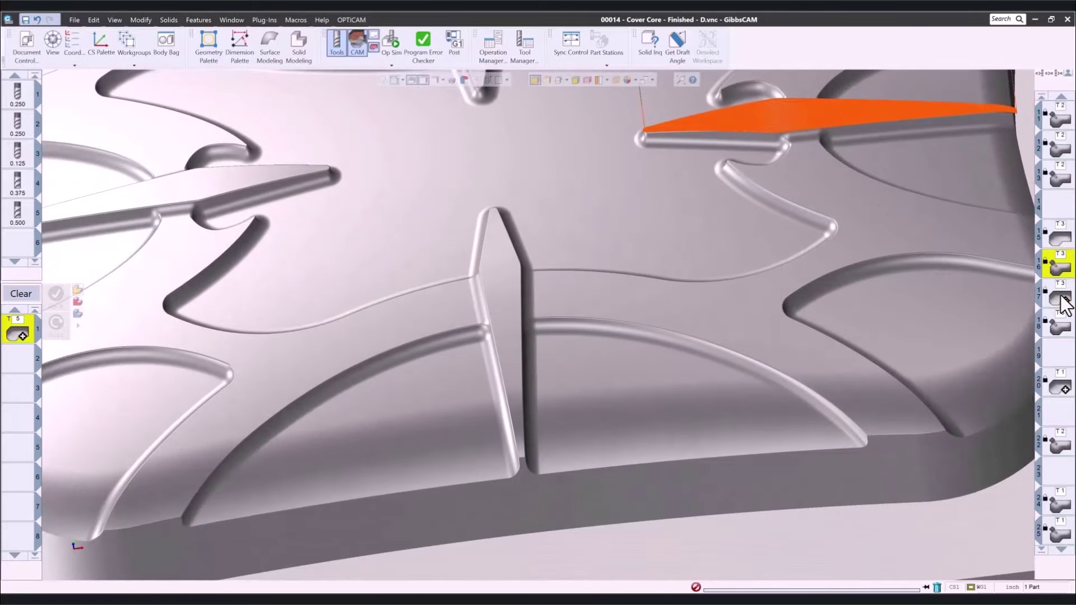
{"action": "left_click_drag", "start_coordinate": [418, 210], "coordinate": [607, 479]}
{"action": "scroll", "coordinate": [439, 403], "scroll_direction": "up", "scroll_amount": 2}
{"action": "middle_click_drag", "start_coordinate": [439, 402], "coordinate": [684, 425]}
{"action": "middle_click_drag", "start_coordinate": [475, 349], "coordinate": [767, 414]}
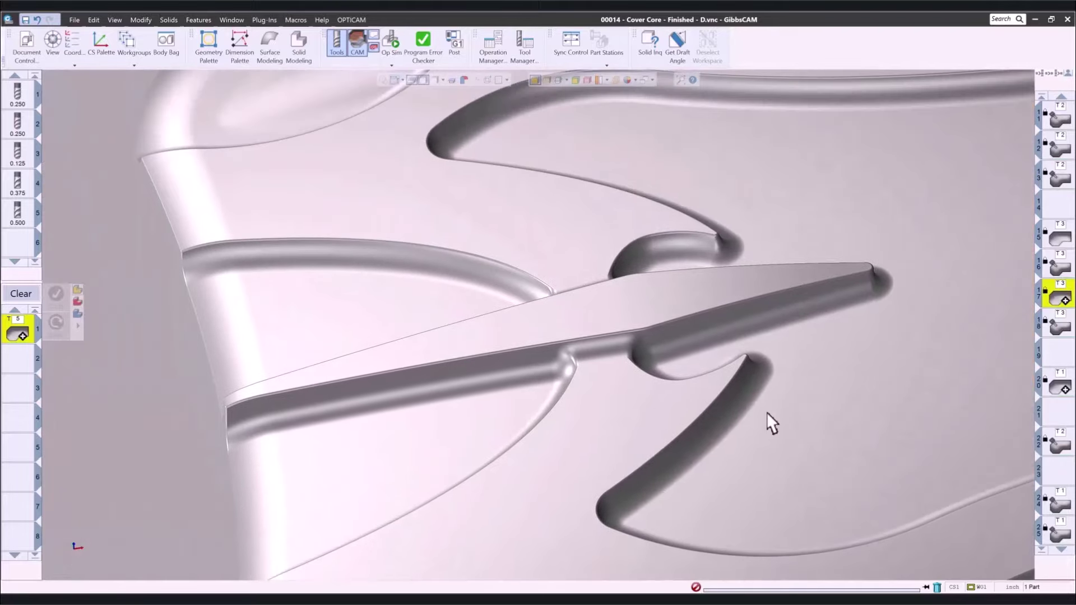
Step: Show the toolpath of operation 18, then display operations 15 to 18 together on the whole core
{"action": "left_click", "coordinate": [1059, 330]}
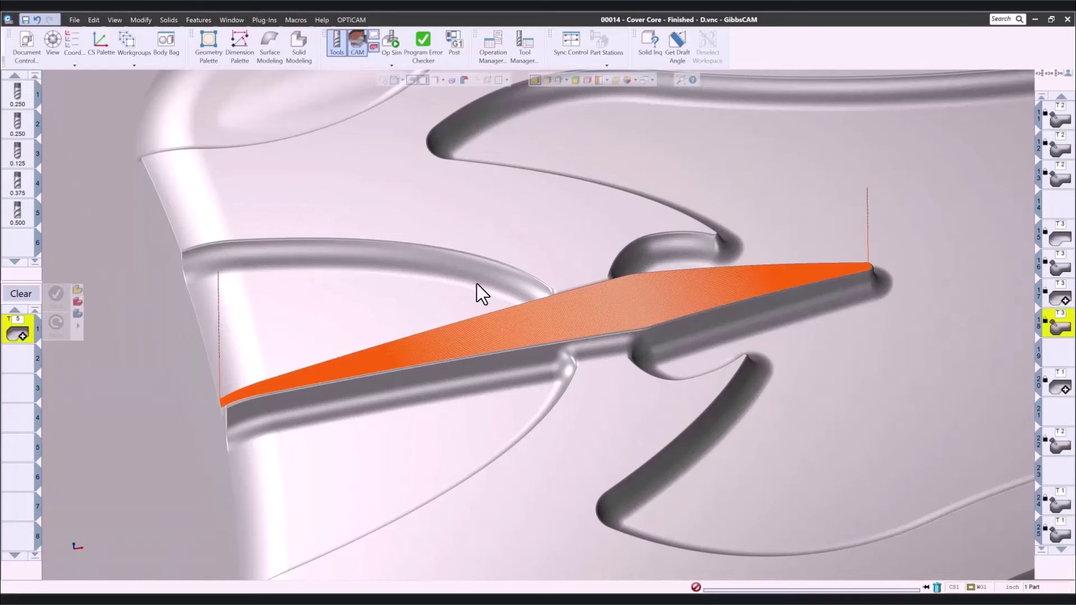
{"action": "scroll", "coordinate": [546, 297], "scroll_direction": "down", "scroll_amount": 5}
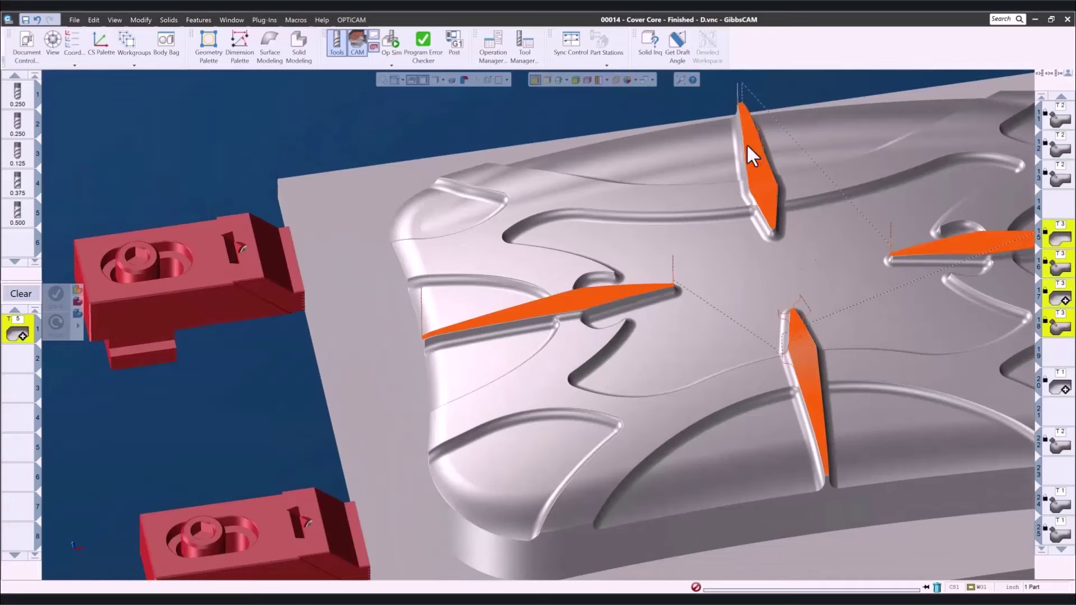
{"action": "scroll", "coordinate": [746, 144], "scroll_direction": "up", "scroll_amount": 6}
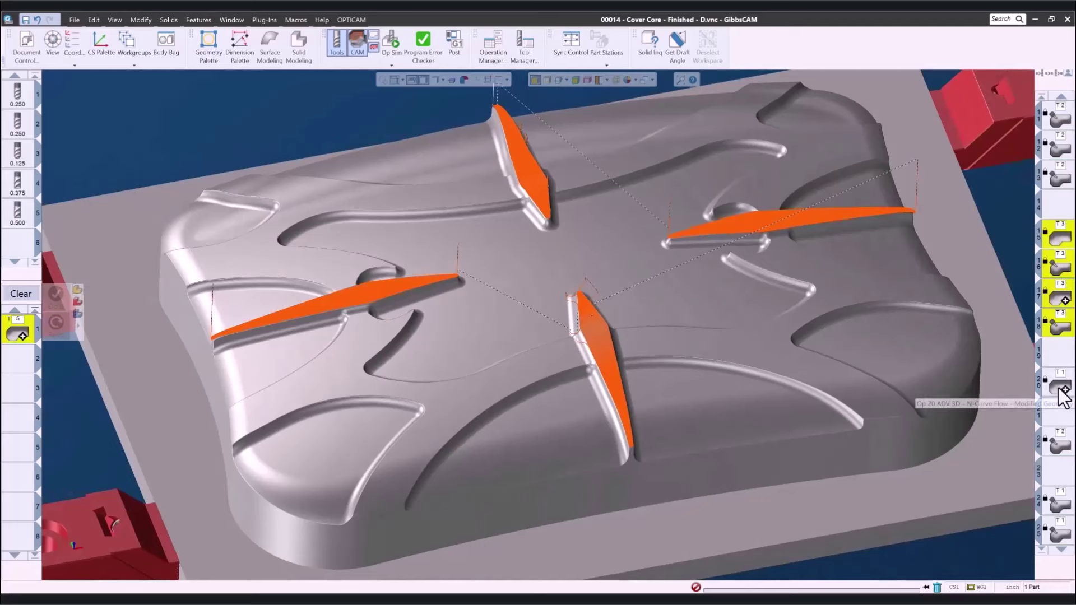
Step: Examine the N-Curve Flow toolpath of operation 20 on the central surface and load its machined surface and guide curves
{"action": "left_click", "coordinate": [1058, 389]}
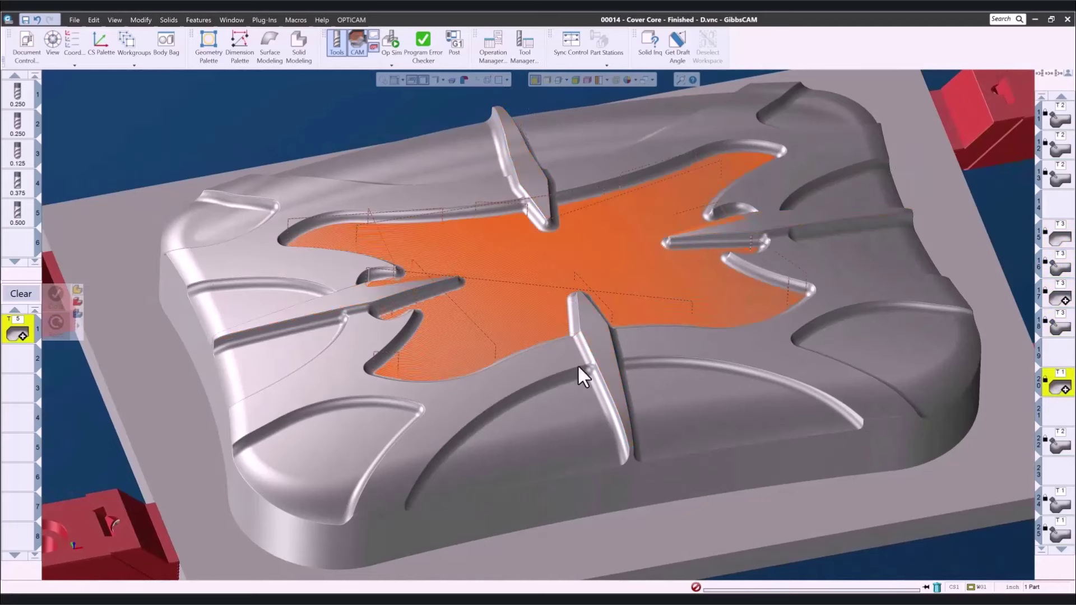
{"action": "middle_click_drag", "start_coordinate": [679, 389], "coordinate": [760, 492]}
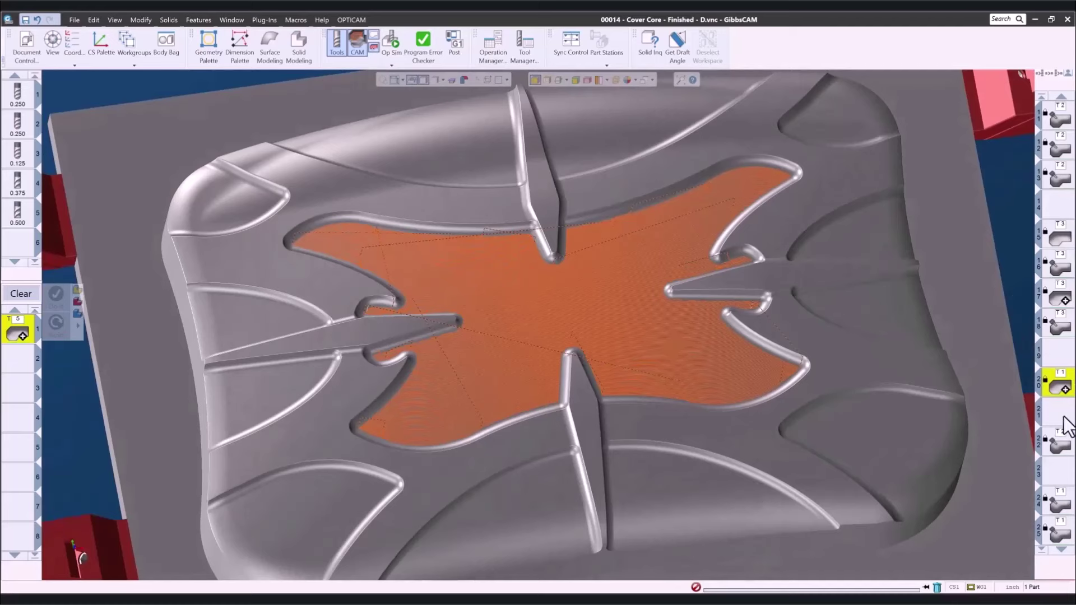
{"action": "middle_click_drag", "start_coordinate": [612, 271], "coordinate": [546, 387]}
{"action": "double_click", "coordinate": [1059, 387]}
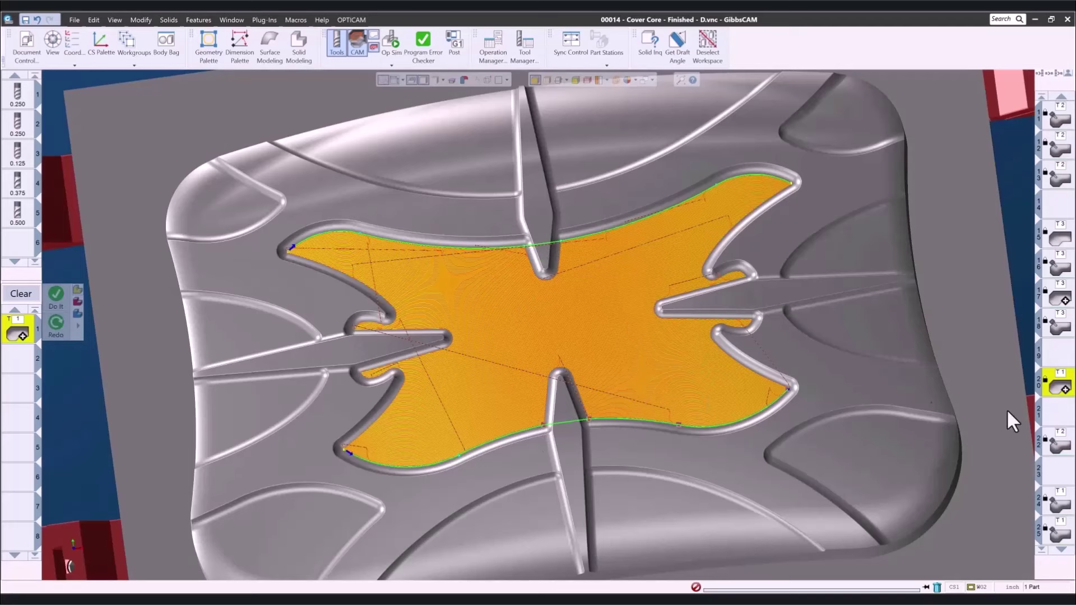
Step: Show the toolpaths of operation 22 on the end and corner pockets and load its selected geometry
{"action": "left_click", "coordinate": [1064, 448]}
{"action": "middle_click_drag", "start_coordinate": [734, 365], "coordinate": [854, 32]}
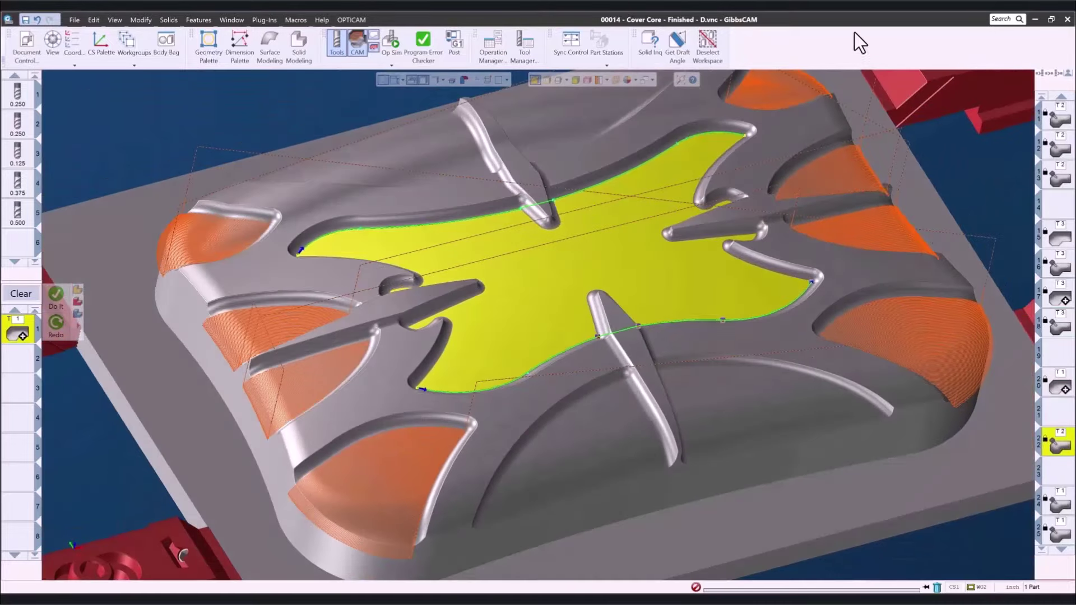
{"action": "left_click", "coordinate": [957, 175]}
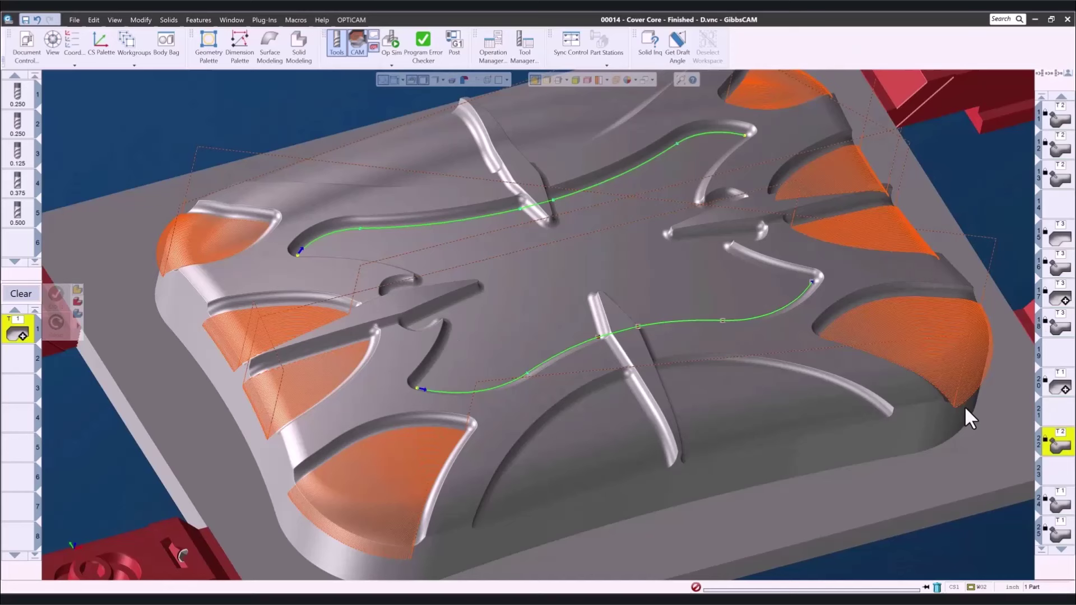
{"action": "double_click", "coordinate": [1061, 451]}
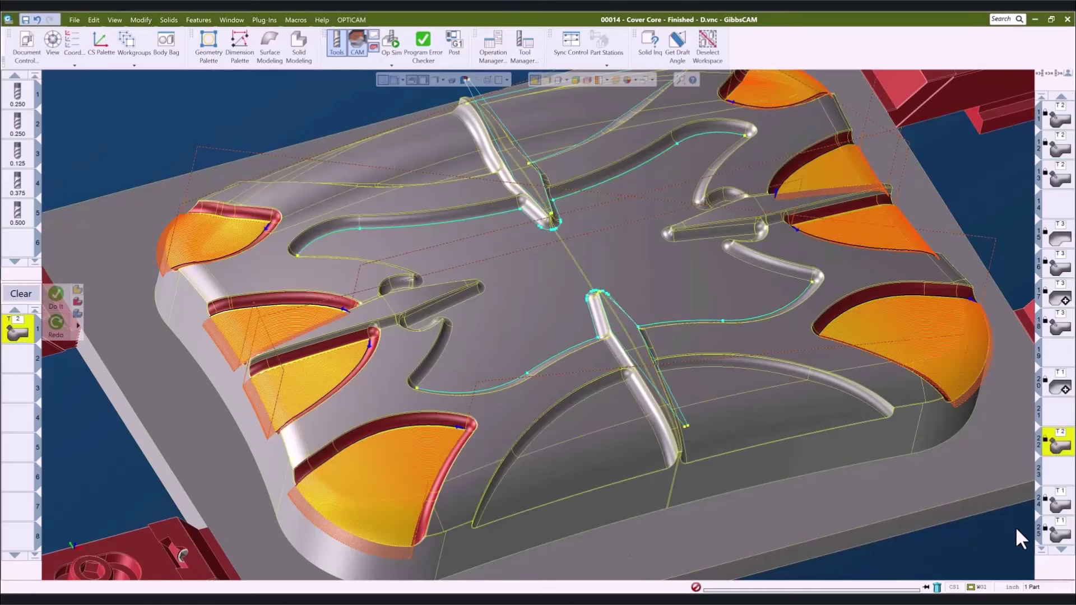
Step: Load operation 24 to show its toolpath and geometry around the end rib
{"action": "double_click", "coordinate": [1061, 504]}
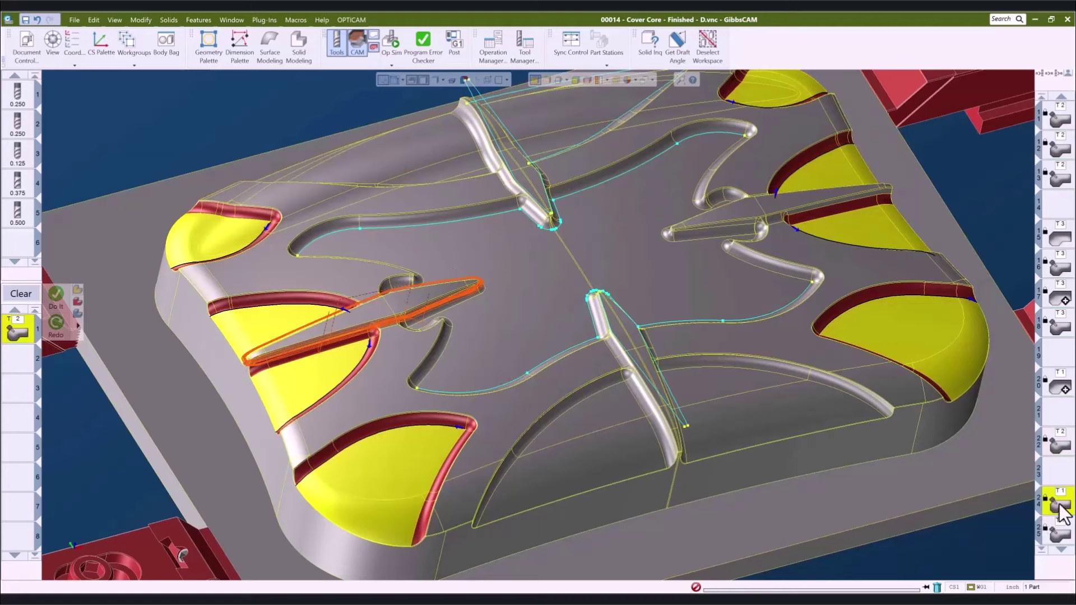
{"action": "left_click", "coordinate": [1061, 507]}
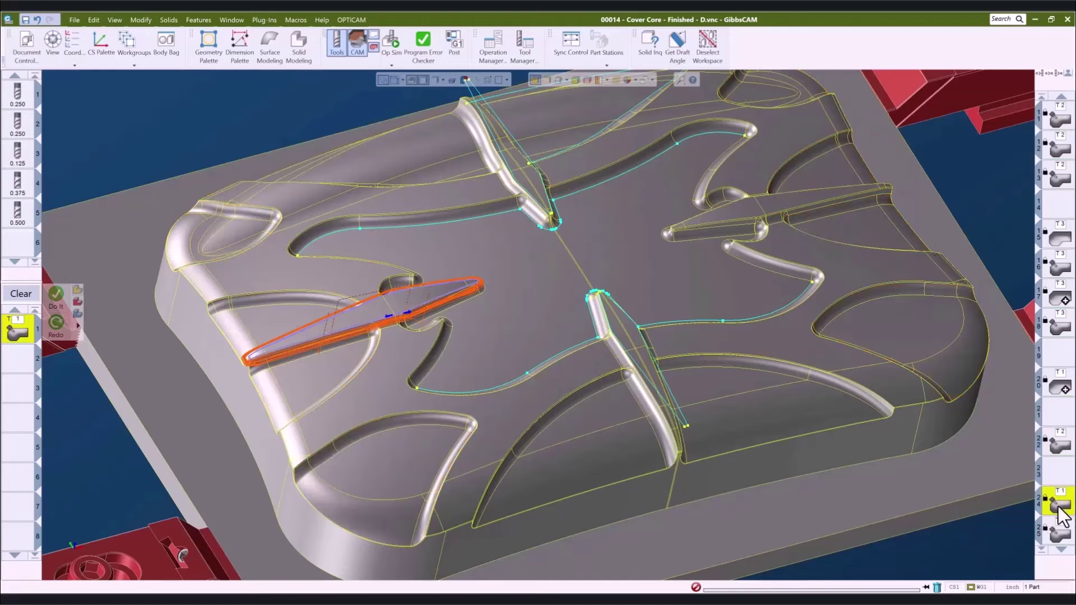
Step: Load operation 29 to show its toolpath and selected surfaces along the edges of the front corner pocket
{"action": "scroll", "coordinate": [1062, 527], "scroll_direction": "down", "scroll_amount": 3}
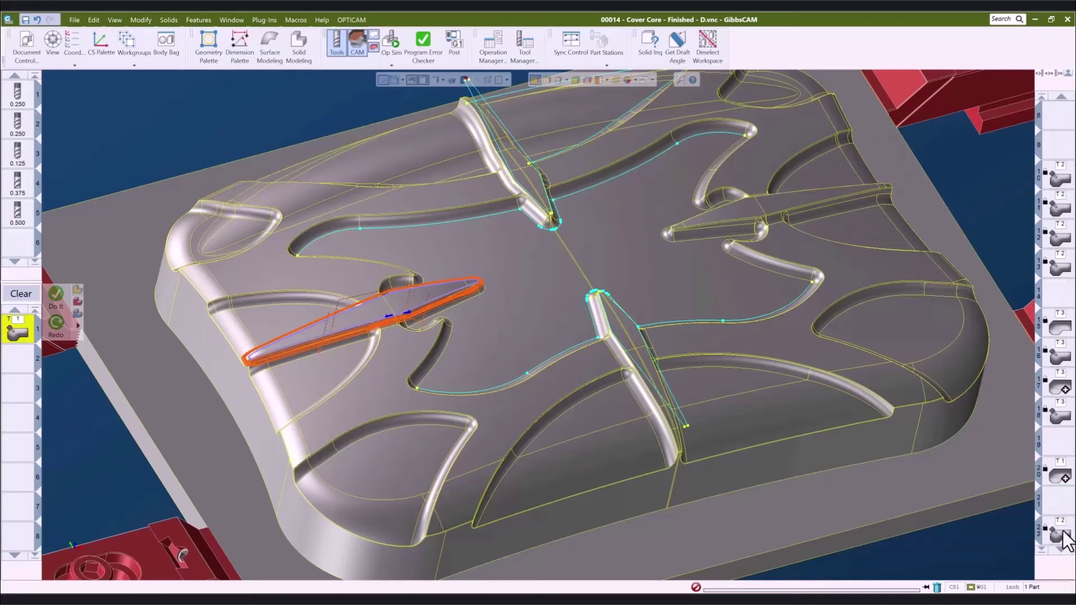
{"action": "scroll", "coordinate": [1063, 530], "scroll_direction": "down", "scroll_amount": 1}
{"action": "scroll", "coordinate": [1064, 521], "scroll_direction": "up", "scroll_amount": 1}
{"action": "scroll", "coordinate": [1065, 521], "scroll_direction": "down", "scroll_amount": 3}
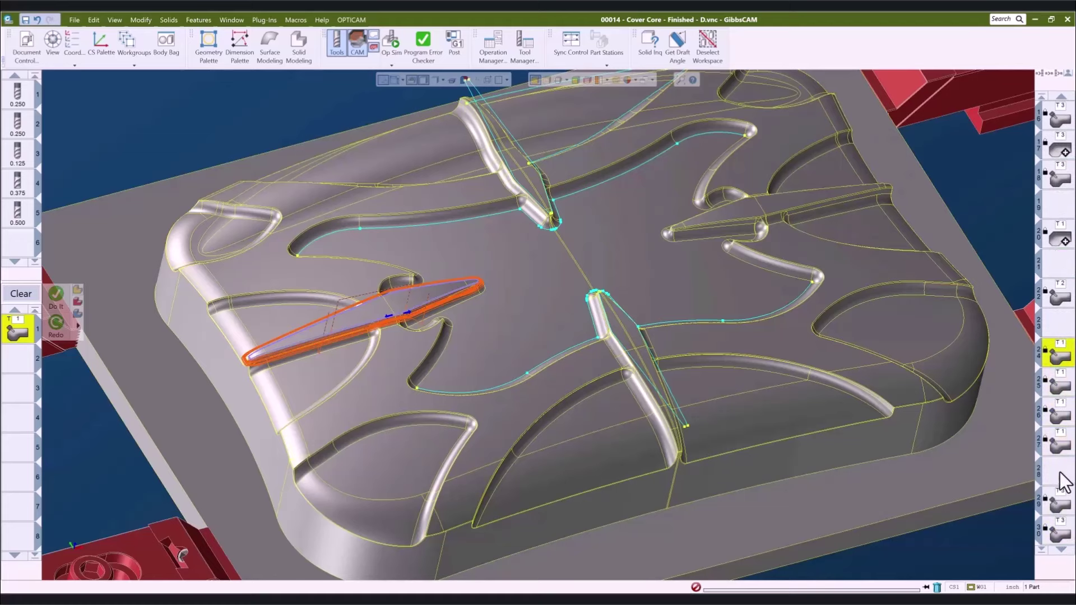
{"action": "left_click", "coordinate": [1064, 503]}
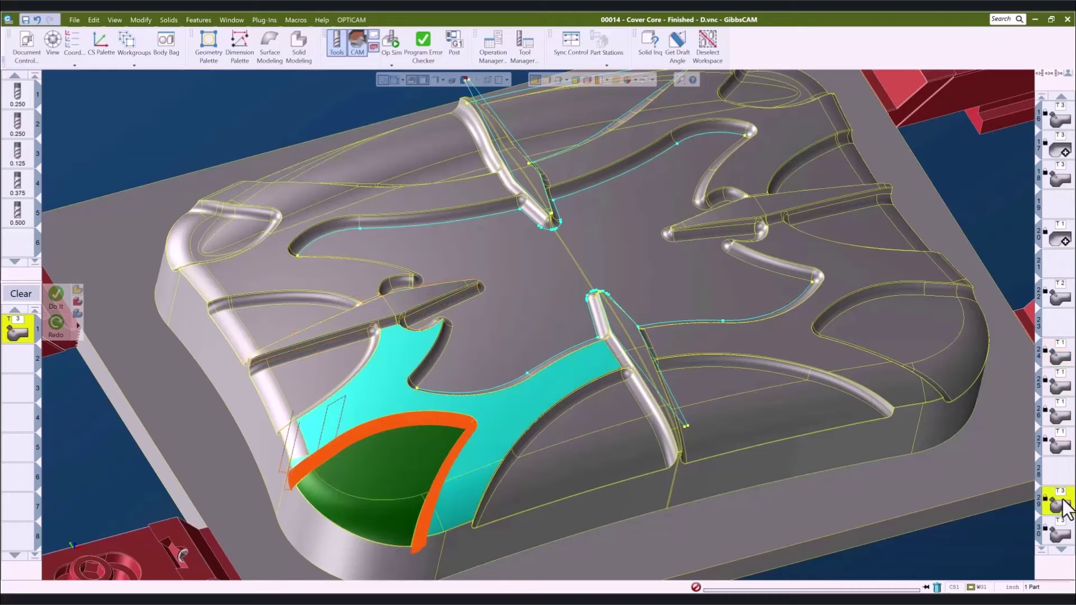
Step: Load operation 30 and inspect its toolpath along the lower edge of the front corner, with the whole part in view
{"action": "scroll", "coordinate": [1061, 493], "scroll_direction": "down", "scroll_amount": 1}
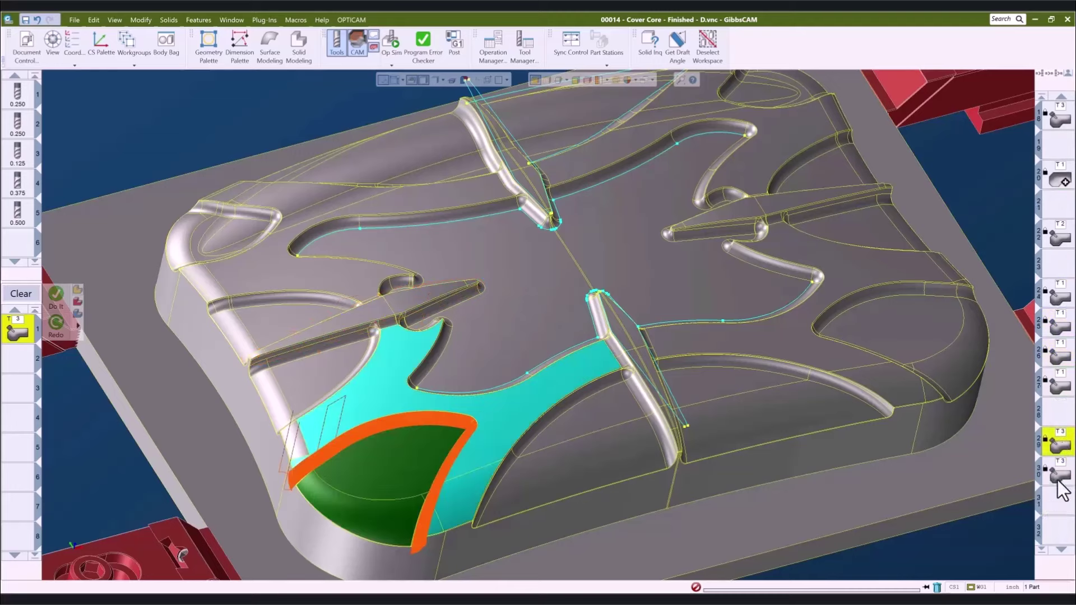
{"action": "left_click", "coordinate": [1058, 476]}
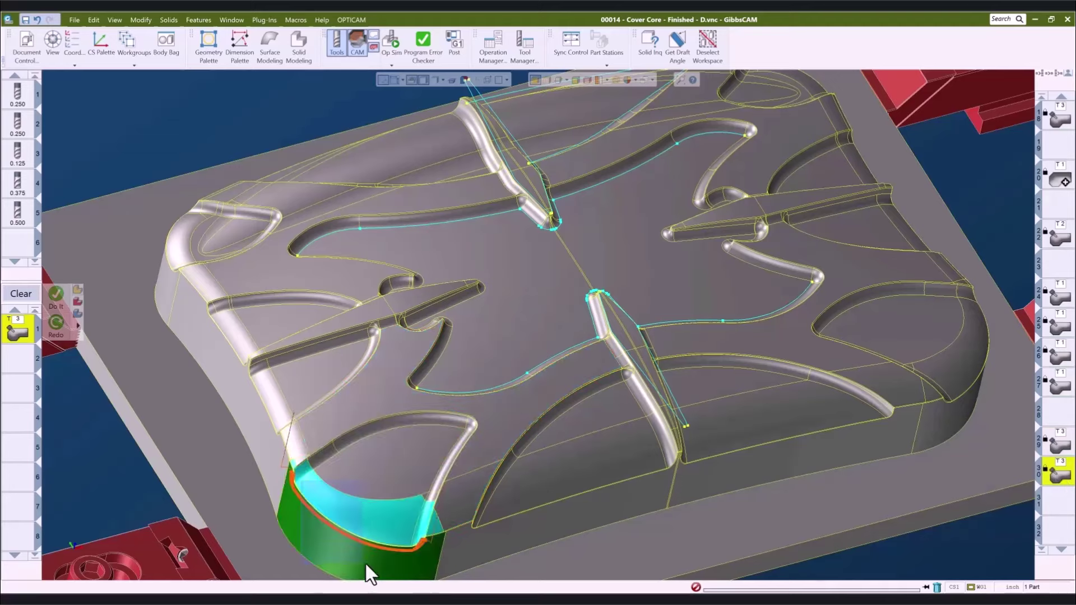
{"action": "scroll", "coordinate": [368, 566], "scroll_direction": "up", "scroll_amount": 5}
{"action": "scroll", "coordinate": [602, 493], "scroll_direction": "down", "scroll_amount": 6}
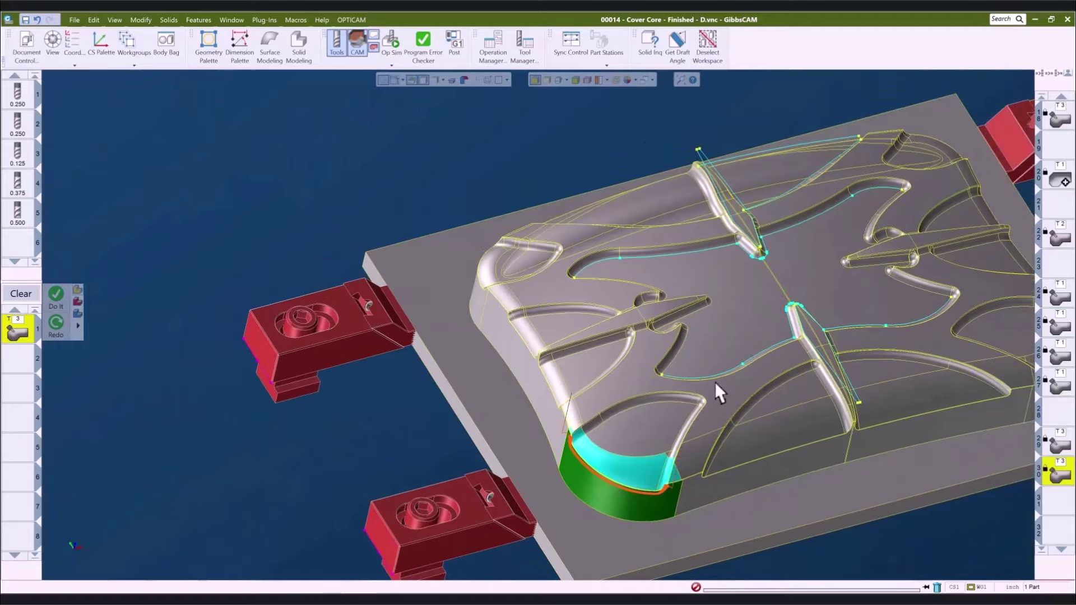
{"action": "middle_click_drag", "start_coordinate": [714, 381], "coordinate": [459, 368]}
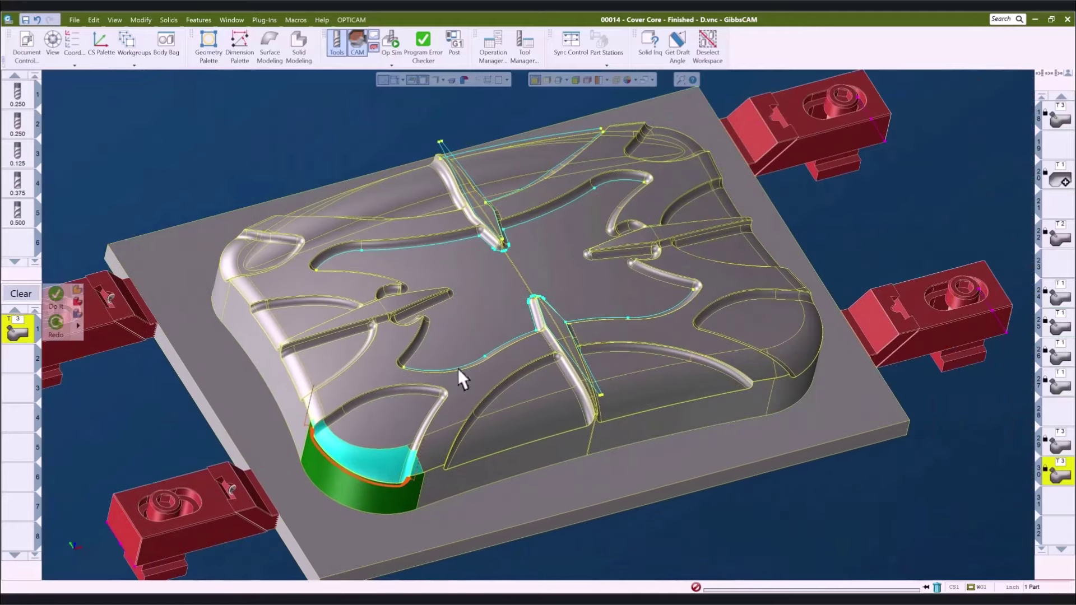
Step: Run the operation simulation through the finishing toolpaths, then stop and close it
{"action": "left_click", "coordinate": [387, 49]}
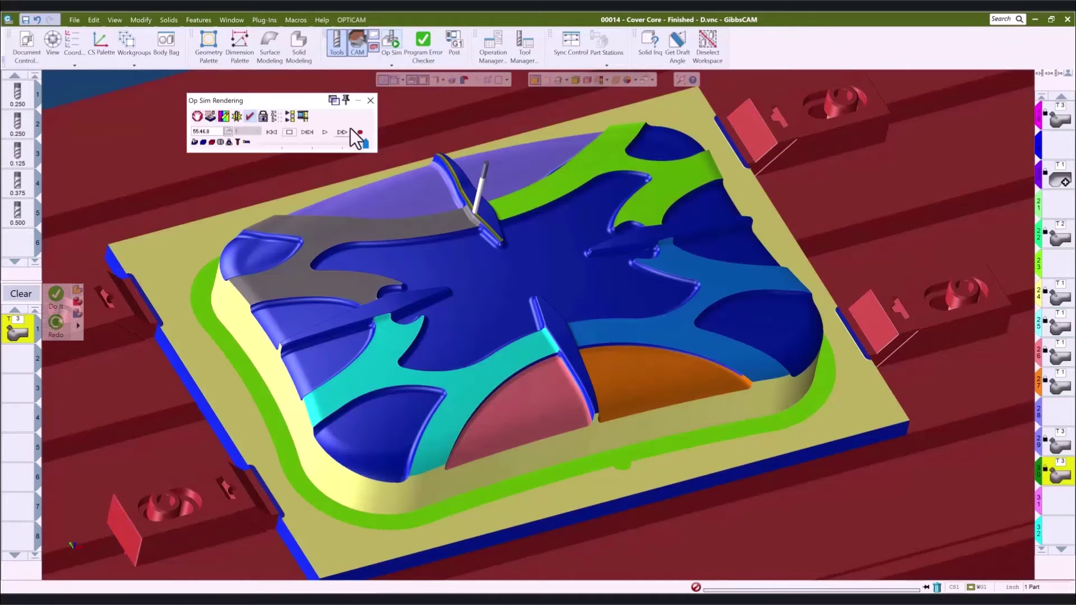
{"action": "left_click", "coordinate": [324, 132]}
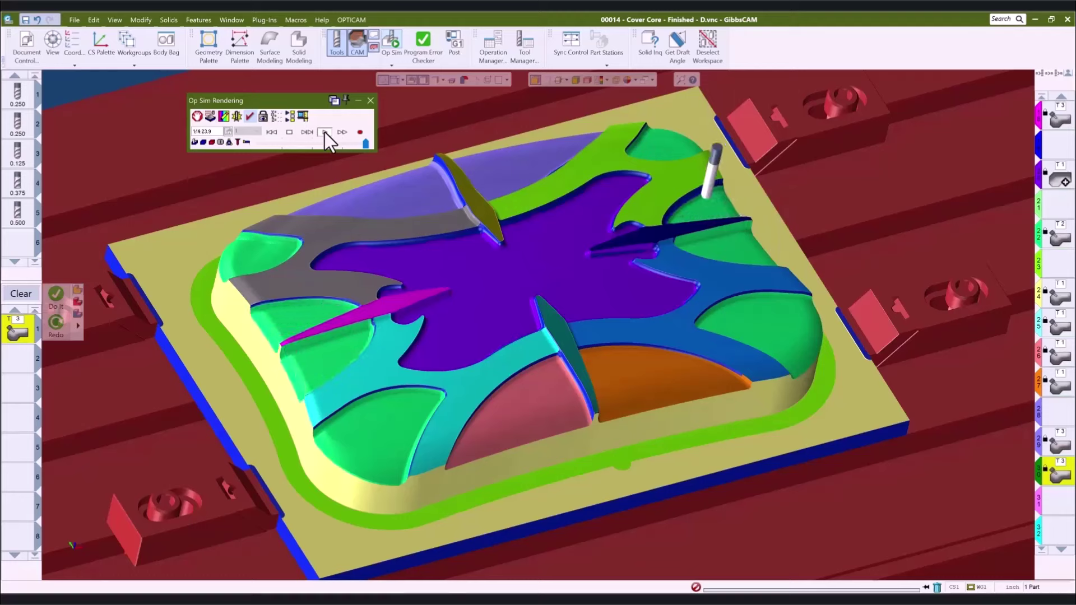
{"action": "left_click", "coordinate": [289, 132]}
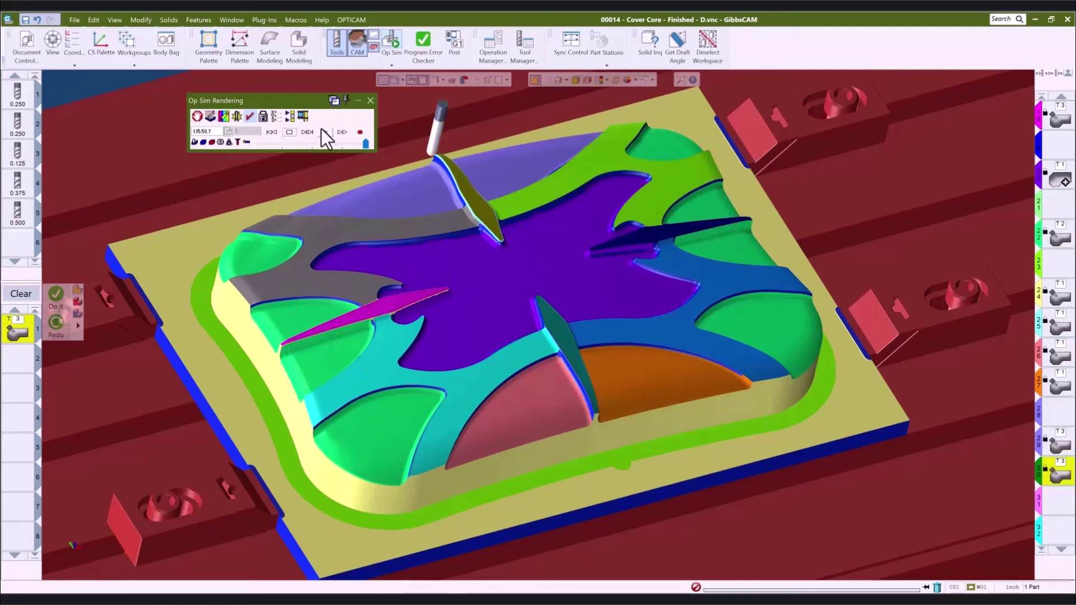
{"action": "left_click", "coordinate": [370, 100]}
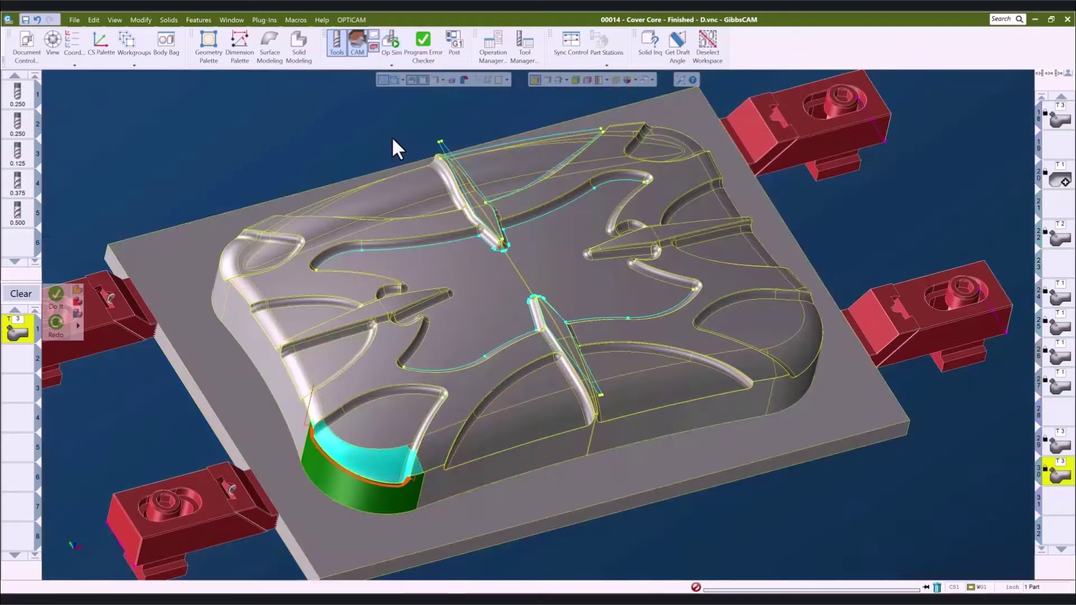
Step: Switch to the "00014 - Cover Core - Finished.vnc" part and select its operation 14
{"action": "key", "text": "Left"}
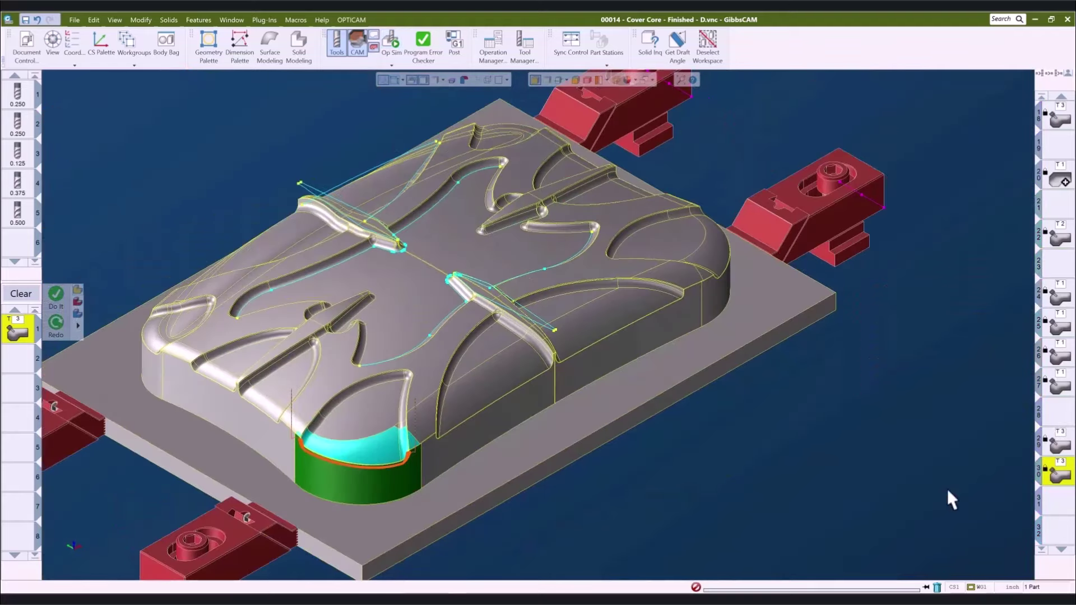
{"action": "key", "text": "shift+Left"}
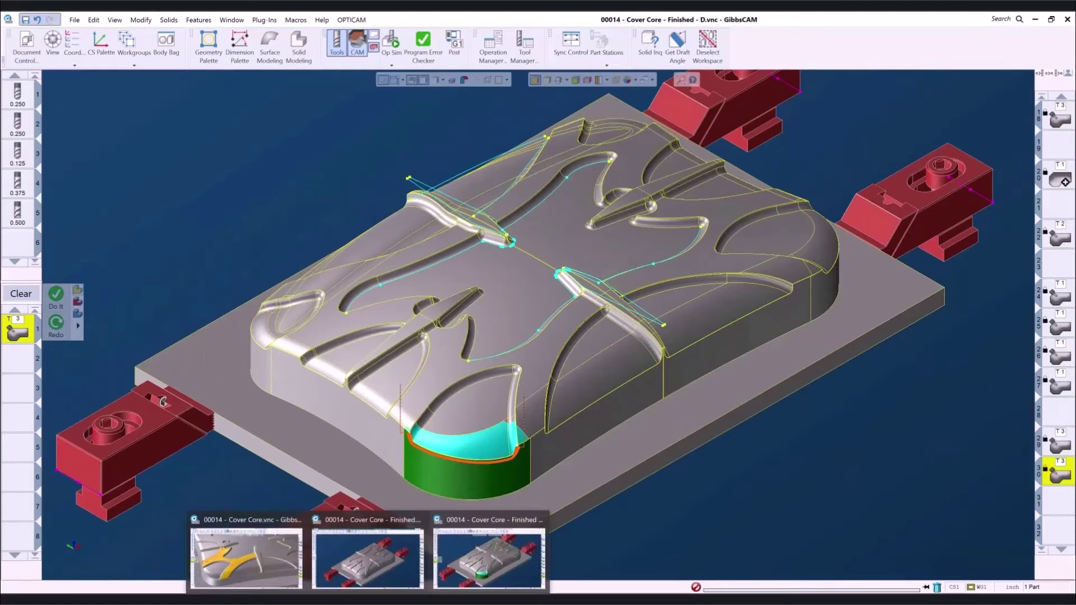
{"action": "left_click", "coordinate": [327, 570]}
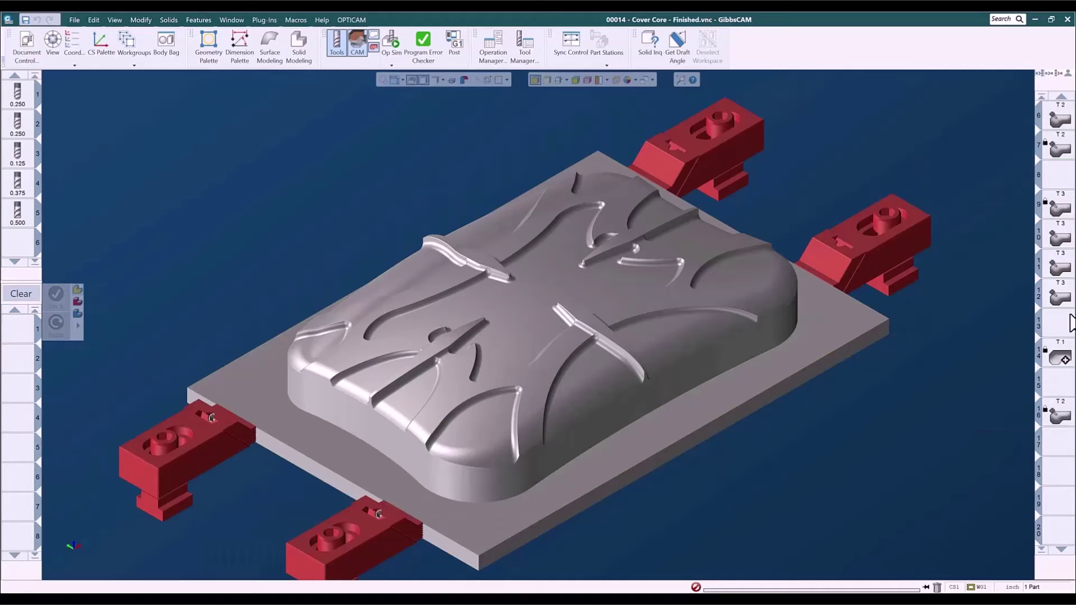
{"action": "left_click", "coordinate": [1063, 360]}
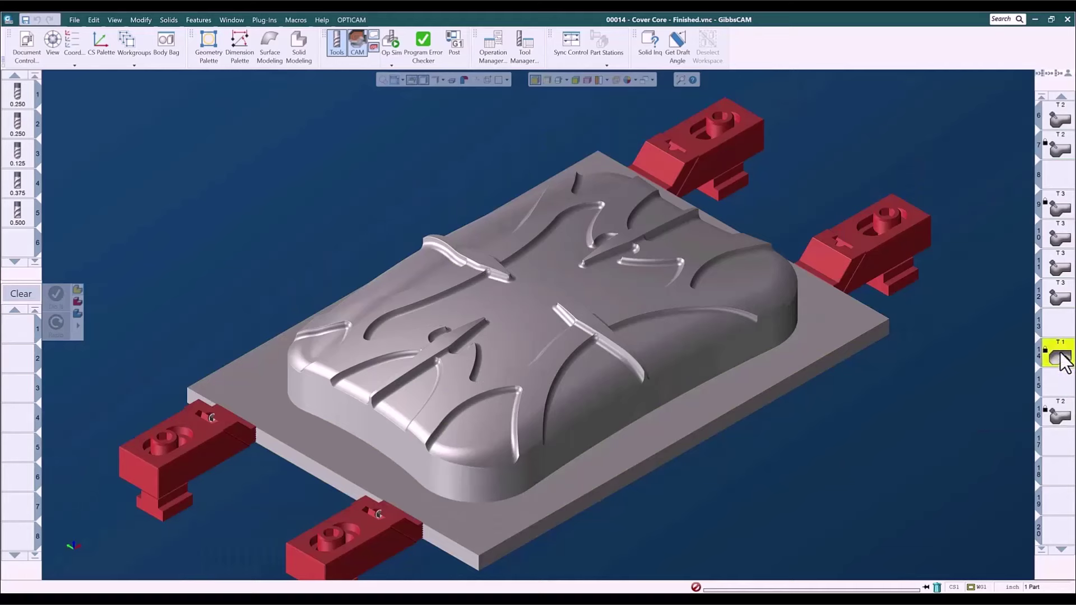
Step: Load operation 14's process and save it as a process list named "ADV 3D - N-Curve .25bm .02so" in the 002 - Adv 3D folder
{"action": "double_click", "coordinate": [1062, 360]}
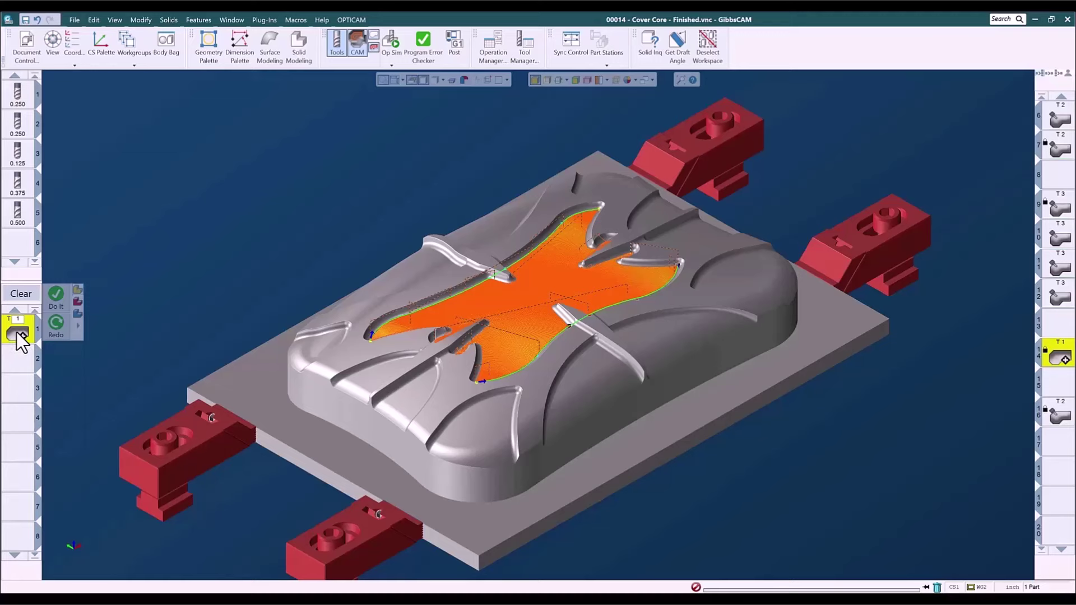
{"action": "right_click", "coordinate": [21, 339]}
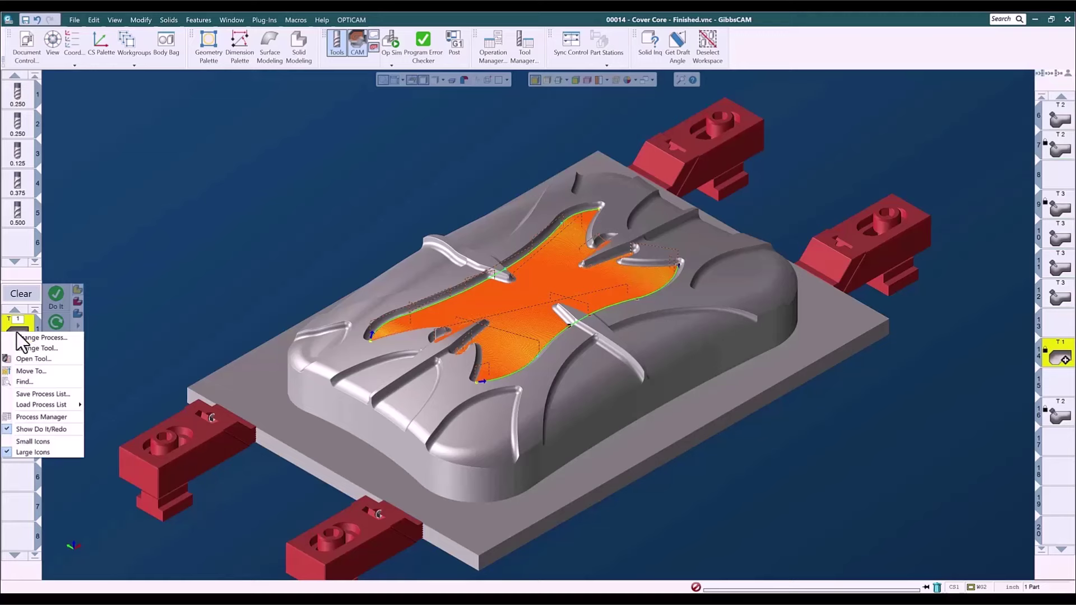
{"action": "left_click", "coordinate": [45, 389]}
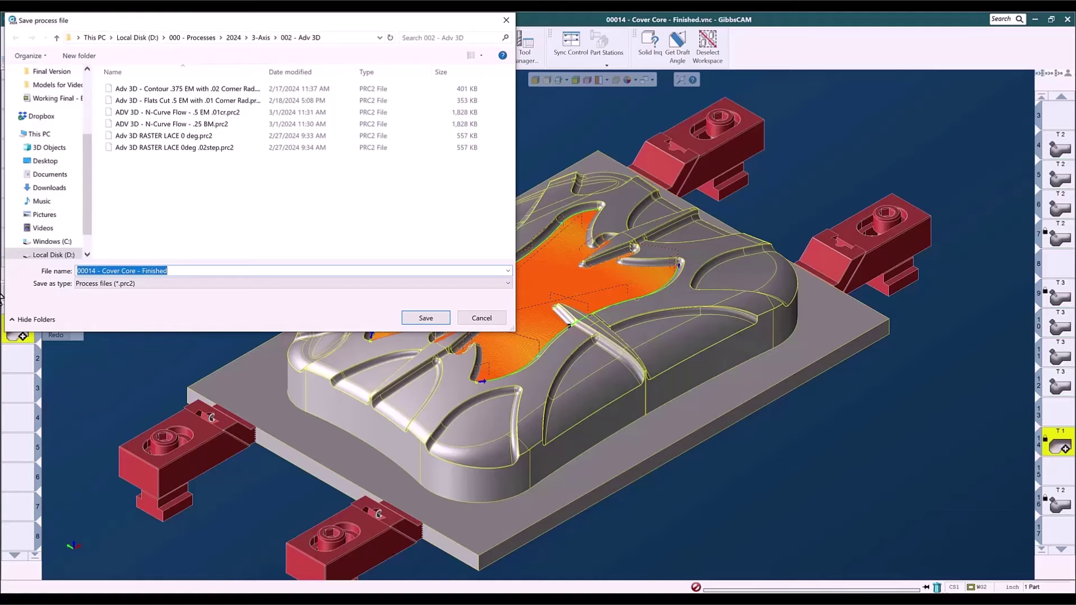
{"action": "type", "text": "ADV 3D - N-Curve .25bm .02so"}
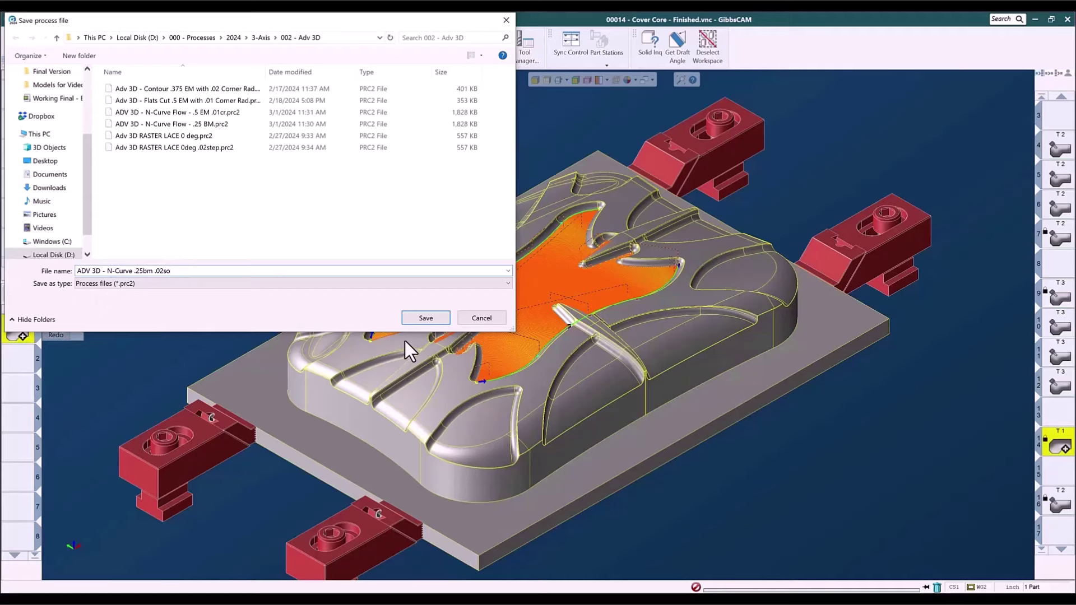
{"action": "left_click", "coordinate": [425, 321]}
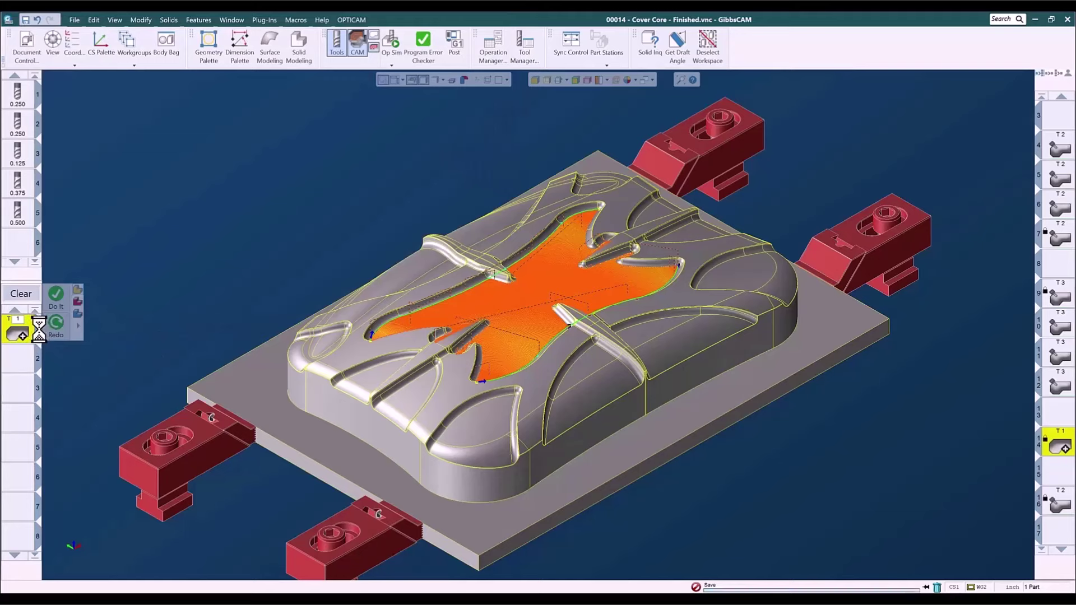
Step: Clear the process list and delete operation 14, leaving its slot selected, and hide the part's solid edges
{"action": "left_click", "coordinate": [28, 294]}
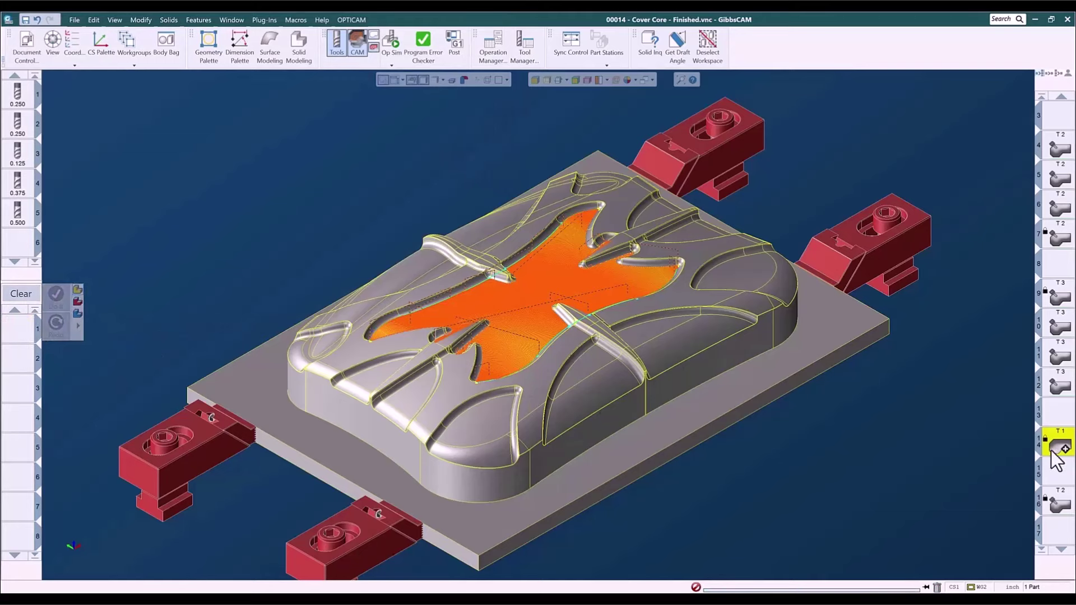
{"action": "left_click_drag", "start_coordinate": [1054, 443], "coordinate": [977, 534]}
{"action": "left_click_drag", "start_coordinate": [937, 586], "coordinate": [938, 584]}
{"action": "left_click", "coordinate": [1057, 446]}
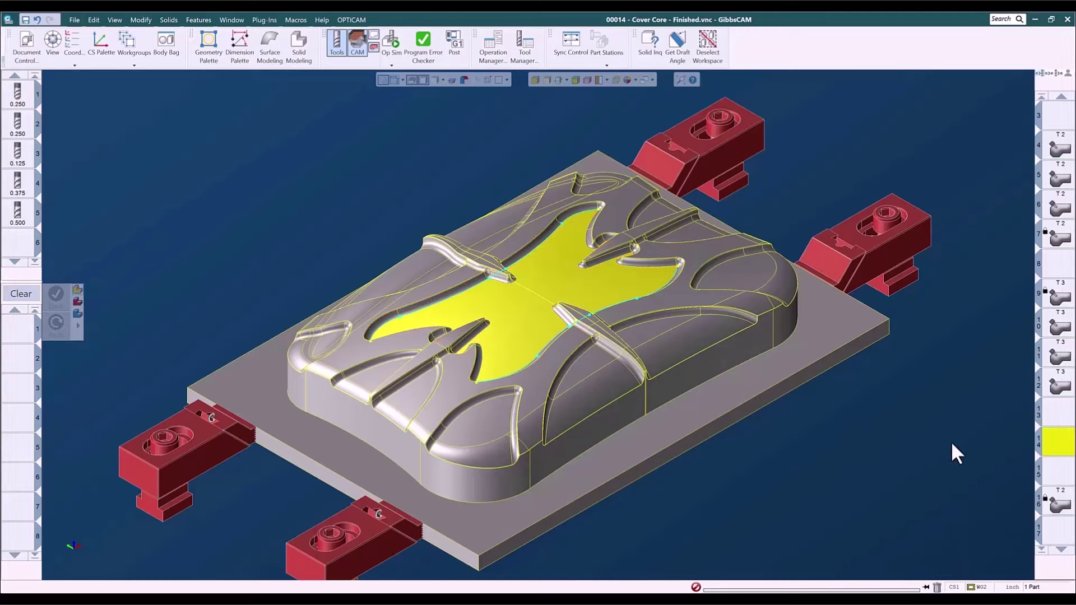
{"action": "left_click", "coordinate": [907, 442]}
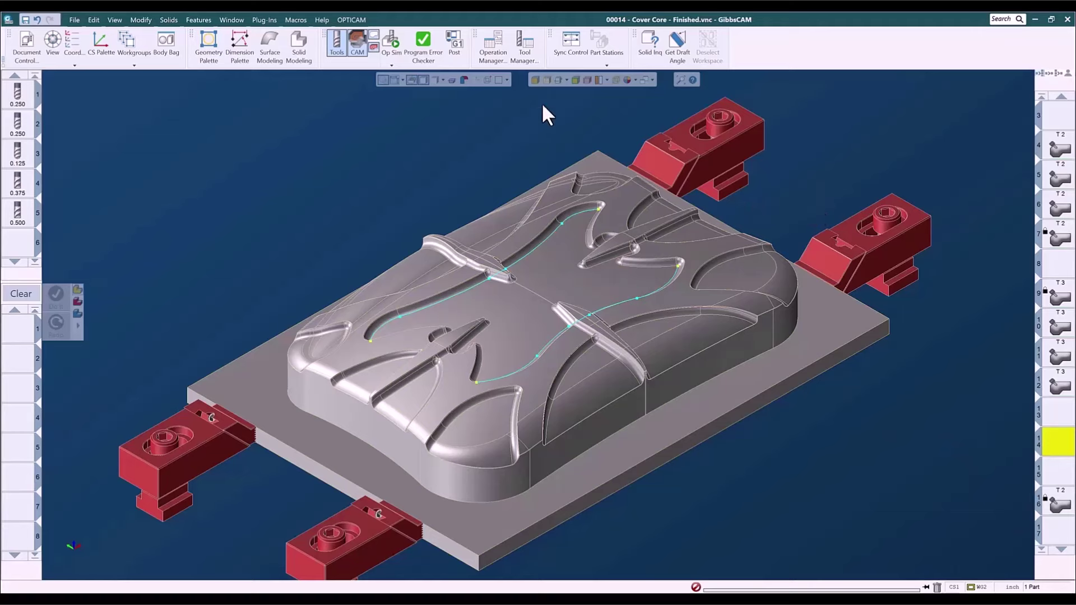
{"action": "left_click", "coordinate": [547, 80]}
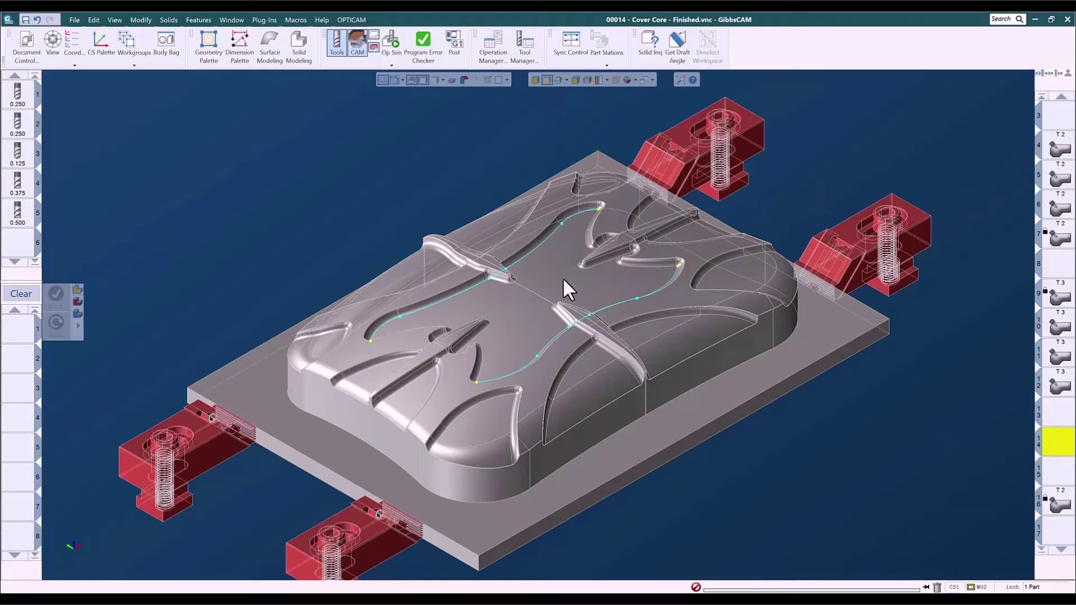
{"action": "left_click", "coordinate": [543, 78]}
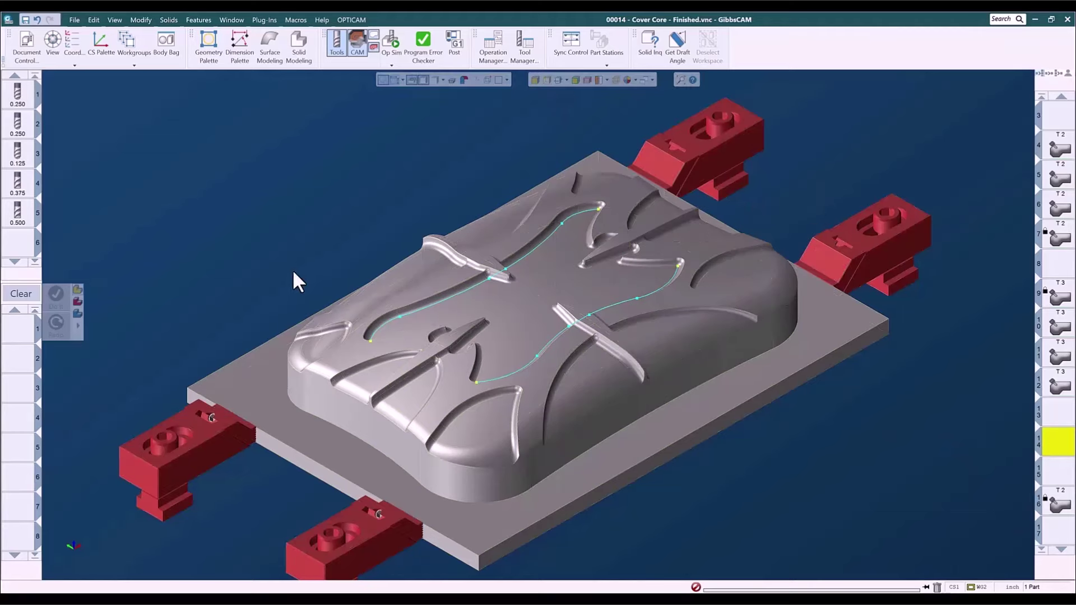
Step: Load the saved process list "ADV 3D - N-Curve .25bm .02so" from the 3-Axis, 002 - Adv 3D folder
{"action": "right_click", "coordinate": [23, 330]}
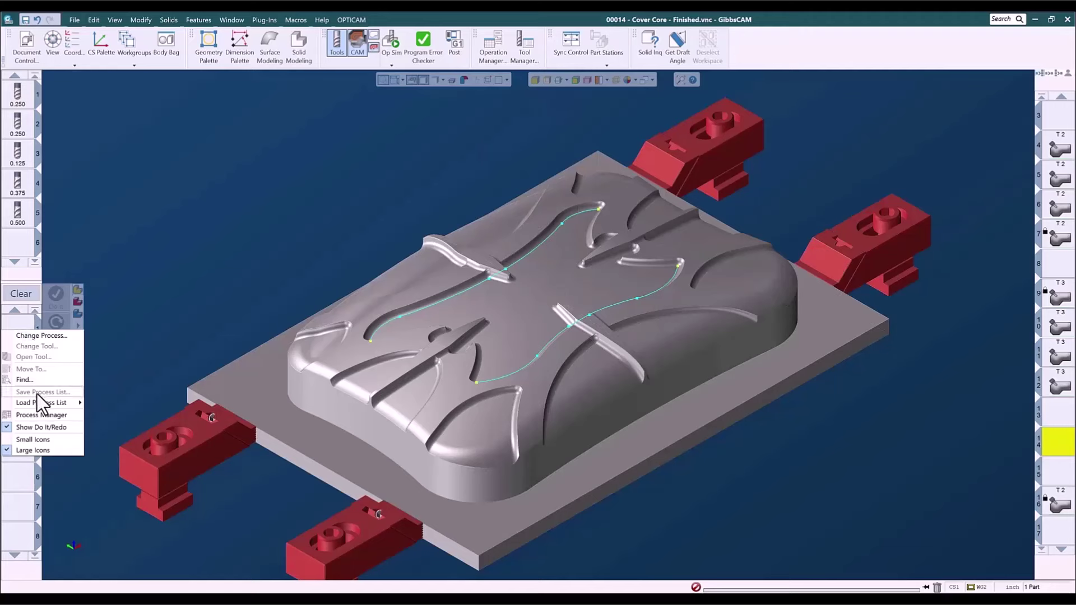
{"action": "mouse_move", "coordinate": [39, 403]}
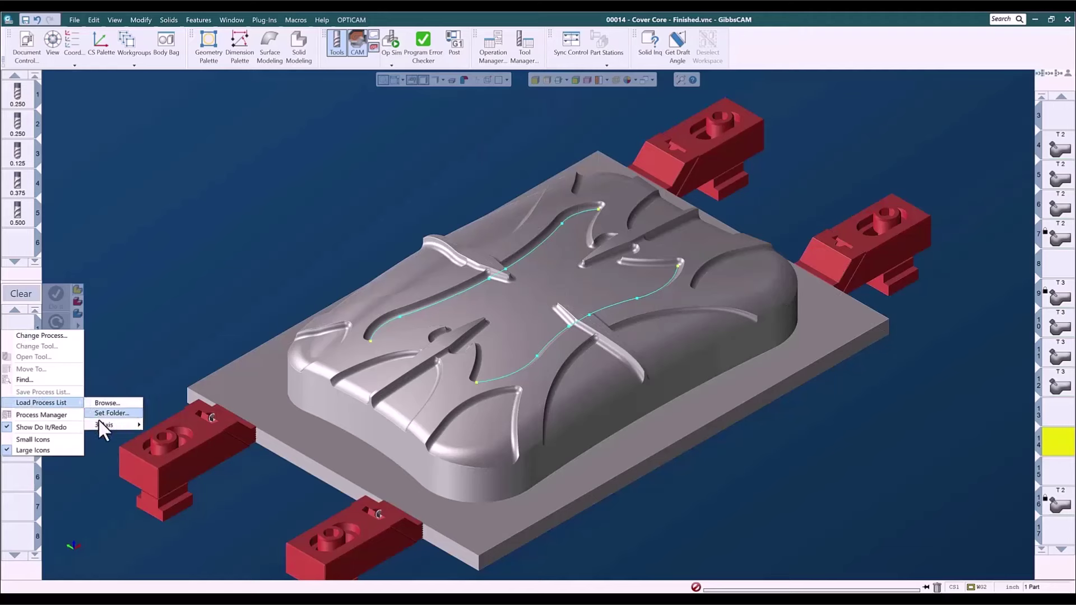
{"action": "mouse_move", "coordinate": [100, 423]}
{"action": "mouse_move", "coordinate": [158, 439]}
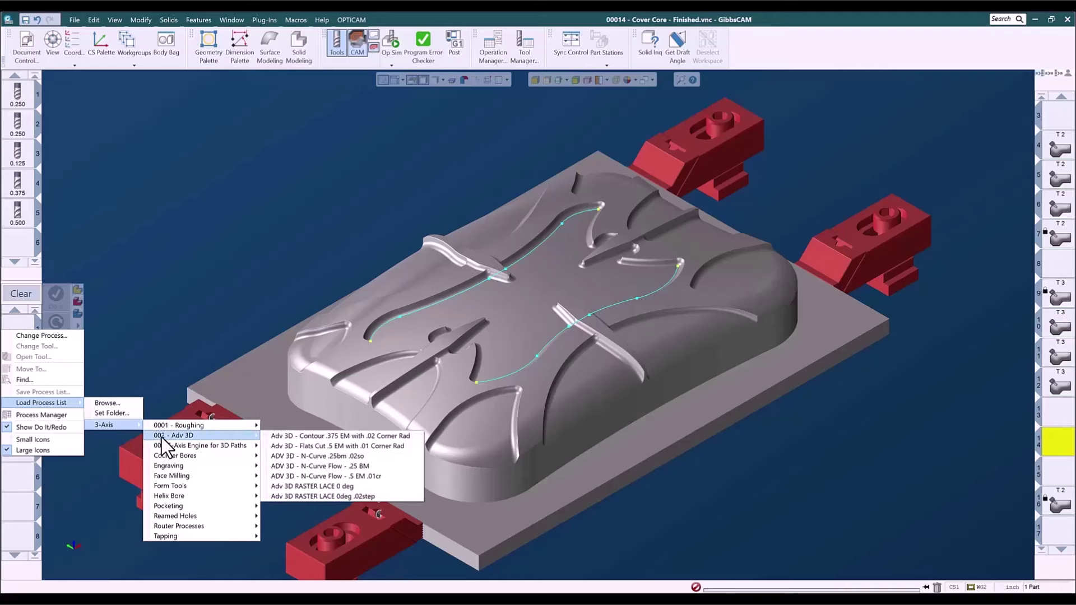
{"action": "left_click", "coordinate": [307, 456]}
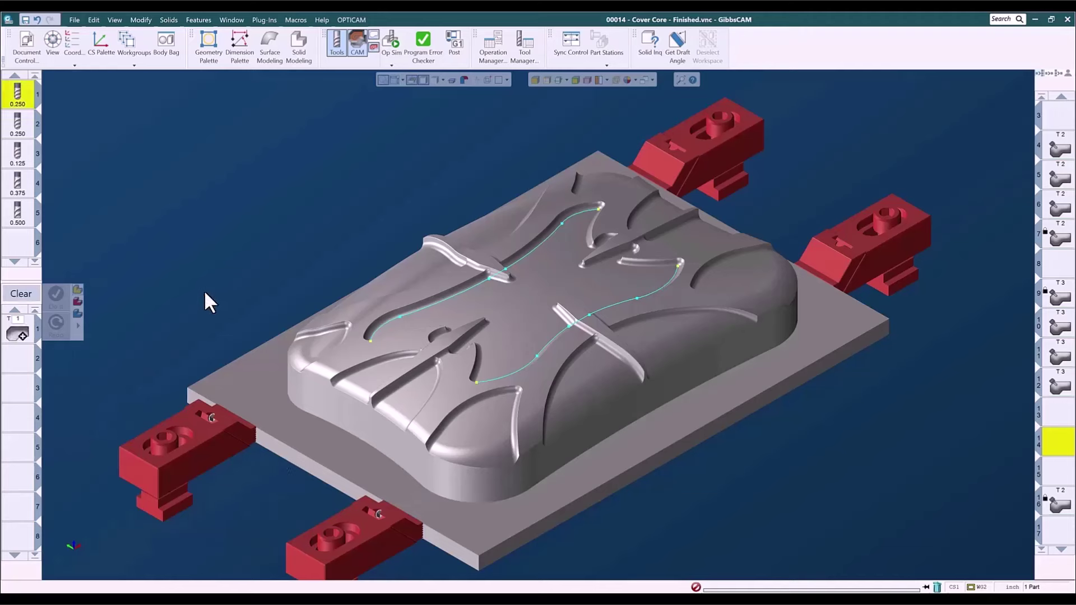
Step: Select the central top surface and assign the curves along its two long edges as drive curves of the N Curve Flow process
{"action": "left_click", "coordinate": [431, 301]}
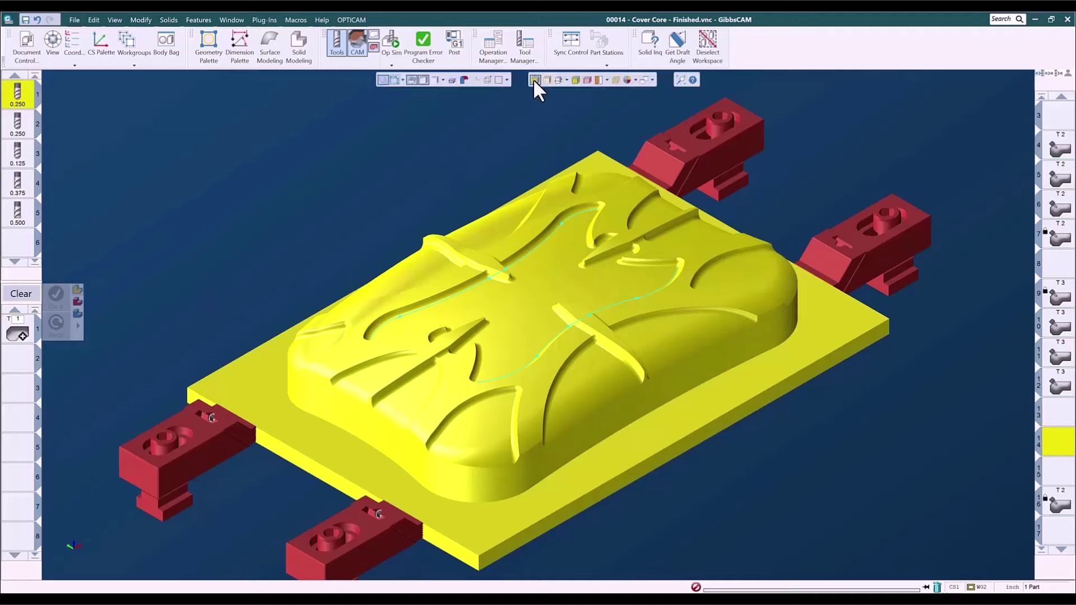
{"action": "left_click", "coordinate": [19, 333]}
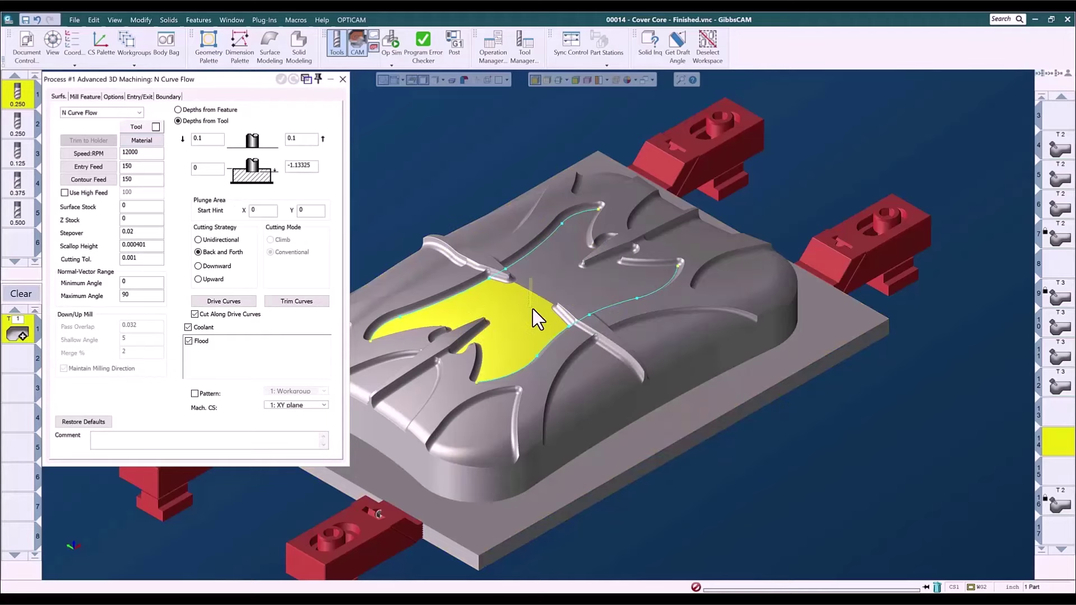
{"action": "left_click", "coordinate": [219, 302]}
{"action": "left_click", "coordinate": [459, 292]}
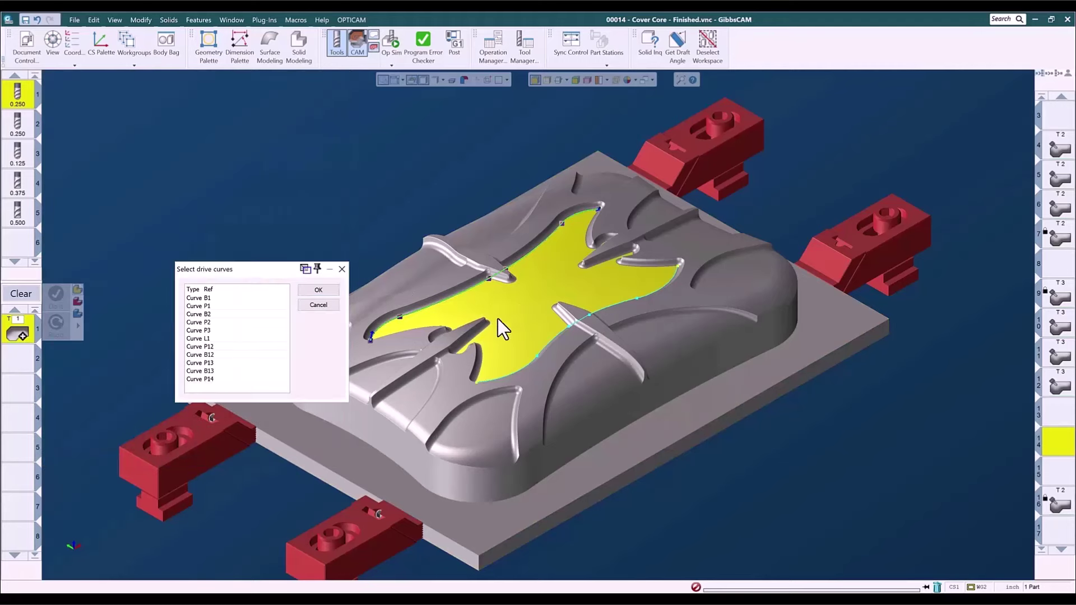
{"action": "left_click", "coordinate": [520, 370]}
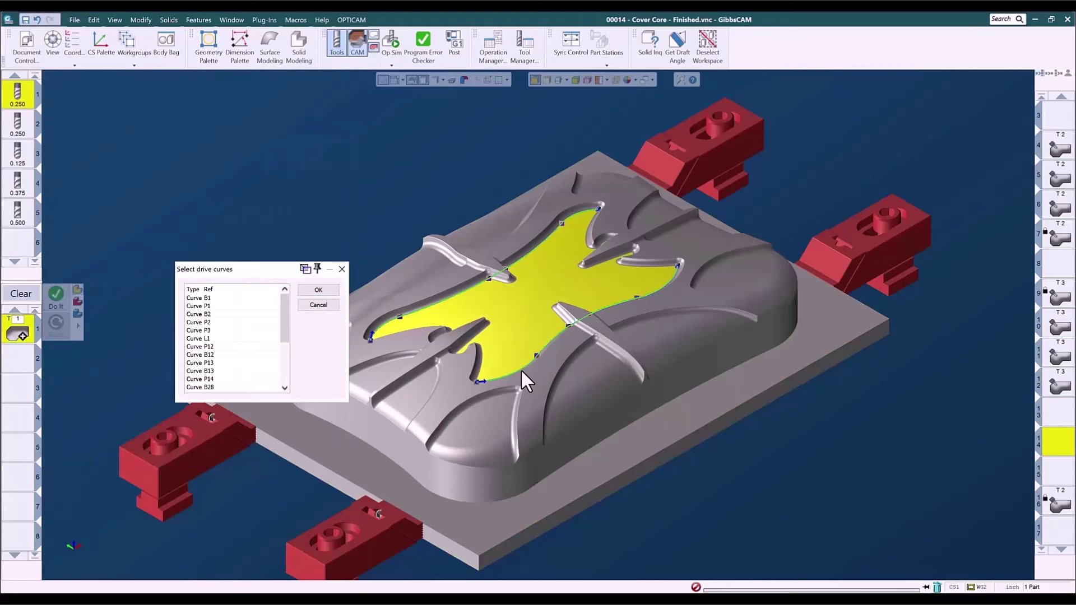
{"action": "left_click", "coordinate": [331, 292]}
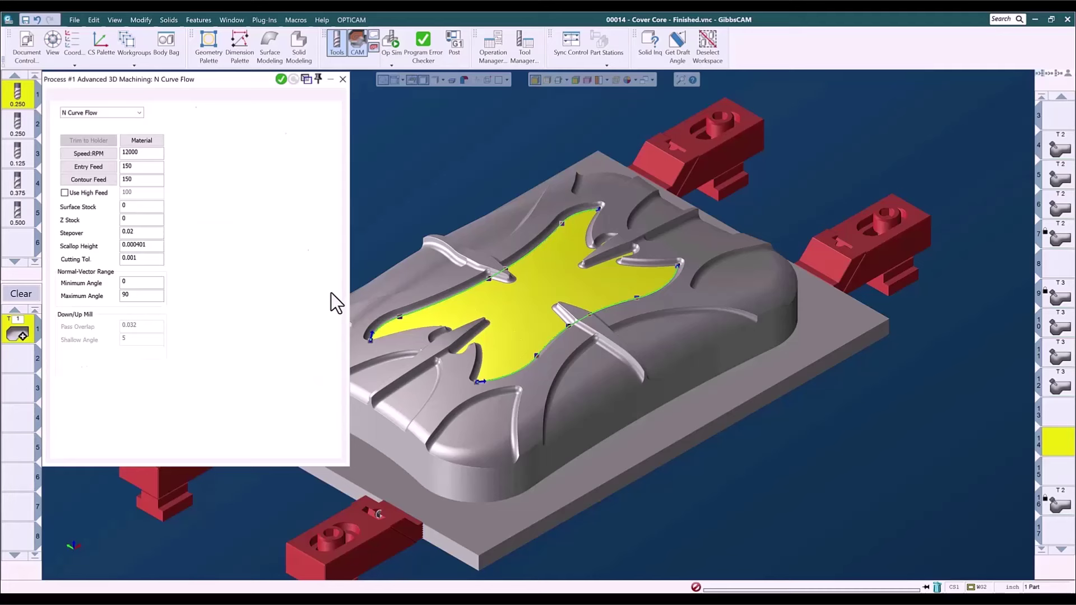
Step: Generate the N Curve Flow toolpath on the central surface, close the process settings and inspect the result
{"action": "left_click", "coordinate": [281, 80]}
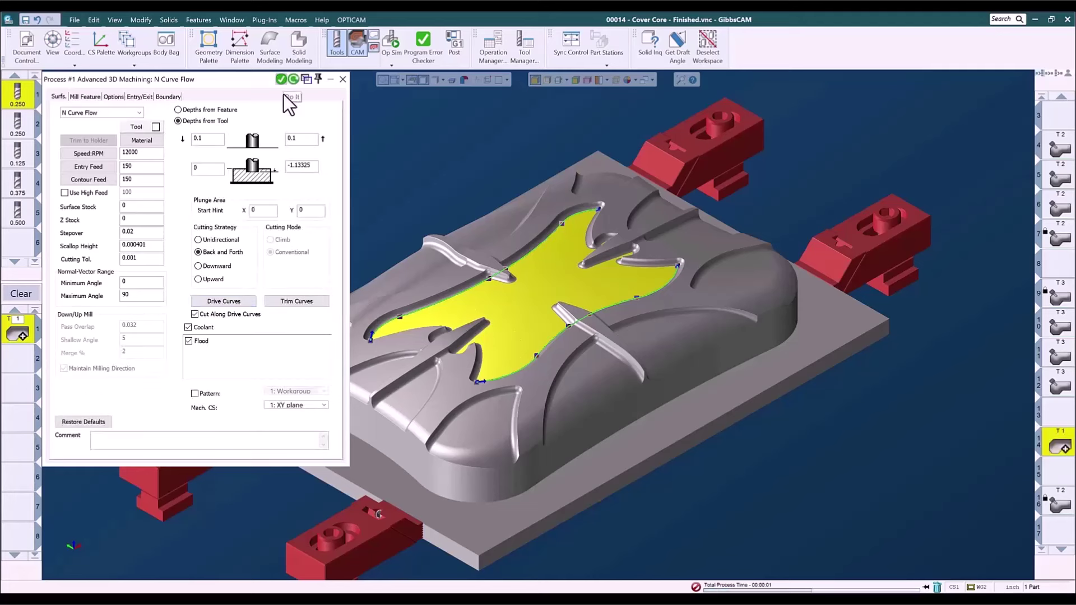
{"action": "left_click", "coordinate": [342, 79]}
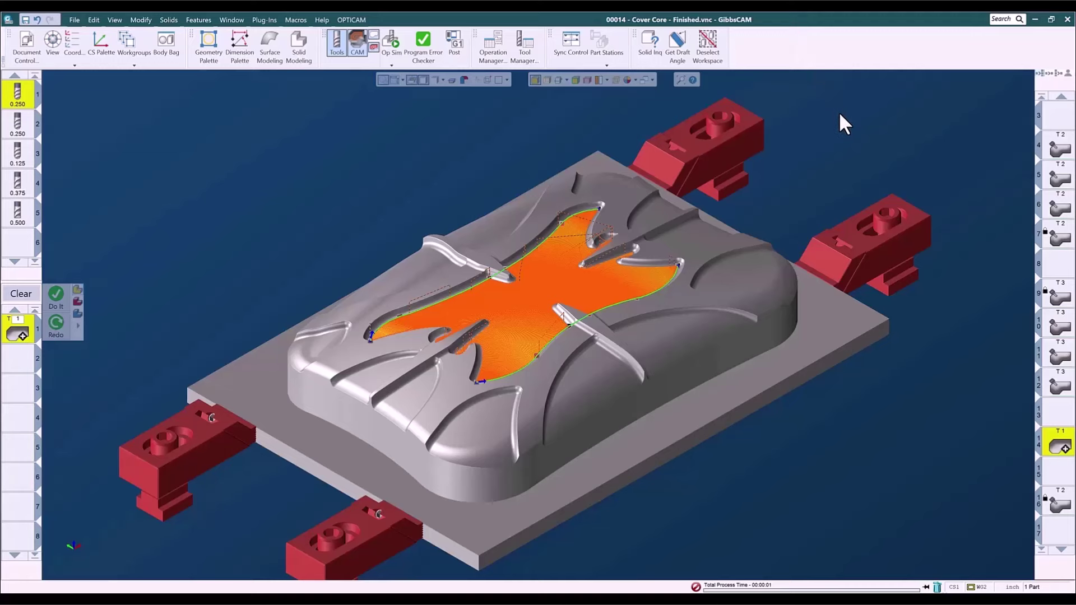
{"action": "scroll", "coordinate": [839, 112], "scroll_direction": "up", "scroll_amount": 2}
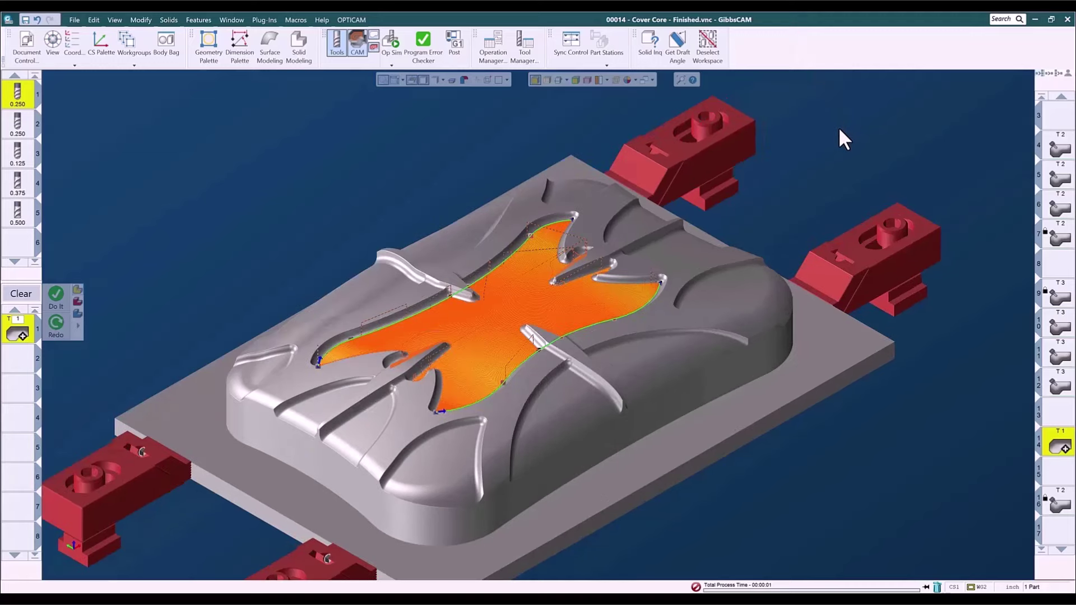
{"action": "scroll", "coordinate": [839, 130], "scroll_direction": "down", "scroll_amount": 1}
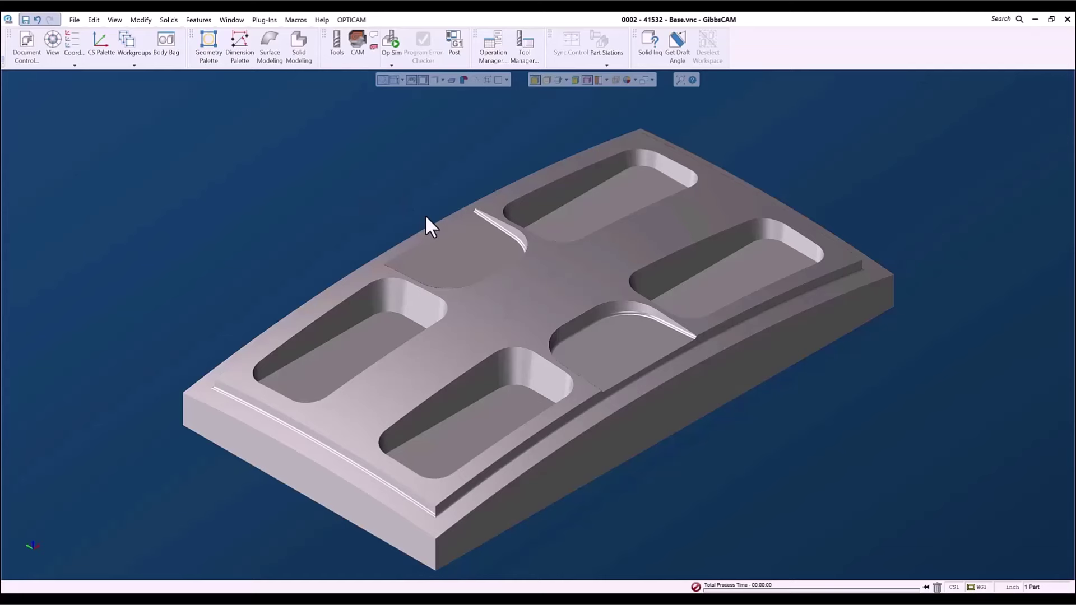
Step: Review the machine, material and stock settings of the "0002 - 41532 - Base.vnc" part
{"action": "left_click", "coordinate": [23, 47]}
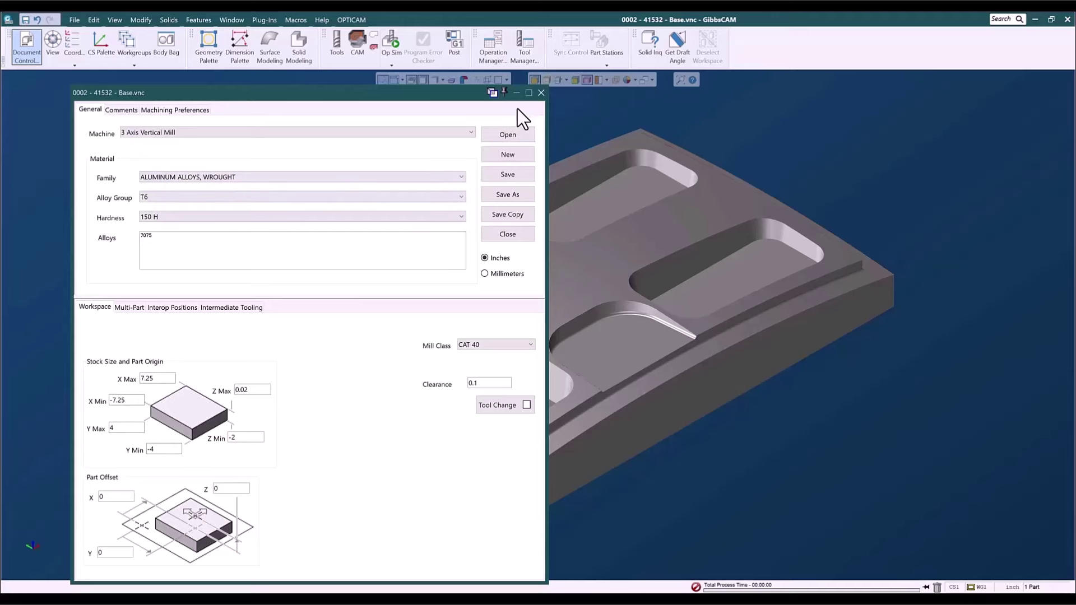
{"action": "left_click", "coordinate": [540, 93]}
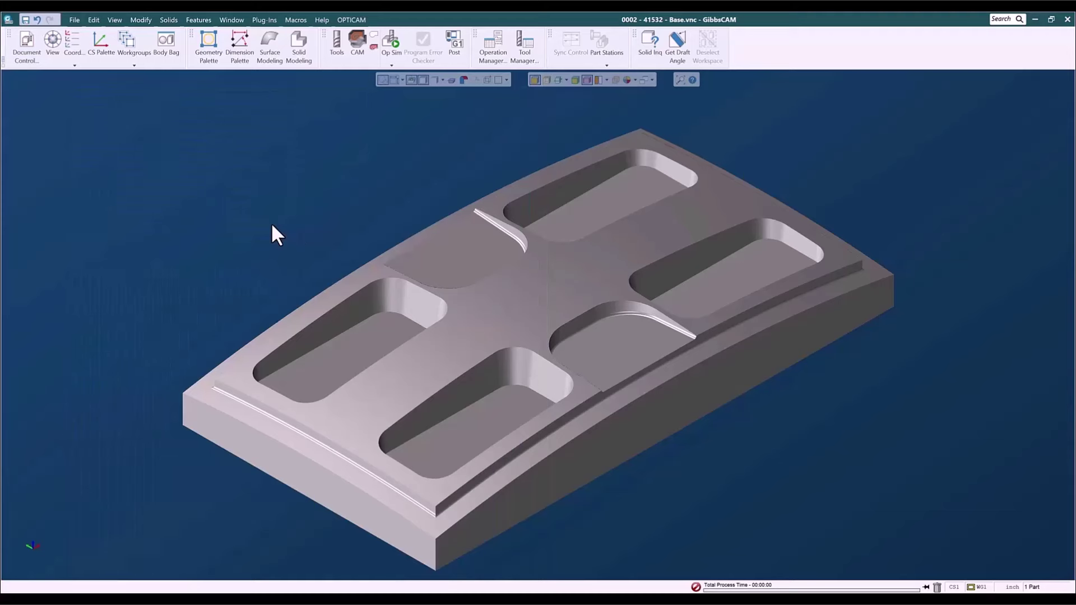
Step: Open Solid Inquiry and Get Draft Angle beside the part and check the floors of the four deep pockets
{"action": "left_click", "coordinate": [648, 48]}
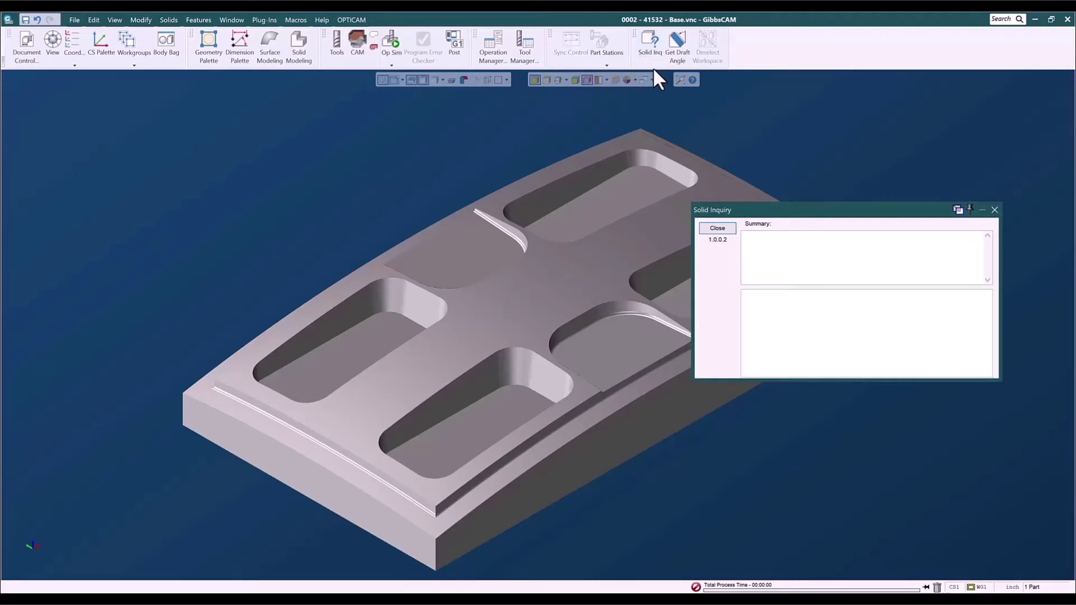
{"action": "left_click", "coordinate": [675, 50]}
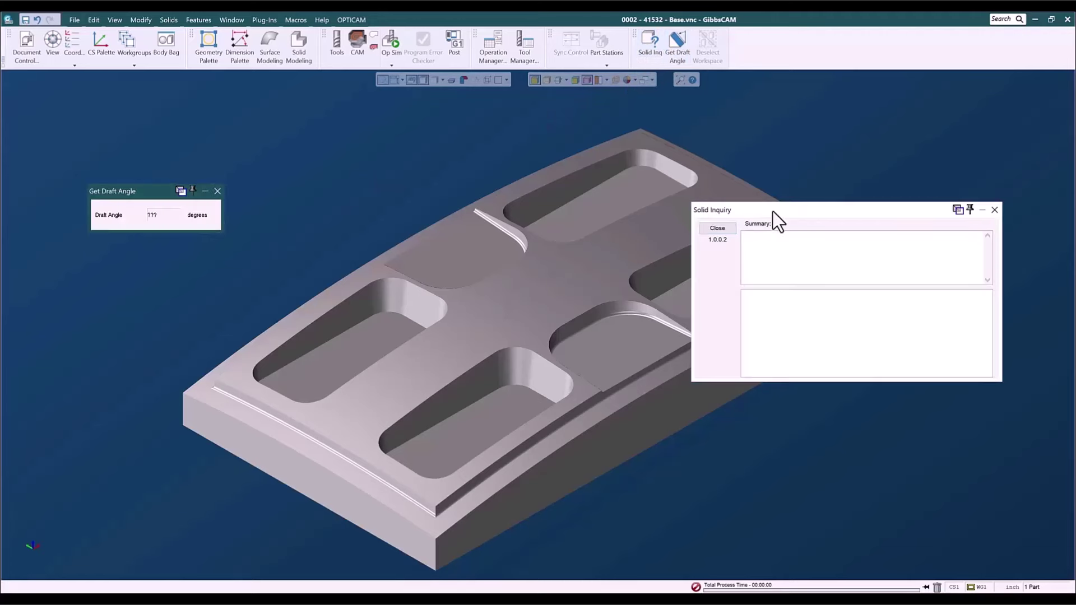
{"action": "left_click_drag", "start_coordinate": [775, 213], "coordinate": [815, 359]}
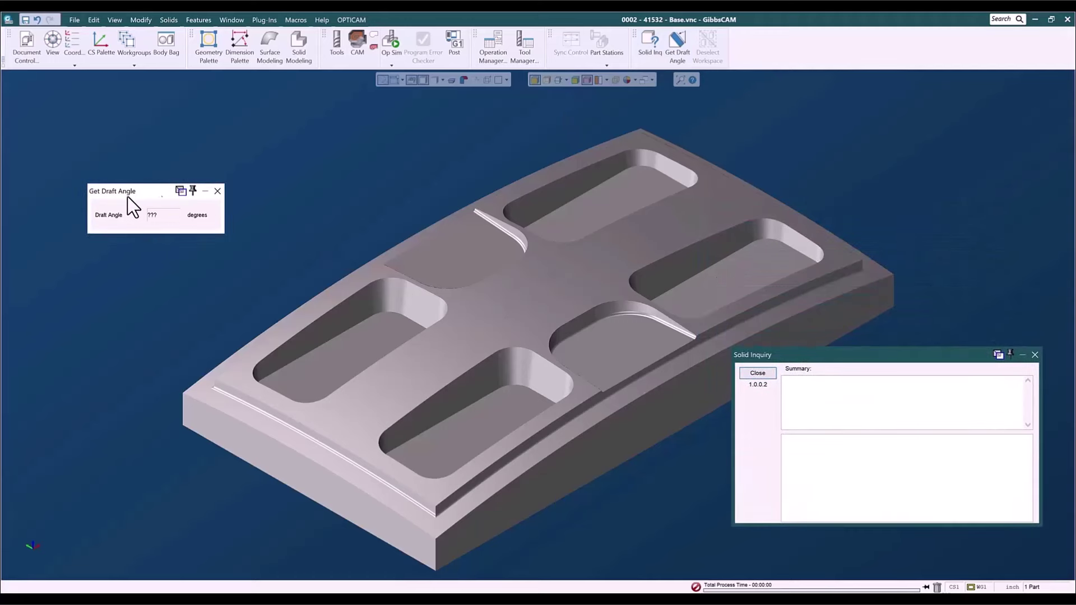
{"action": "left_click_drag", "start_coordinate": [126, 196], "coordinate": [127, 200]}
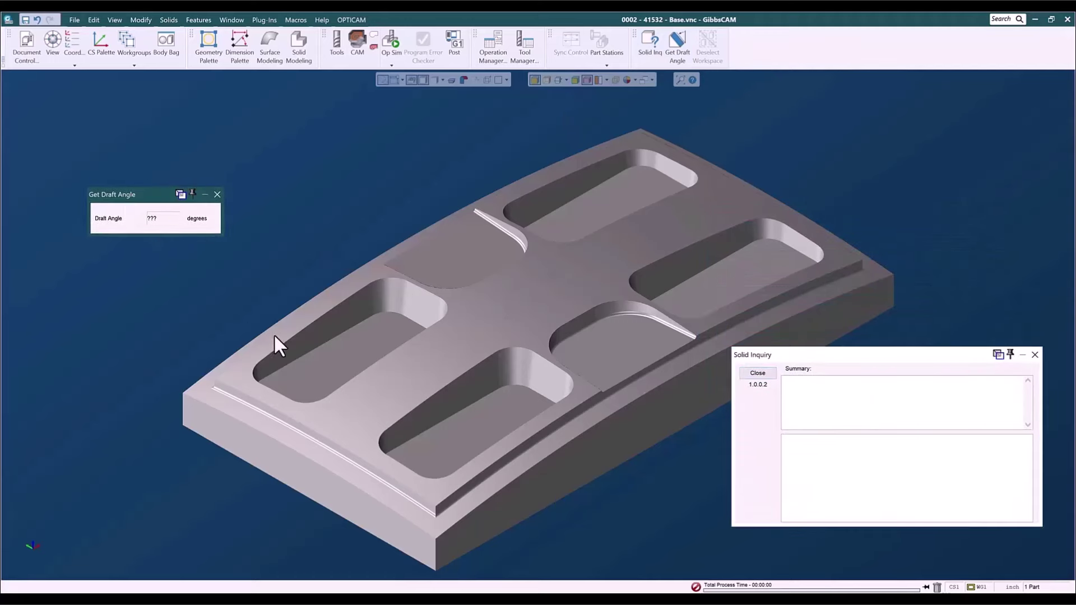
{"action": "left_click", "coordinate": [338, 357]}
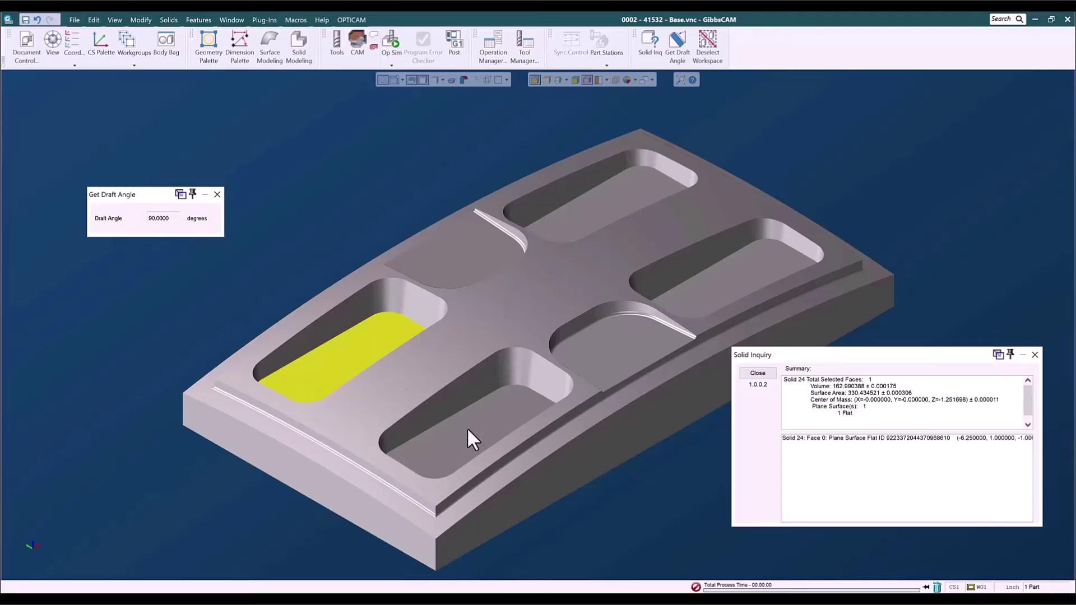
{"action": "left_click", "coordinate": [475, 427]}
{"action": "left_click", "coordinate": [701, 285]}
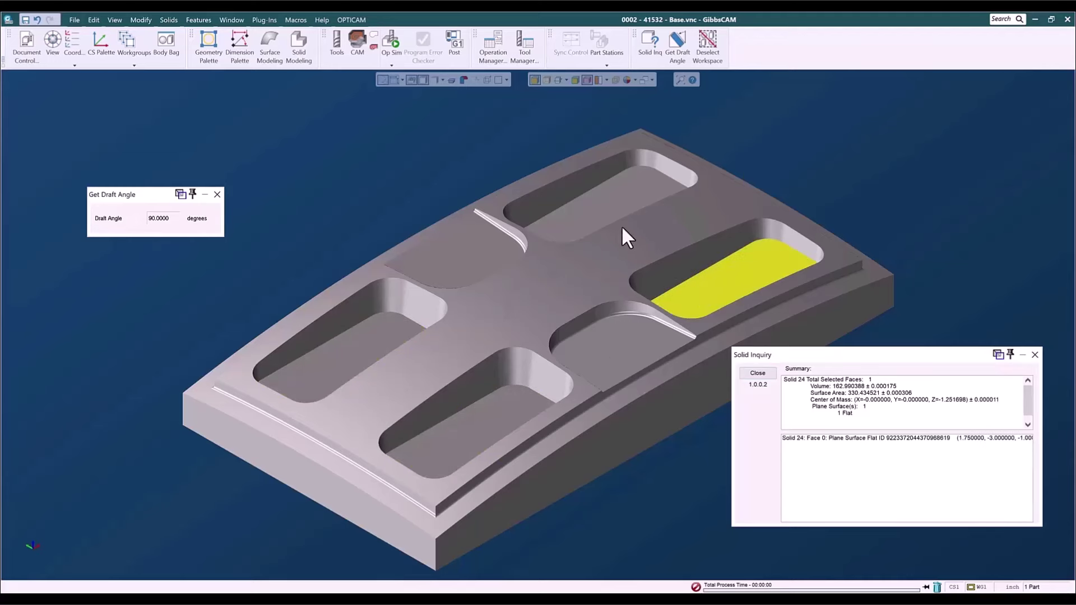
{"action": "left_click", "coordinate": [583, 203]}
Step: Check the surface type and draft angle of the floors of the two shallow recesses at the part's long edges
{"action": "left_click", "coordinate": [465, 263]}
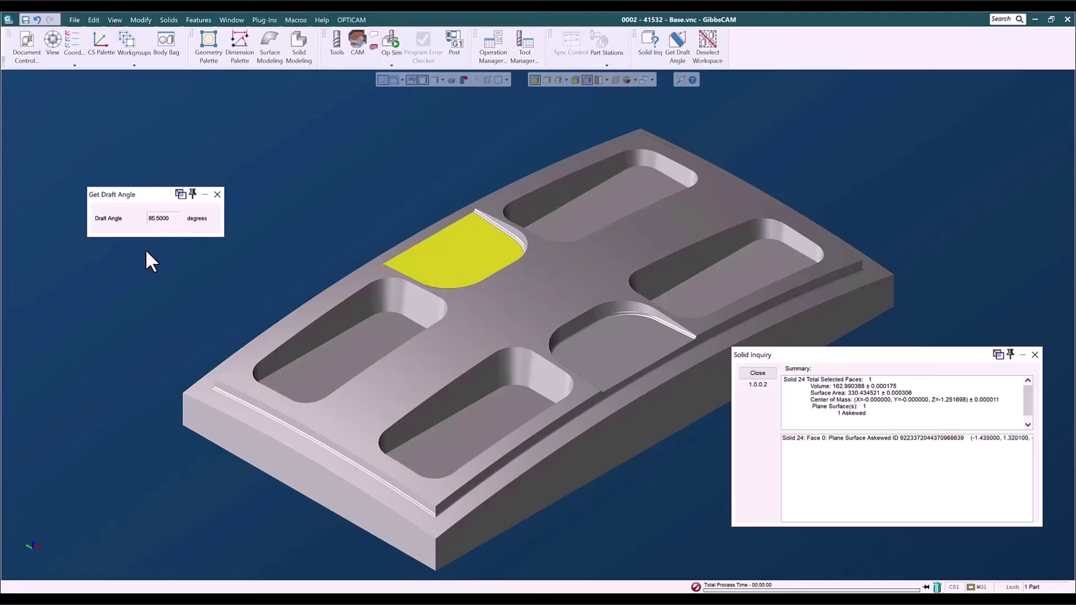
{"action": "left_click", "coordinate": [614, 345]}
{"action": "left_click", "coordinate": [434, 250]}
Step: Check the surface type and draft angle of the side walls and rounded corners in the two front deep pockets
{"action": "left_click", "coordinate": [319, 336]}
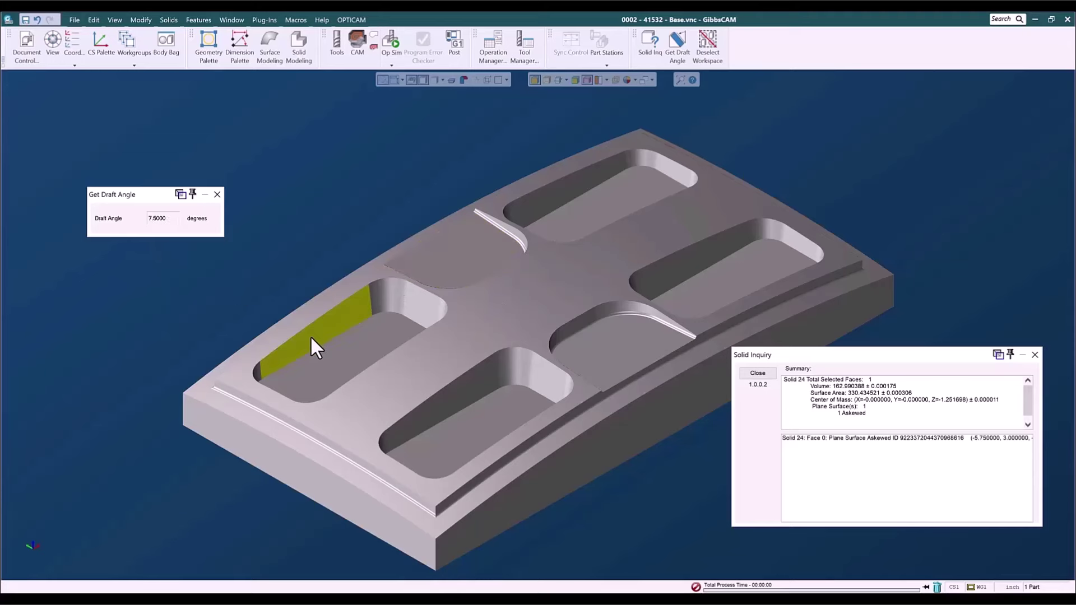
{"action": "left_click", "coordinate": [387, 297]}
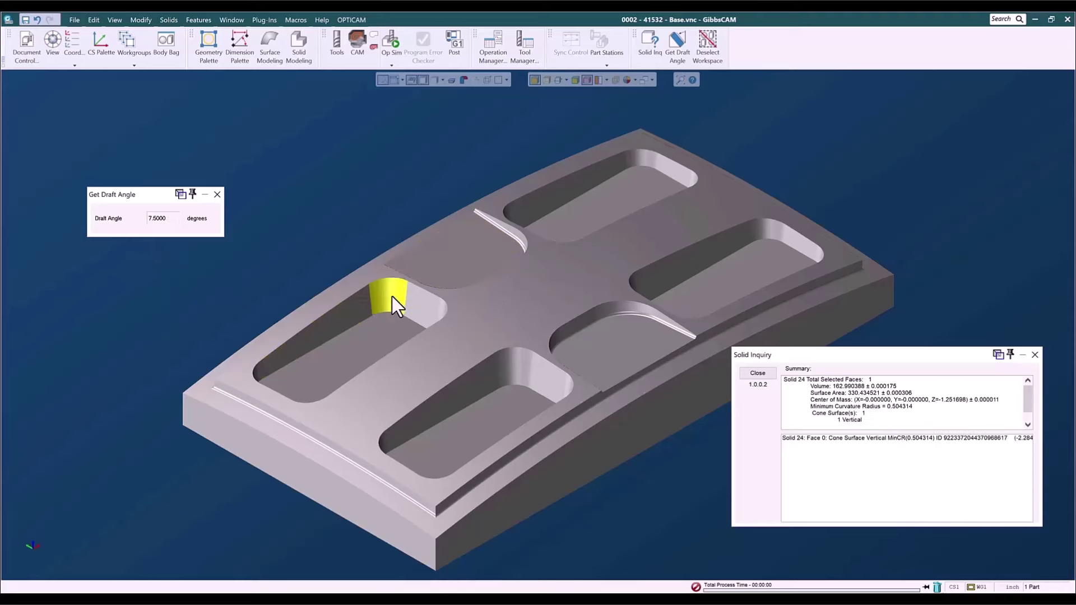
{"action": "left_click", "coordinate": [407, 297]}
{"action": "left_click", "coordinate": [471, 386]}
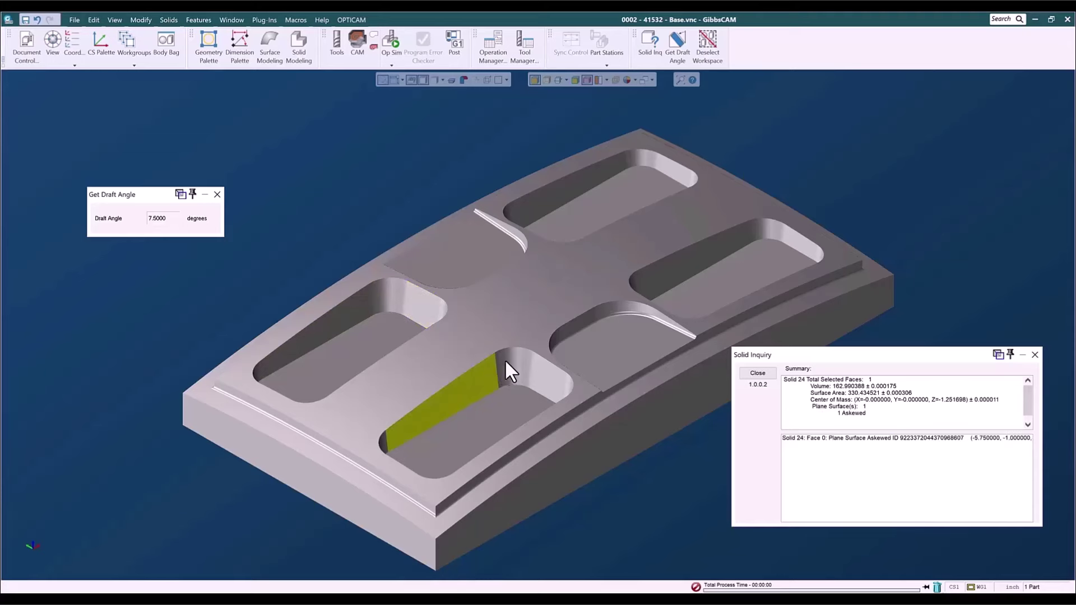
{"action": "left_click", "coordinate": [531, 371]}
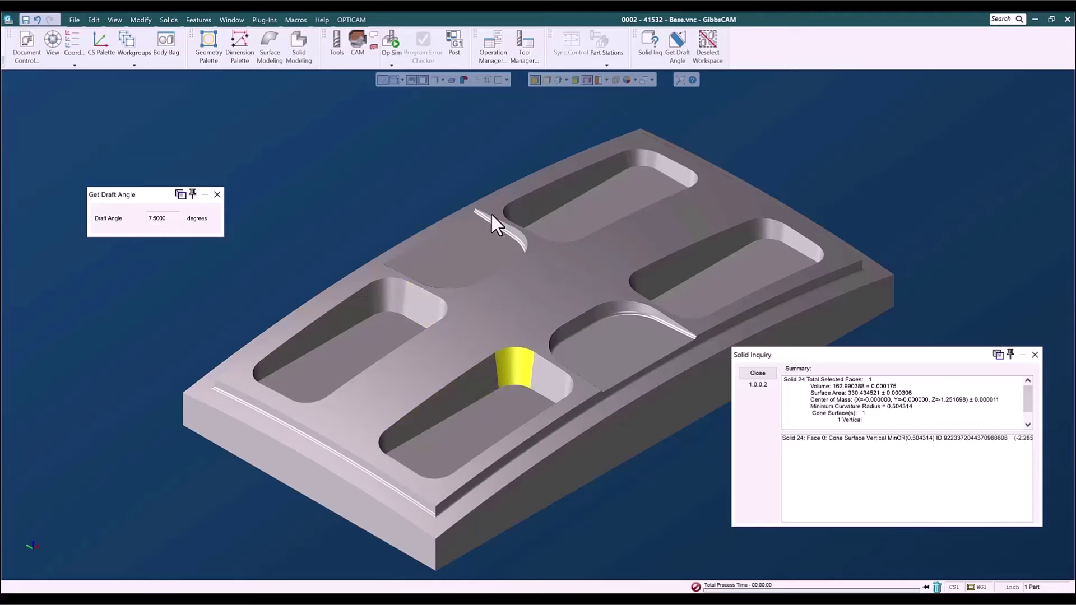
Step: Check the surface type and draft angle of the straight and curved walls around the two shallow recesses
{"action": "left_click", "coordinate": [505, 226]}
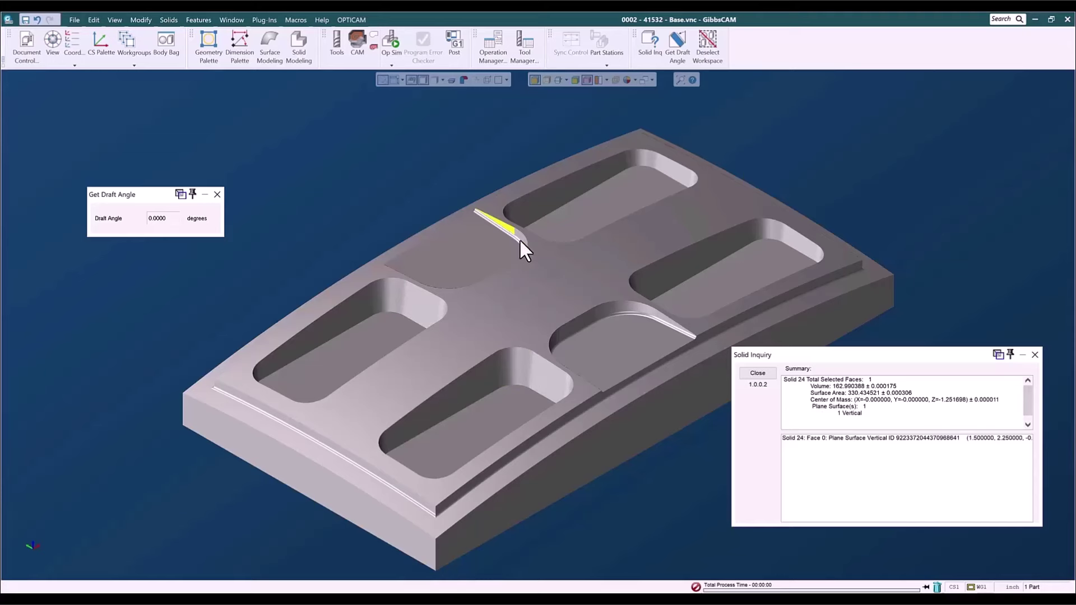
{"action": "left_click", "coordinate": [522, 241]}
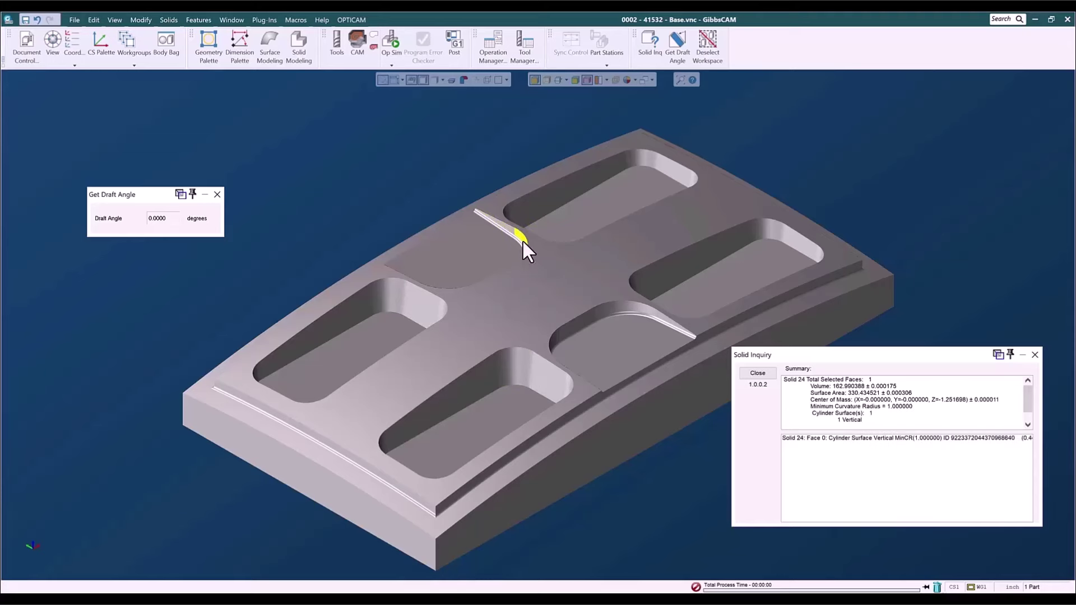
{"action": "left_click", "coordinate": [593, 313]}
{"action": "left_click", "coordinate": [615, 307]}
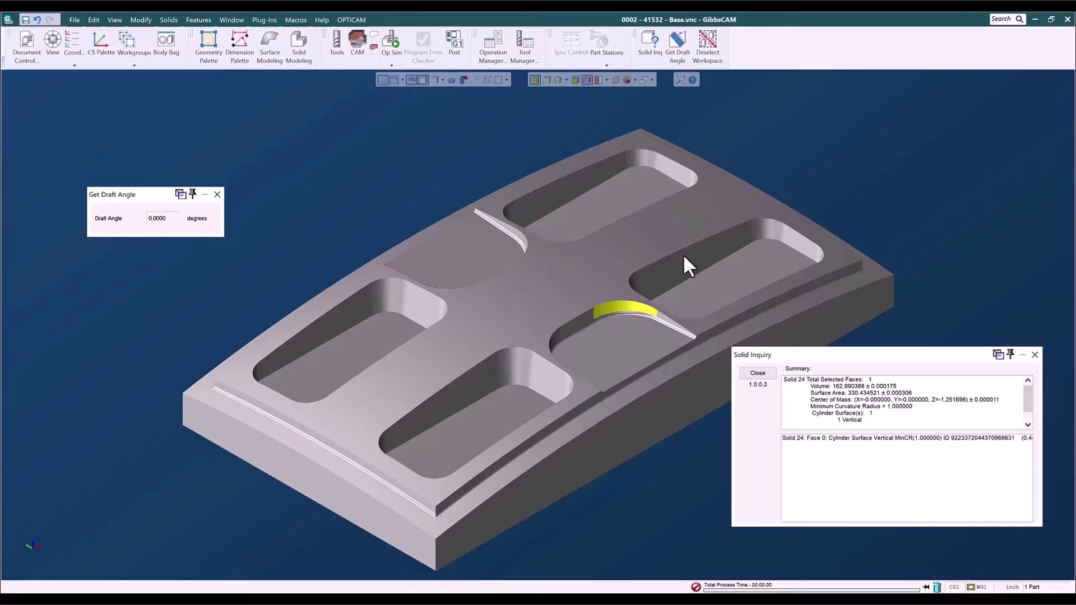
Step: Inspect the floor, corner and side wall of the rear deep pockets for surface type and draft angle
{"action": "left_click", "coordinate": [708, 288]}
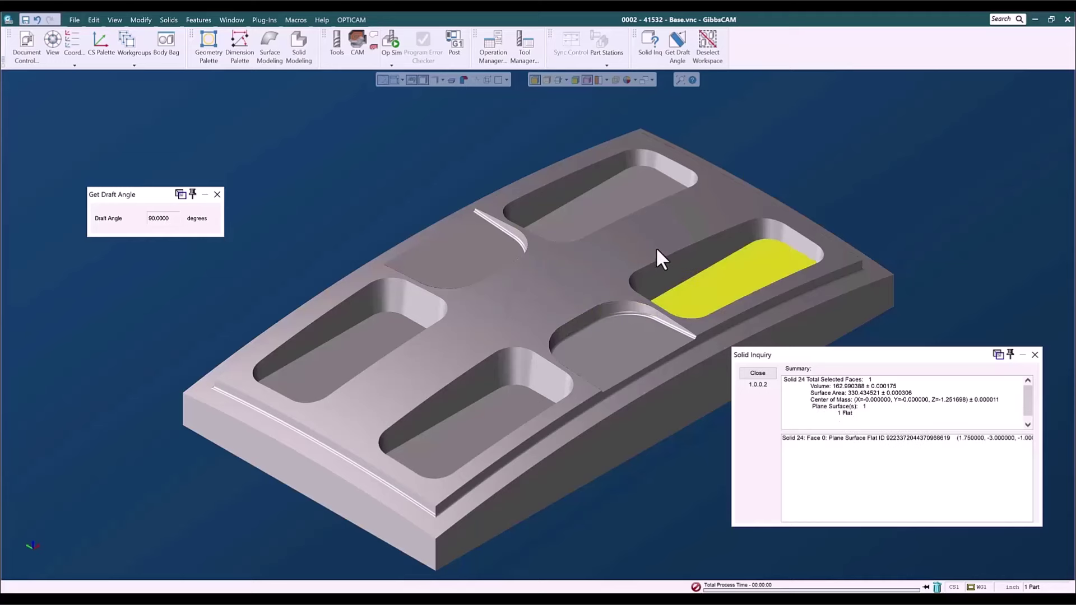
{"action": "left_click", "coordinate": [617, 215]}
{"action": "left_click", "coordinate": [635, 280]}
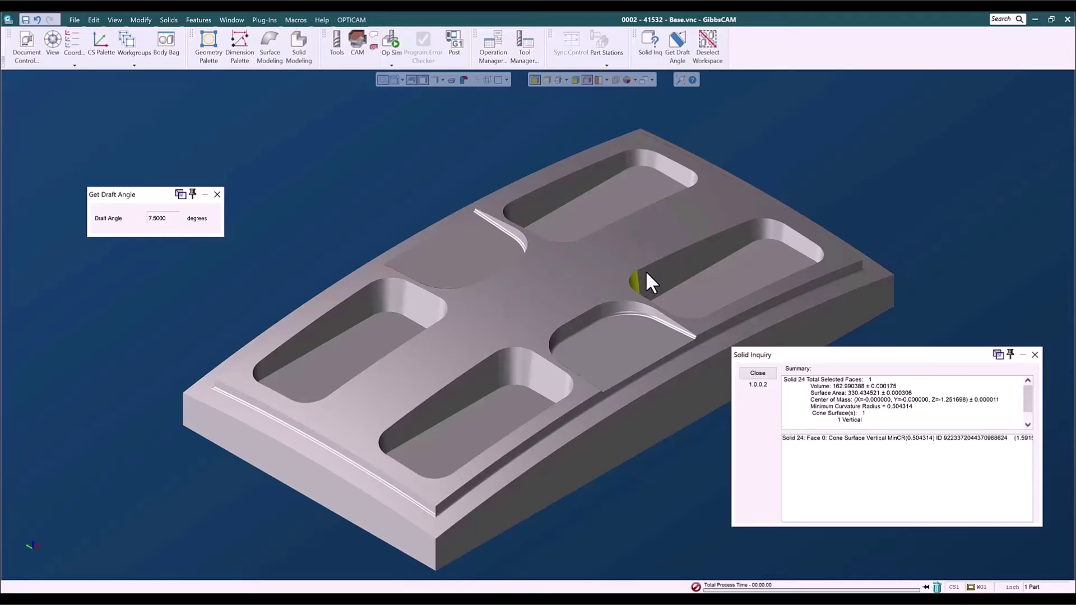
{"action": "left_click", "coordinate": [646, 272]}
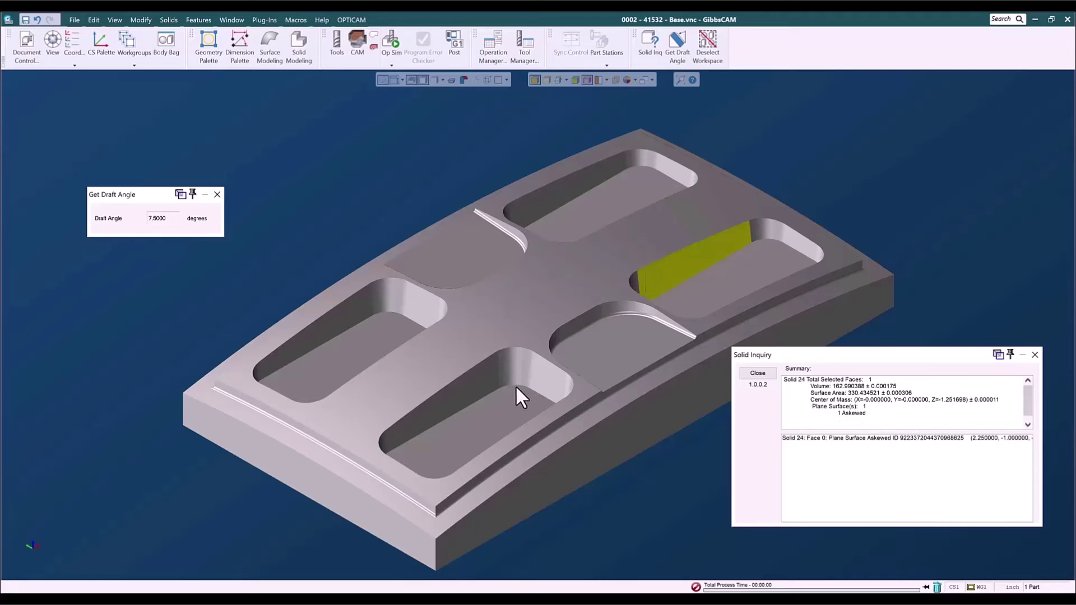
Step: Recheck the draft angle of a shallow recess floor against the straight walls of both recesses
{"action": "left_click", "coordinate": [591, 342]}
{"action": "left_click", "coordinate": [464, 261]}
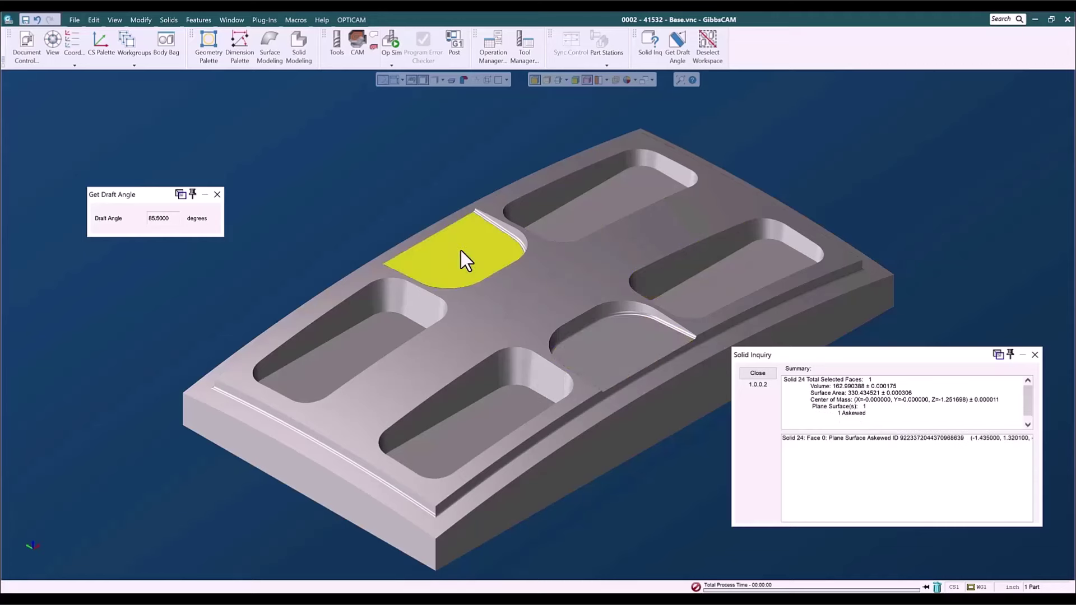
{"action": "left_click", "coordinate": [510, 229]}
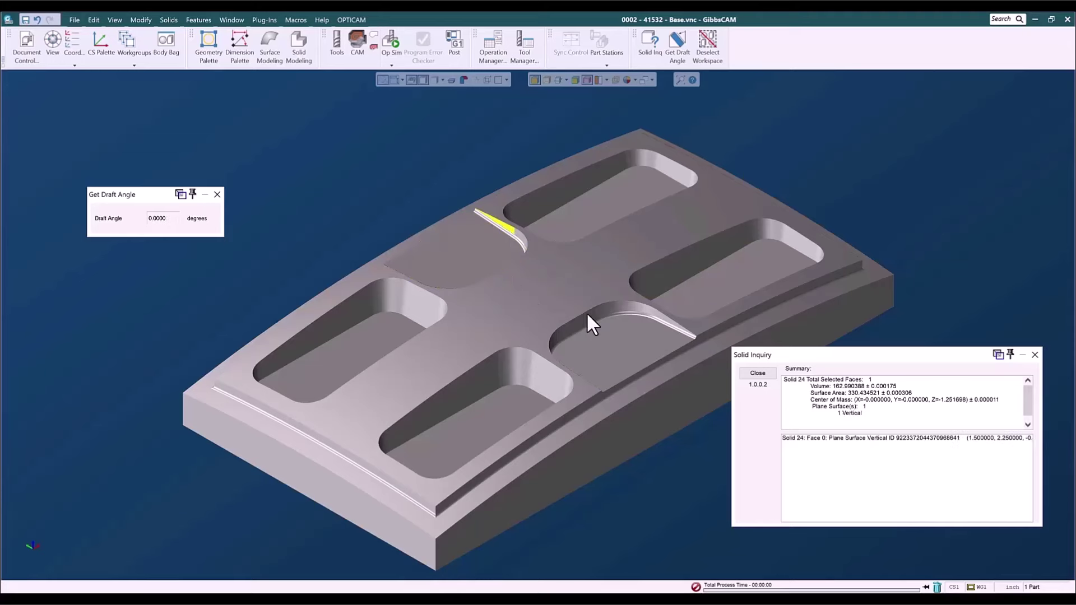
{"action": "left_click", "coordinate": [567, 324]}
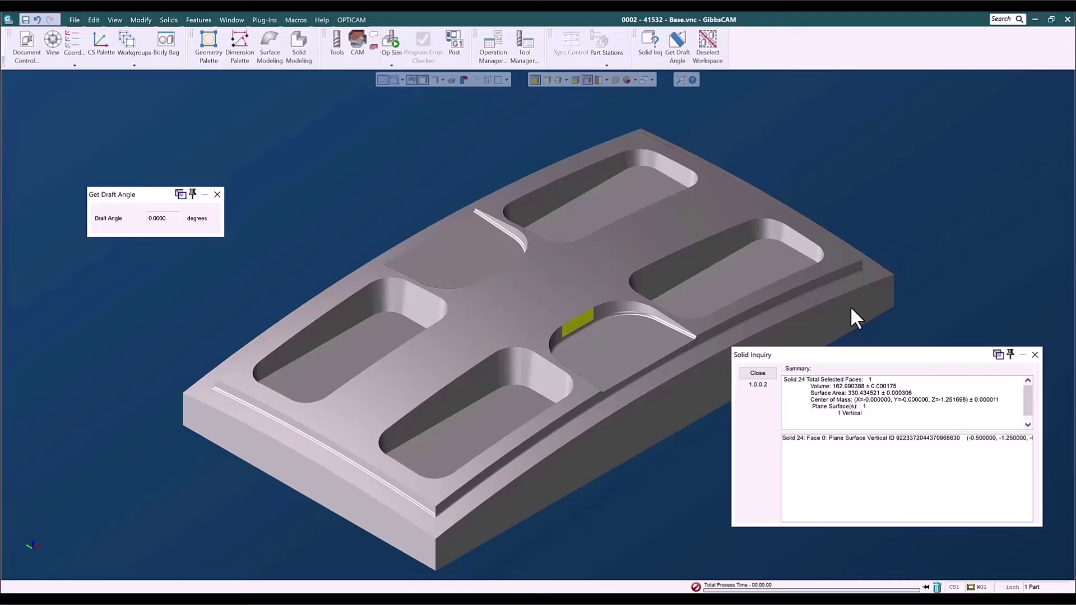
Step: Compare the minimum curvature radius of a recess corner and a deep pocket corner in Solid Inquiry, and close both inquiry windows
{"action": "left_click", "coordinate": [1034, 355]}
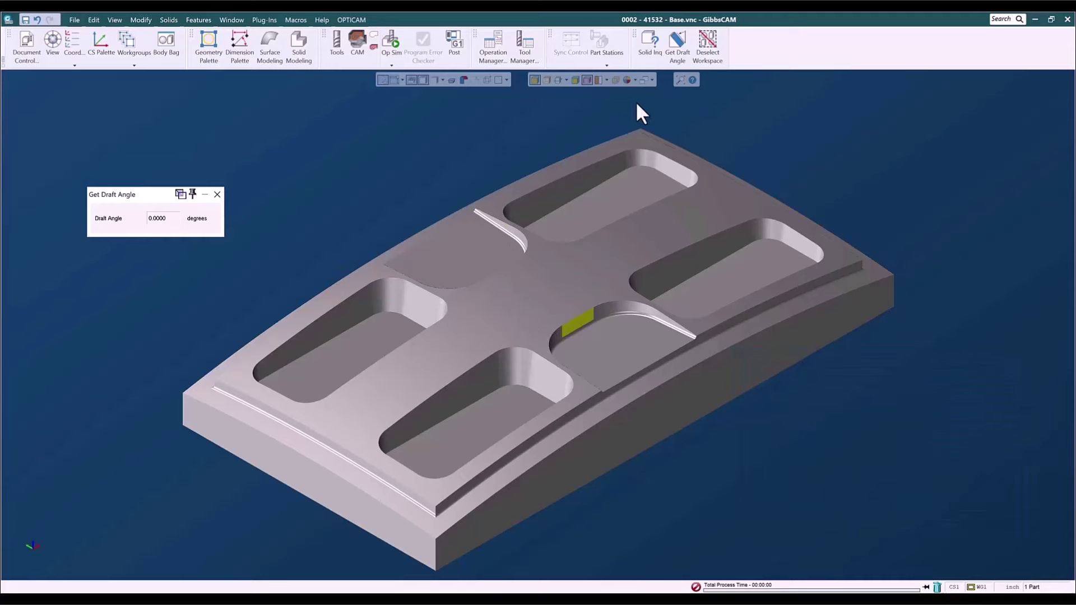
{"action": "left_click", "coordinate": [649, 49]}
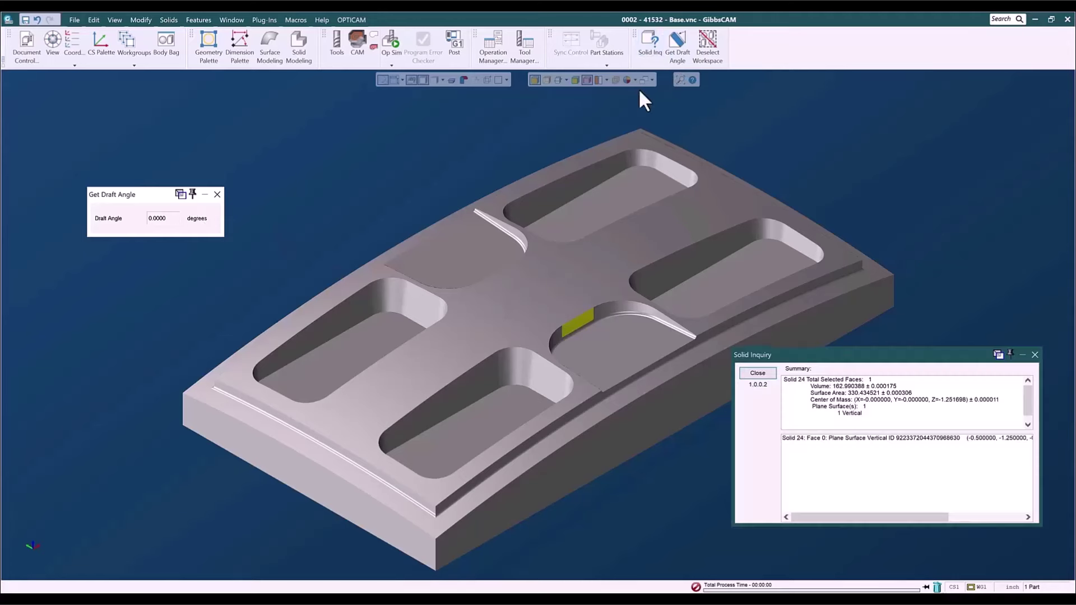
{"action": "left_click", "coordinate": [217, 193]}
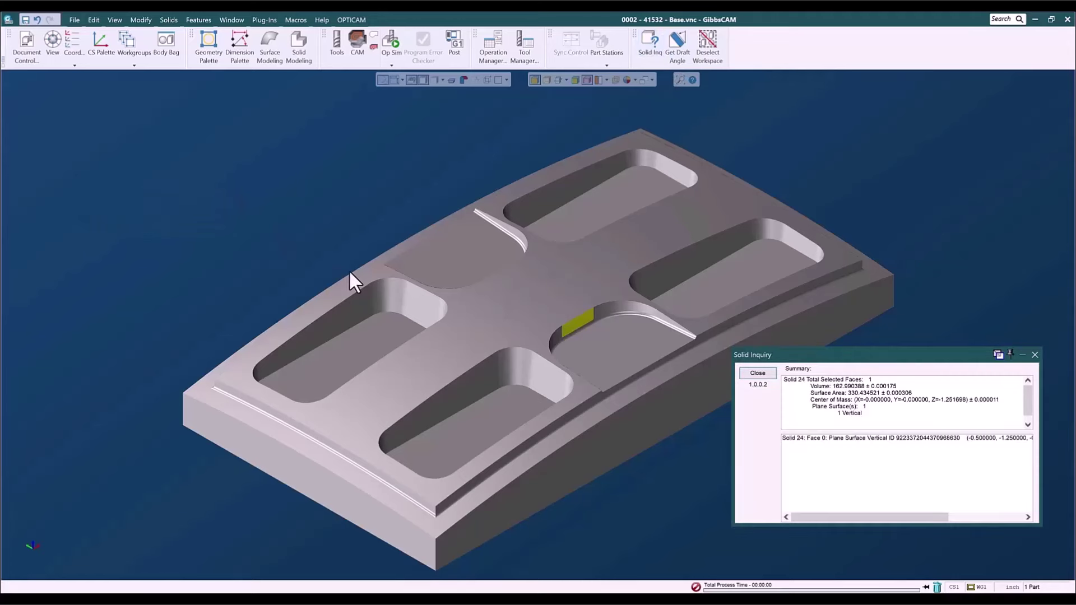
{"action": "left_click", "coordinate": [377, 296]}
{"action": "left_click", "coordinate": [617, 316]}
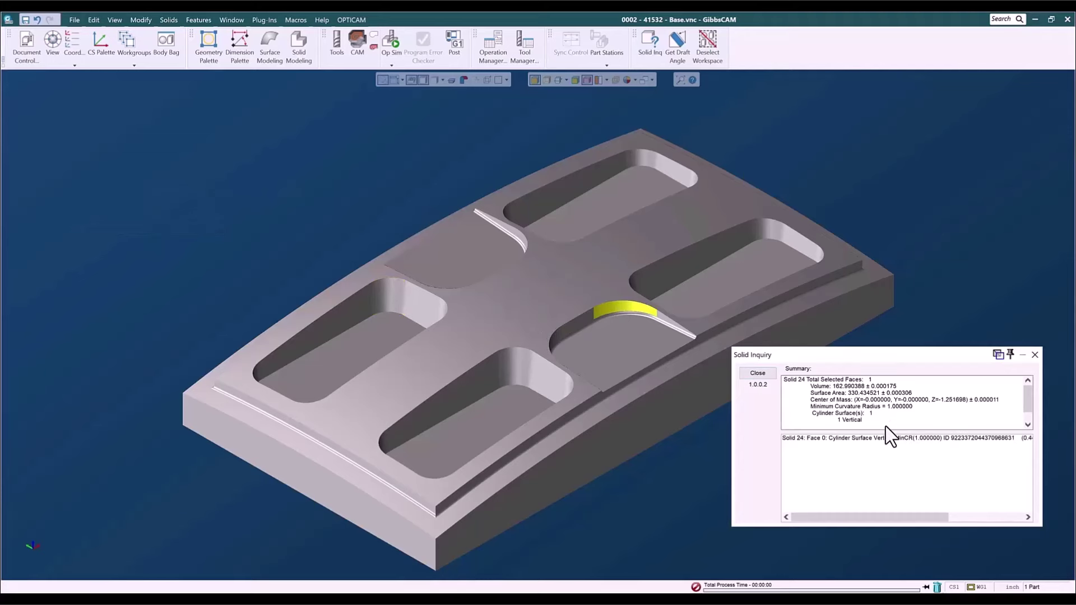
{"action": "left_click", "coordinate": [393, 304]}
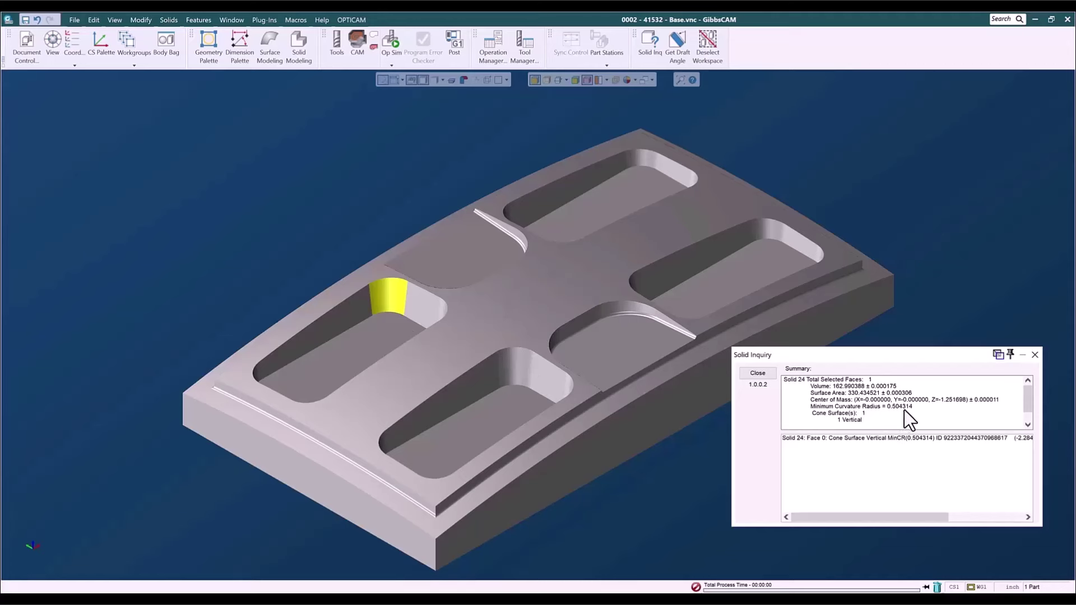
{"action": "left_click", "coordinate": [1034, 355]}
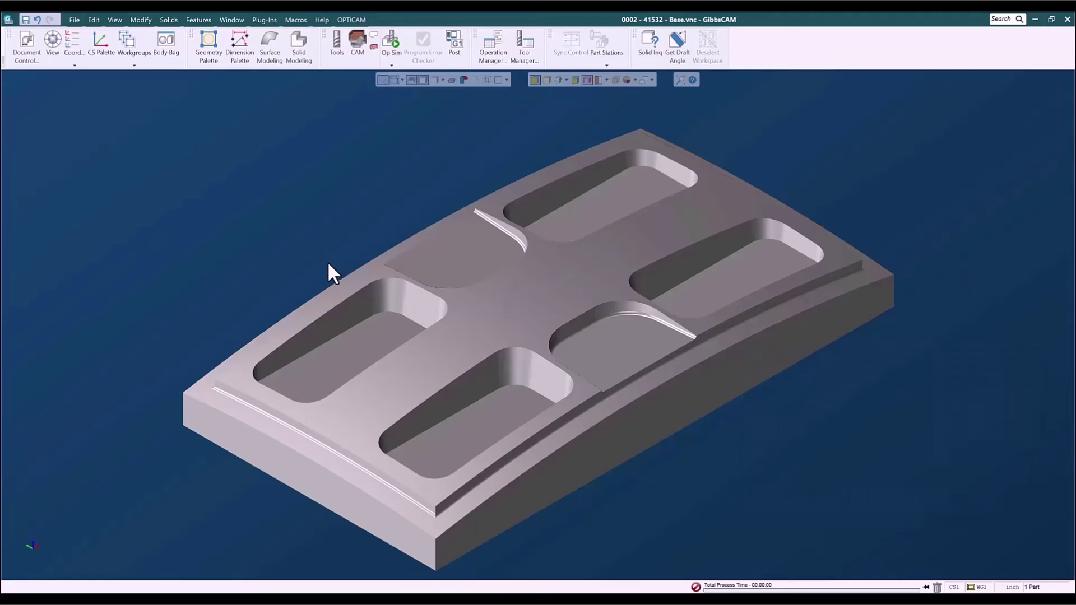
Step: Display the tool and CAM process lists, load the "3D Finishing List" tools and deselect them
{"action": "left_click", "coordinate": [334, 47]}
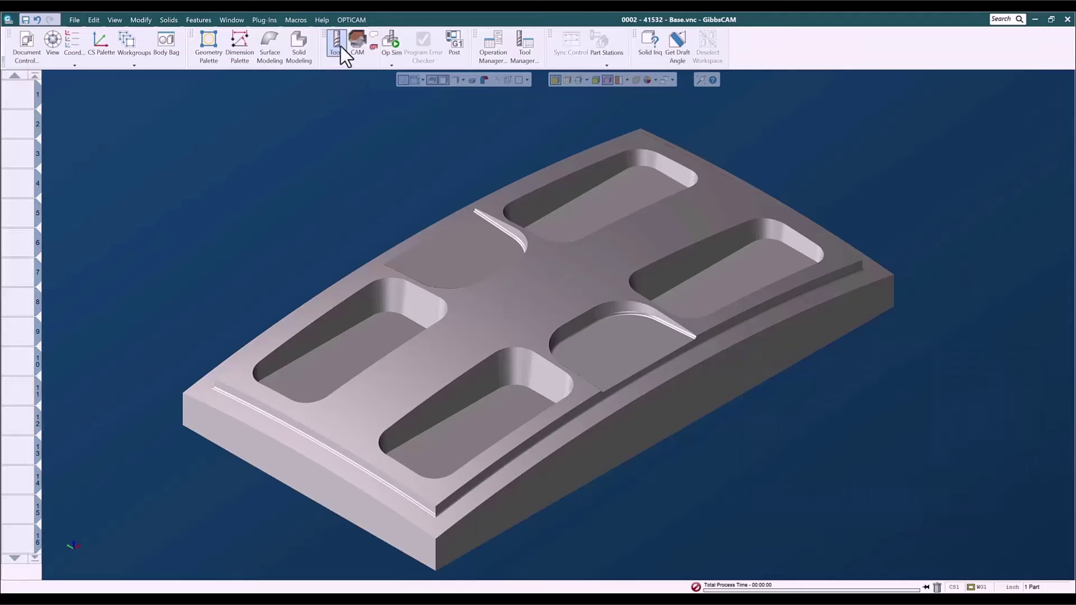
{"action": "left_click", "coordinate": [357, 43]}
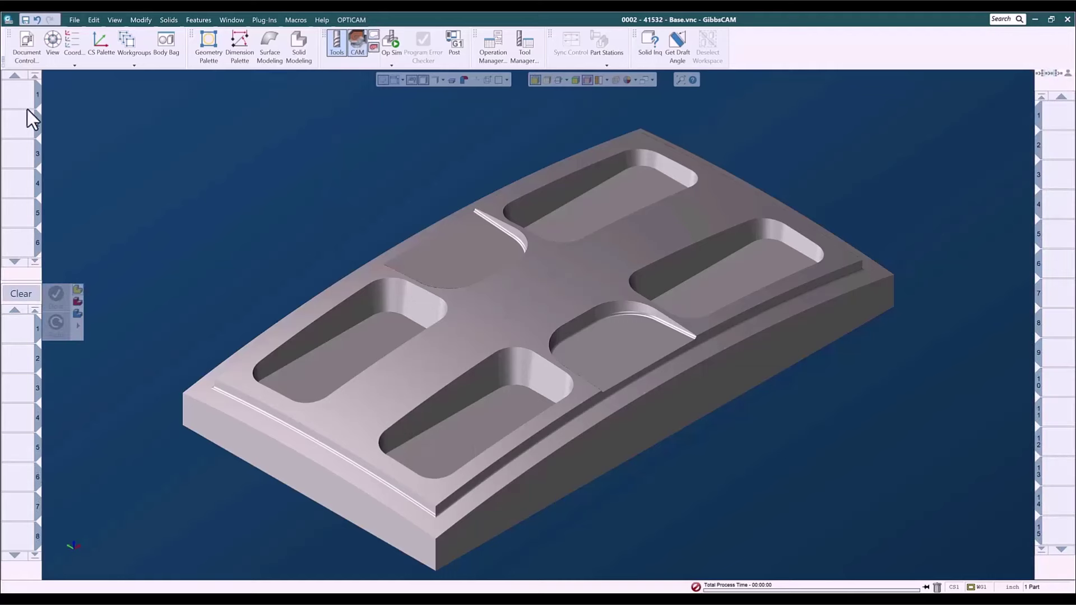
{"action": "right_click", "coordinate": [15, 95]}
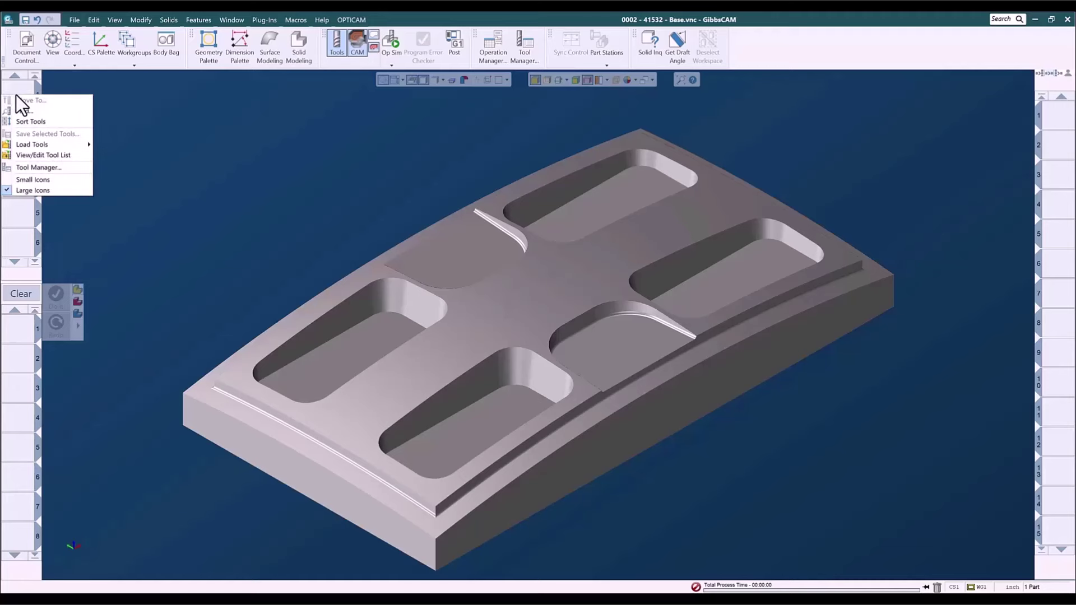
{"action": "mouse_move", "coordinate": [19, 143]}
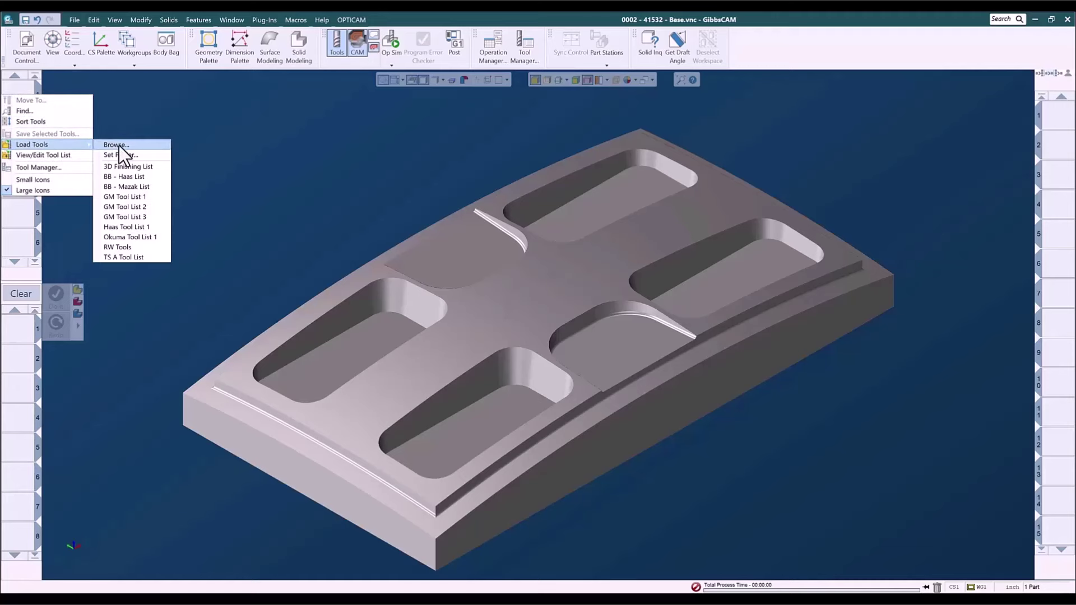
{"action": "left_click", "coordinate": [120, 167]}
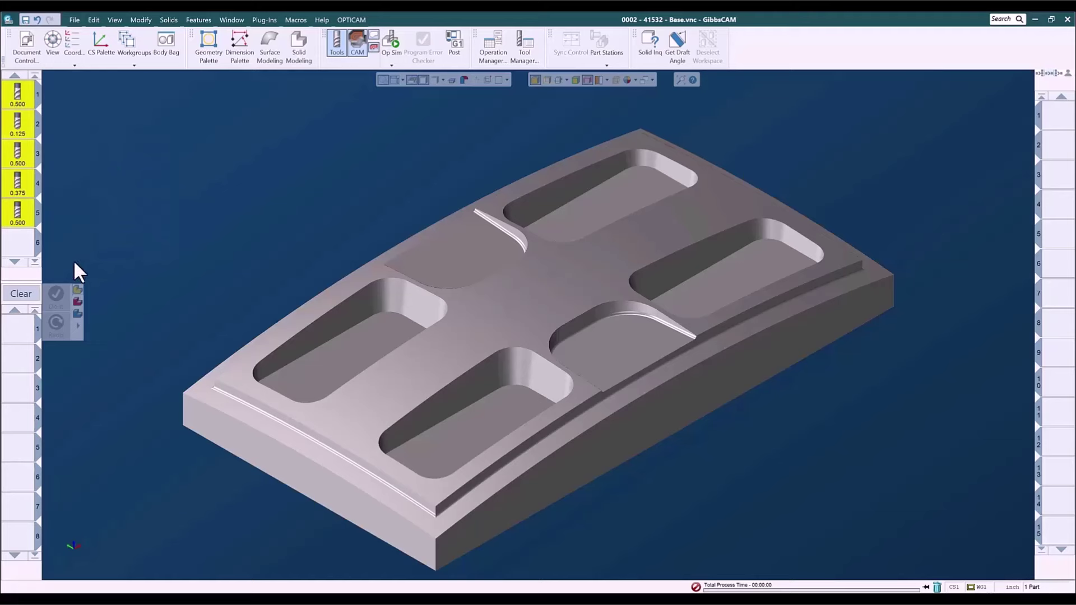
{"action": "left_click", "coordinate": [25, 244]}
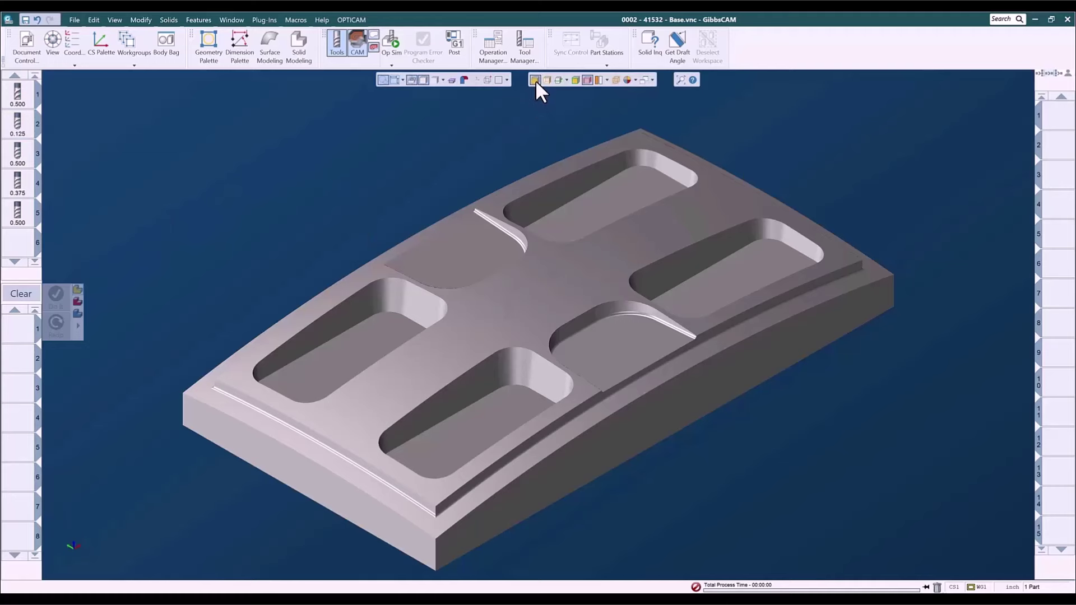
Step: Load the 3-axis roughing process "VM - 3D - .5r .04su" for the whole solid, generate its toolpath and deselect the operation
{"action": "left_click", "coordinate": [532, 269]}
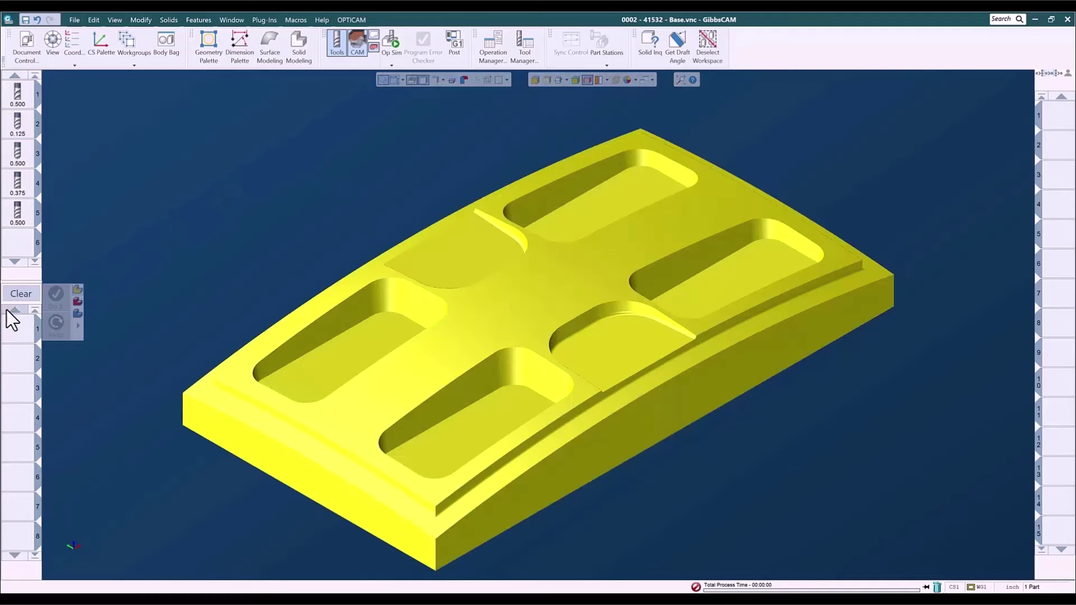
{"action": "right_click", "coordinate": [20, 328]}
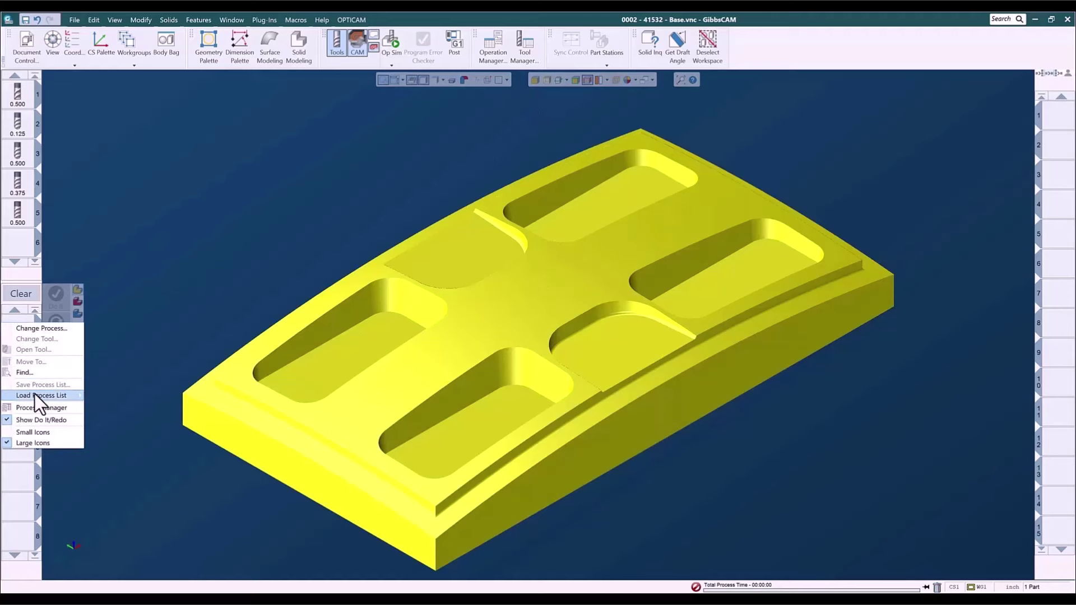
{"action": "mouse_move", "coordinate": [34, 395]}
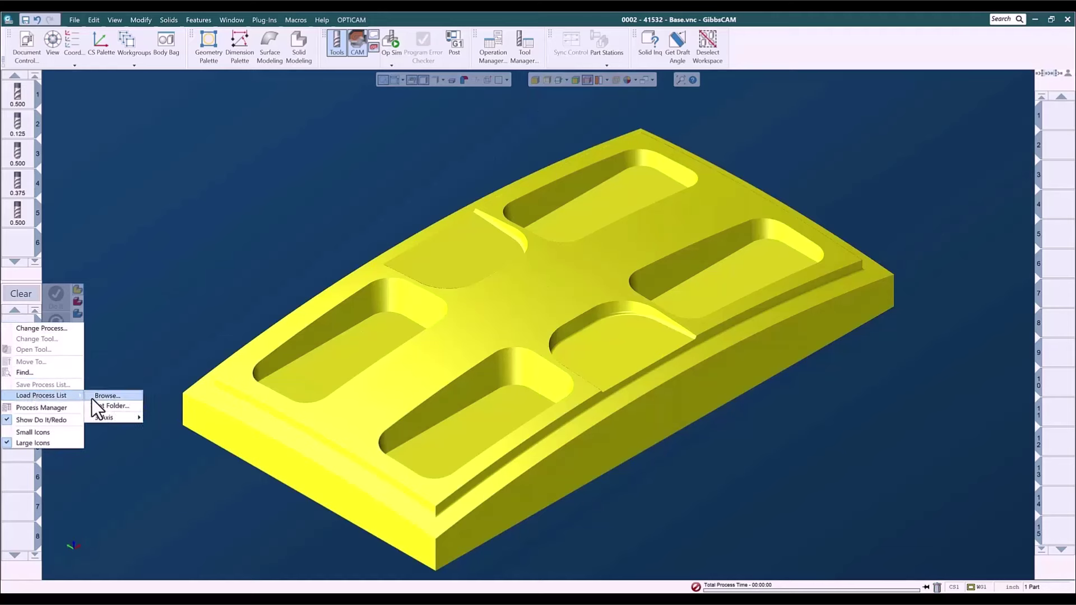
{"action": "mouse_move", "coordinate": [103, 416]}
{"action": "mouse_move", "coordinate": [177, 417]}
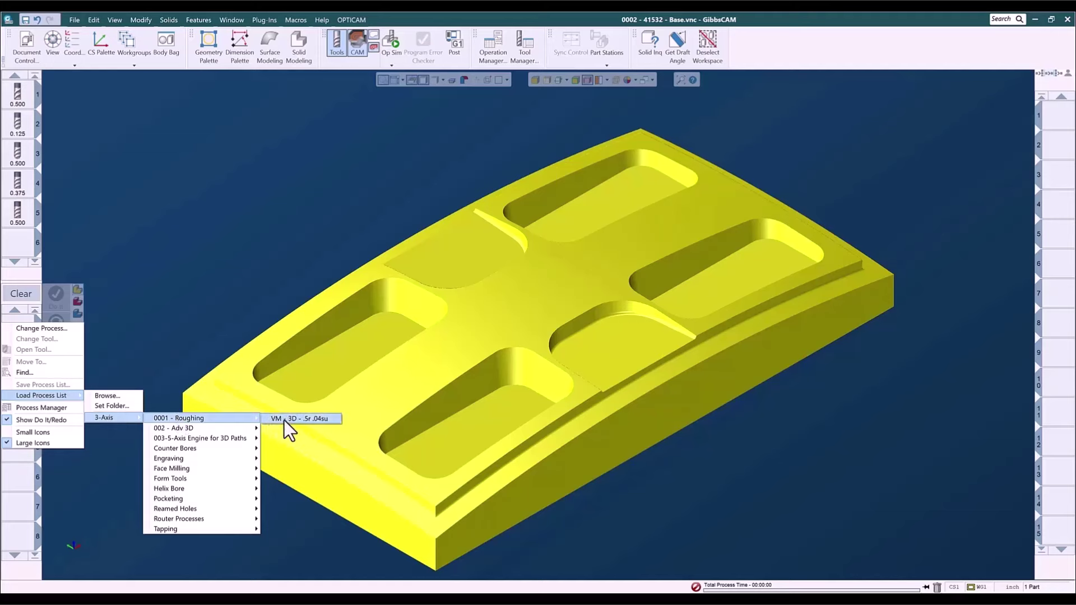
{"action": "left_click", "coordinate": [315, 419]}
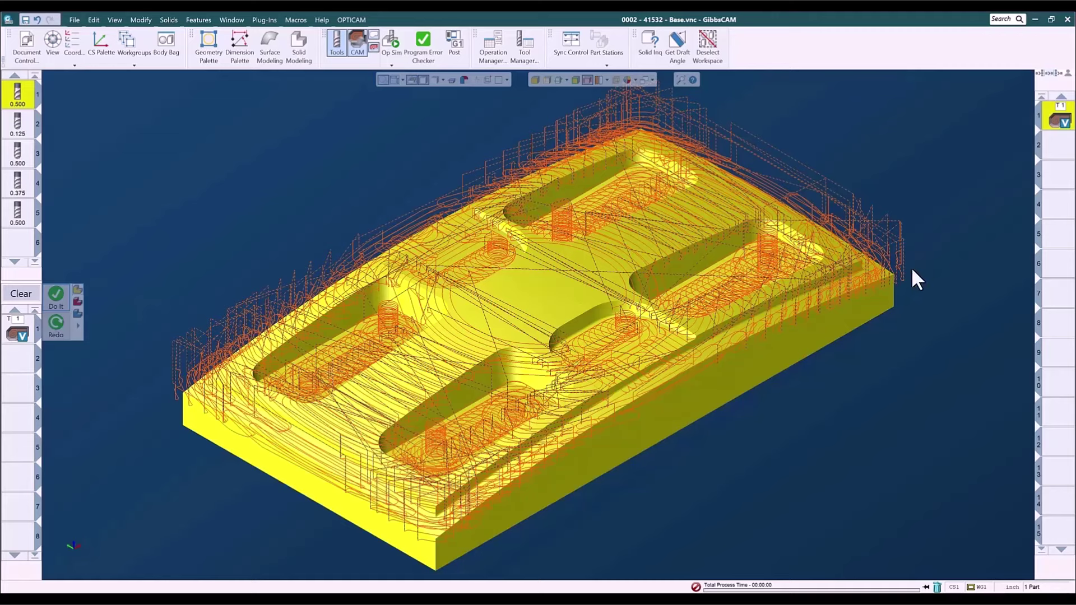
{"action": "left_click", "coordinate": [880, 171]}
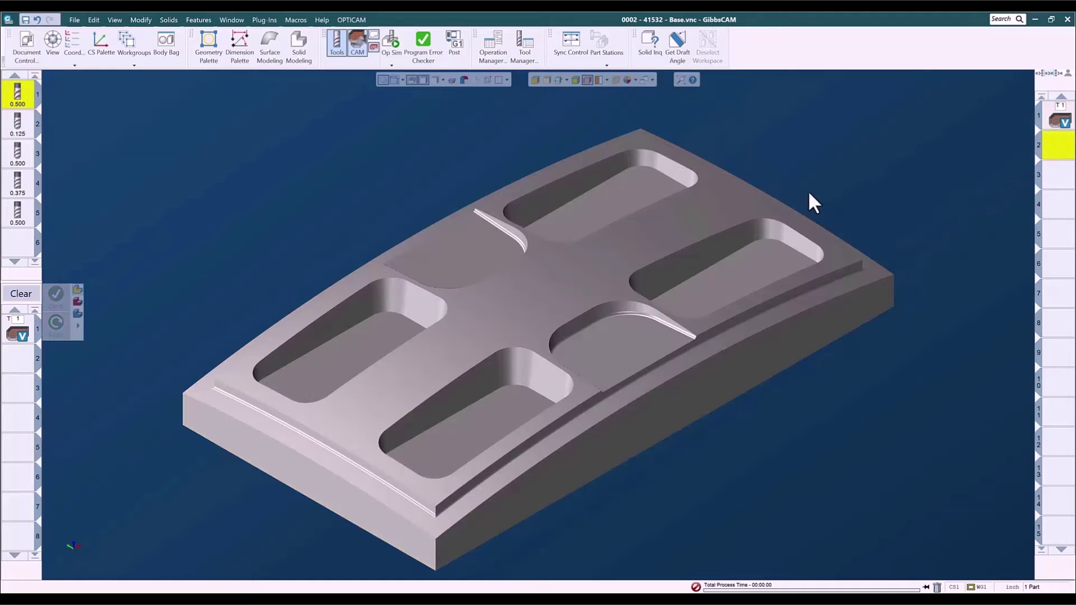
Step: Clear the process list, deselect the tool and load the 3-axis surface process "3AX - Surf - Morph 2 Surfaces"
{"action": "left_click", "coordinate": [23, 295]}
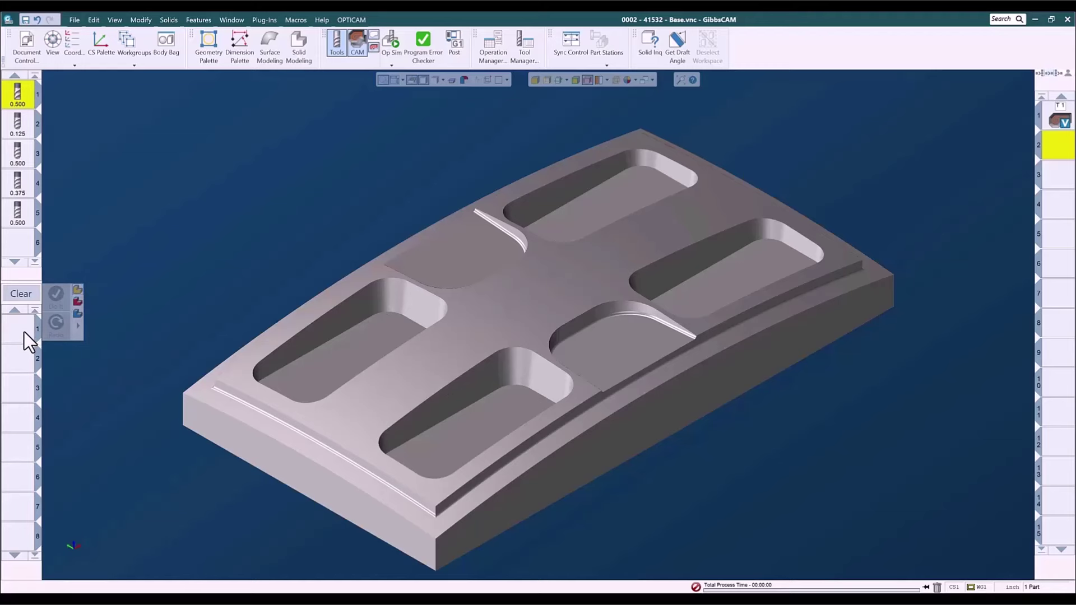
{"action": "left_click", "coordinate": [17, 254]}
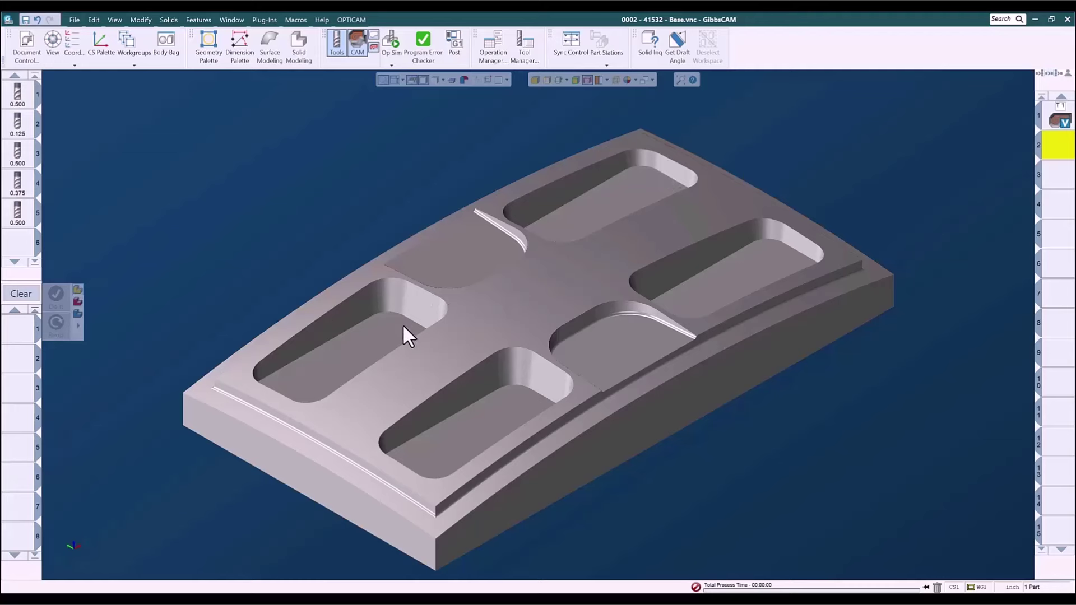
{"action": "right_click", "coordinate": [26, 336]}
{"action": "mouse_move", "coordinate": [29, 405]}
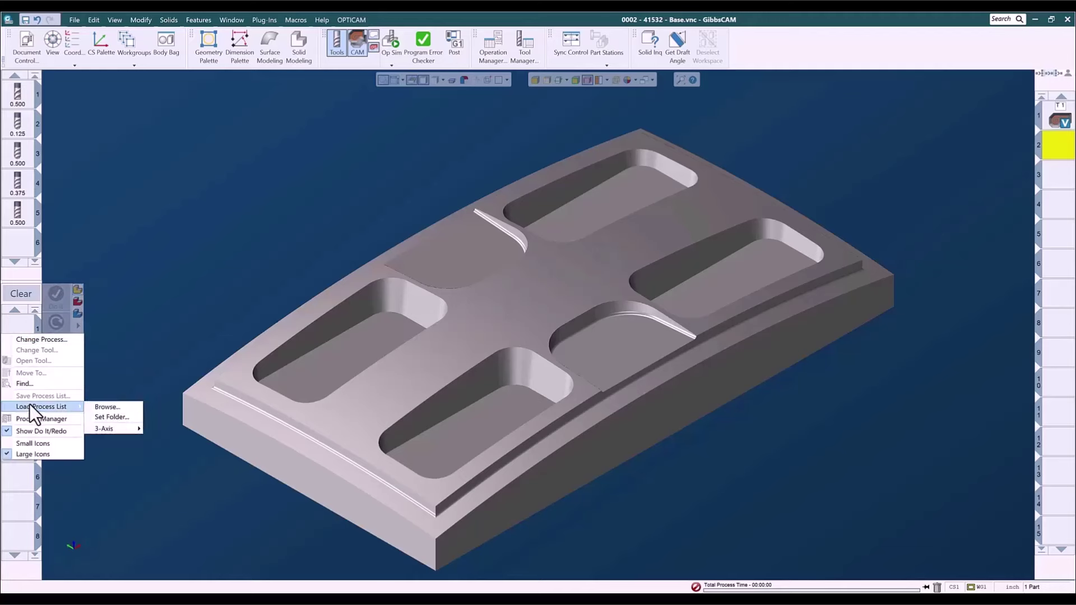
{"action": "mouse_move", "coordinate": [117, 434]}
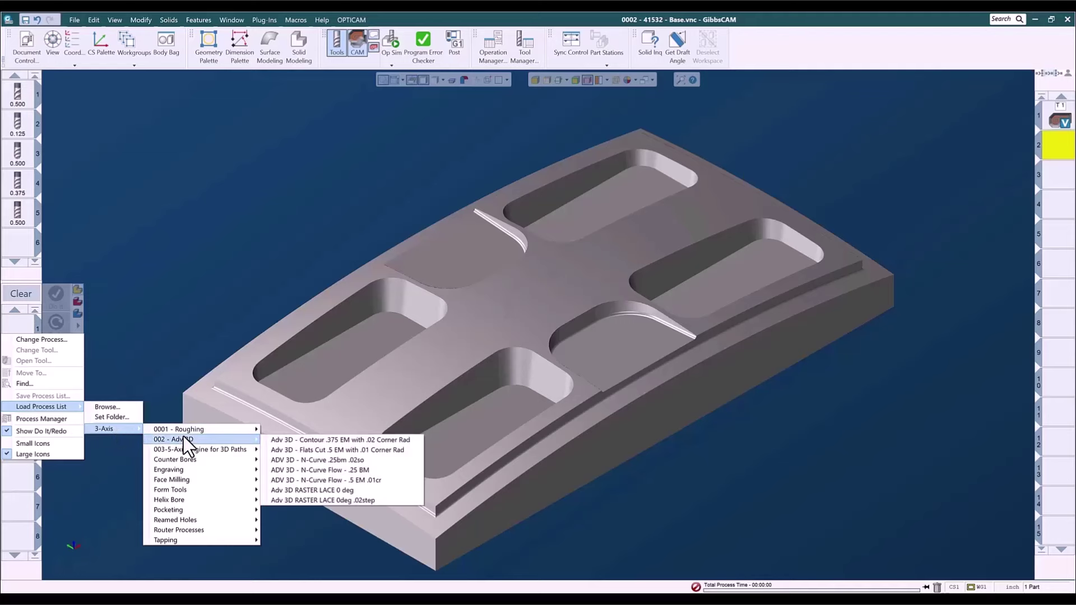
{"action": "mouse_move", "coordinate": [193, 449]}
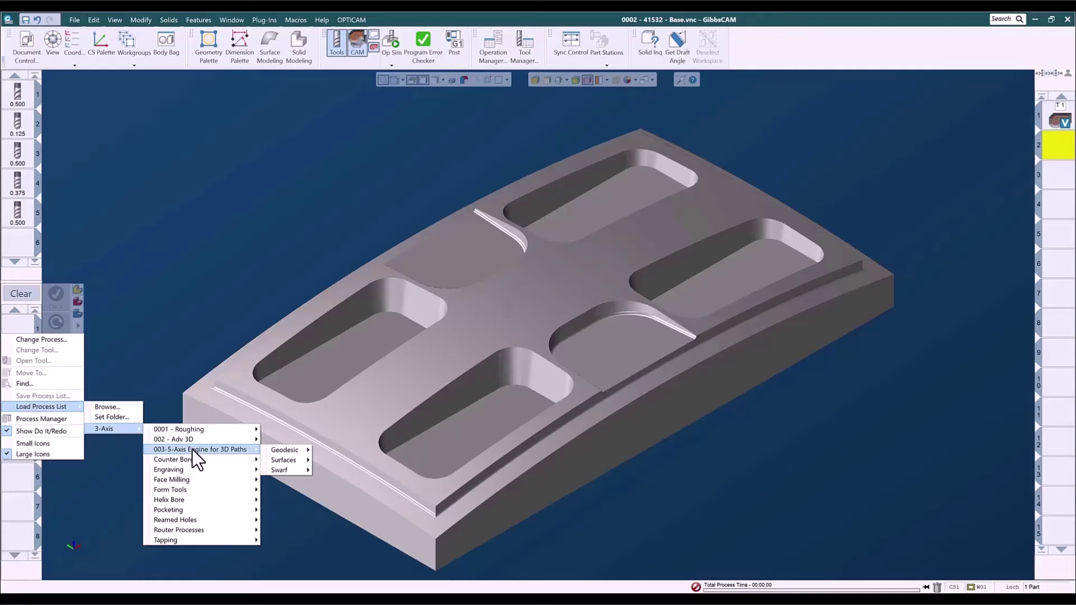
{"action": "mouse_move", "coordinate": [286, 459]}
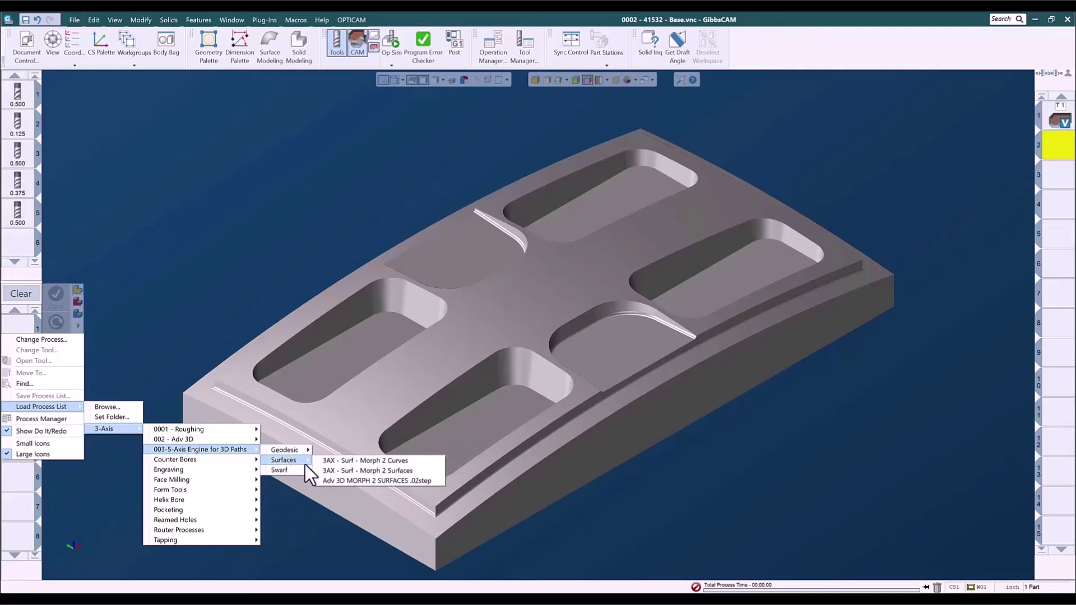
{"action": "left_click", "coordinate": [379, 472]}
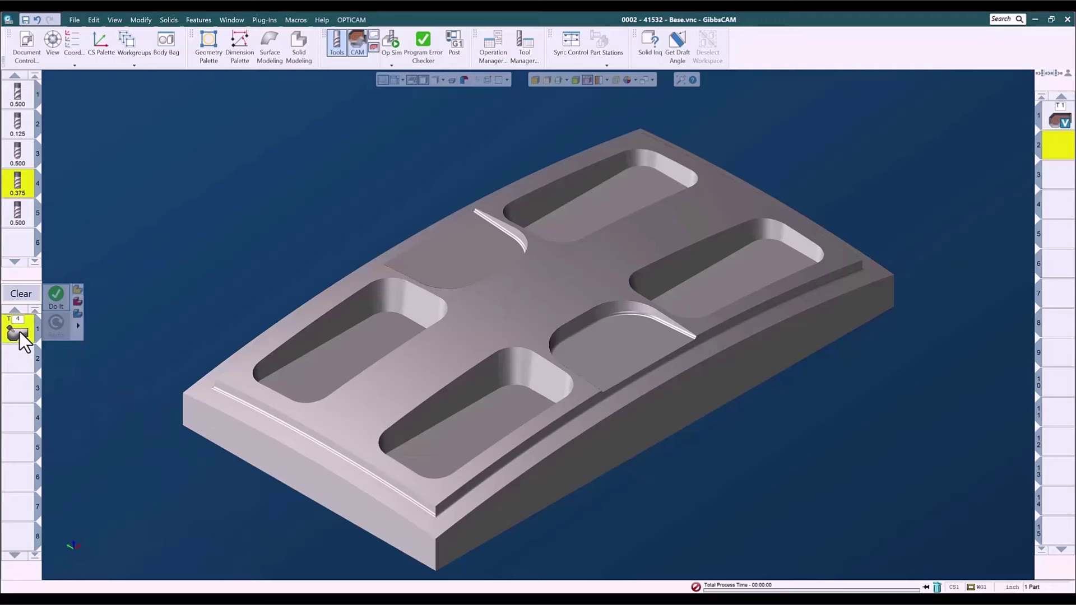
Step: In the loaded process's surface paths, start the drive surface selection with one deep pocket's wall and all faces tangent to it
{"action": "double_click", "coordinate": [19, 335]}
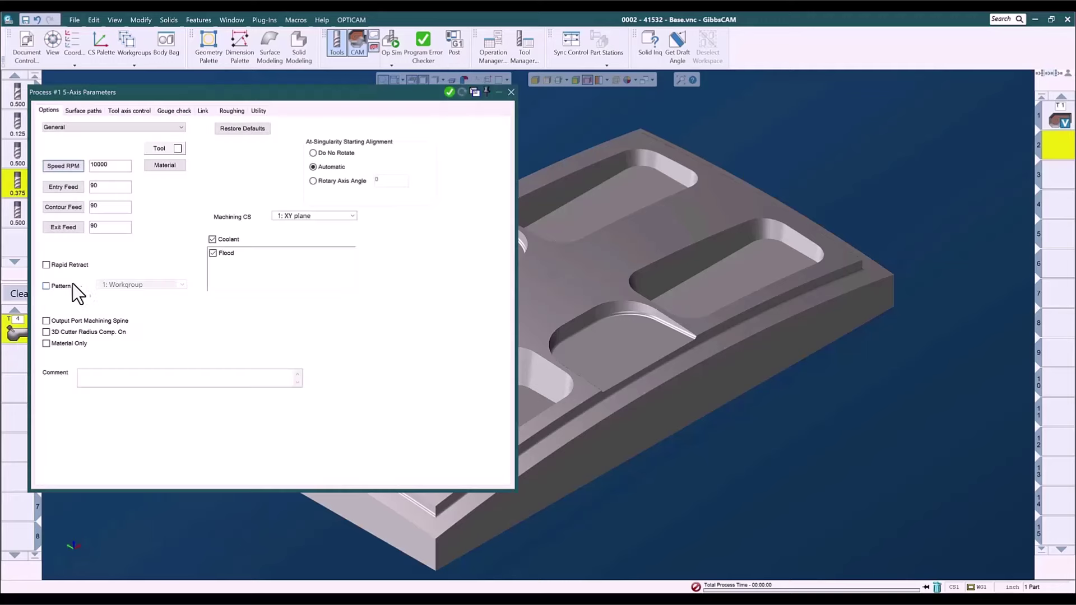
{"action": "left_click", "coordinate": [87, 113]}
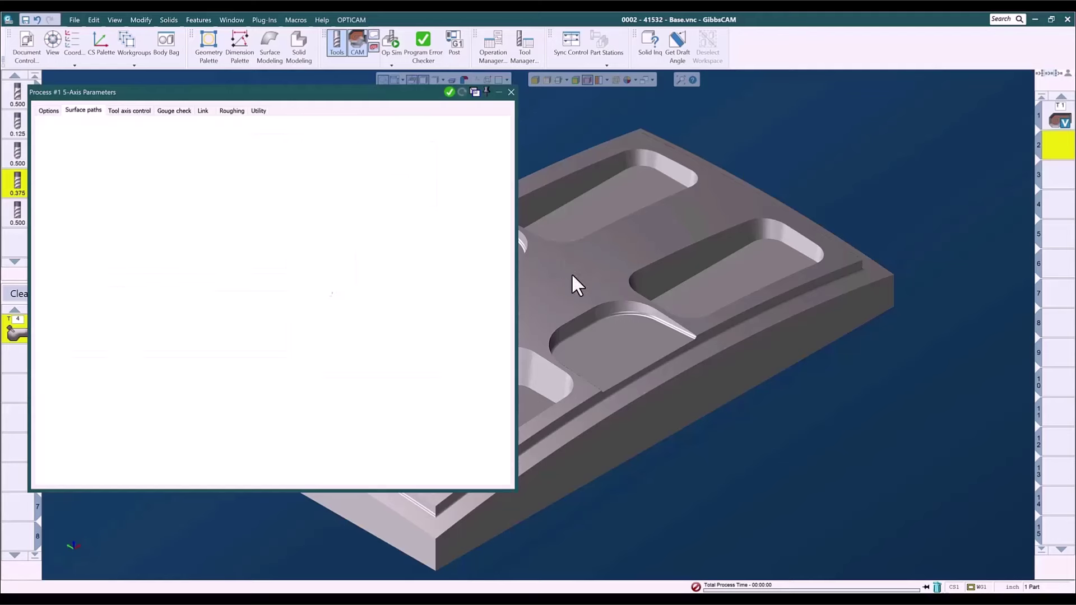
{"action": "middle_click_drag", "start_coordinate": [630, 357], "coordinate": [815, 307]}
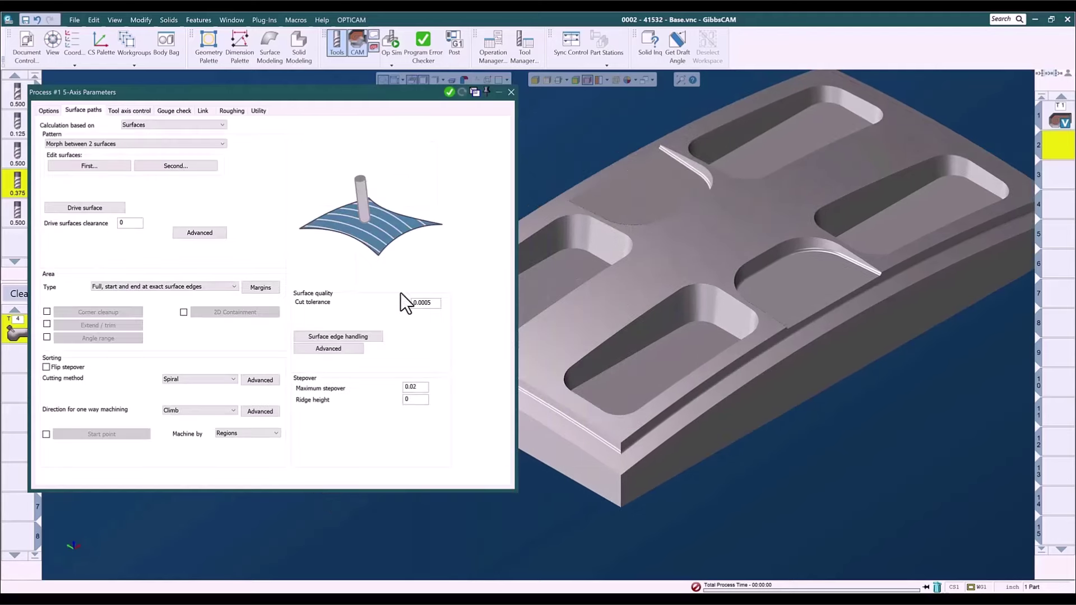
{"action": "left_click", "coordinate": [79, 210]}
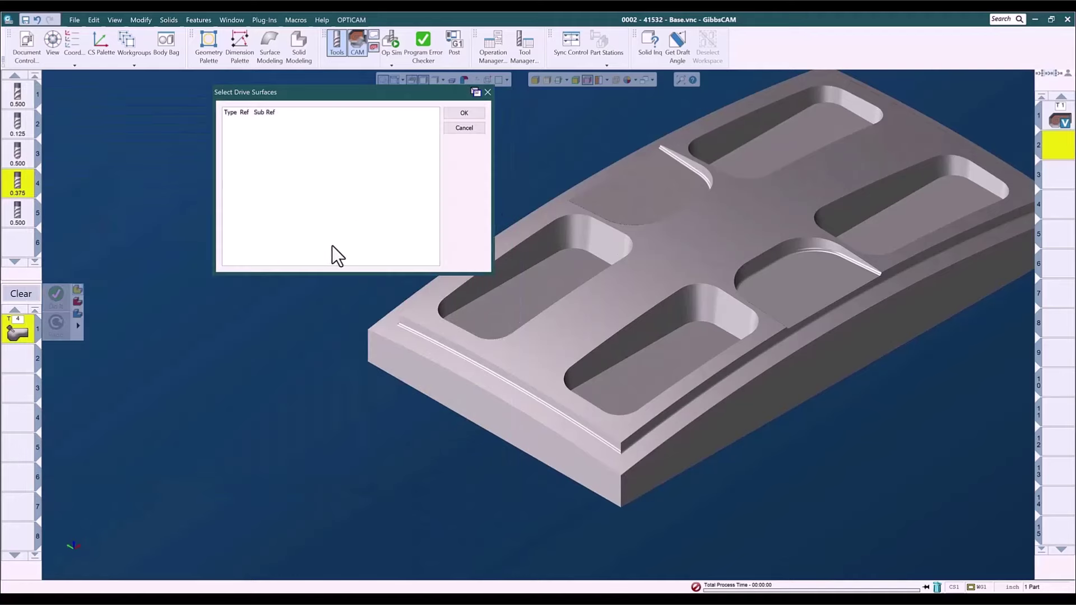
{"action": "left_click", "coordinate": [537, 250]}
{"action": "right_click", "coordinate": [539, 250]}
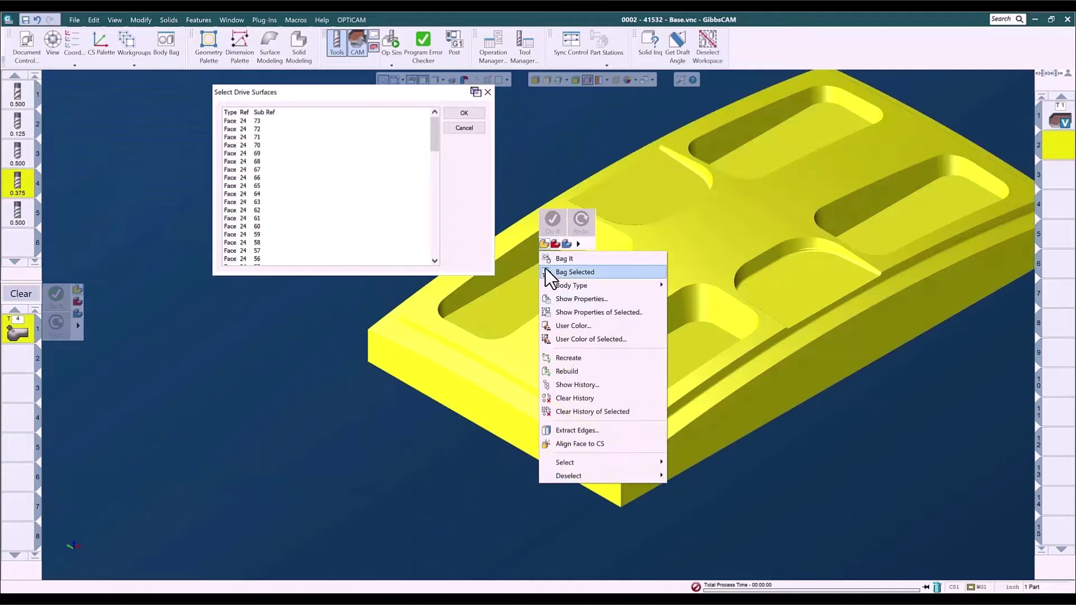
{"action": "left_click", "coordinate": [532, 79]}
{"action": "left_click", "coordinate": [524, 249]}
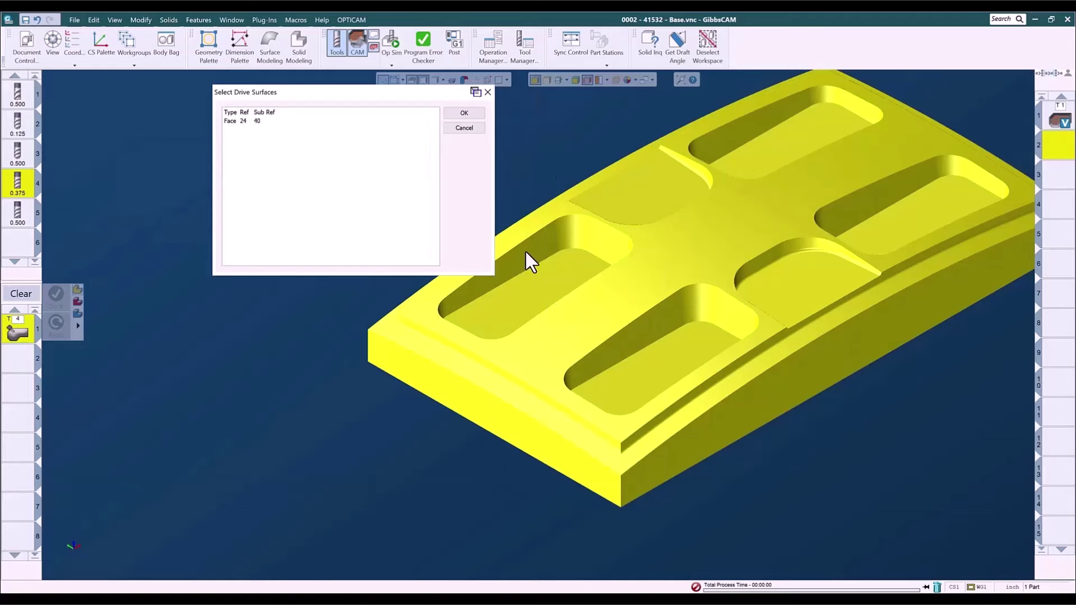
{"action": "right_click", "coordinate": [527, 251]}
{"action": "mouse_move", "coordinate": [560, 460]}
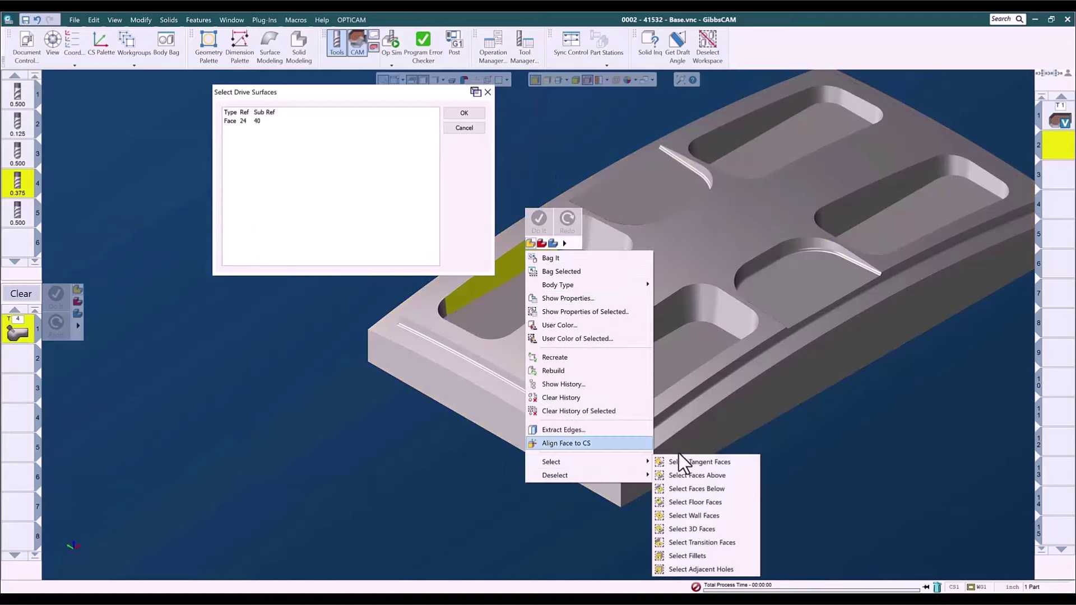
{"action": "left_click", "coordinate": [685, 460]}
Step: Add the tangent wall faces of the other three deep pockets to the drive surfaces and accept the selection
{"action": "left_click", "coordinate": [641, 336]}
{"action": "right_click", "coordinate": [641, 336]}
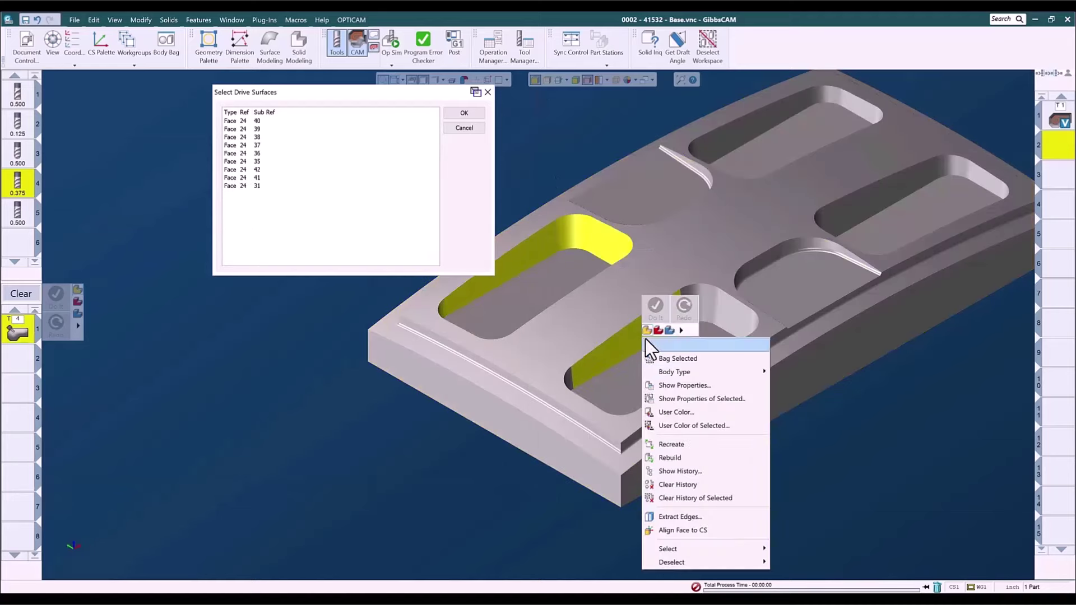
{"action": "mouse_move", "coordinate": [685, 550]}
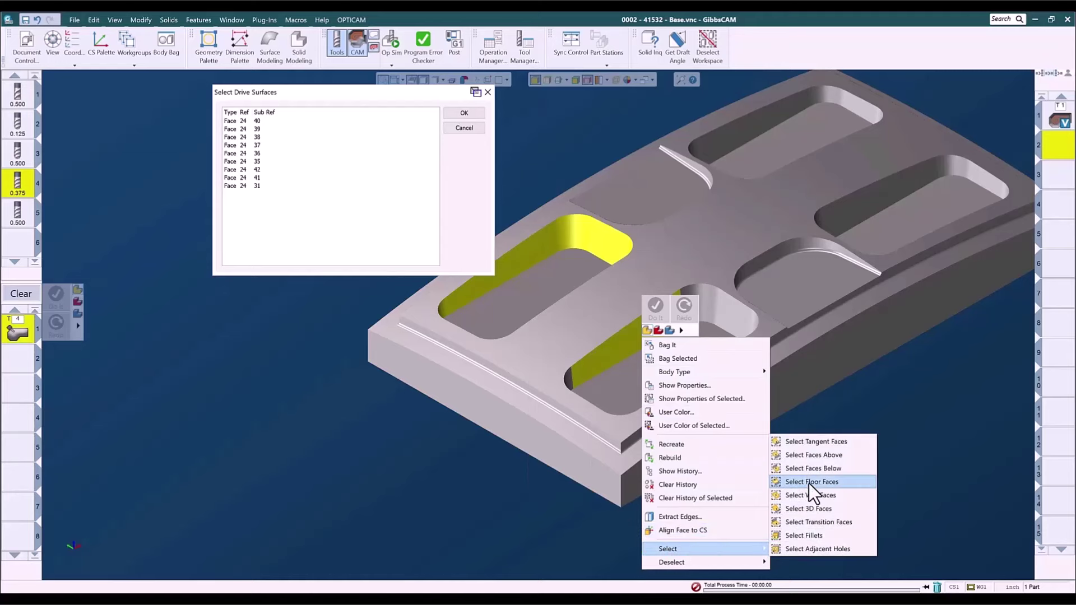
{"action": "left_click", "coordinate": [802, 443]}
{"action": "left_click", "coordinate": [839, 217]}
{"action": "right_click", "coordinate": [839, 217]}
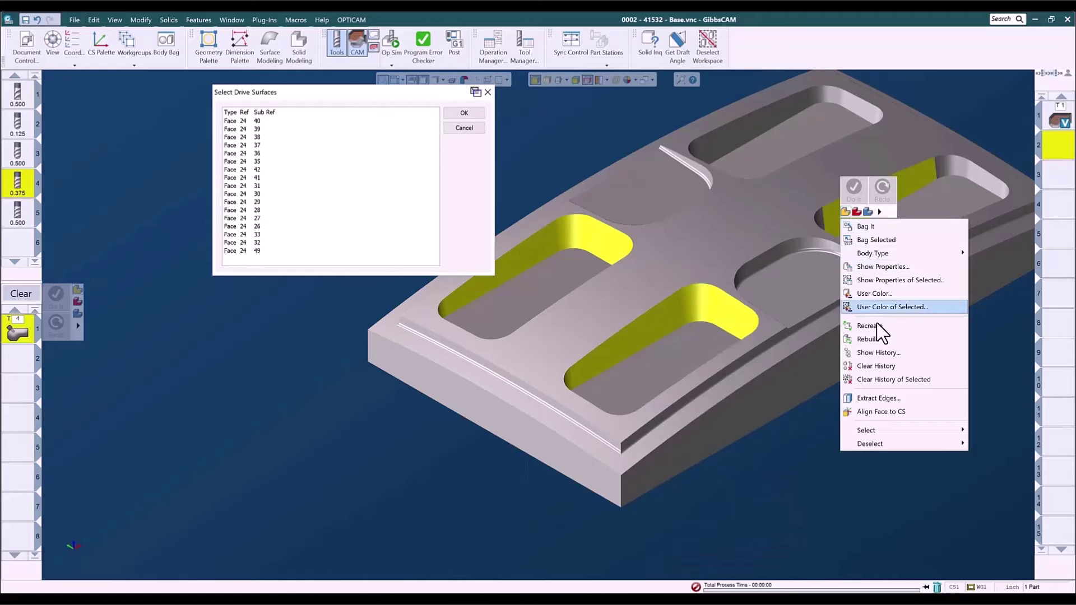
{"action": "mouse_move", "coordinate": [879, 430]}
{"action": "left_click", "coordinate": [763, 429]}
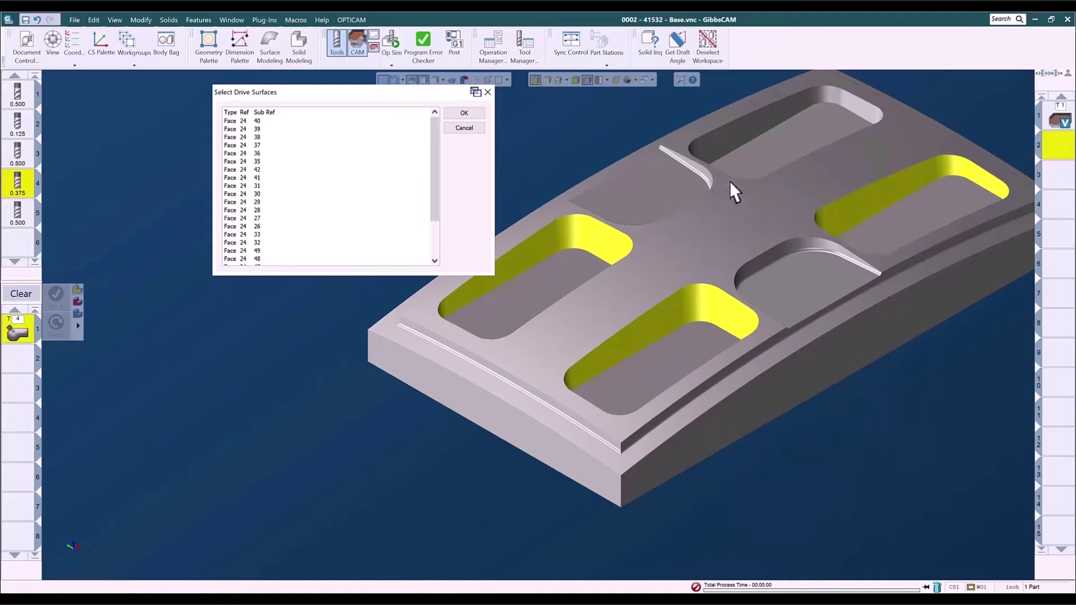
{"action": "left_click", "coordinate": [723, 140]}
{"action": "right_click", "coordinate": [722, 140]}
{"action": "mouse_move", "coordinate": [751, 352]}
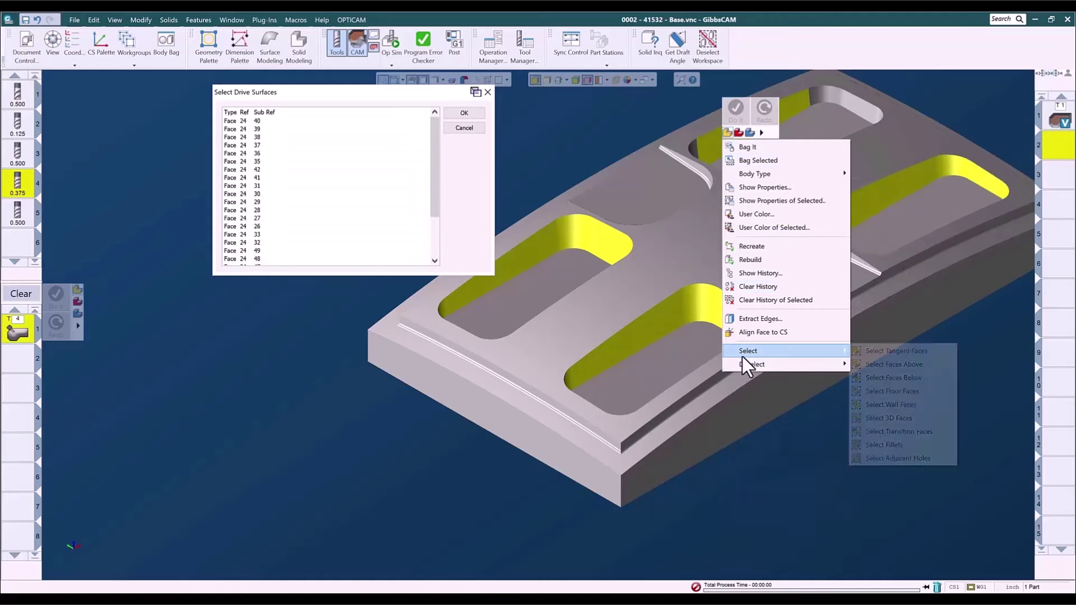
{"action": "left_click", "coordinate": [866, 350]}
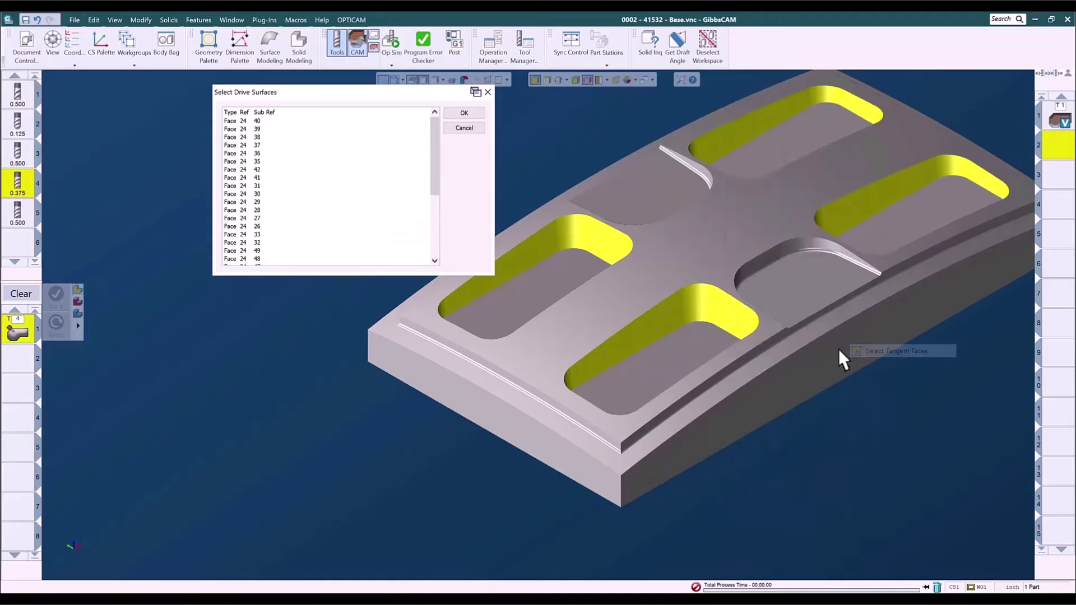
{"action": "left_click", "coordinate": [462, 113]}
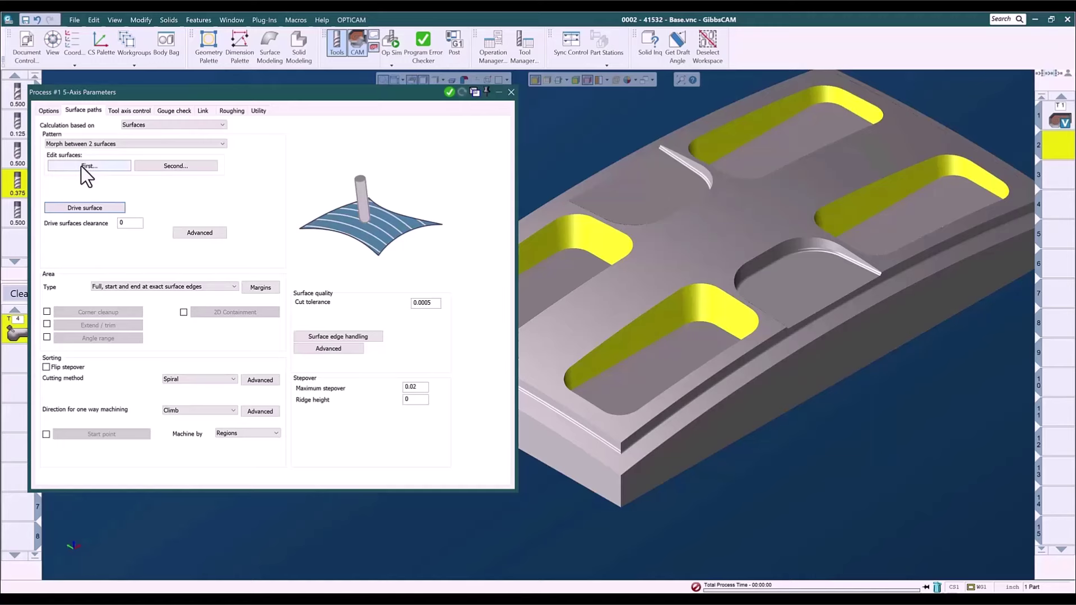
Step: Set the part's large curved top face as the first edge surface of the morph pattern
{"action": "left_click", "coordinate": [83, 167]}
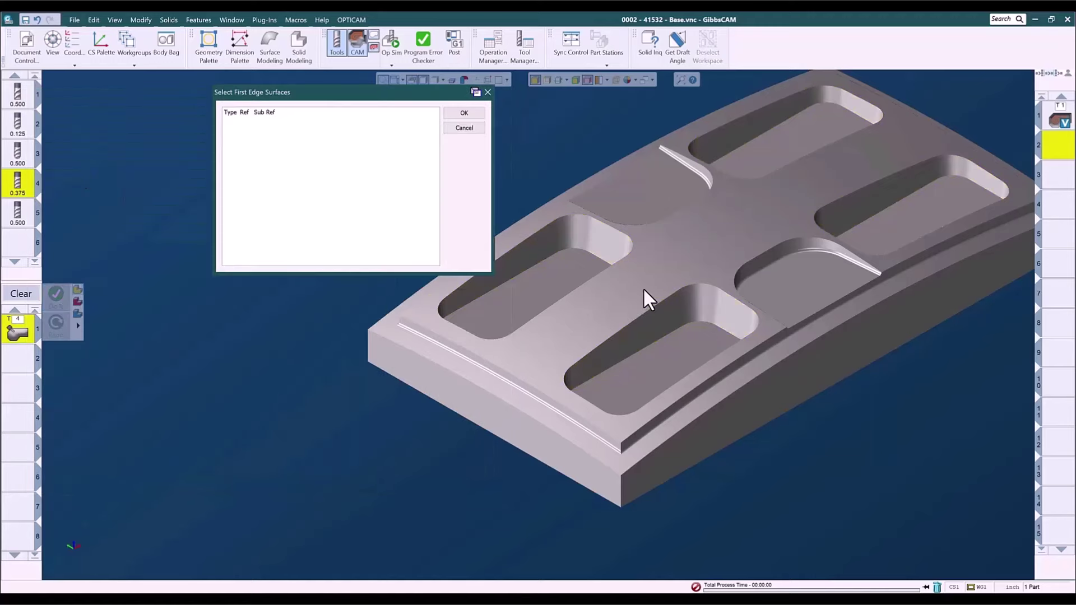
{"action": "left_click", "coordinate": [644, 289]}
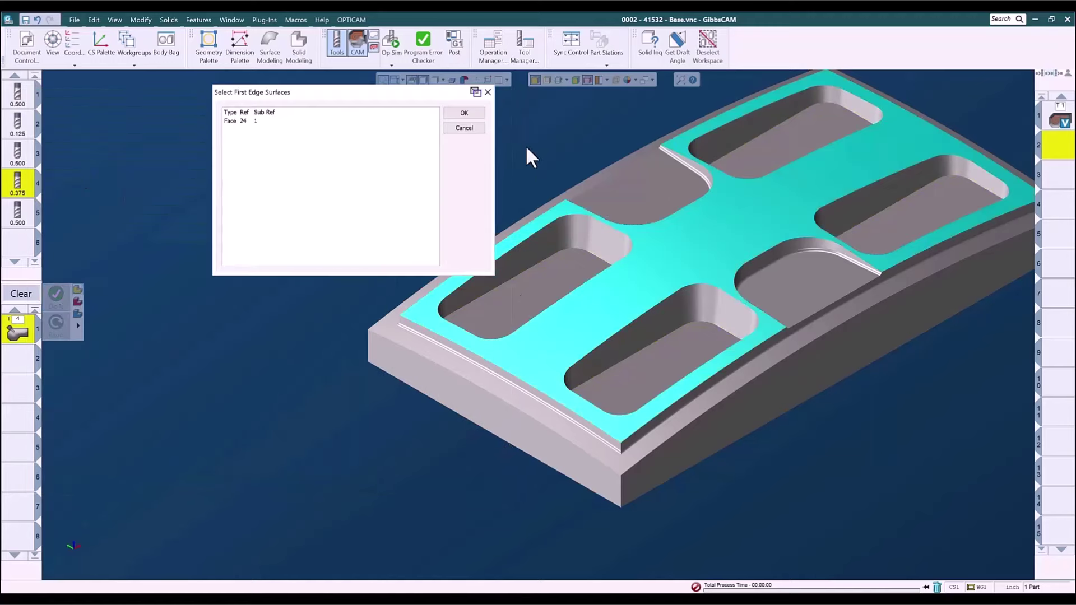
{"action": "left_click", "coordinate": [464, 114]}
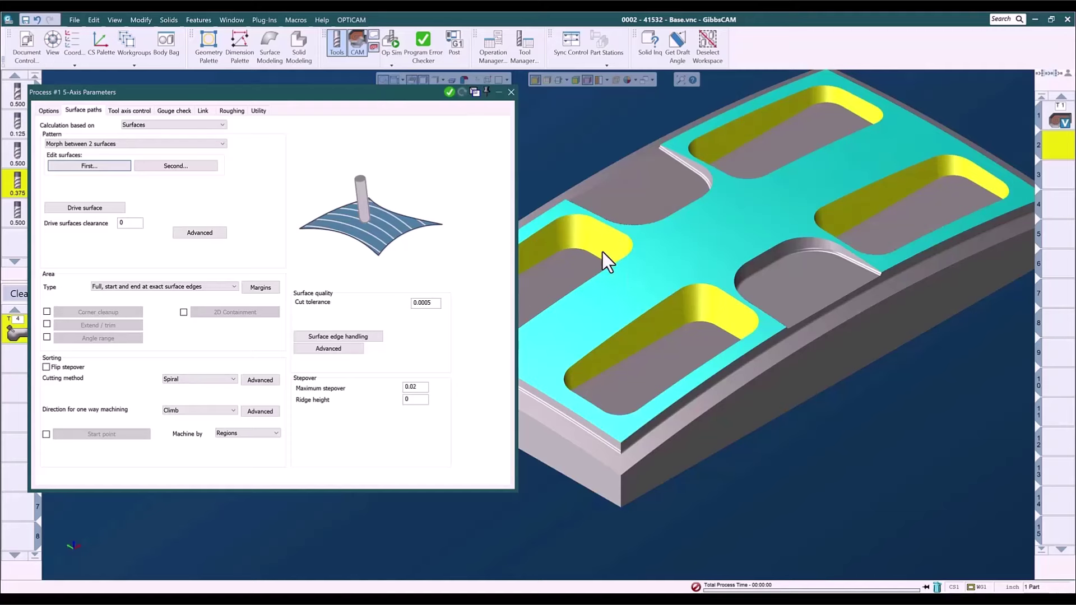
Step: Set the floors of the four deep pockets as the second edge surfaces of the morph pattern
{"action": "left_click", "coordinate": [173, 167]}
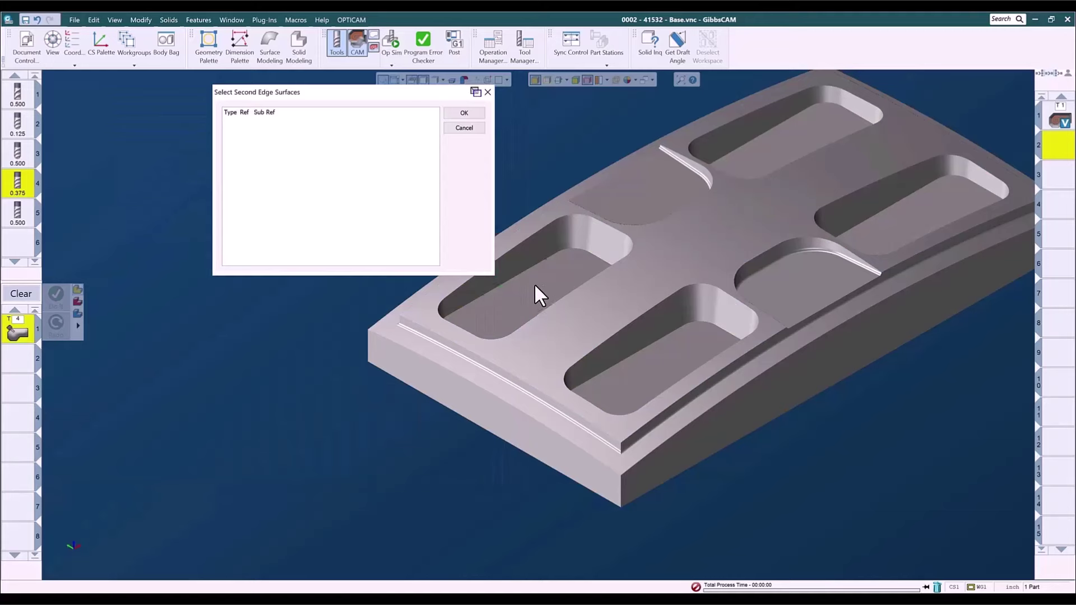
{"action": "left_click", "coordinate": [534, 283]}
{"action": "left_click", "coordinate": [675, 363]}
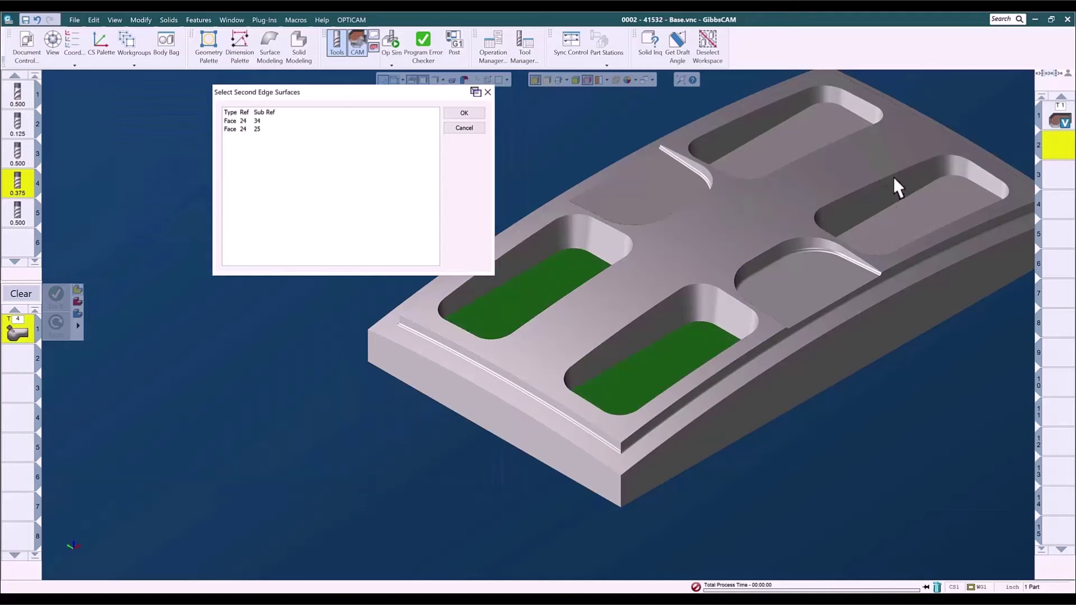
{"action": "left_click", "coordinate": [899, 223]}
{"action": "left_click", "coordinate": [785, 156]}
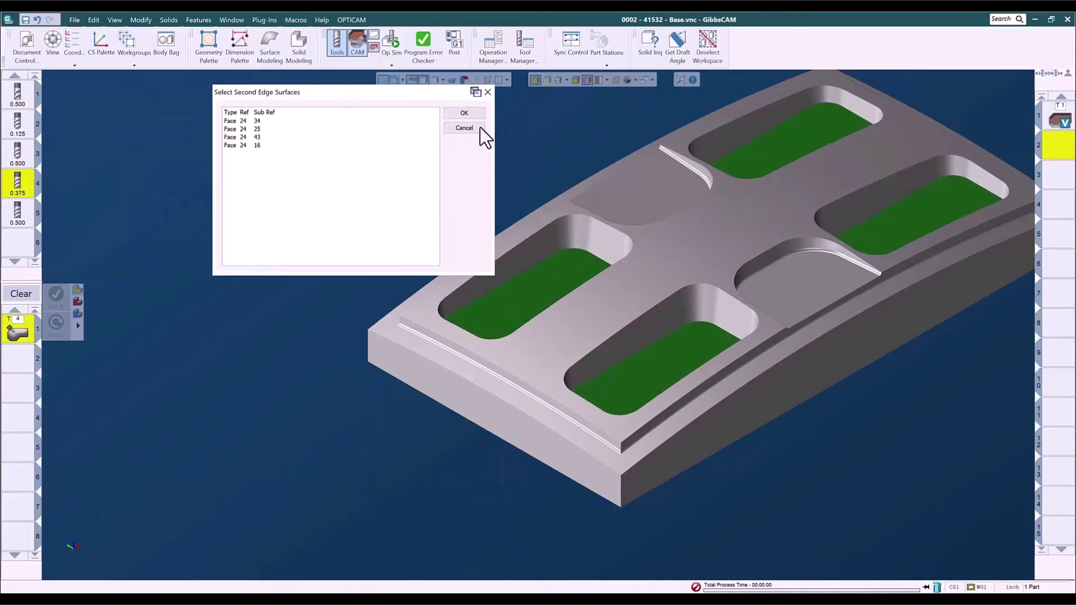
{"action": "left_click", "coordinate": [464, 114]}
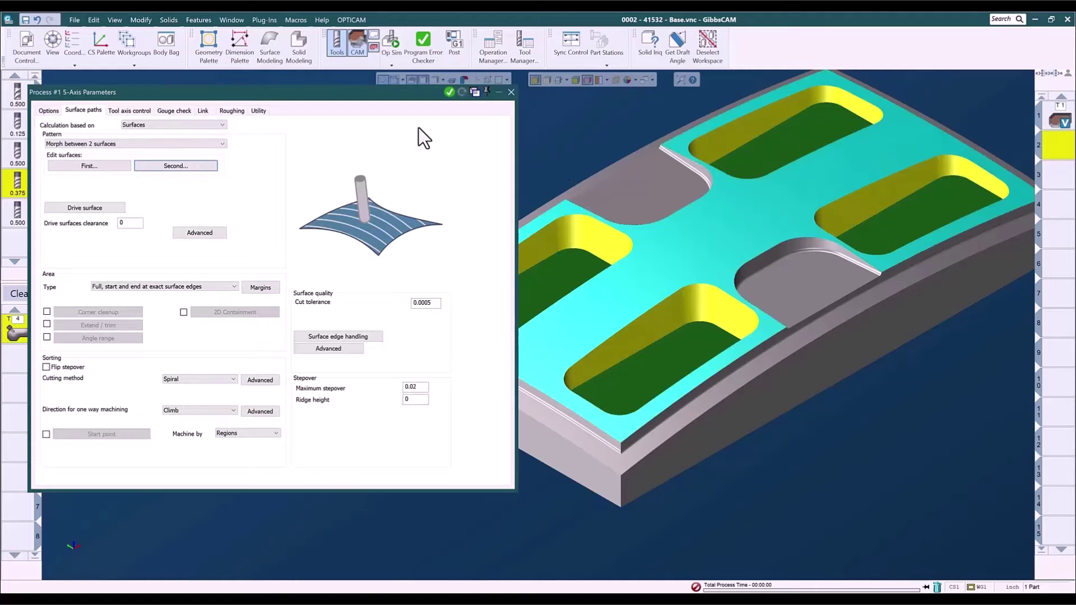
Step: Generate the pocket wall morph toolpath, deselect its operation and all surfaces, and clear the process list
{"action": "left_click", "coordinate": [450, 91]}
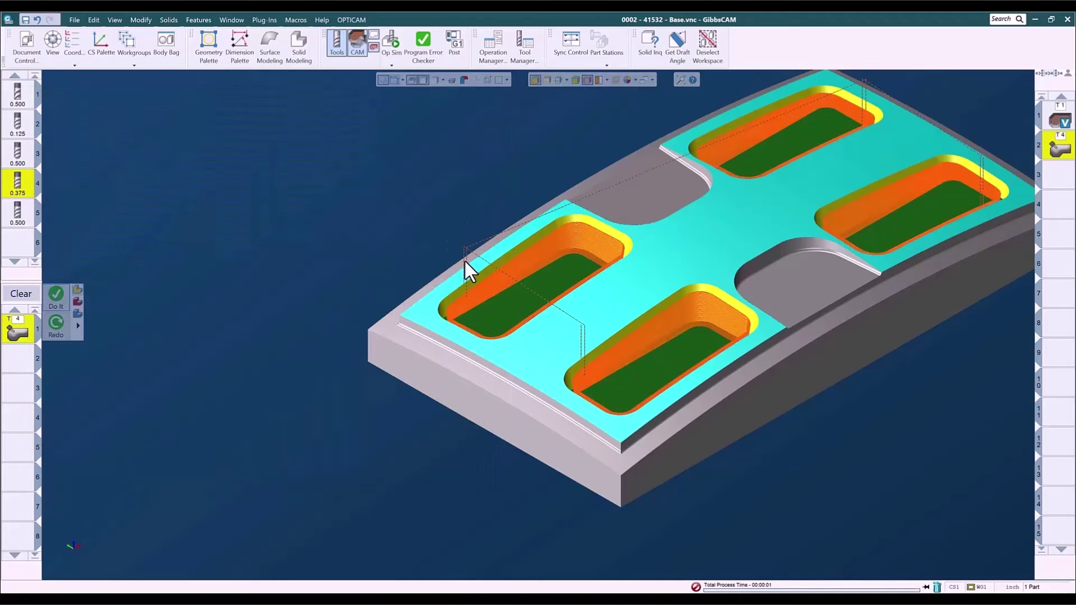
{"action": "left_click", "coordinate": [1056, 175]}
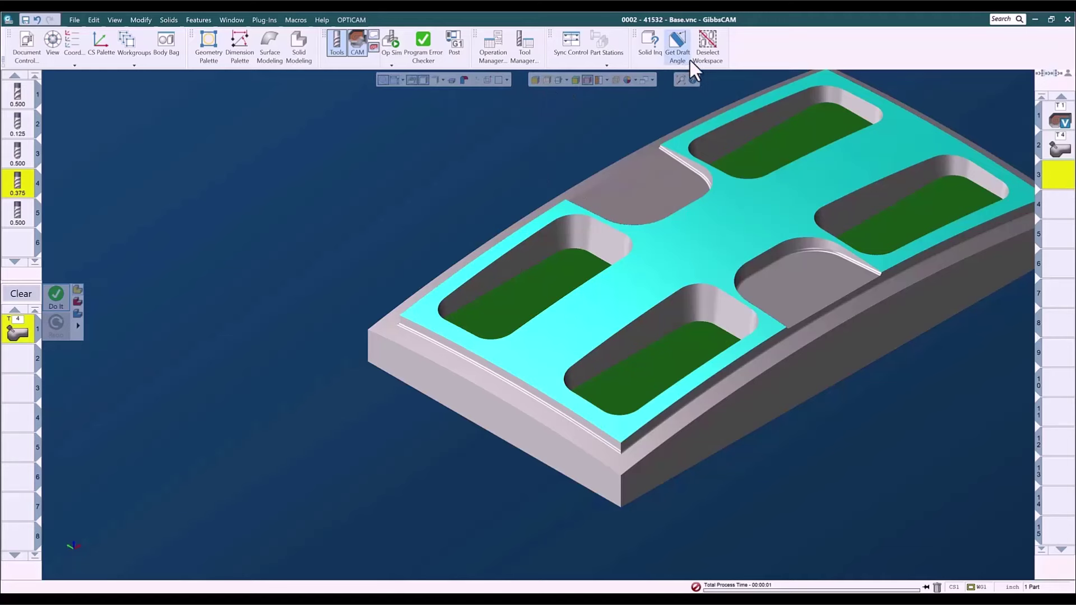
{"action": "left_click", "coordinate": [707, 51]}
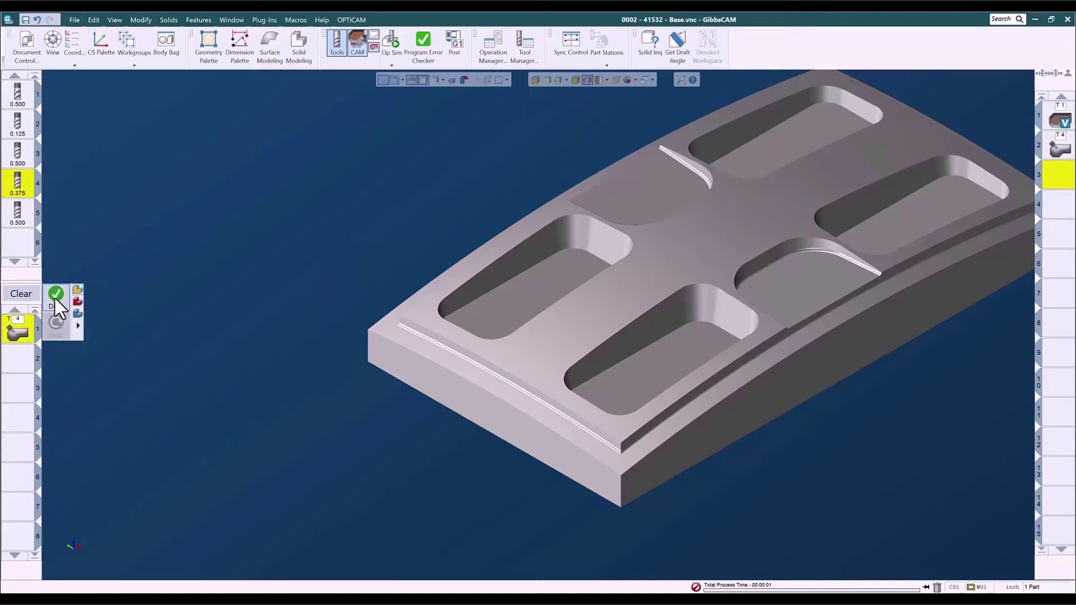
{"action": "left_click", "coordinate": [30, 295]}
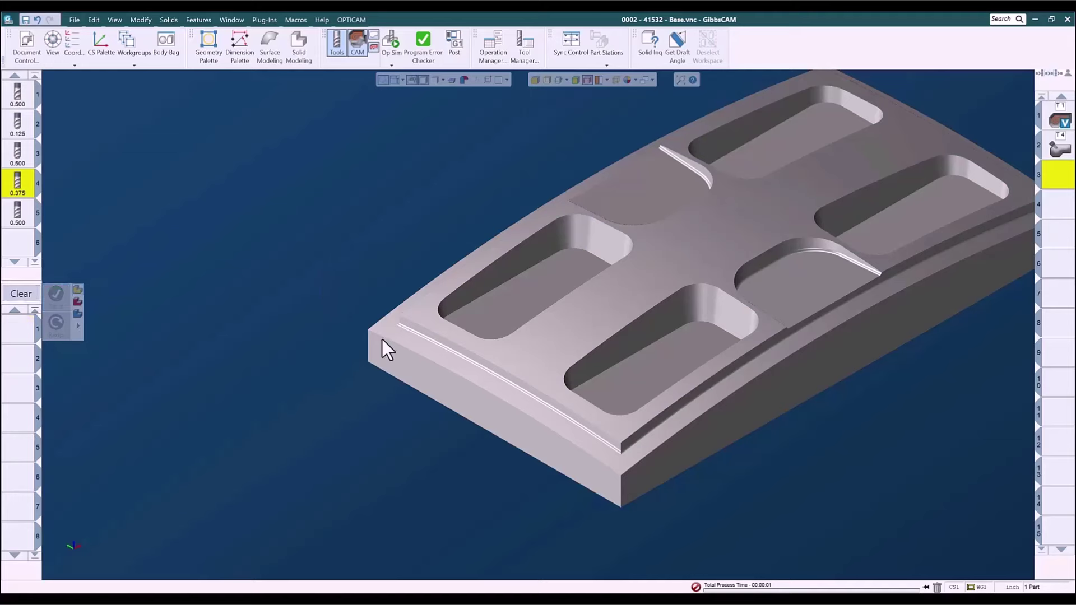
{"action": "left_click", "coordinate": [513, 302]}
{"action": "left_click", "coordinate": [535, 80]}
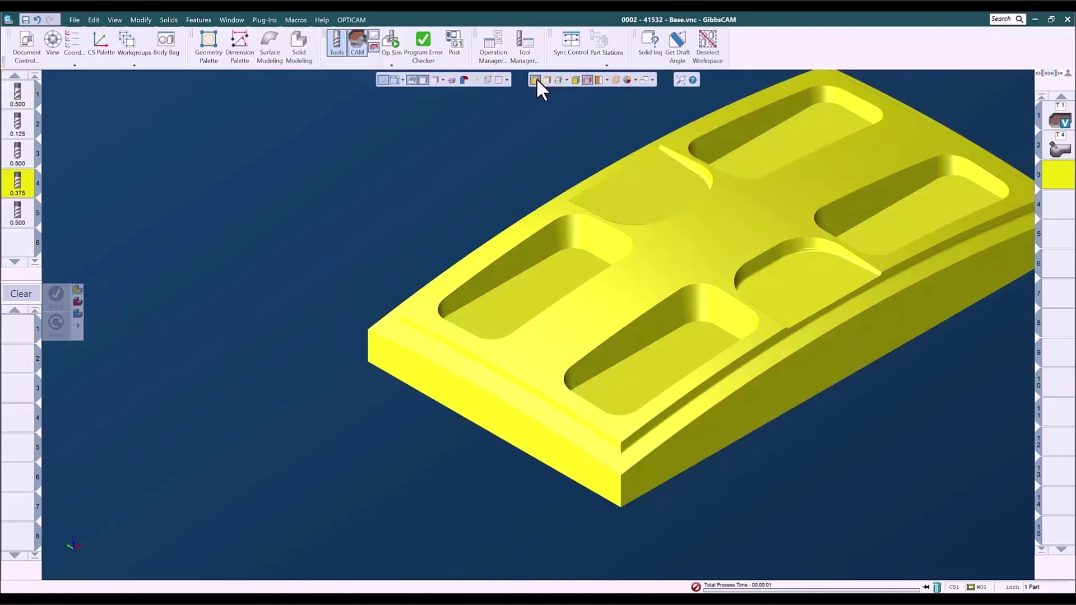
{"action": "left_click", "coordinate": [552, 307]}
{"action": "left_click", "coordinate": [641, 358]}
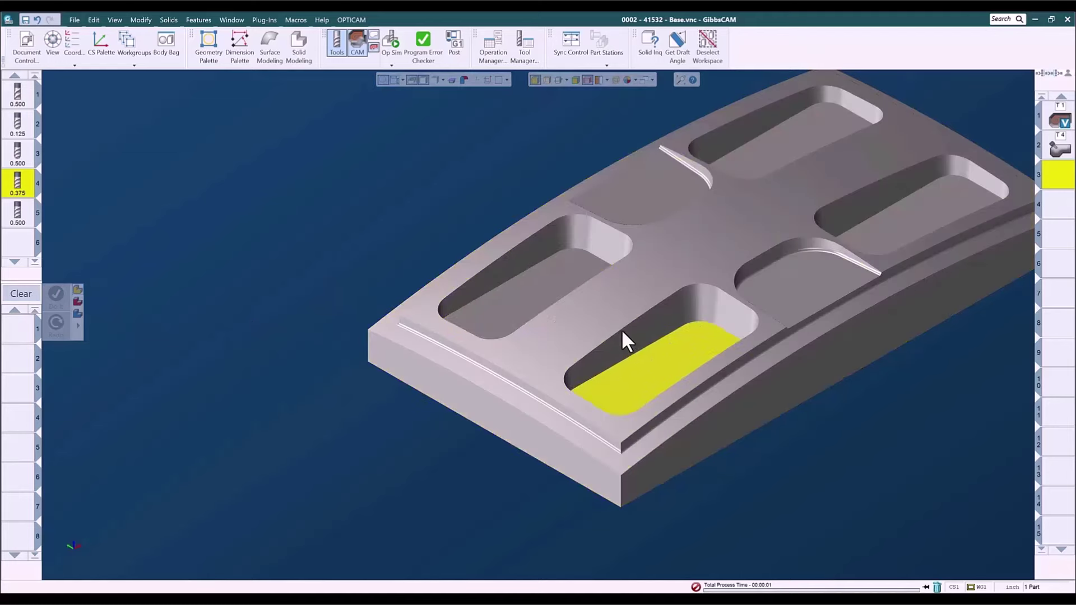
{"action": "left_click", "coordinate": [400, 195]}
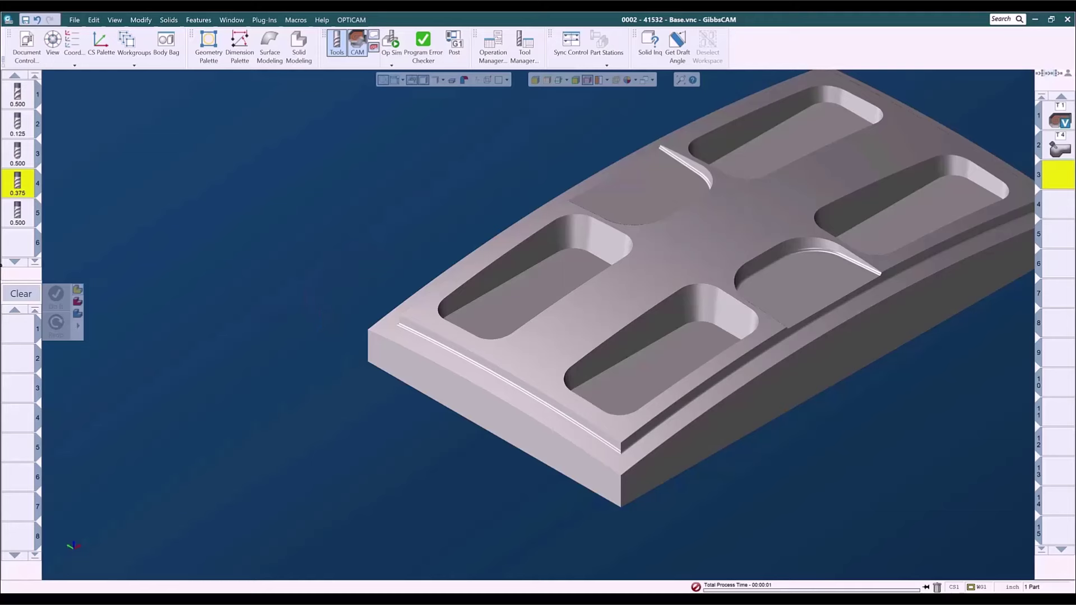
Step: Load the saved 3-Axis Adv 3D process list "Adv 3D - Flats Cut .5 EM with .01 Corner Rad"
{"action": "right_click", "coordinate": [15, 332]}
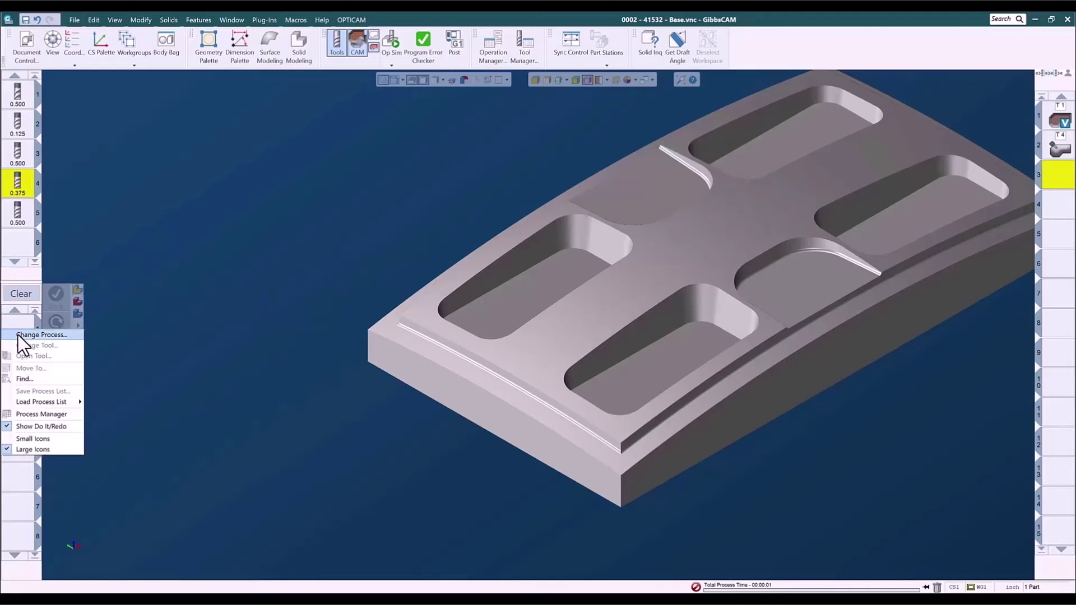
{"action": "mouse_move", "coordinate": [36, 404]}
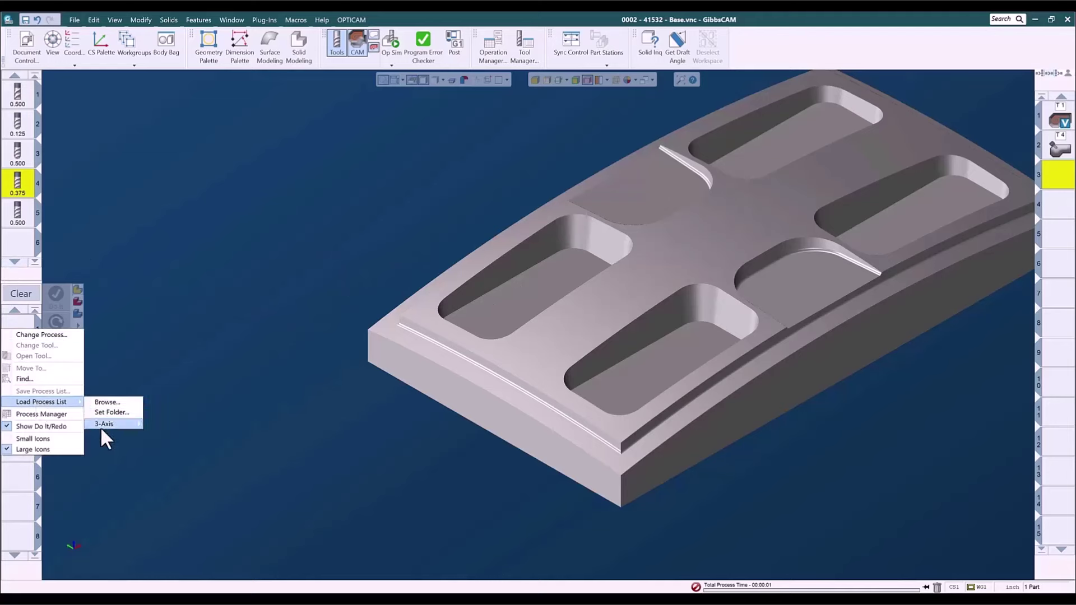
{"action": "mouse_move", "coordinate": [102, 426]}
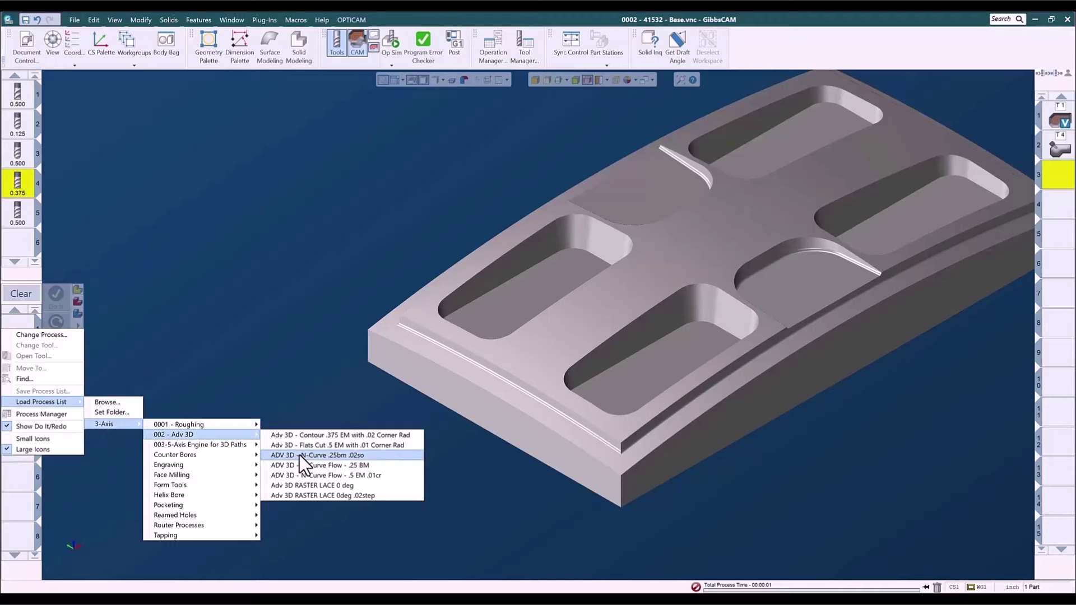
{"action": "left_click", "coordinate": [365, 446]}
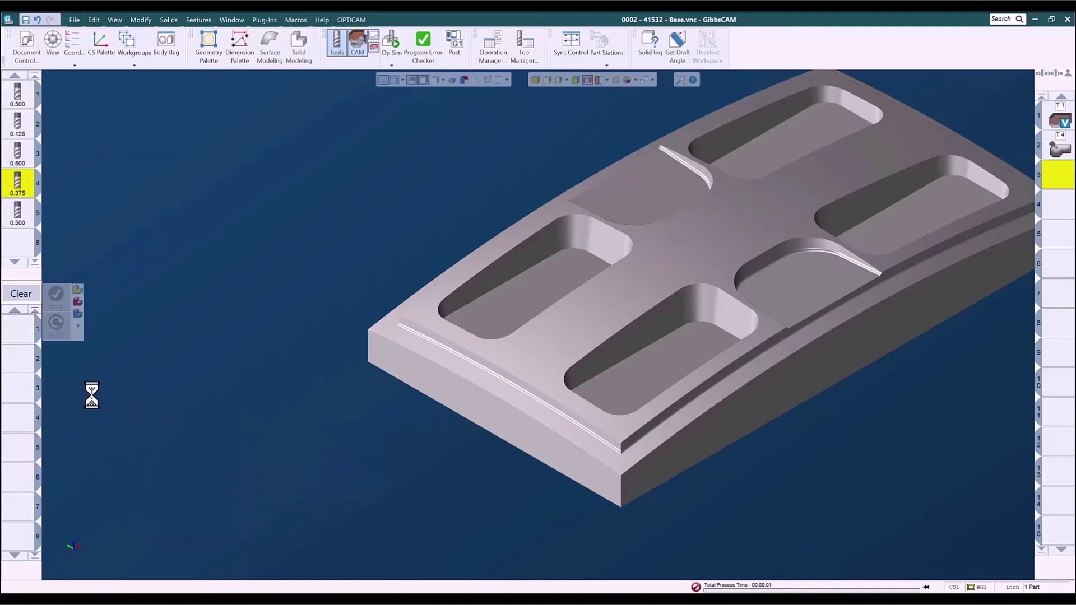
Step: Generate the flats cut toolpath on the whole Base body, deselect its operation and the body, and clear the process list
{"action": "left_click", "coordinate": [443, 368]}
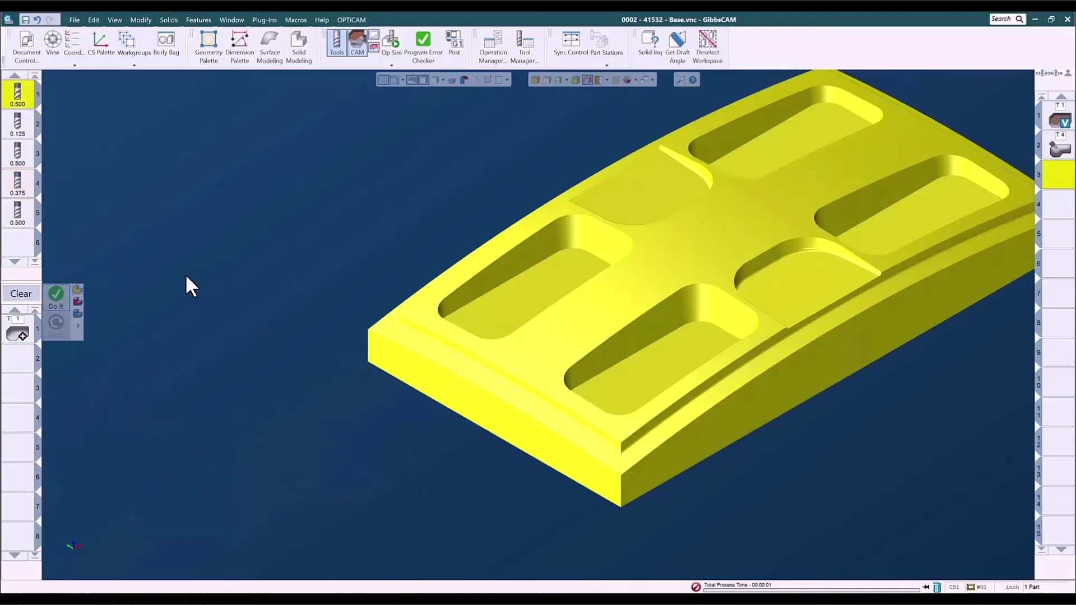
{"action": "left_click", "coordinate": [199, 227]}
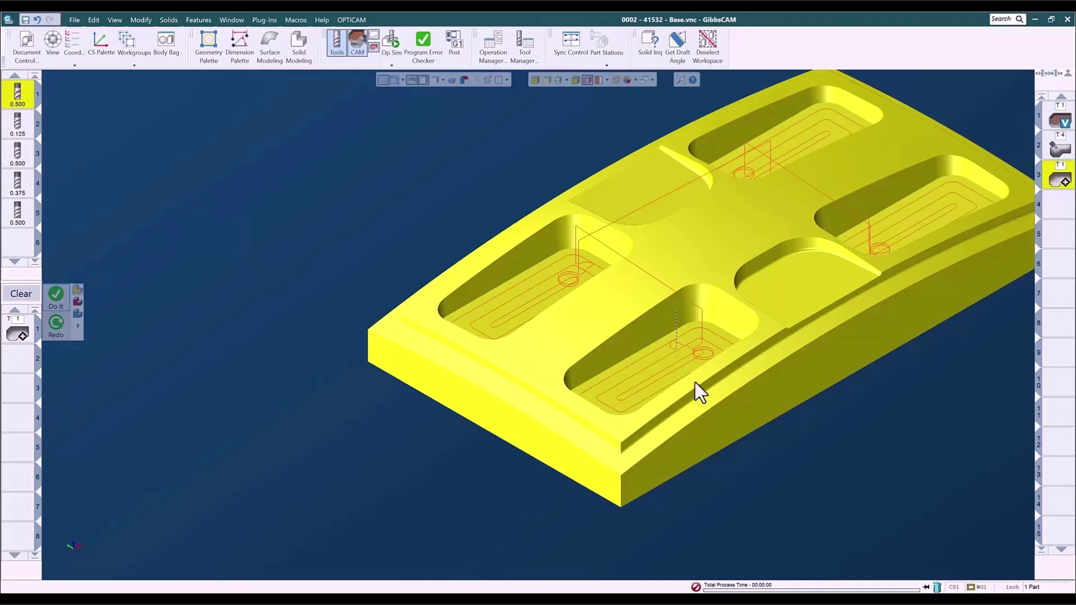
{"action": "left_click", "coordinate": [1056, 206]}
{"action": "left_click", "coordinate": [328, 238]}
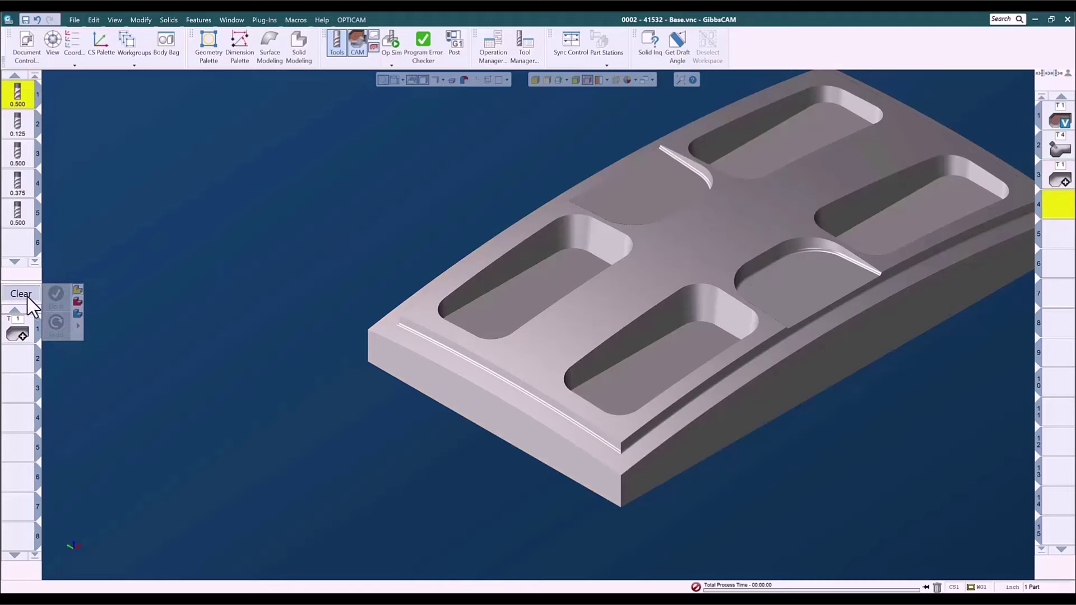
Step: Switch to face selection, try picking wall faces of a shallow open side pocket, and deselect them
{"action": "middle_click_drag", "start_coordinate": [324, 328], "coordinate": [193, 368]}
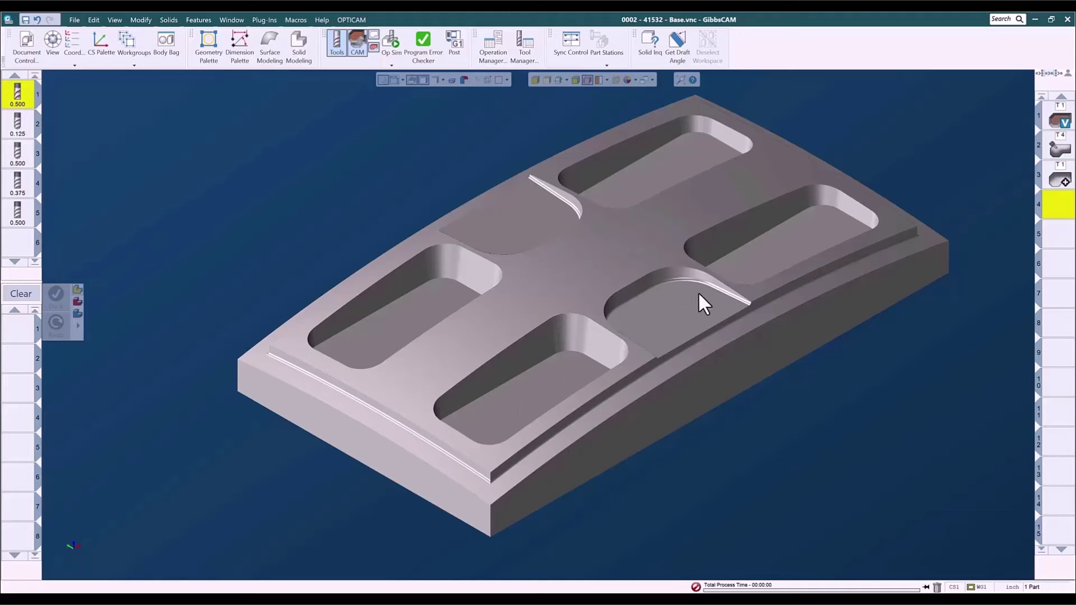
{"action": "left_click", "coordinate": [691, 273]}
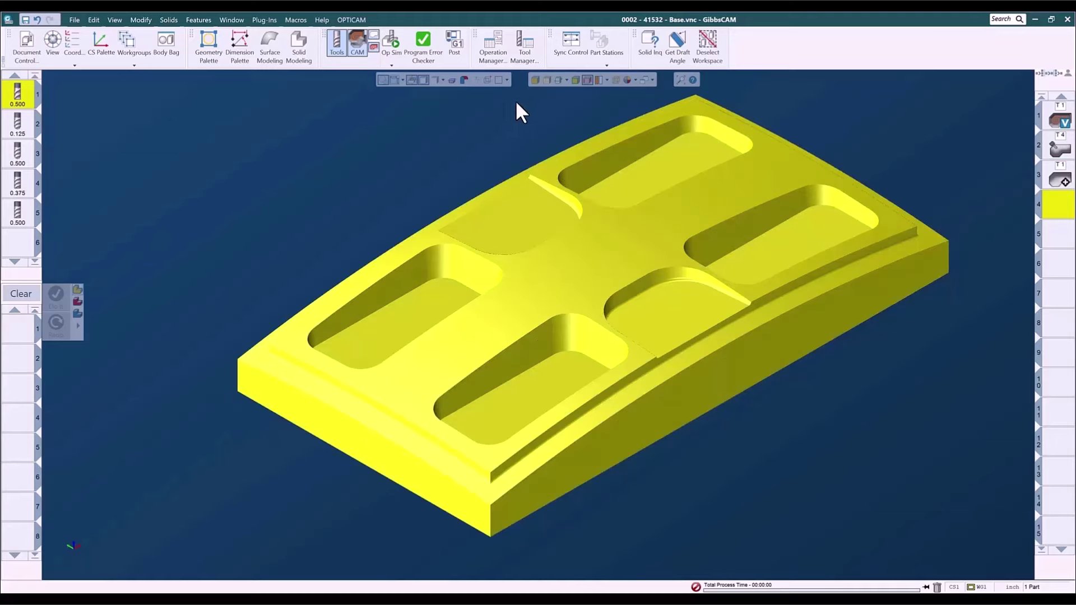
{"action": "left_click", "coordinate": [672, 272]}
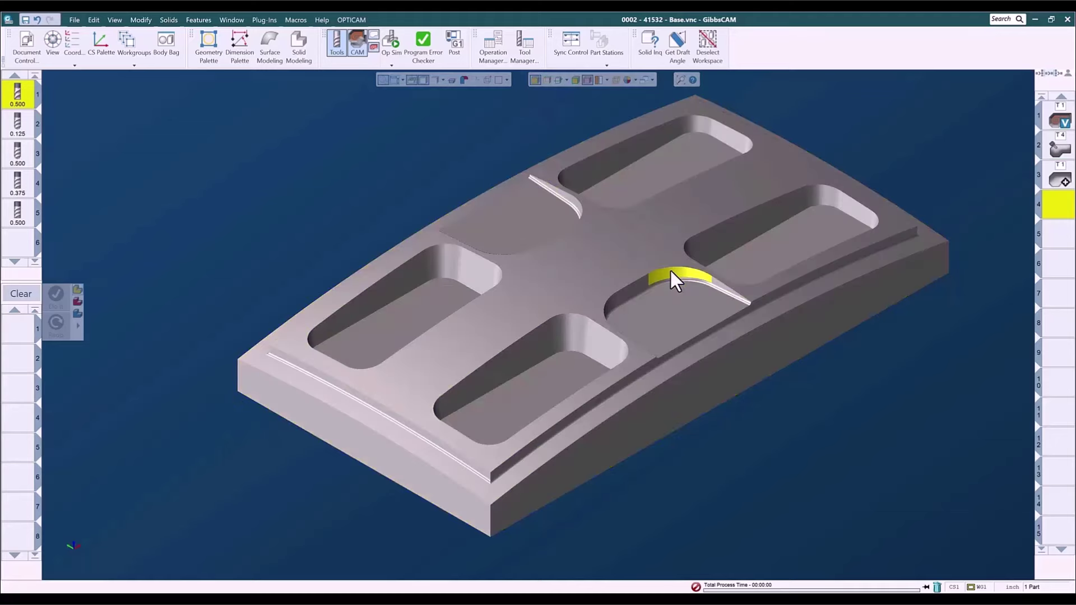
{"action": "left_click", "coordinate": [719, 286]}
{"action": "left_click", "coordinate": [693, 273]}
{"action": "left_click", "coordinate": [385, 200]}
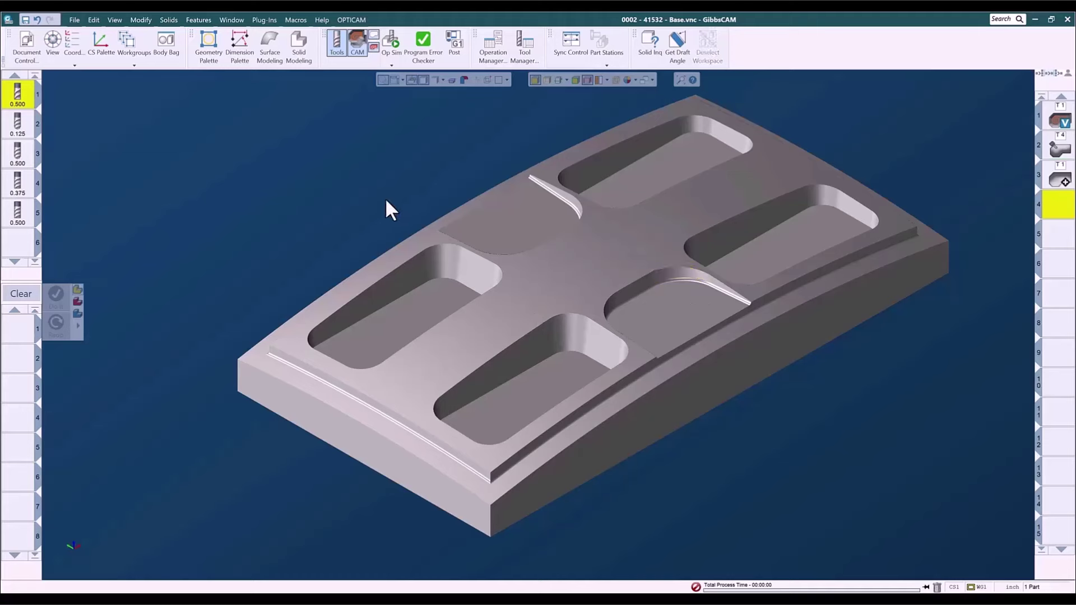
Step: Load the saved swarf process list "Swarf - .125BM - 3Ax - Single Pass" from the 5-axis engine for 3D paths
{"action": "right_click", "coordinate": [22, 331]}
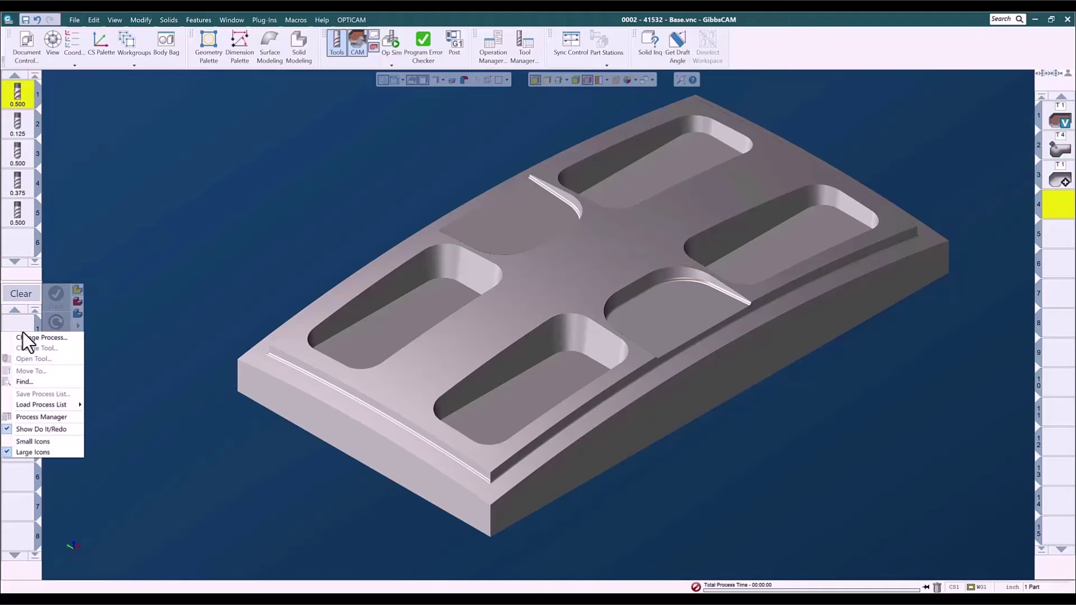
{"action": "mouse_move", "coordinate": [37, 405]}
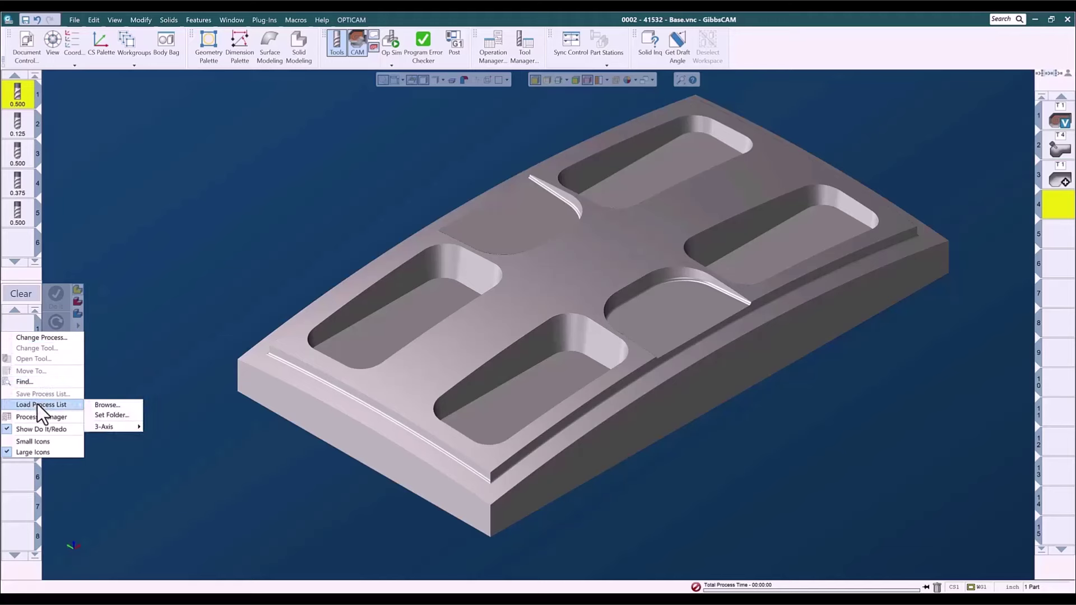
{"action": "mouse_move", "coordinate": [109, 424]}
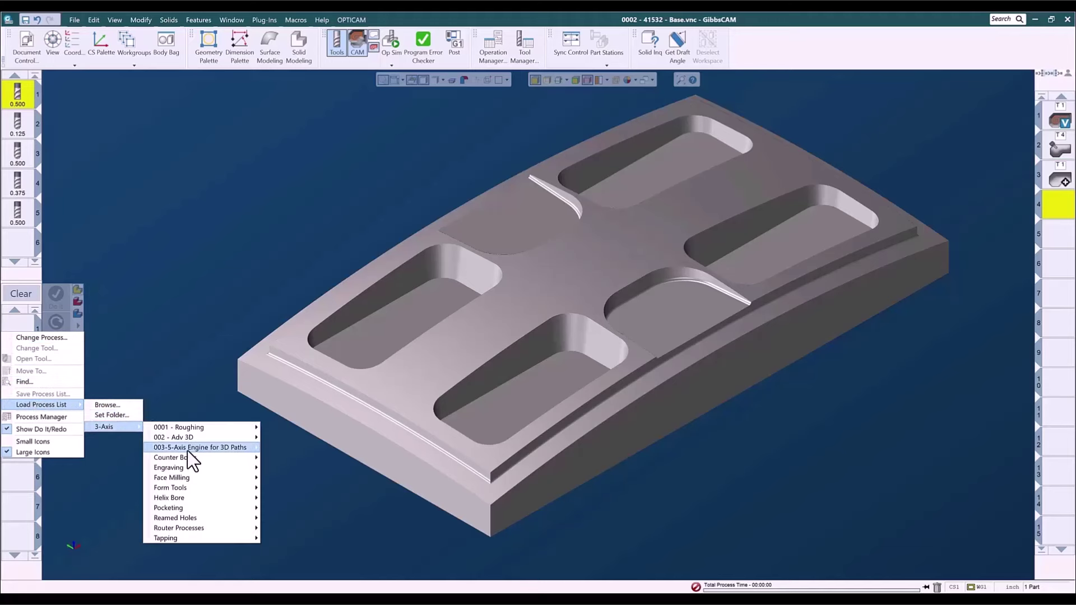
{"action": "mouse_move", "coordinate": [191, 449]}
{"action": "mouse_move", "coordinate": [290, 469]}
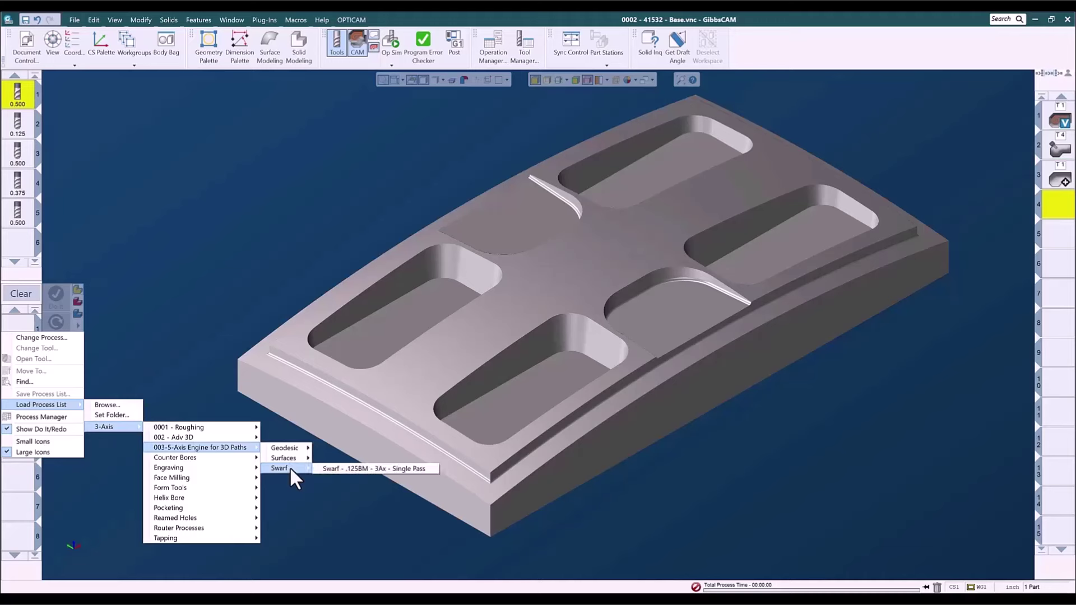
{"action": "left_click", "coordinate": [339, 467]}
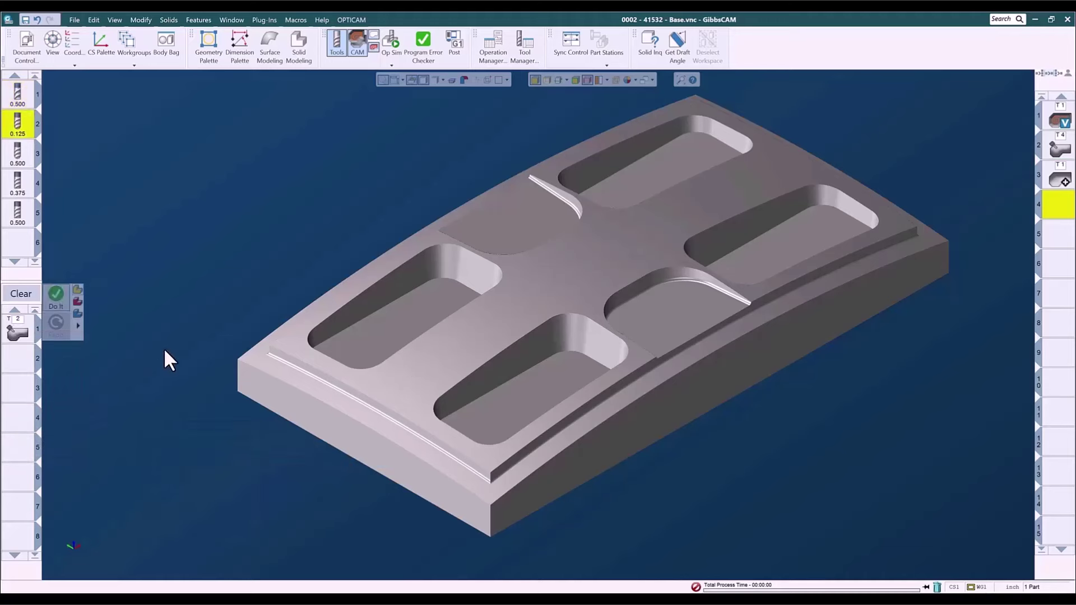
Step: Open the swarf process's drive surface selection and add the five wall faces of the near shallow open pocket
{"action": "double_click", "coordinate": [15, 335]}
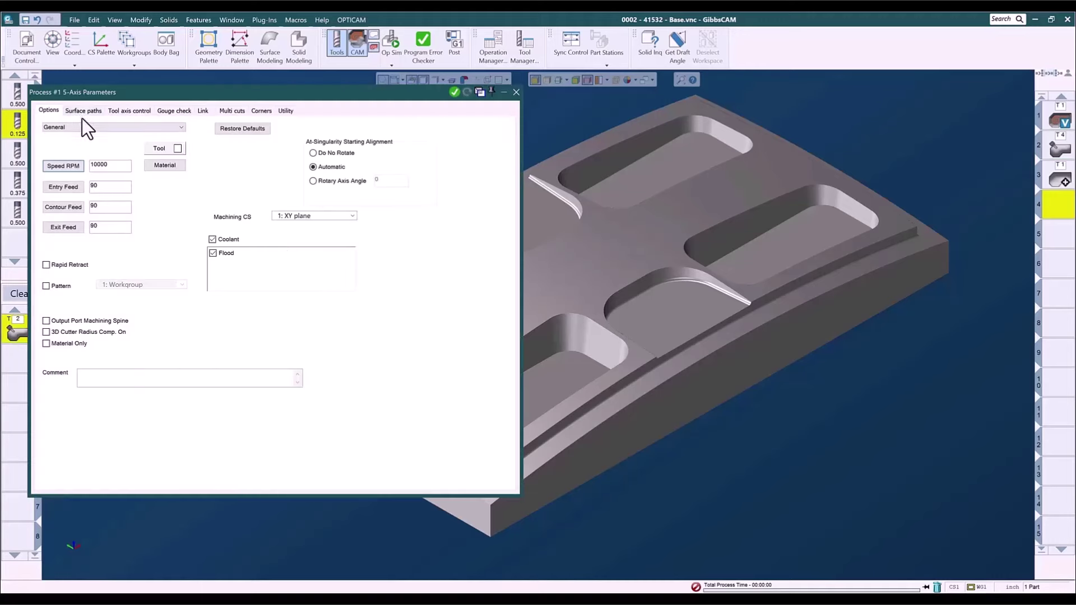
{"action": "left_click", "coordinate": [79, 112]}
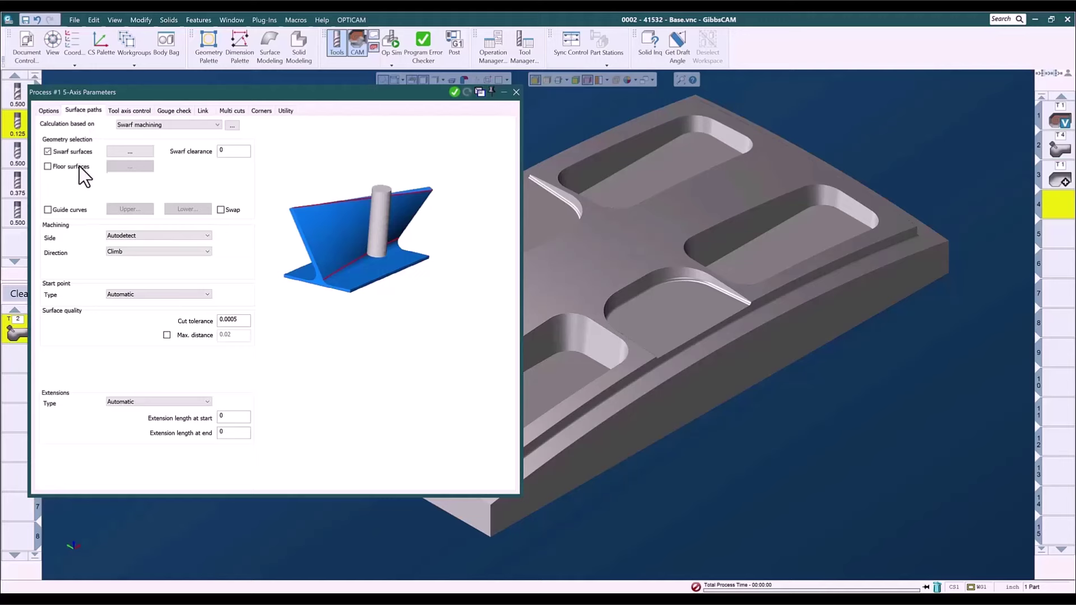
{"action": "left_click", "coordinate": [119, 153]}
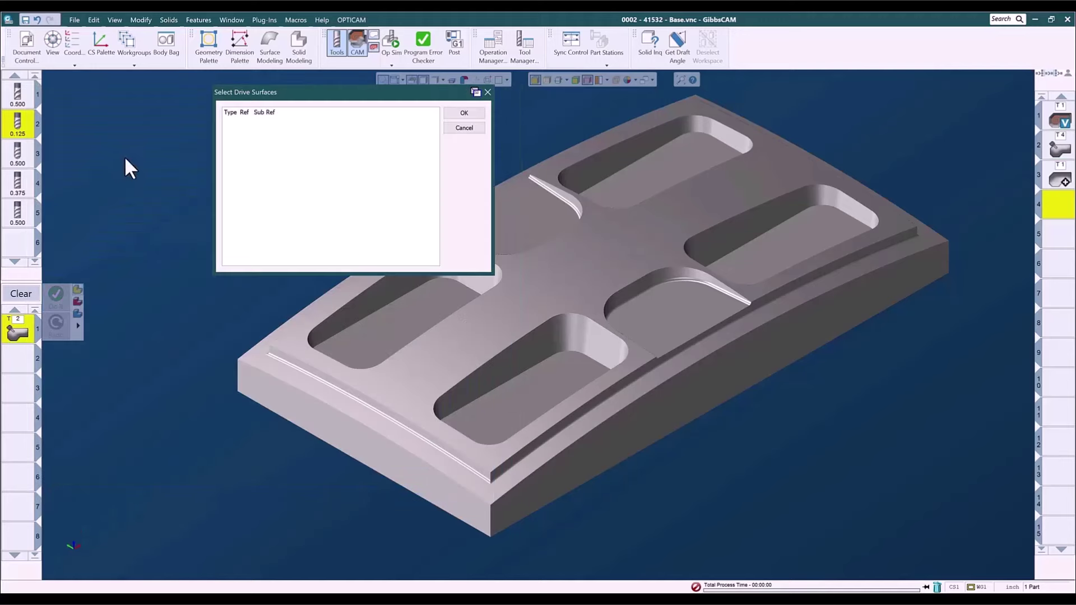
{"action": "left_click", "coordinate": [707, 279]}
{"action": "left_click", "coordinate": [719, 282]}
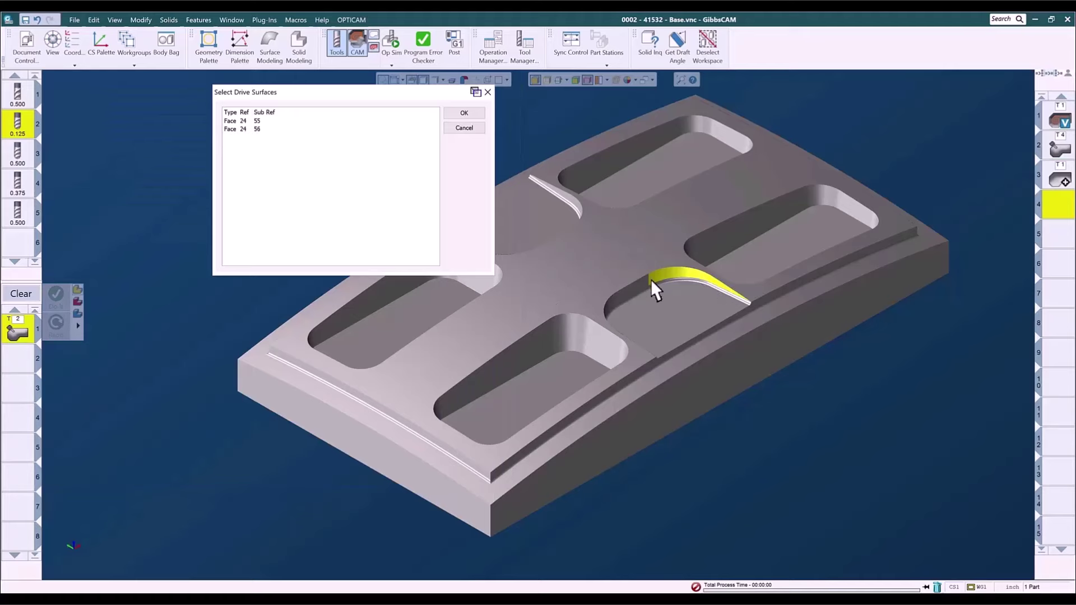
{"action": "left_click", "coordinate": [643, 291]}
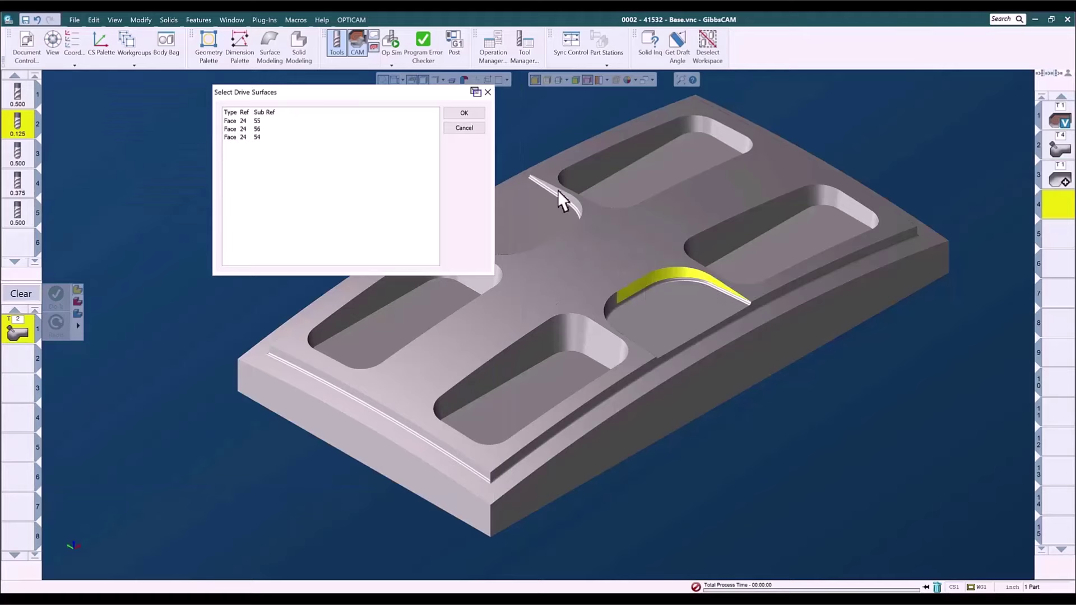
{"action": "middle_click_drag", "start_coordinate": [684, 338], "coordinate": [580, 318]}
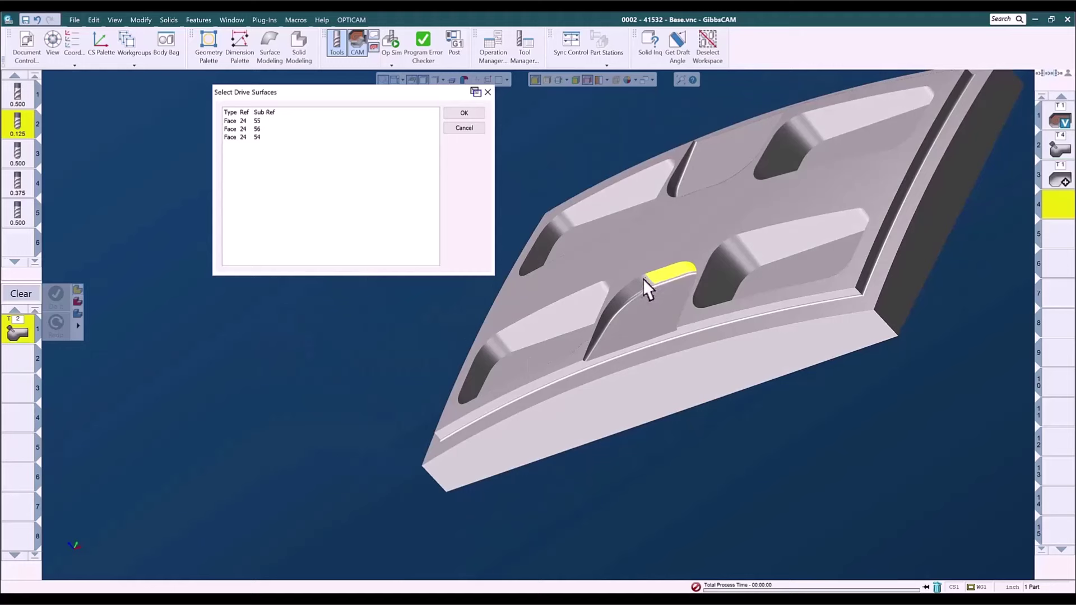
{"action": "left_click", "coordinate": [631, 303]}
{"action": "left_click", "coordinate": [597, 330]}
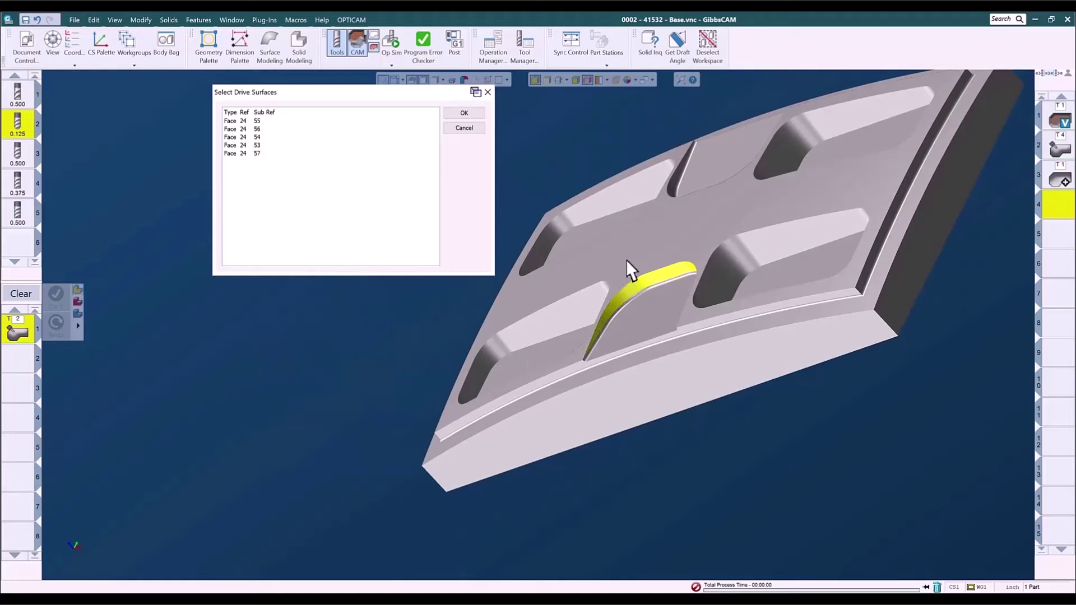
Step: Add the five wall faces of the opposite shallow open pocket to the swarf drive surfaces and accept the selection
{"action": "left_click", "coordinate": [681, 176]}
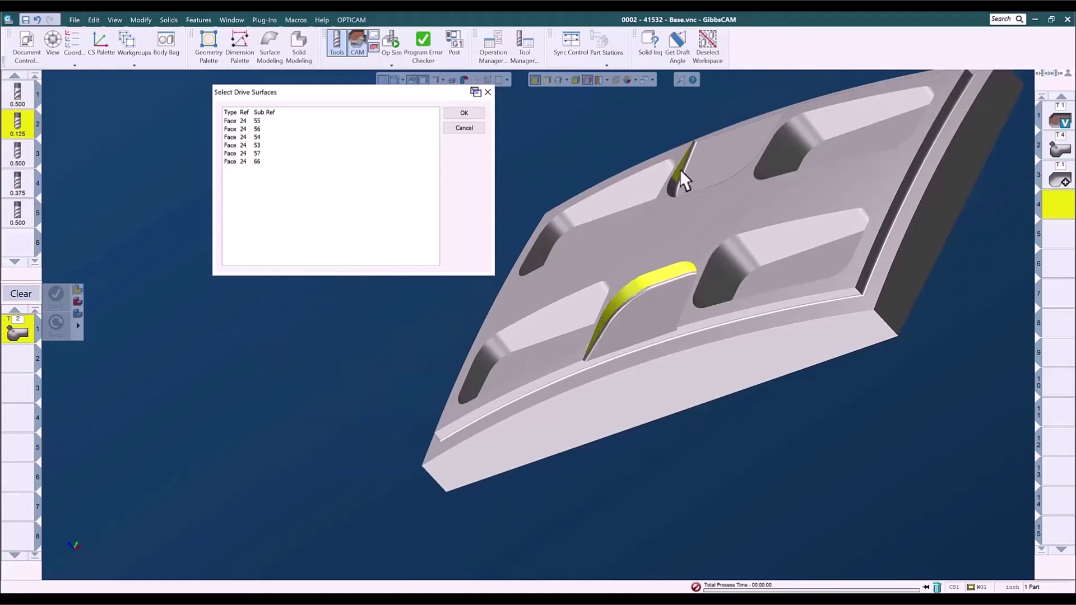
{"action": "left_click", "coordinate": [672, 193]}
{"action": "middle_click_drag", "start_coordinate": [671, 193], "coordinate": [937, 306]}
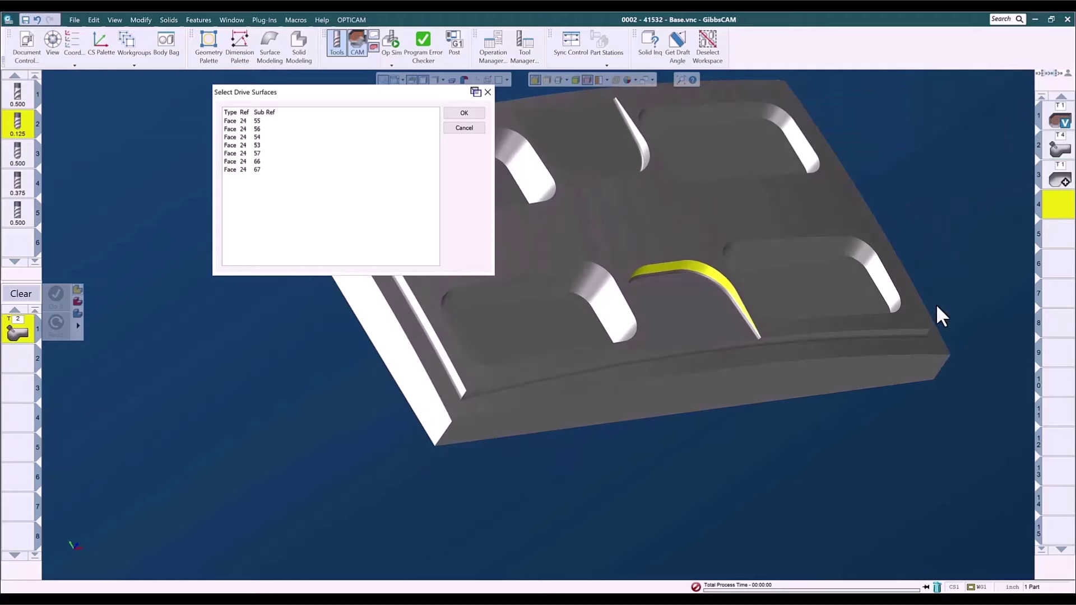
{"action": "left_click", "coordinate": [639, 147]}
{"action": "left_click", "coordinate": [617, 190]}
{"action": "middle_click_drag", "start_coordinate": [617, 190], "coordinate": [631, 226]}
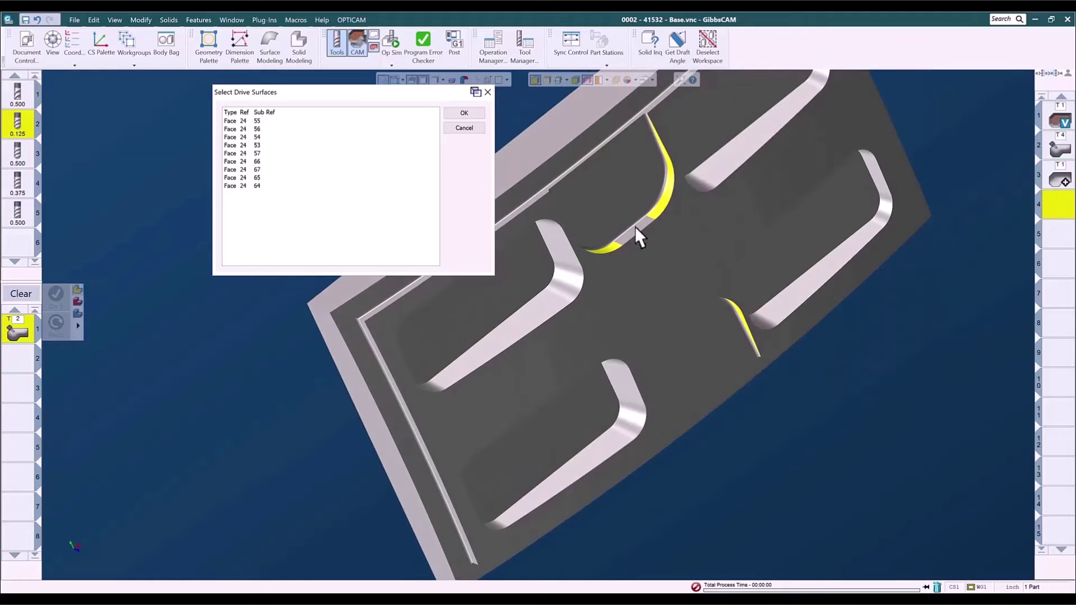
{"action": "left_click", "coordinate": [634, 226]}
{"action": "middle_click_drag", "start_coordinate": [672, 392], "coordinate": [442, 147]}
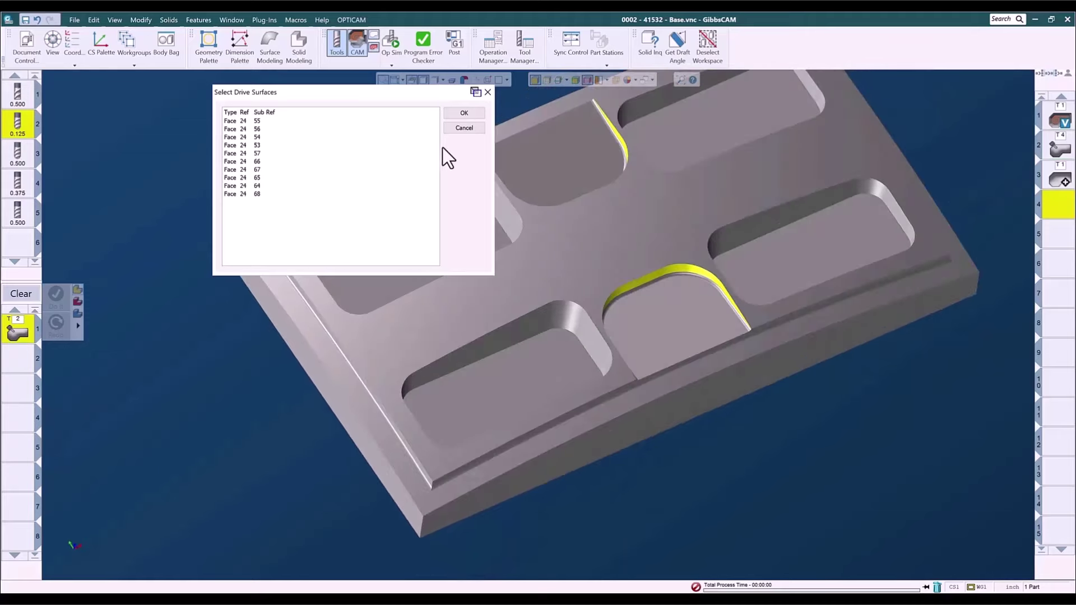
{"action": "left_click", "coordinate": [463, 113]}
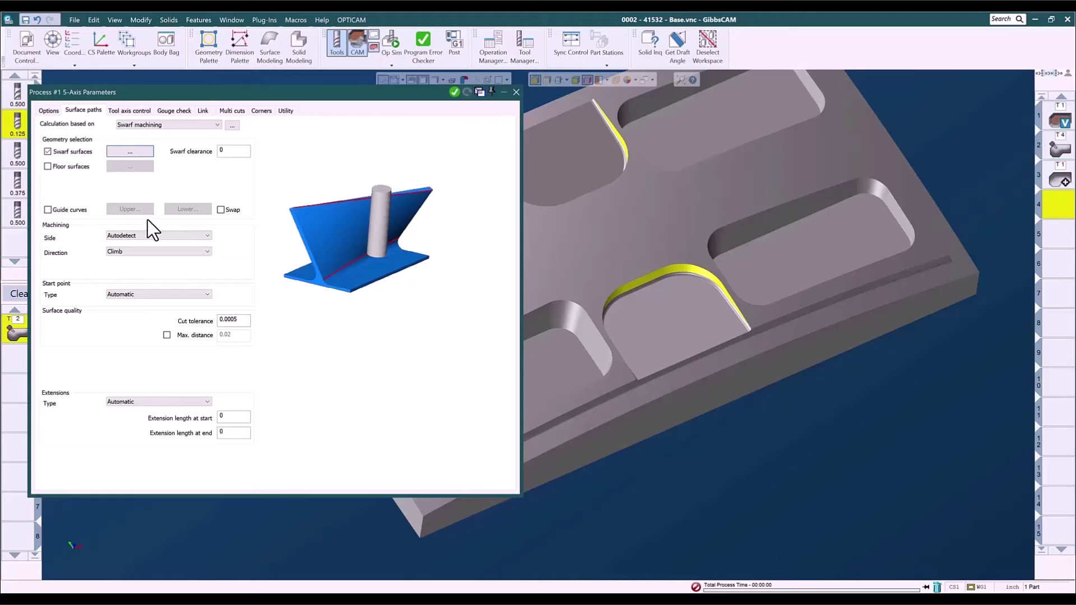
Step: Enable floor surfaces for the swarf process and set the floors of both shallow open pockets as its floor surfaces
{"action": "left_click", "coordinate": [48, 167]}
{"action": "left_click", "coordinate": [127, 166]}
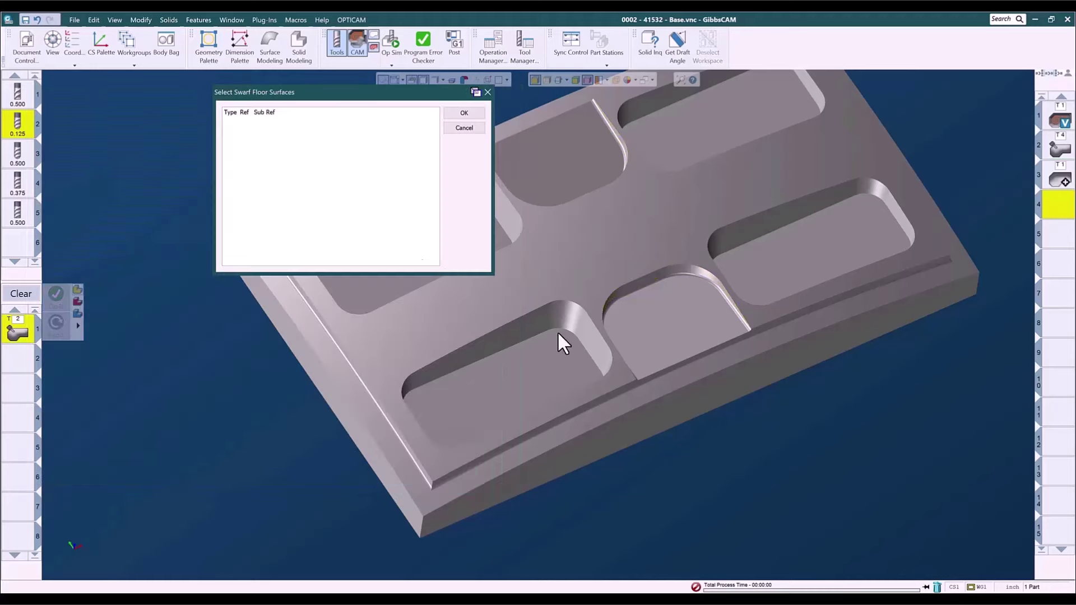
{"action": "left_click", "coordinate": [633, 312]}
{"action": "left_click", "coordinate": [553, 163]}
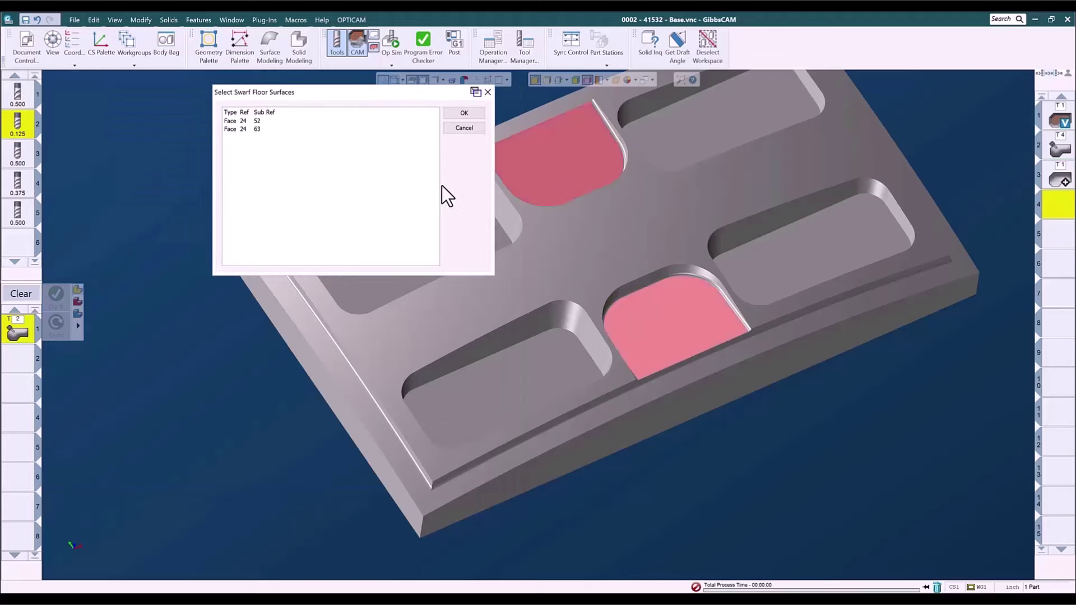
{"action": "left_click", "coordinate": [464, 114]}
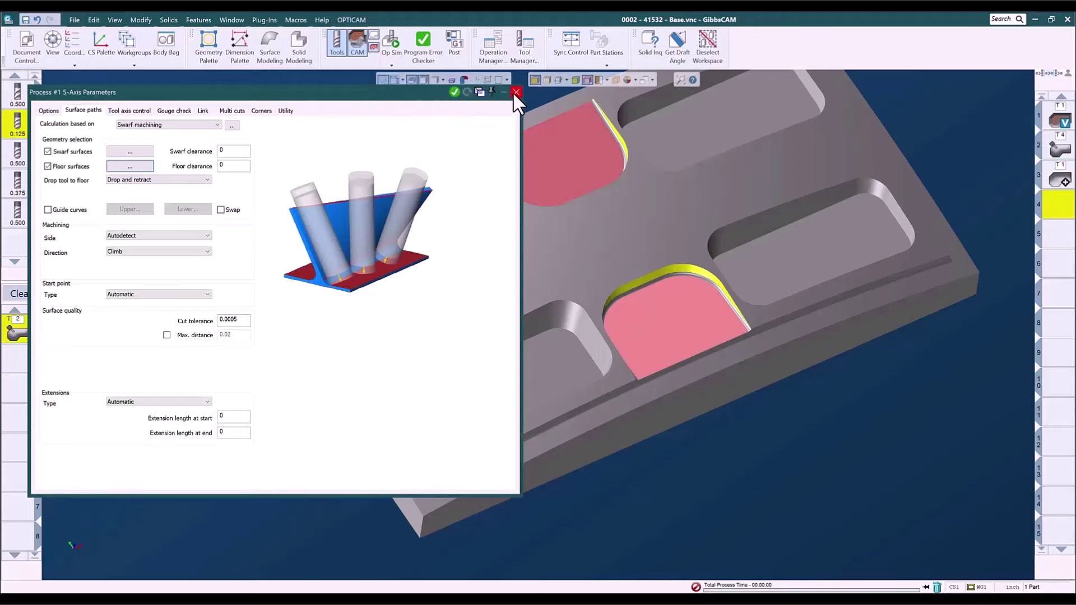
Step: Generate the swarf toolpath along the shallow open pocket walls and inspect it at the pocket's edge
{"action": "left_click", "coordinate": [454, 92]}
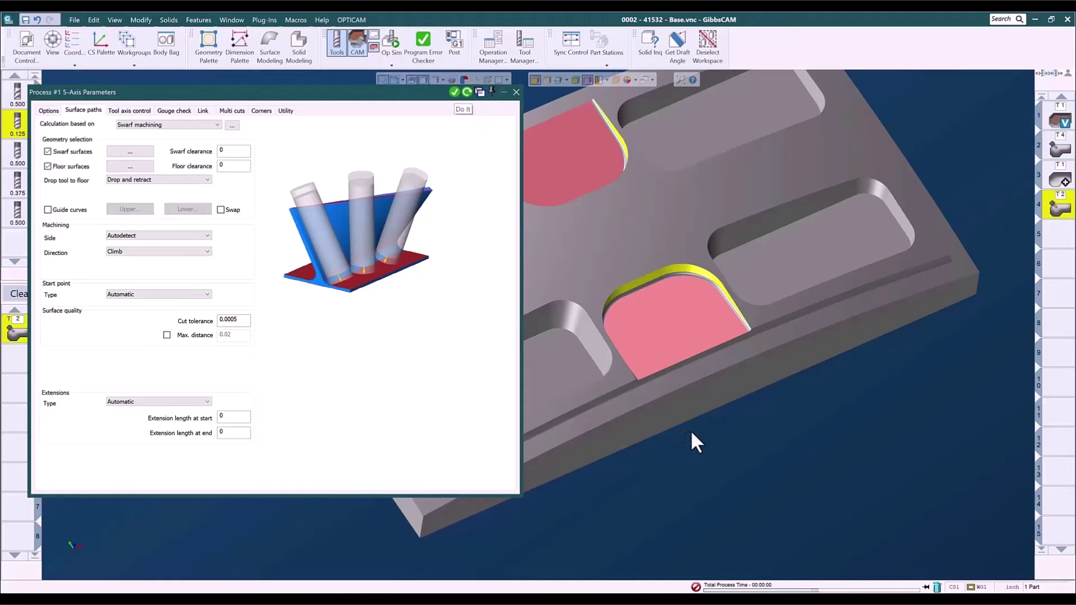
{"action": "scroll", "coordinate": [709, 373], "scroll_direction": "up", "scroll_amount": 5}
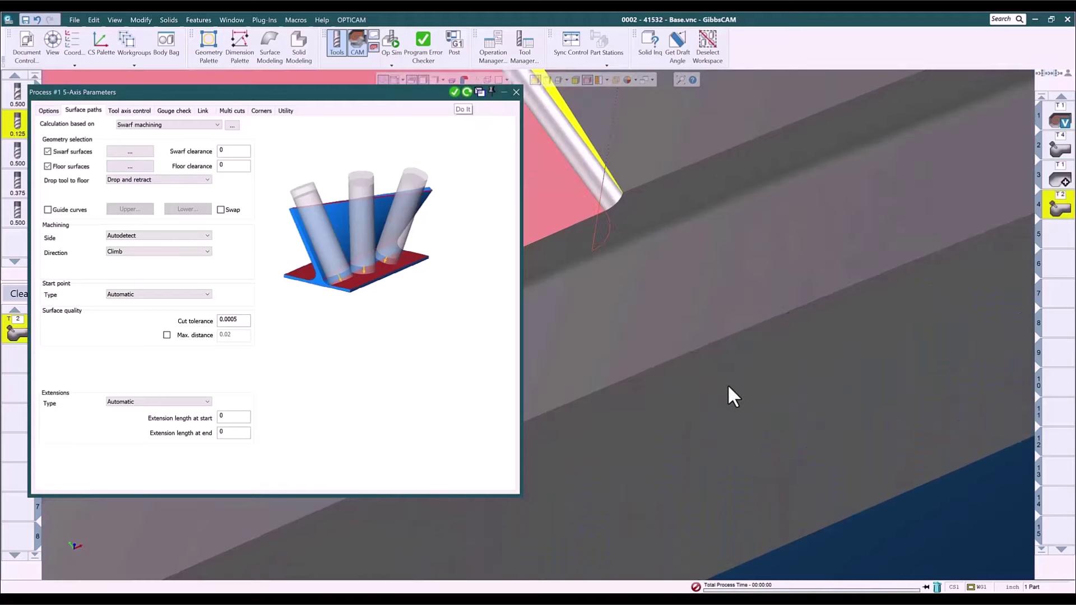
{"action": "scroll", "coordinate": [713, 372], "scroll_direction": "down", "scroll_amount": 5}
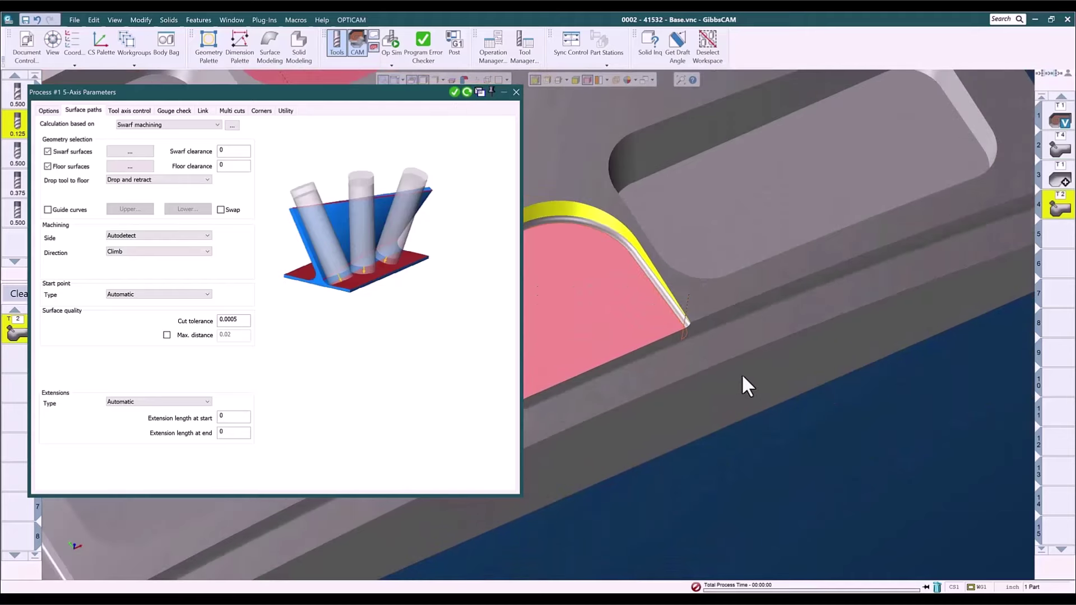
{"action": "middle_click_drag", "start_coordinate": [675, 452], "coordinate": [835, 426]}
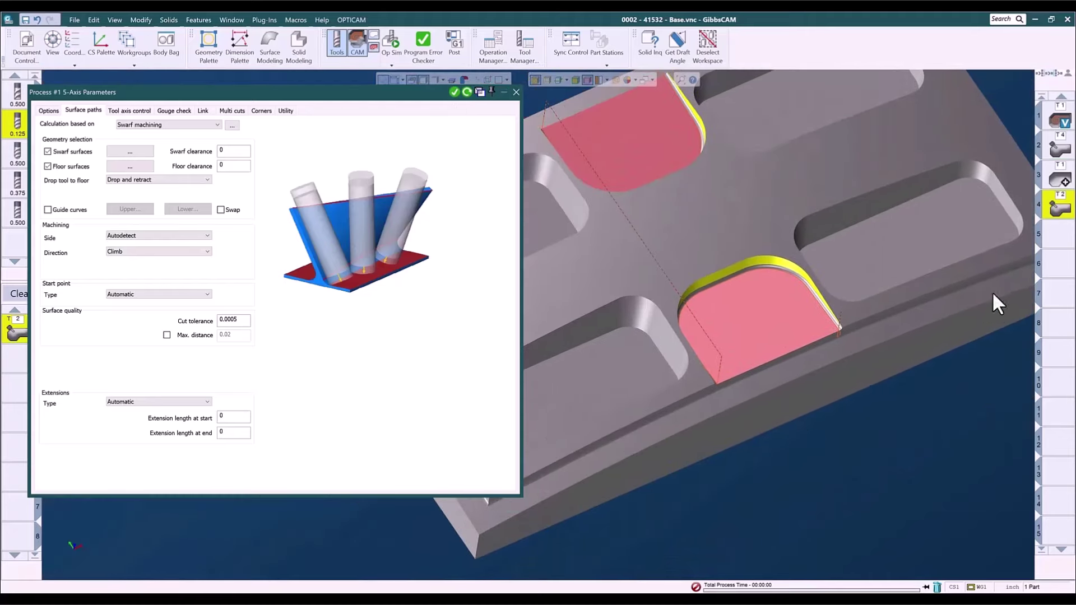
Step: Close the swarf process with a new empty operation slot active and select the floor of the near shallow open pocket
{"action": "left_click", "coordinate": [1060, 235]}
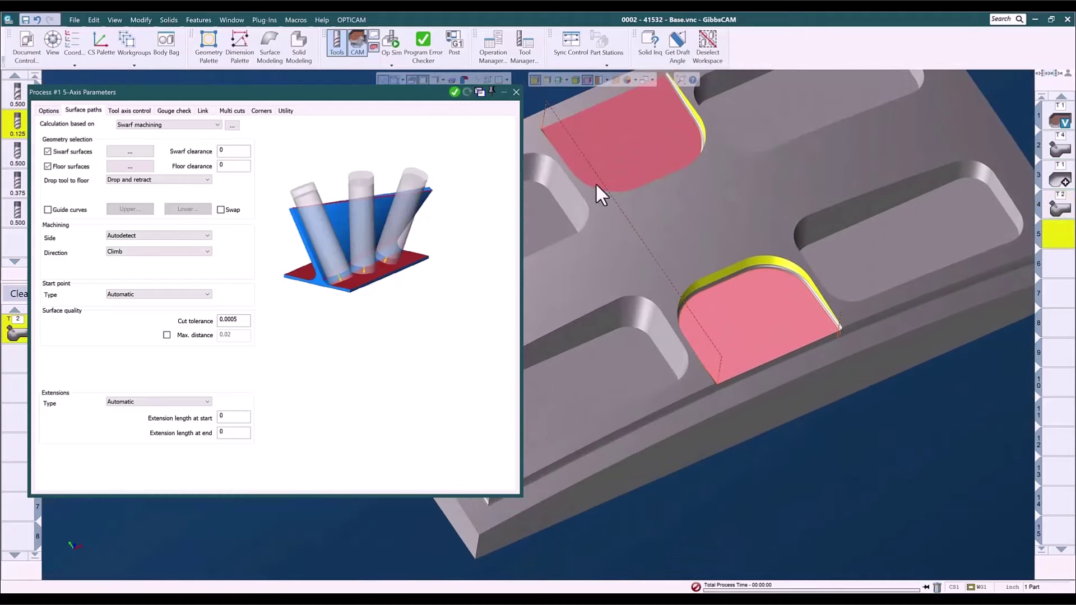
{"action": "left_click", "coordinate": [516, 91]}
{"action": "left_click", "coordinate": [704, 46]}
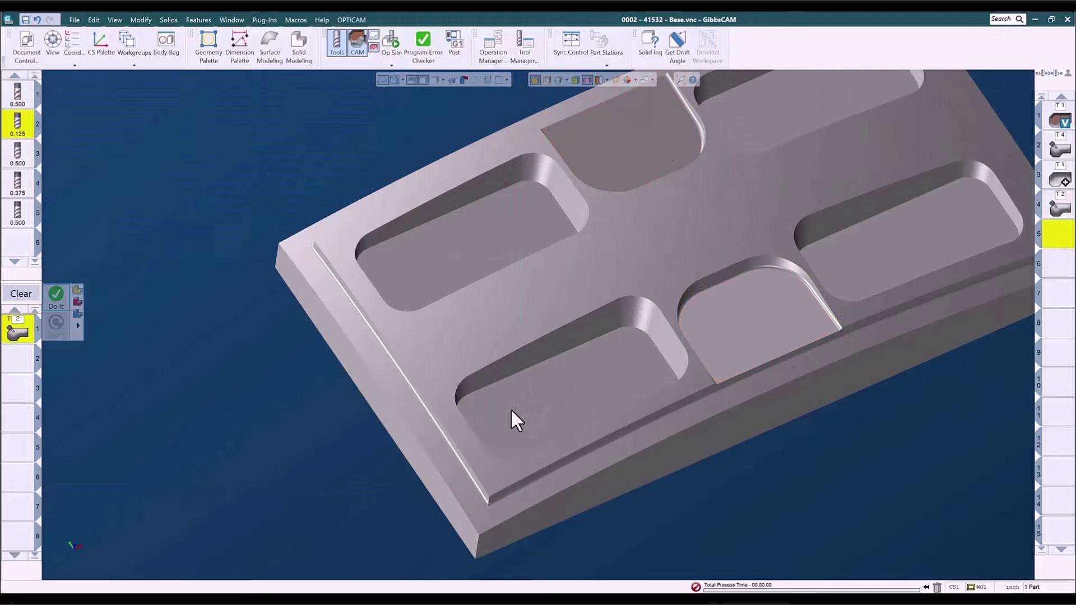
{"action": "scroll", "coordinate": [365, 466], "scroll_direction": "down", "scroll_amount": 3}
{"action": "left_click", "coordinate": [641, 422]}
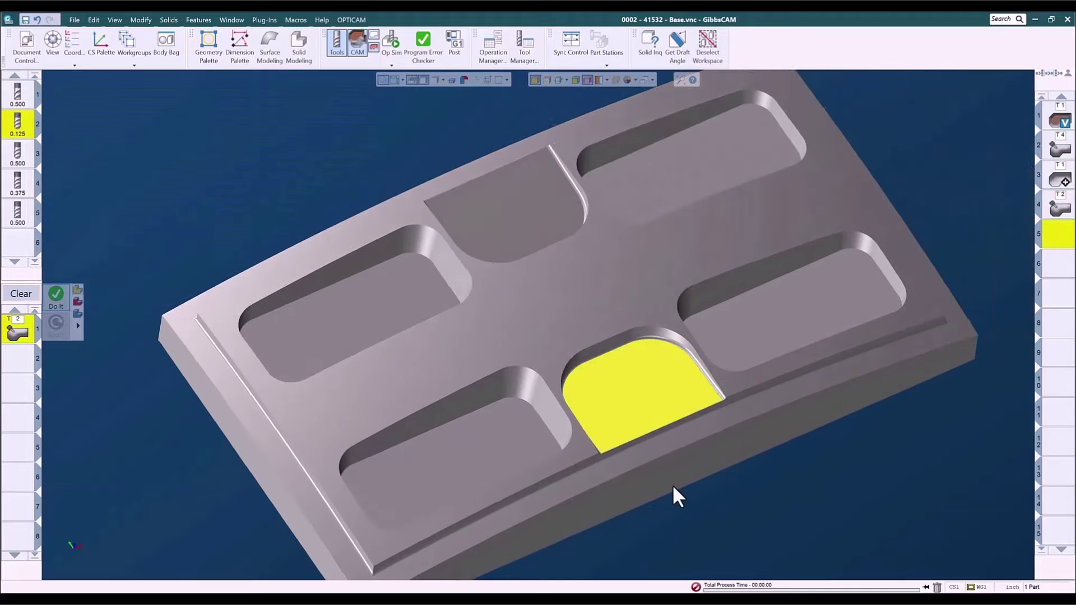
{"action": "middle_click_drag", "start_coordinate": [671, 484], "coordinate": [680, 391]}
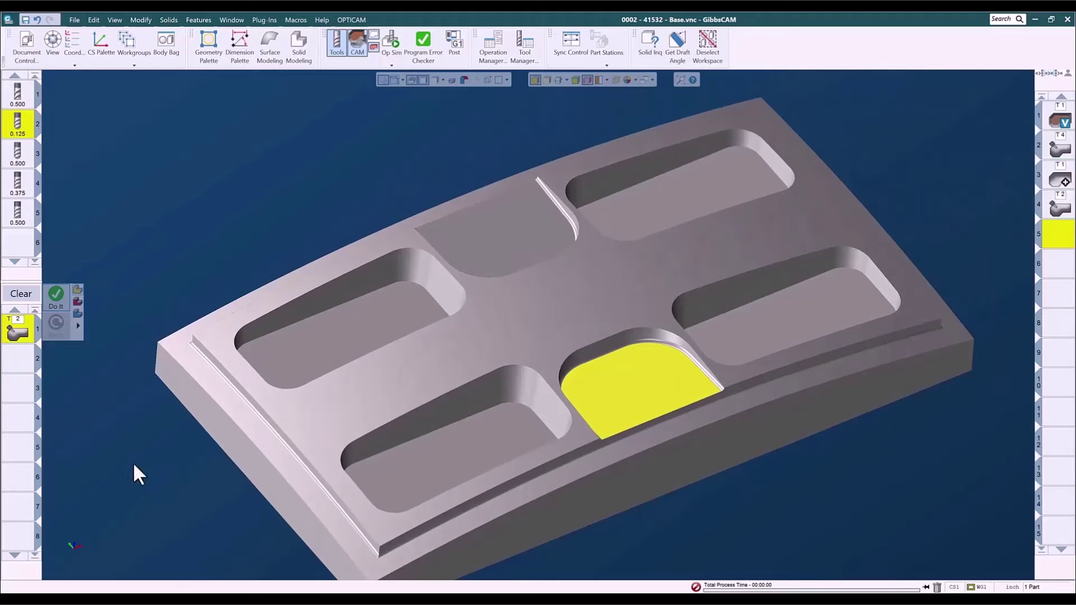
Step: Replace the process list with the saved 0-degree Adv 3D raster lace process and generate its toolpath on the selected pocket floor
{"action": "left_click", "coordinate": [13, 295]}
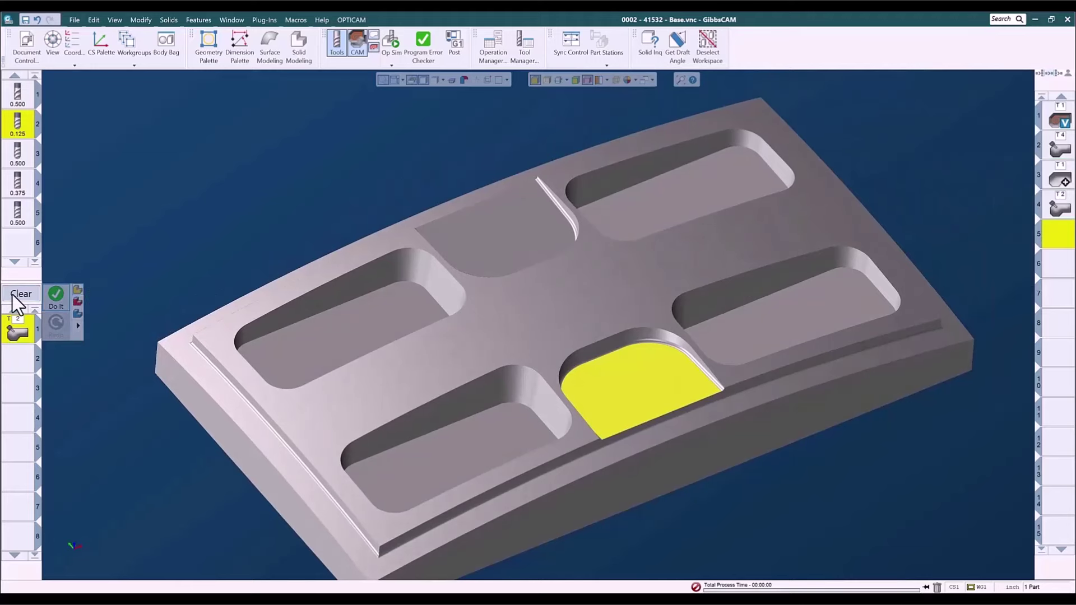
{"action": "right_click", "coordinate": [17, 334]}
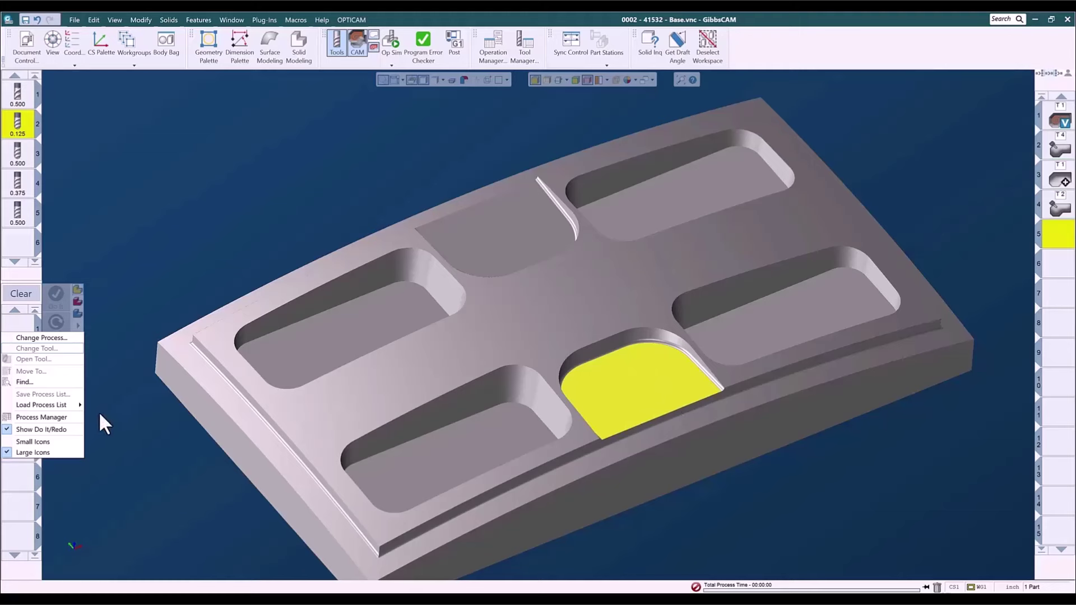
{"action": "mouse_move", "coordinate": [23, 404]}
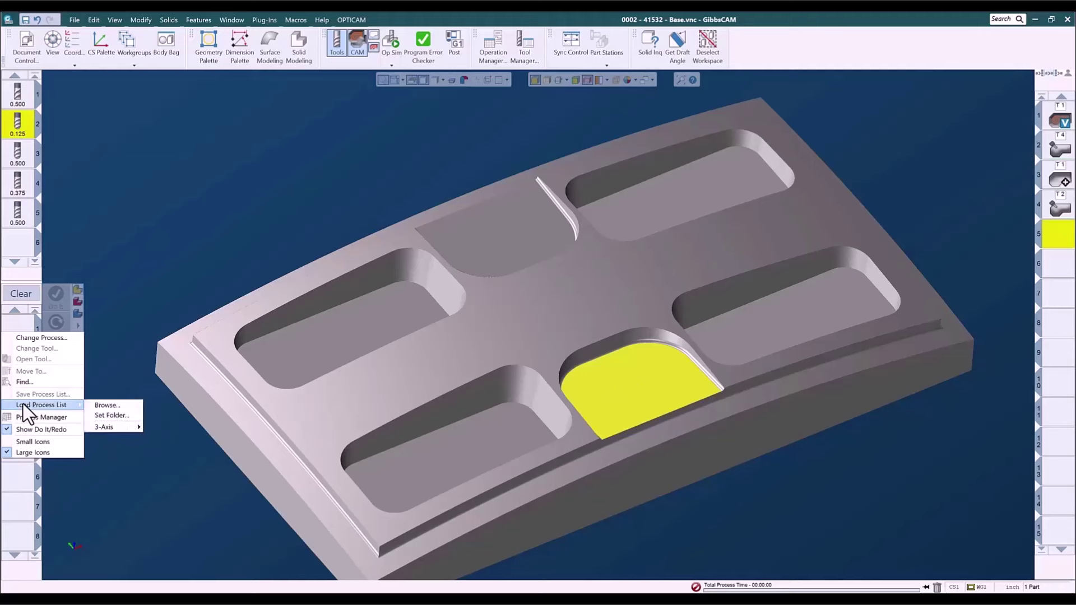
{"action": "mouse_move", "coordinate": [97, 424]}
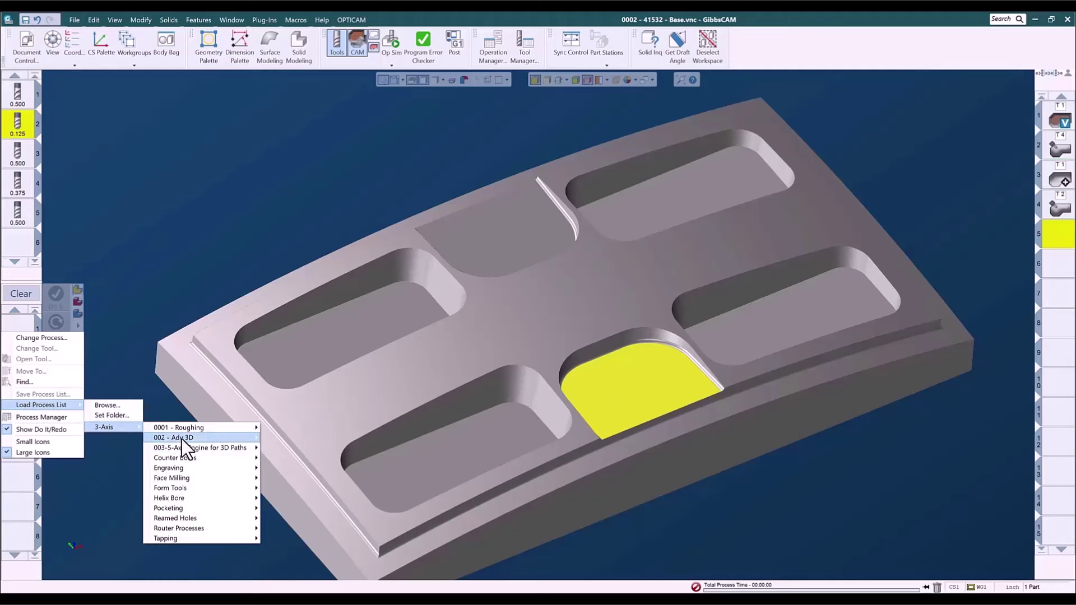
{"action": "mouse_move", "coordinate": [224, 447]}
{"action": "mouse_move", "coordinate": [292, 448]}
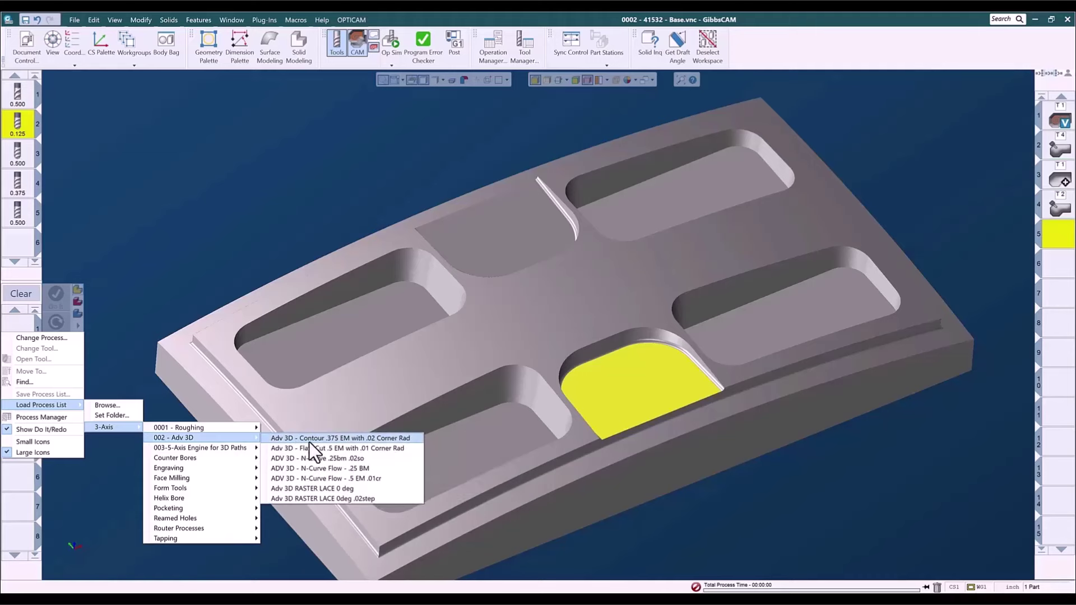
{"action": "left_click", "coordinate": [328, 489]}
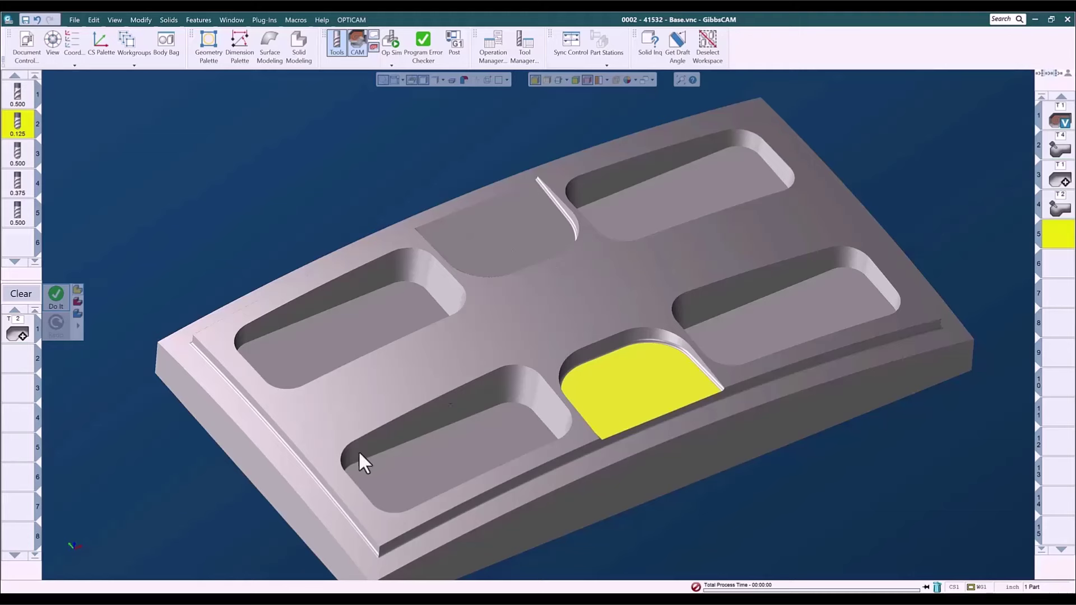
{"action": "left_click", "coordinate": [59, 302]}
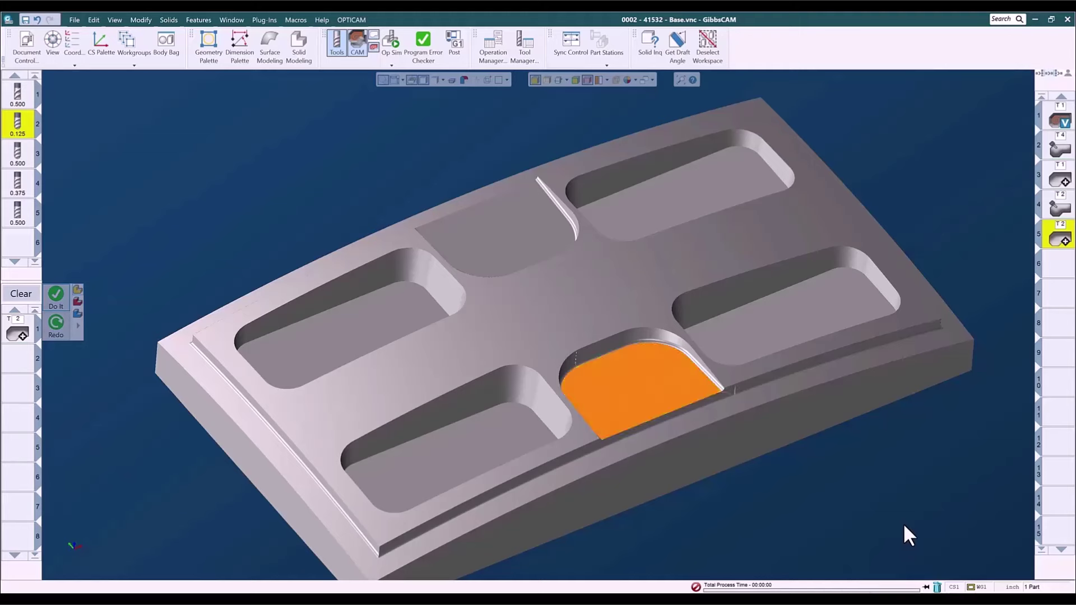
Step: For a new operation on the opposite shallow open pocket's floor, edit the lace process's cut angle and generate the toolpath
{"action": "left_click", "coordinate": [1054, 263]}
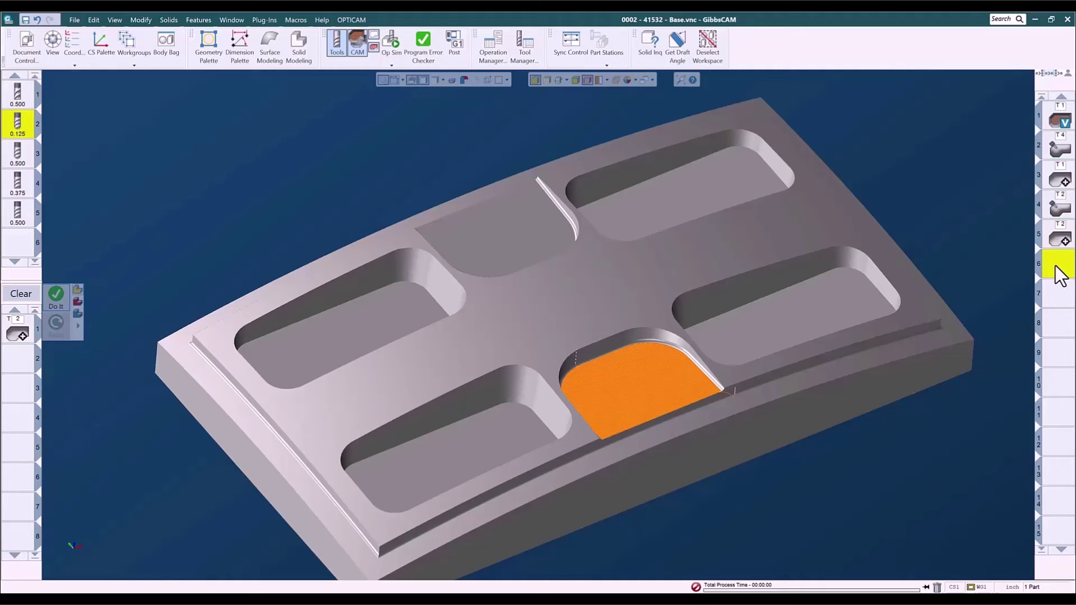
{"action": "left_click", "coordinate": [487, 245]}
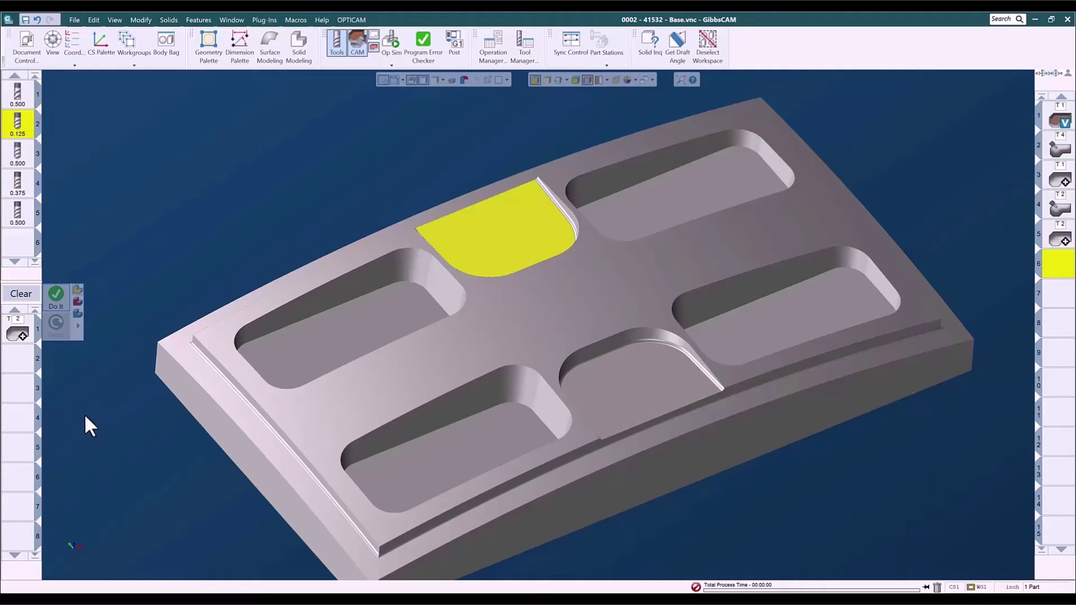
{"action": "left_click", "coordinate": [17, 329]}
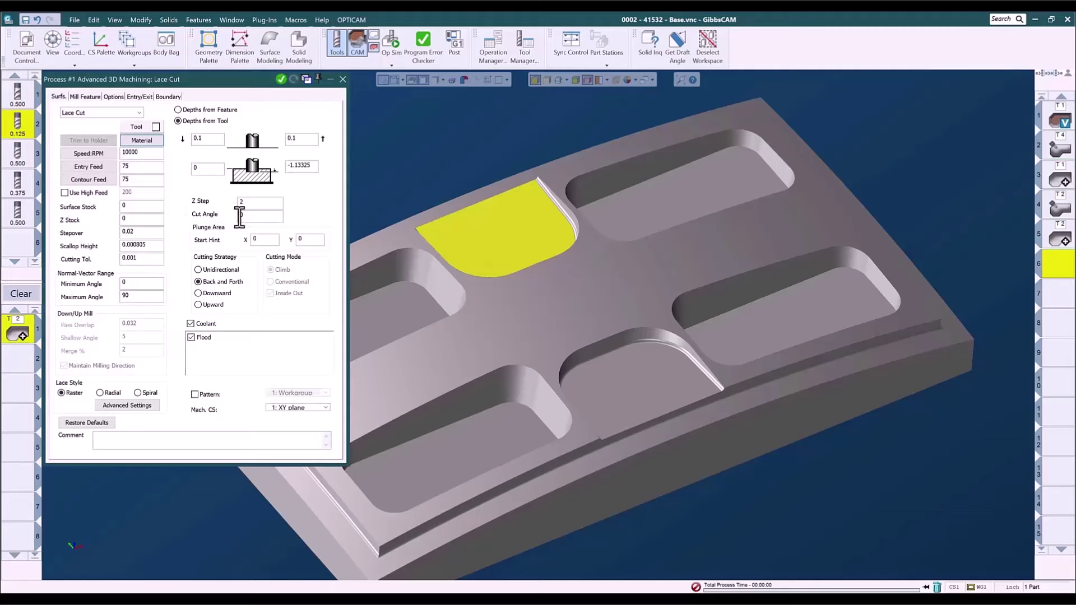
{"action": "double_click", "coordinate": [240, 215]}
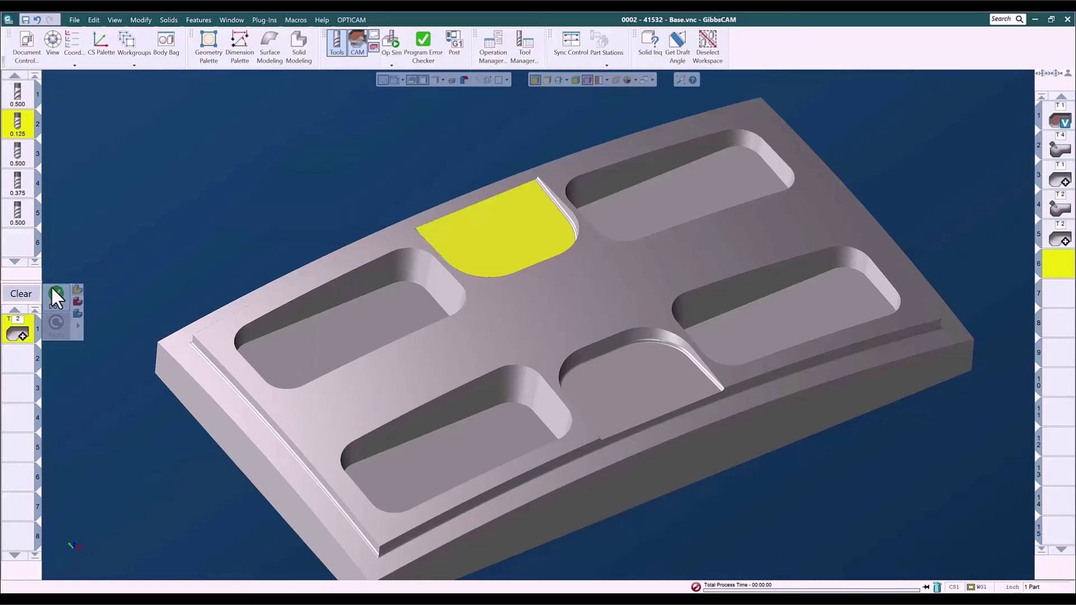
{"action": "left_click", "coordinate": [63, 297]}
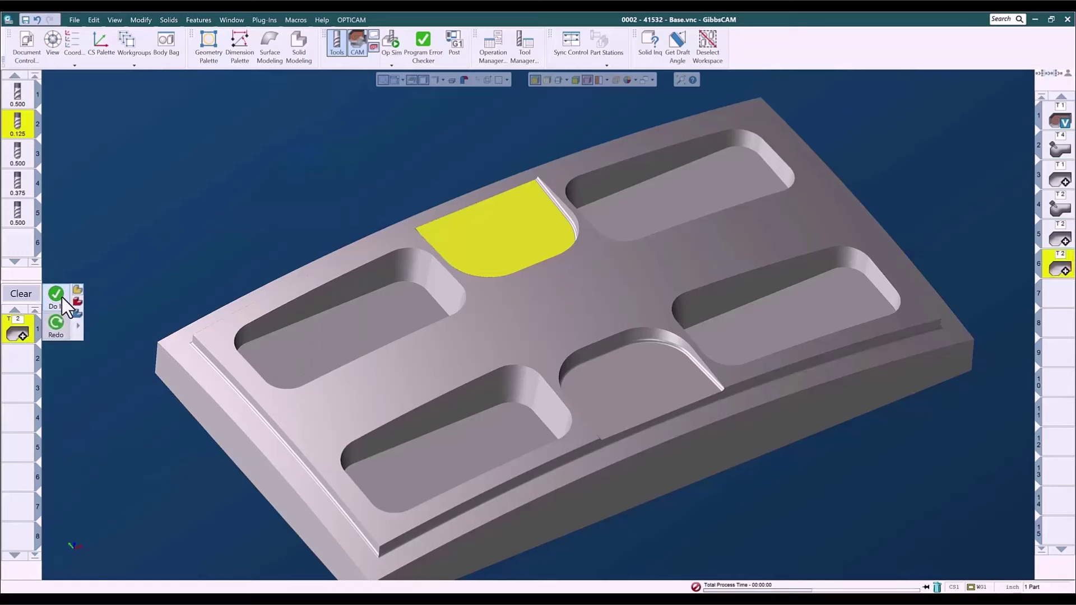
Step: Clear the process list with the next empty operation slot active and select the curved top face around the pockets
{"action": "left_click", "coordinate": [1052, 301]}
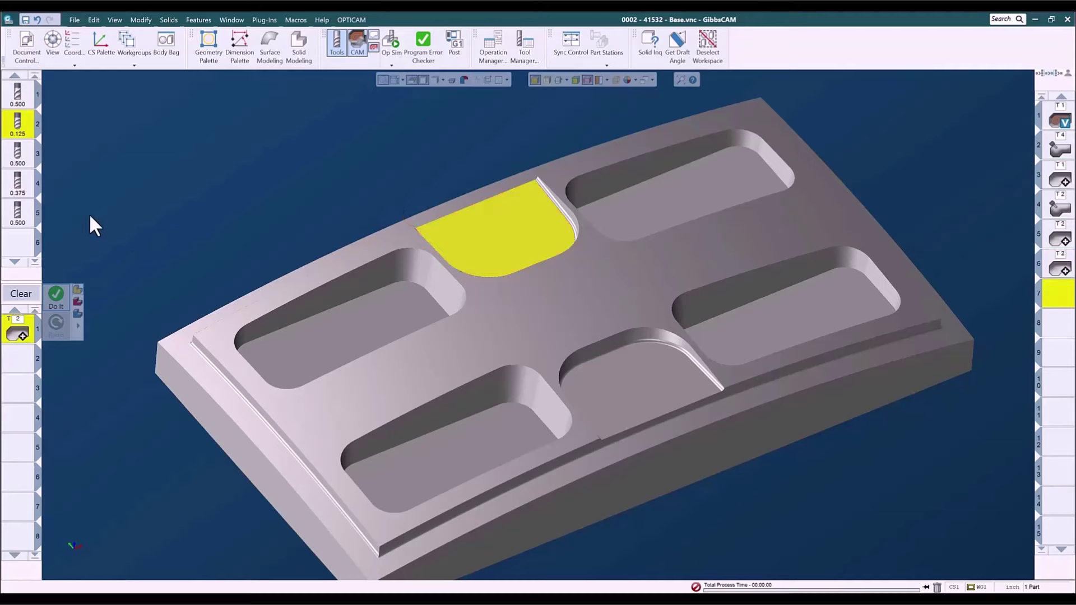
{"action": "left_click", "coordinate": [10, 292]}
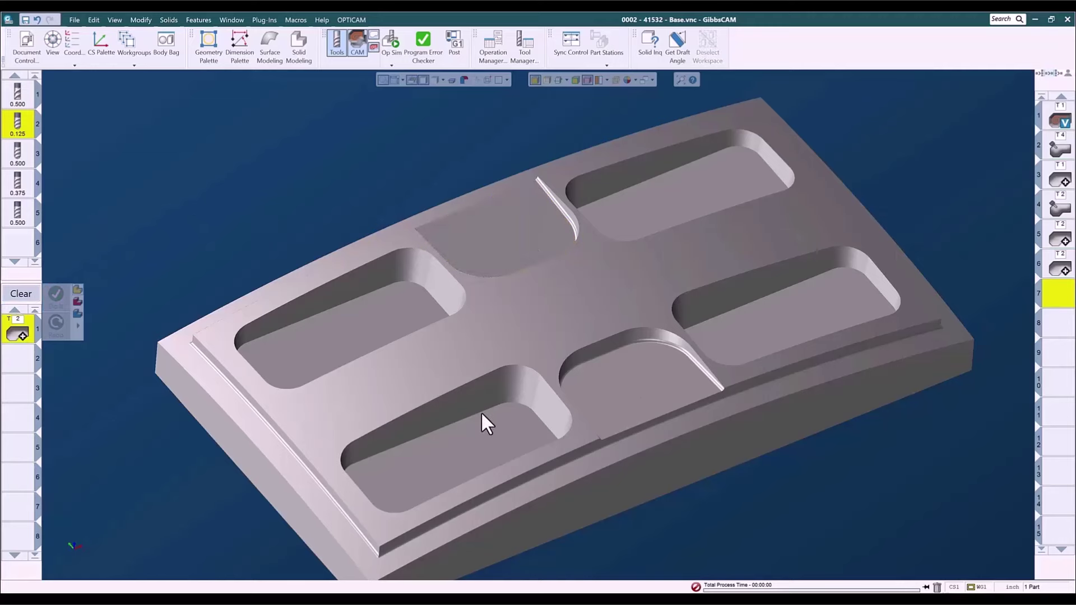
{"action": "key", "text": "Right"}
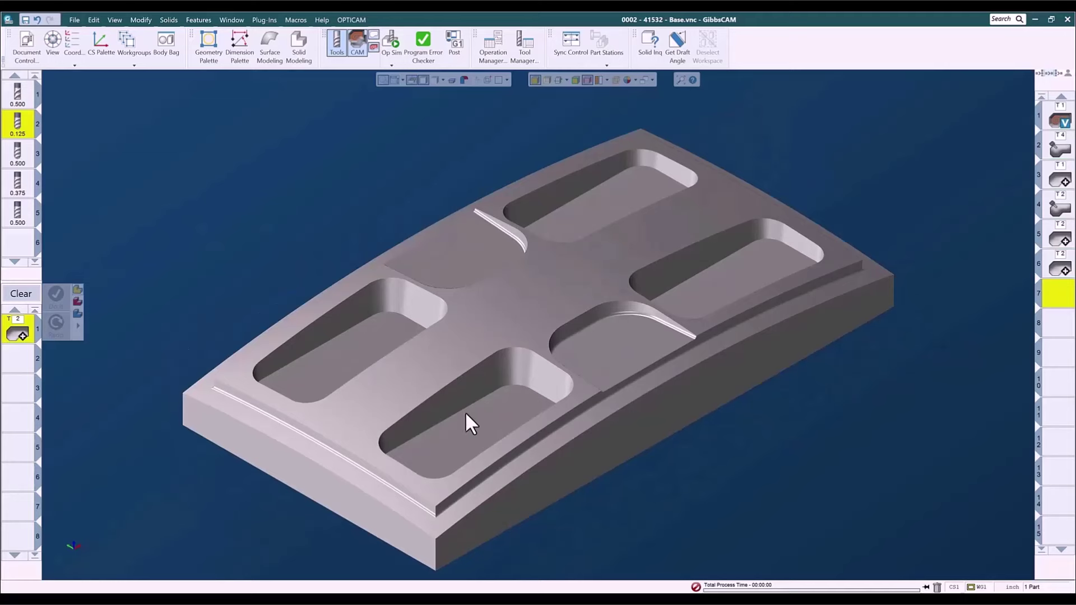
{"action": "left_click", "coordinate": [20, 293]}
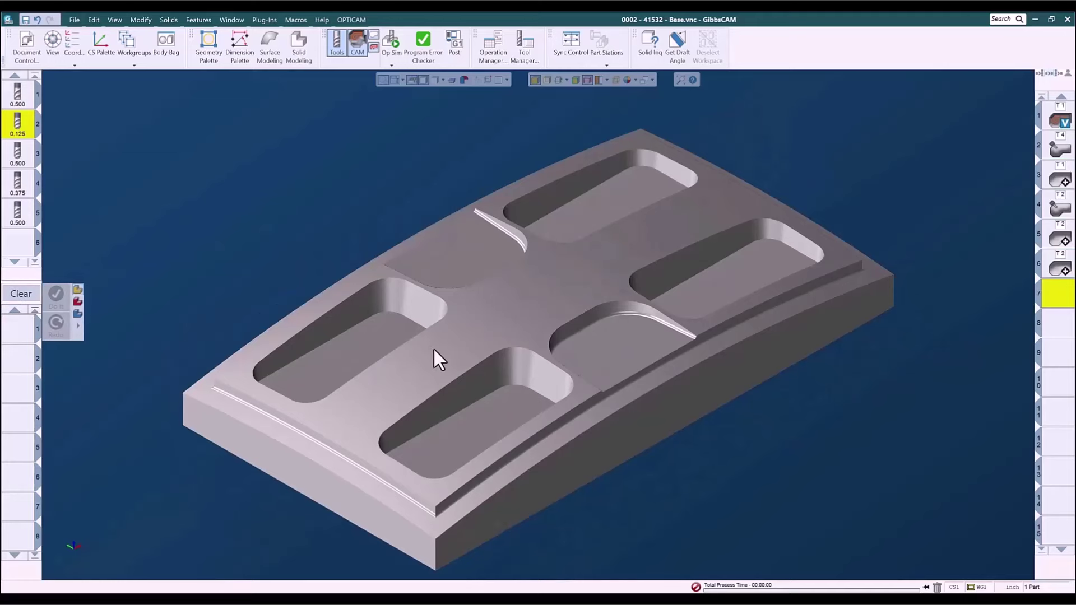
{"action": "left_click", "coordinate": [488, 324]}
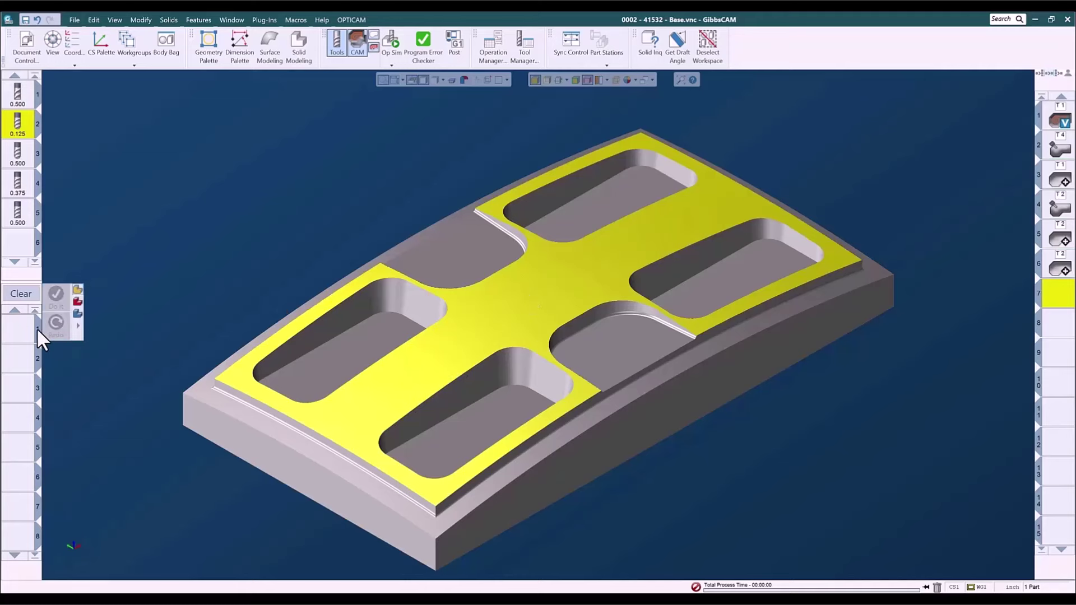
Step: Load the saved geodesic process list "002 - 3AX - Geo - .5BM - Parallel to Multi Curves - Auto"
{"action": "right_click", "coordinate": [18, 328]}
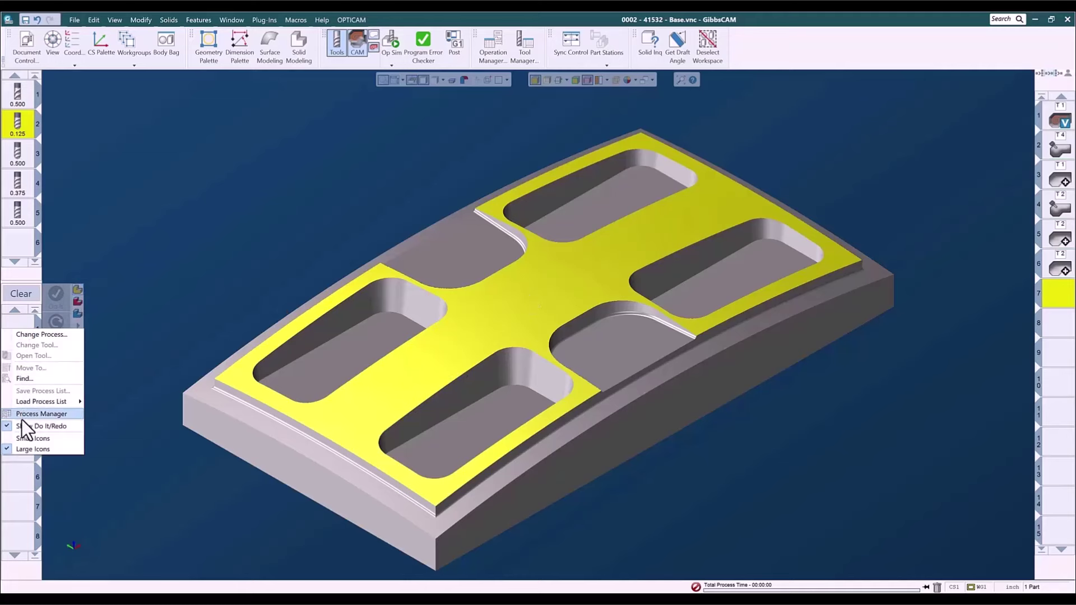
{"action": "mouse_move", "coordinate": [24, 402]}
{"action": "mouse_move", "coordinate": [101, 420]}
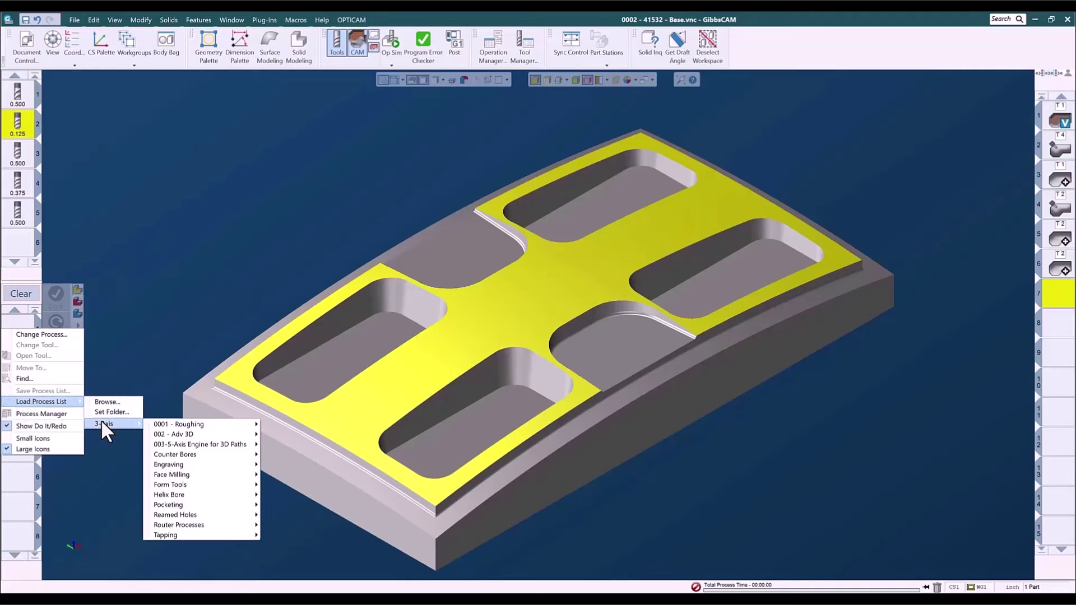
{"action": "mouse_move", "coordinate": [173, 443]}
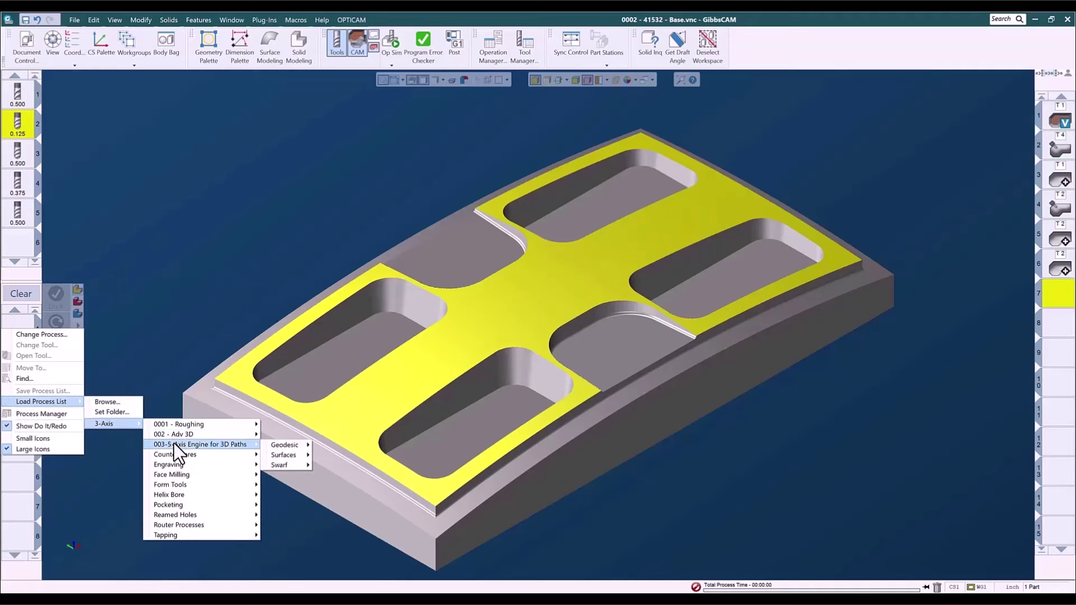
{"action": "mouse_move", "coordinate": [291, 446]}
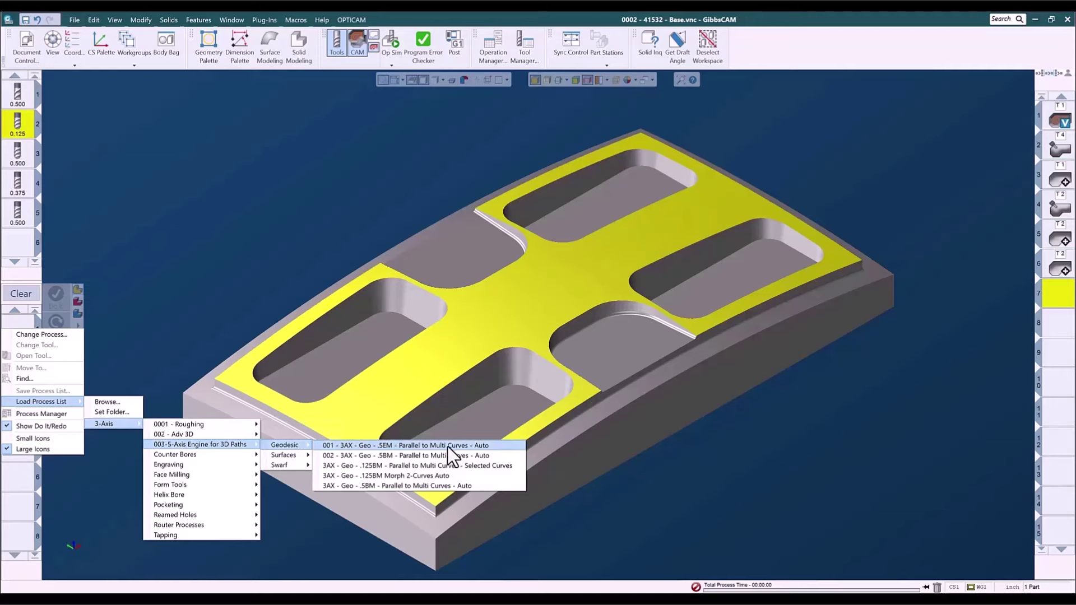
{"action": "left_click", "coordinate": [386, 455]}
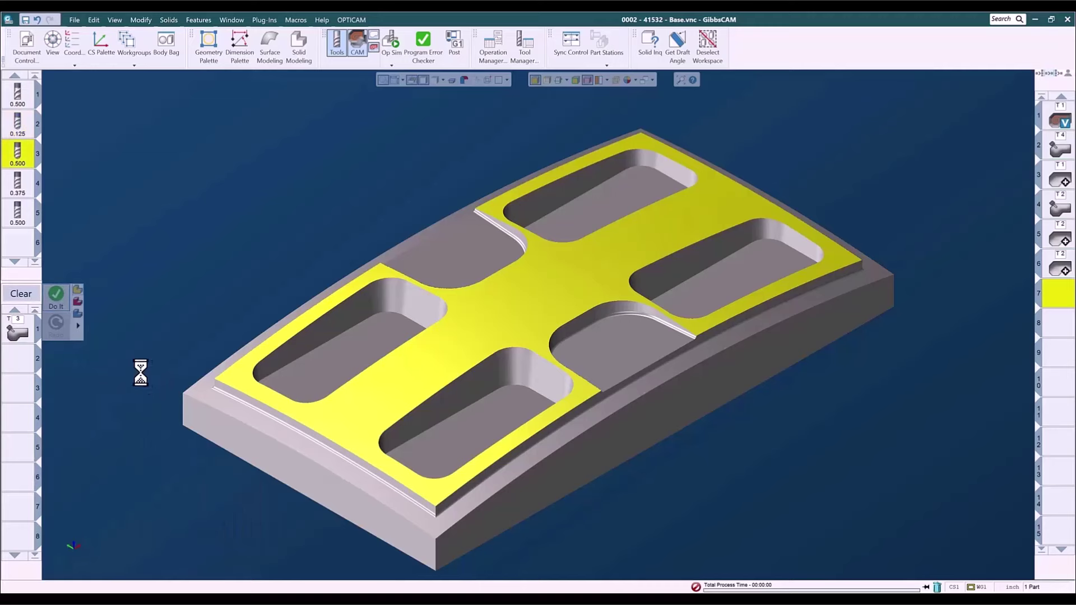
Step: Review the geodesic process's surface path, gouge check and link settings and generate its toolpath on the curved top face
{"action": "left_click", "coordinate": [19, 331]}
{"action": "double_click", "coordinate": [21, 331]}
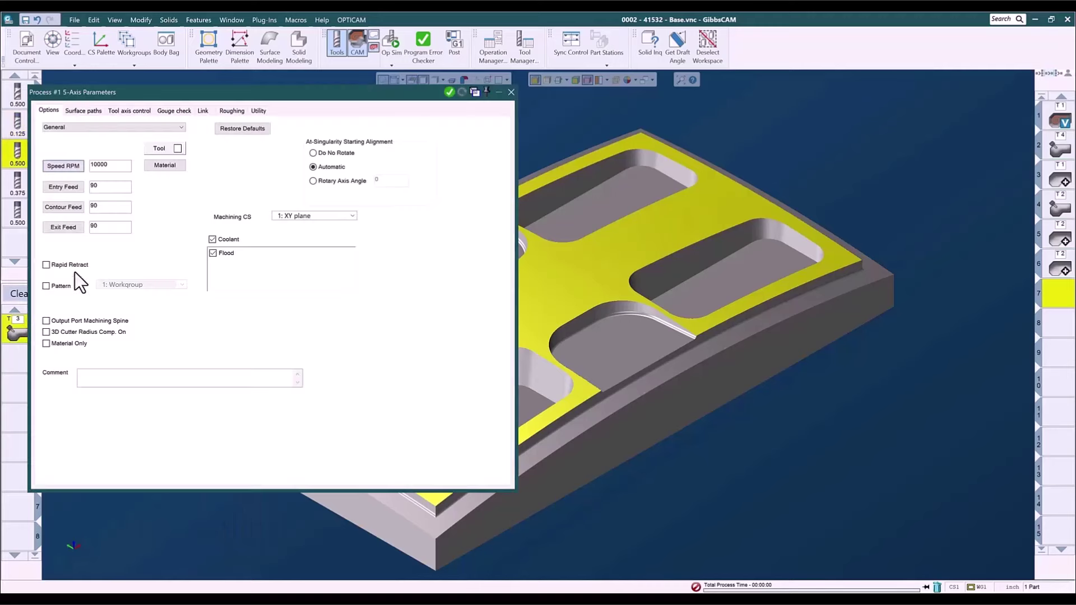
{"action": "left_click", "coordinate": [87, 110]}
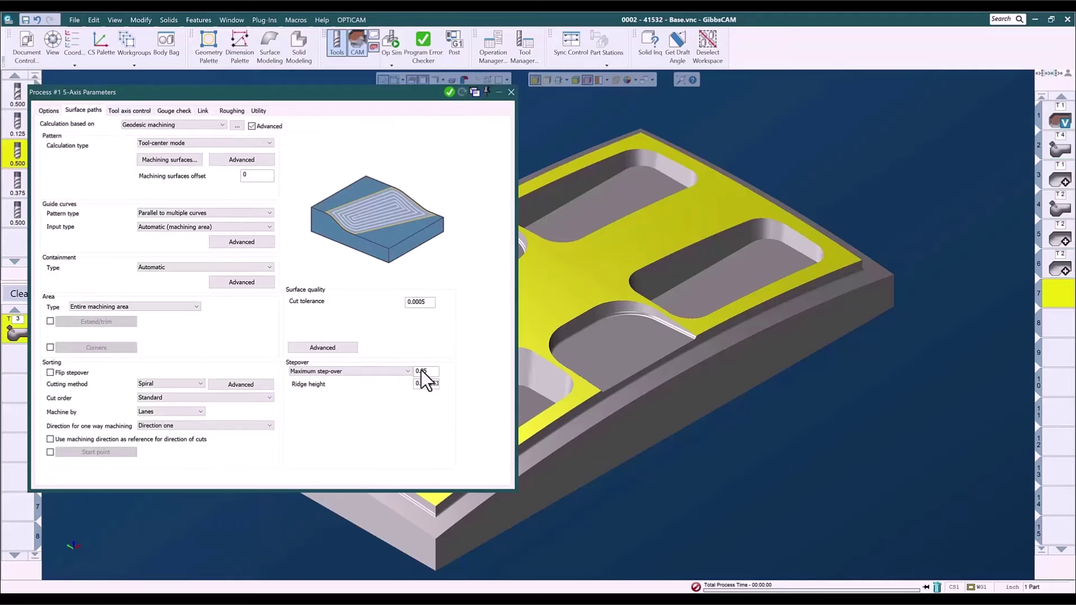
{"action": "left_click", "coordinate": [170, 112]}
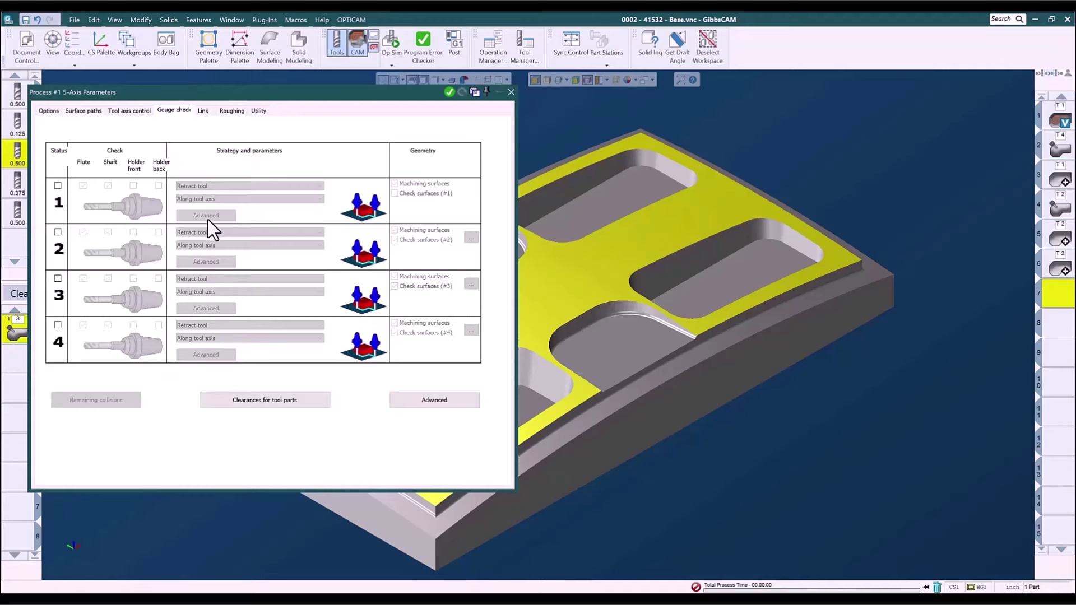
{"action": "left_click", "coordinate": [203, 111]}
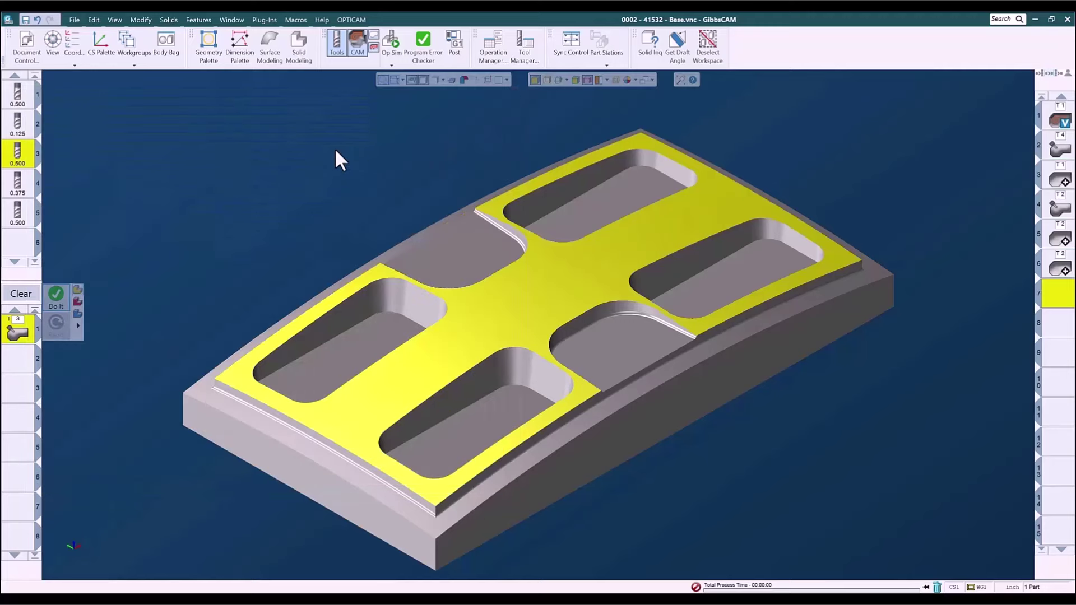
{"action": "left_click", "coordinate": [56, 297]}
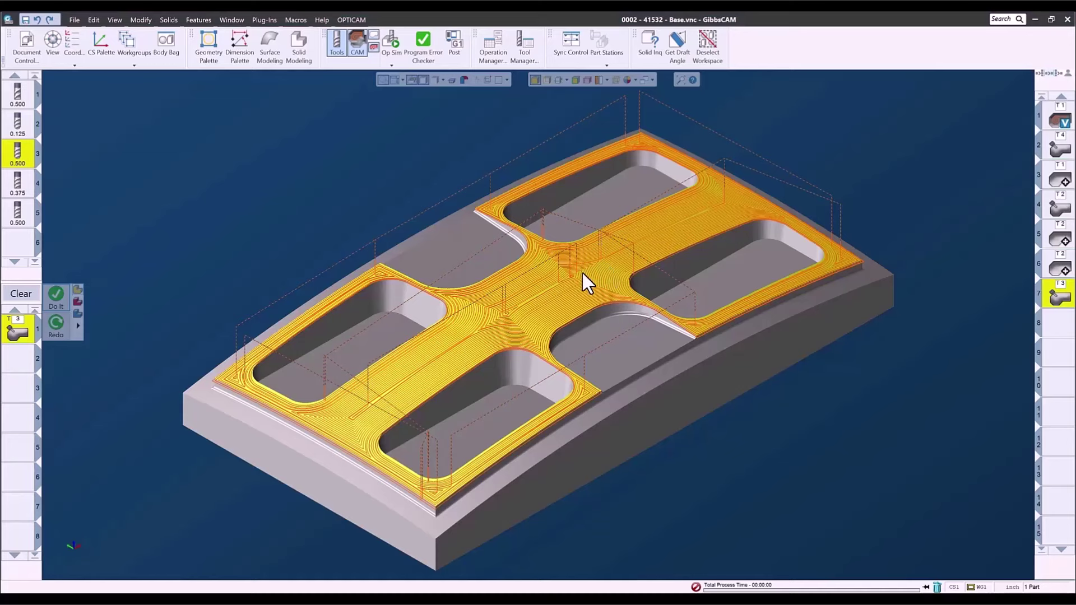
Step: Clear the process list with a new empty operation slot active and select the lower ledge face around the part's perimeter
{"action": "left_click", "coordinate": [1058, 323]}
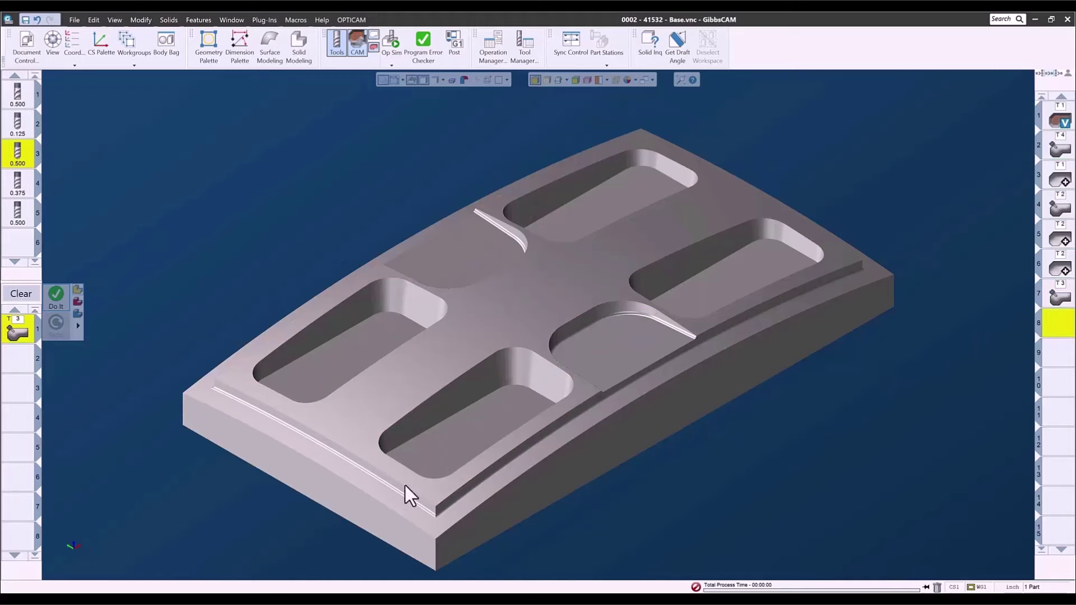
{"action": "left_click", "coordinate": [18, 293]}
{"action": "left_click", "coordinate": [233, 409]}
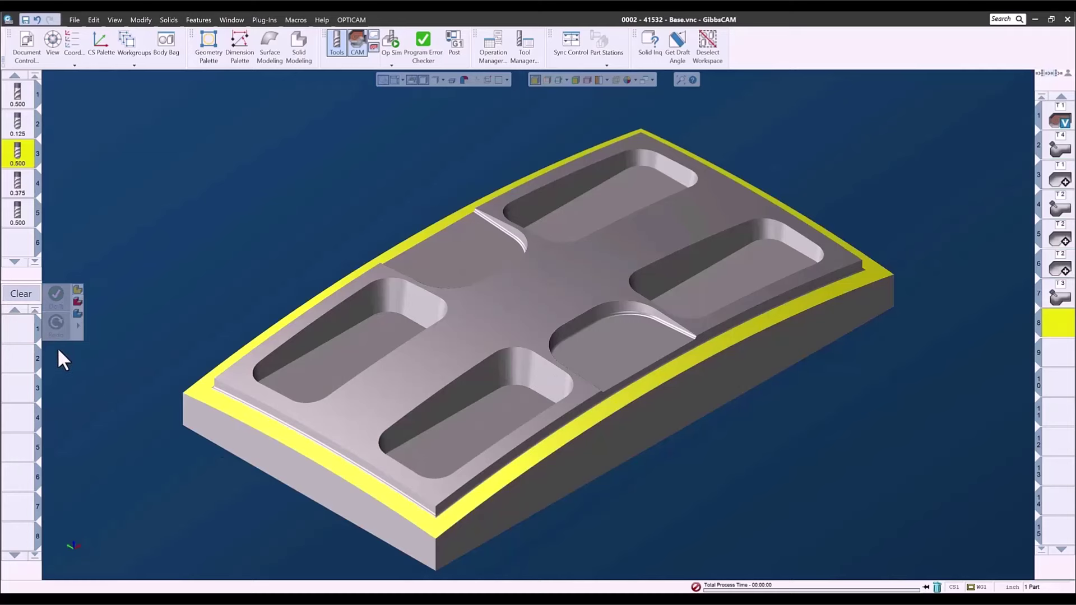
Step: Load the saved geodesic process list "3AX - Geo - .125BM - Parallel to Multi Curves - Selected Curves"
{"action": "right_click", "coordinate": [13, 329]}
{"action": "mouse_move", "coordinate": [41, 402]}
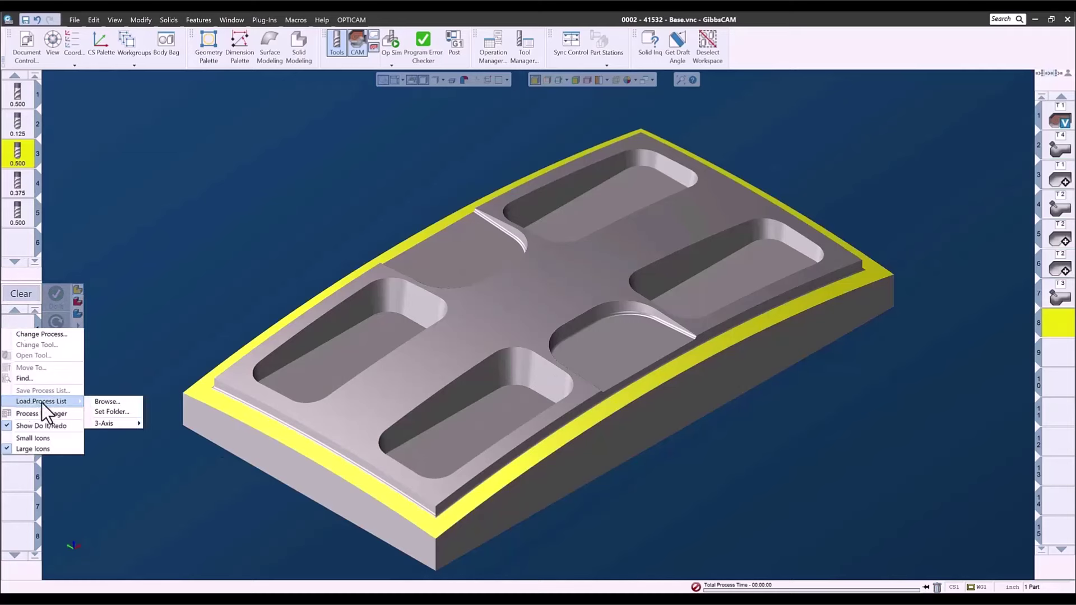
{"action": "mouse_move", "coordinate": [99, 422]}
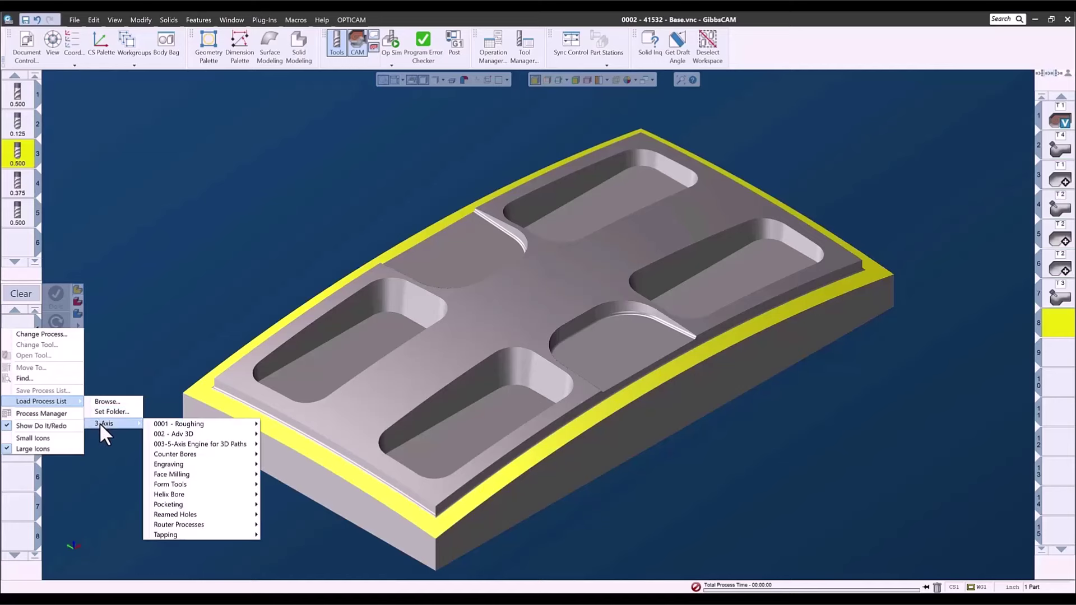
{"action": "mouse_move", "coordinate": [176, 444]}
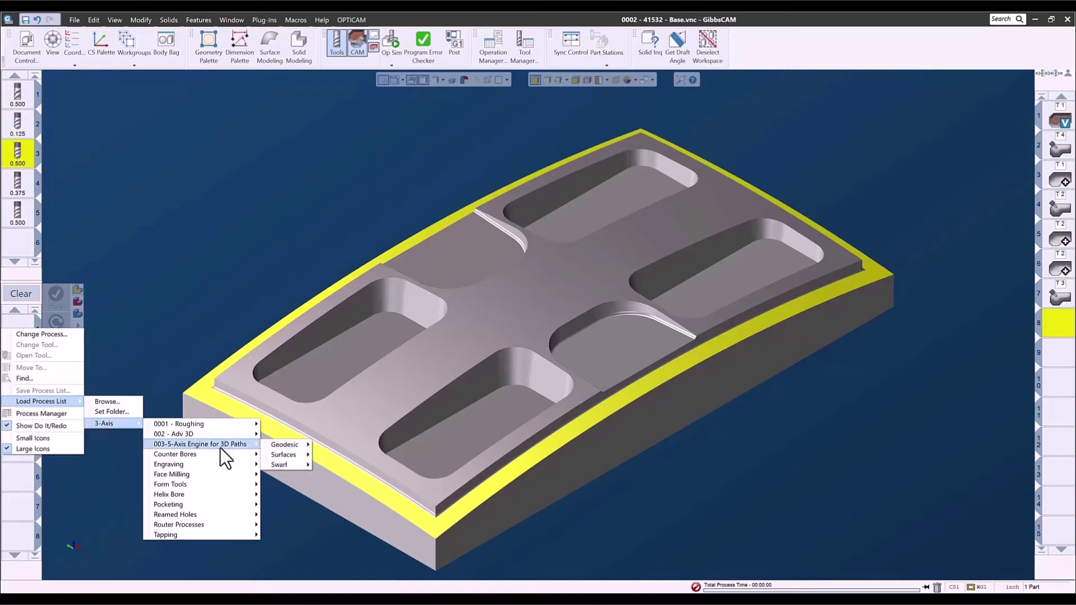
{"action": "mouse_move", "coordinate": [278, 446]}
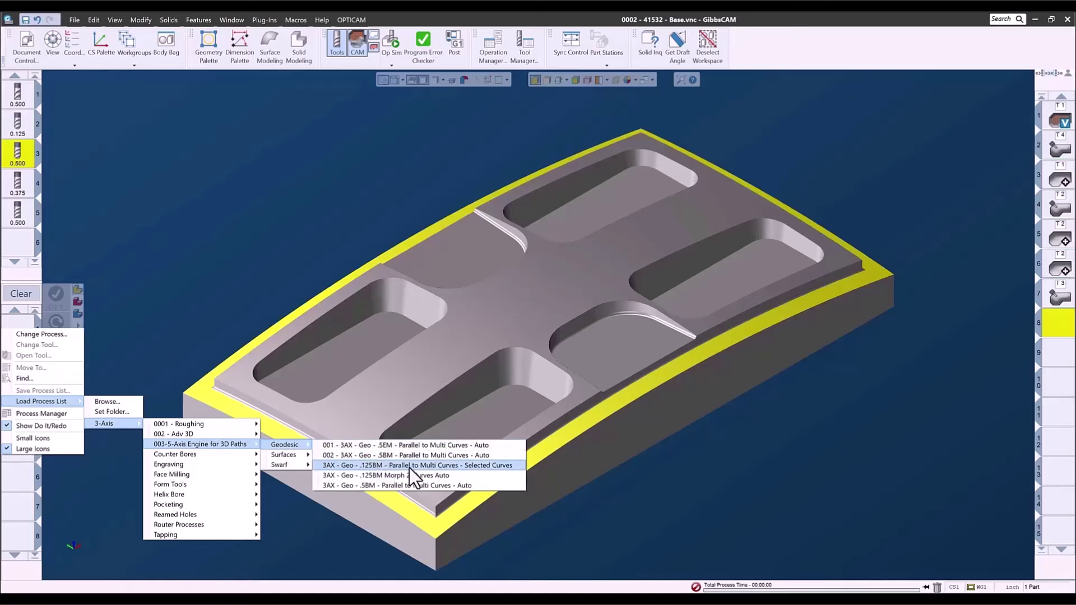
{"action": "left_click", "coordinate": [479, 465]}
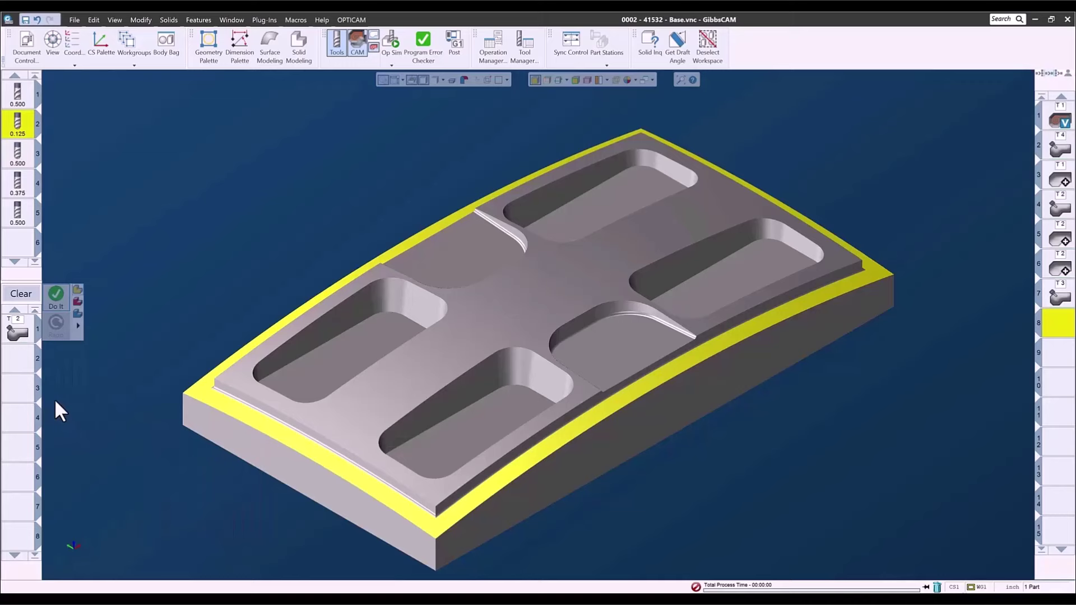
Step: Open the geodesic process's surface path settings and accept the perimeter ledge face as its machining surface
{"action": "double_click", "coordinate": [23, 334]}
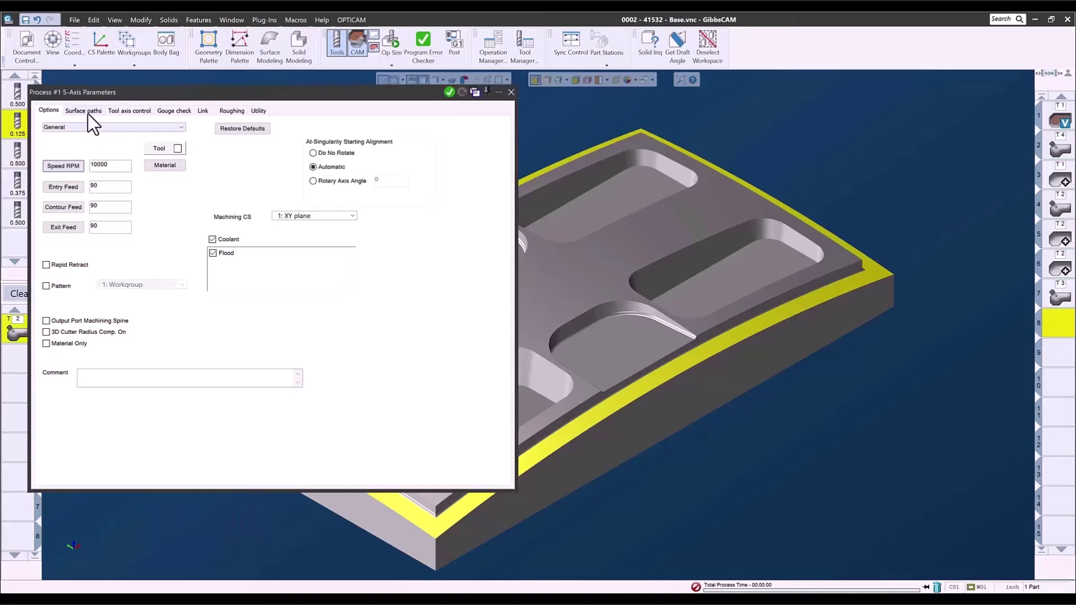
{"action": "left_click", "coordinate": [89, 111]}
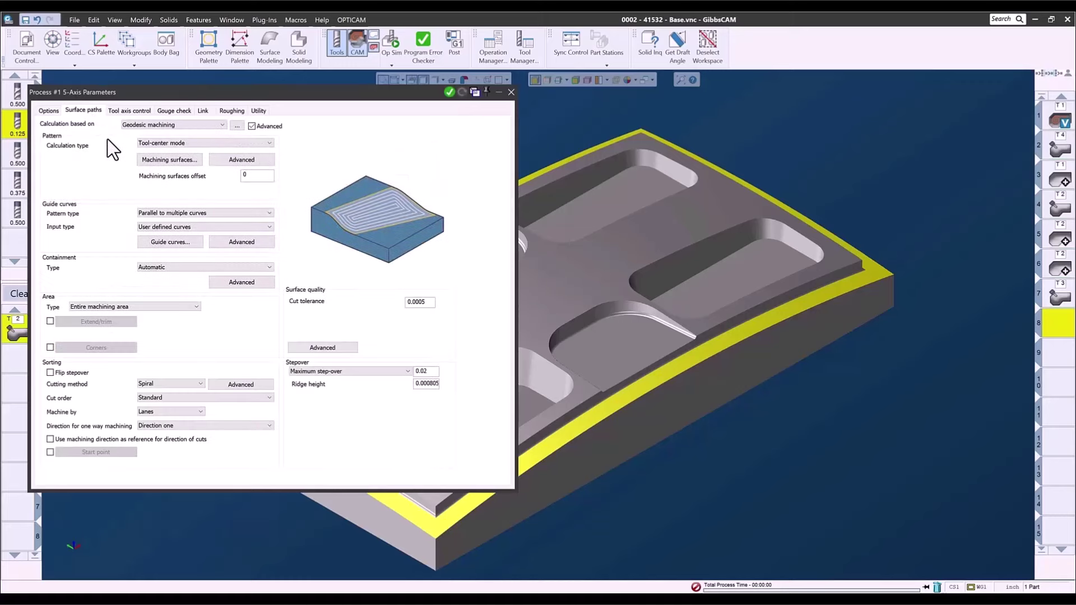
{"action": "left_click", "coordinate": [148, 161]}
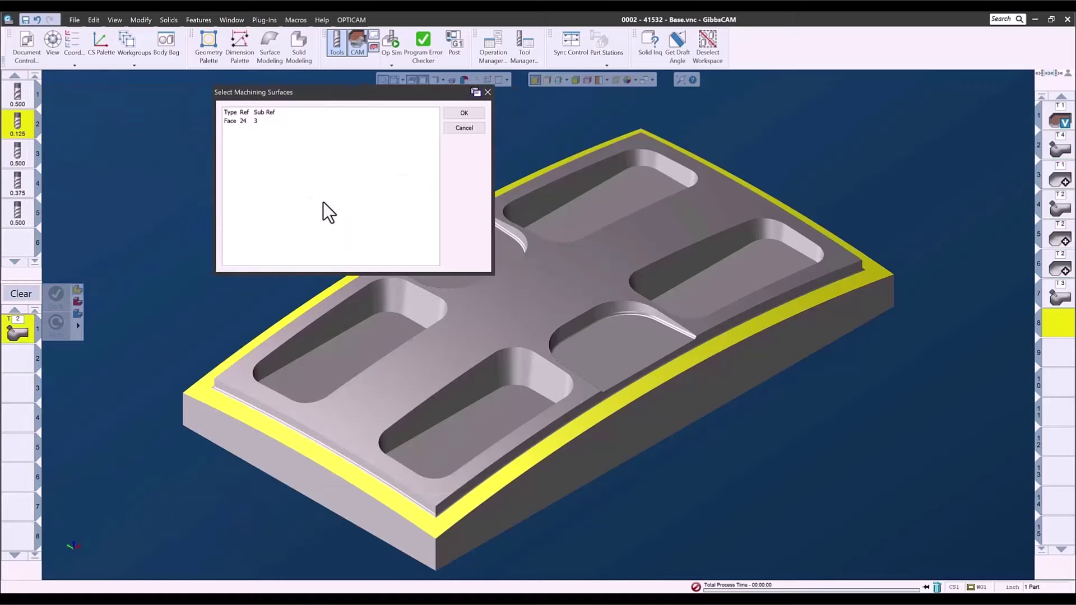
{"action": "left_click", "coordinate": [463, 113]}
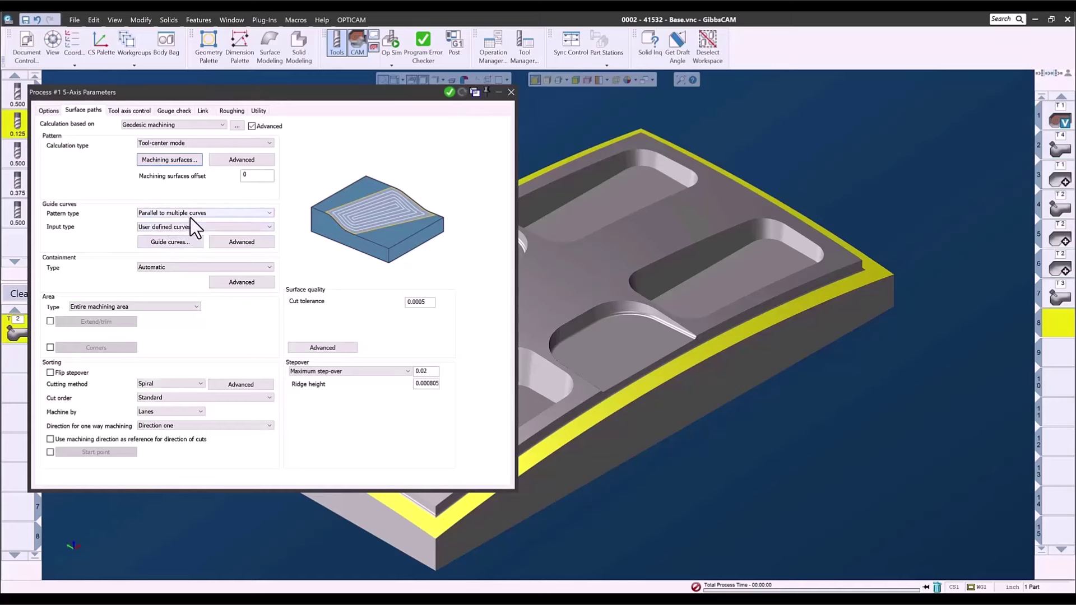
Step: Define the process's guide curves by selecting the four inner edges of the perimeter ledge at the base of the raised area
{"action": "left_click", "coordinate": [171, 243]}
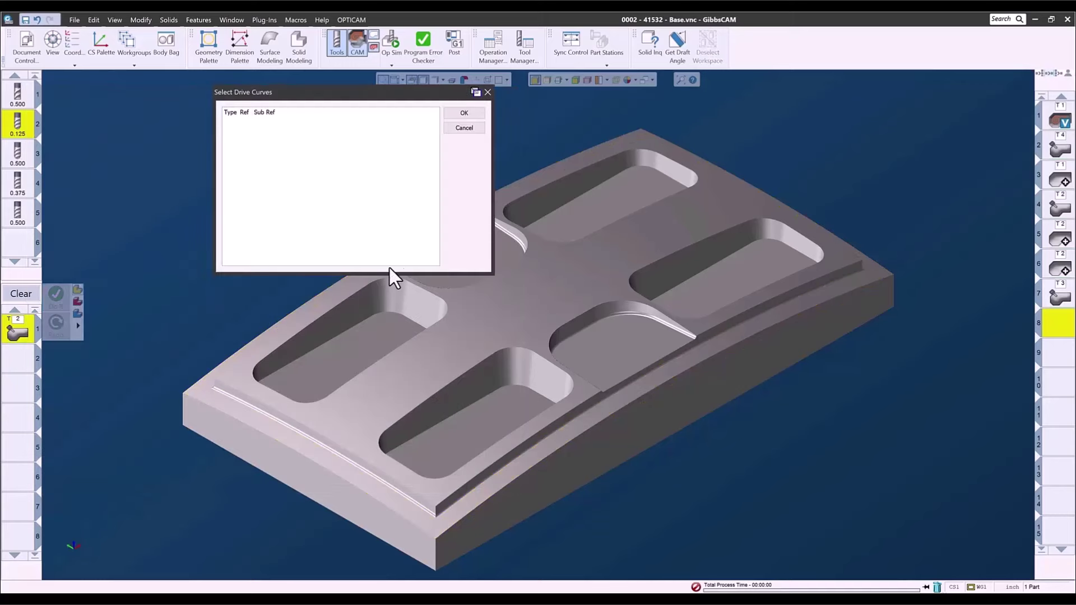
{"action": "left_click", "coordinate": [544, 79]}
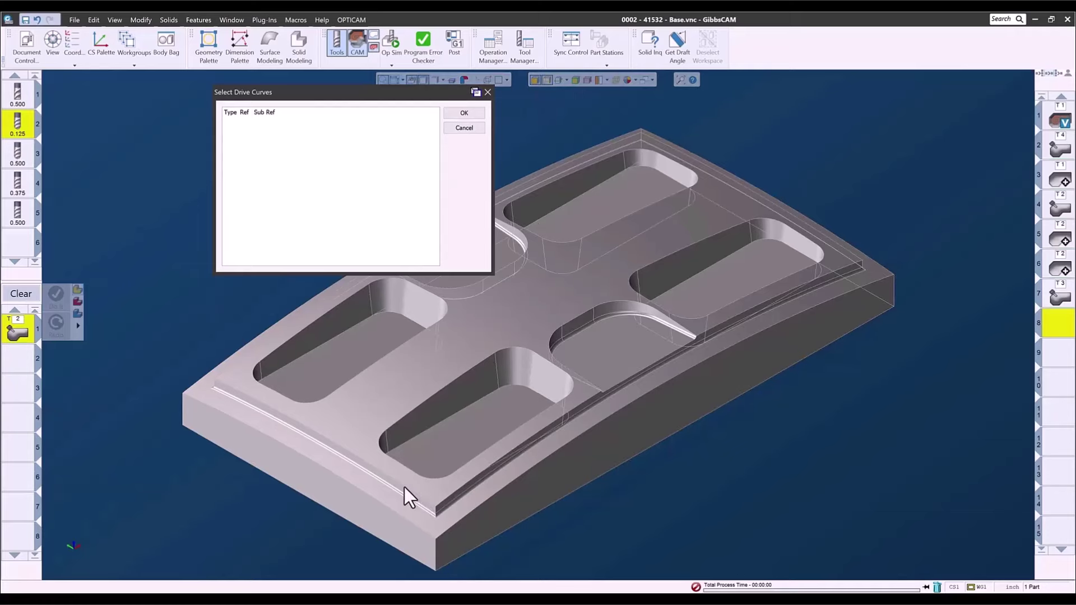
{"action": "left_click_drag", "start_coordinate": [346, 463], "coordinate": [481, 557]}
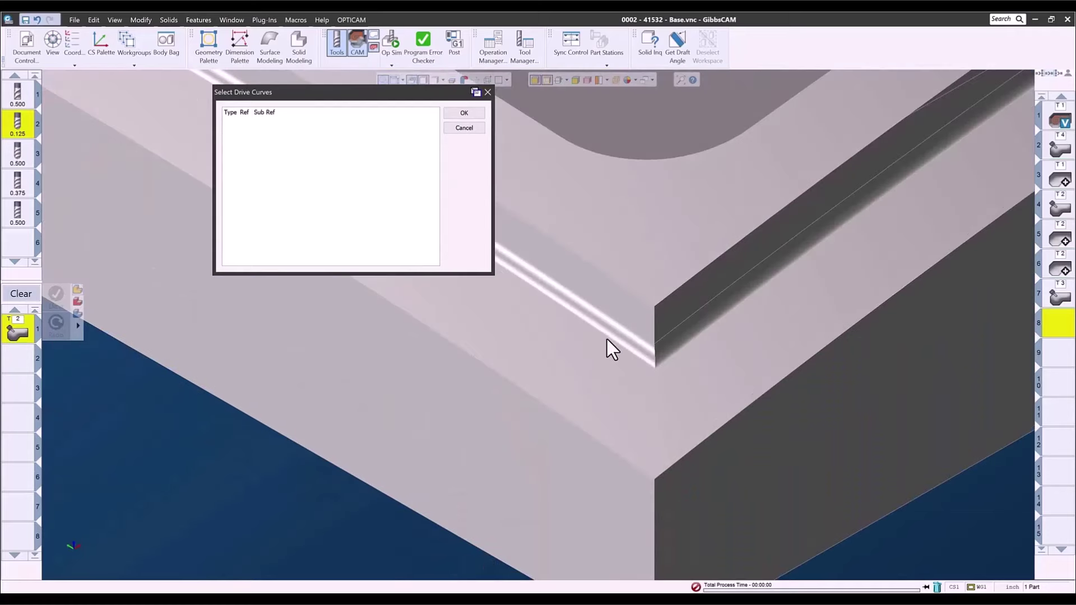
{"action": "left_click", "coordinate": [606, 338]}
{"action": "left_click", "coordinate": [667, 360]}
{"action": "middle_click_drag", "start_coordinate": [675, 365], "coordinate": [336, 510]}
{"action": "middle_click_drag", "start_coordinate": [662, 474], "coordinate": [424, 471]}
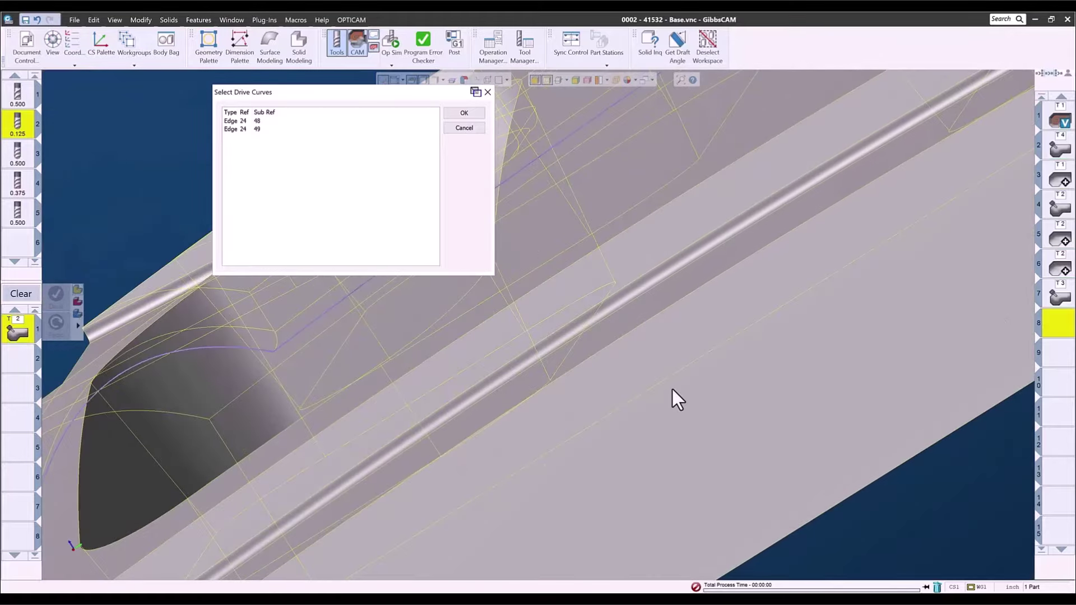
{"action": "middle_click_drag", "start_coordinate": [673, 389], "coordinate": [751, 446]}
{"action": "left_click", "coordinate": [813, 446]}
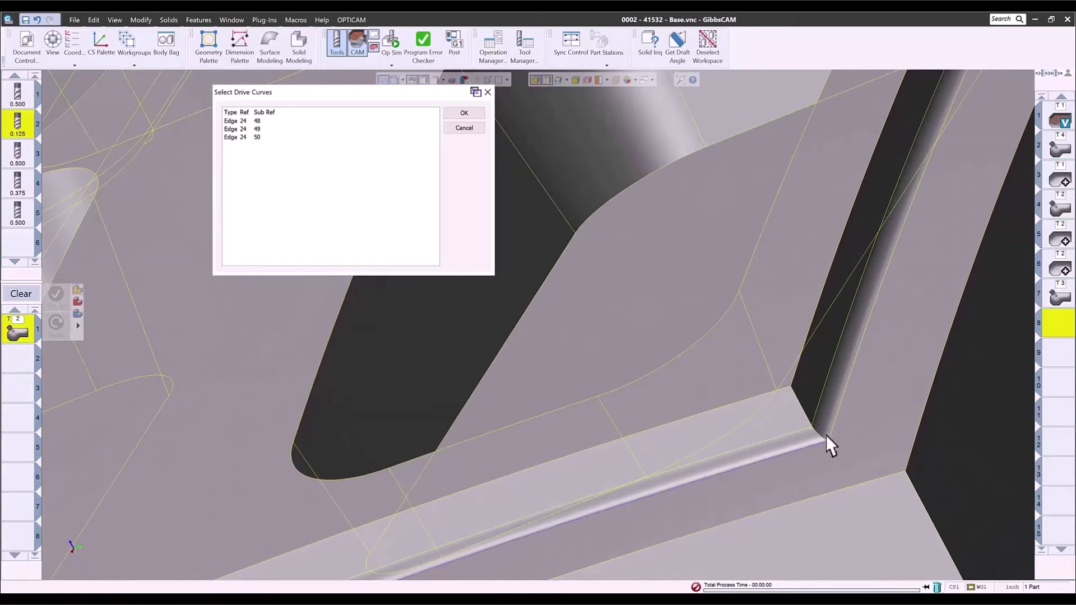
{"action": "left_click", "coordinate": [834, 425]}
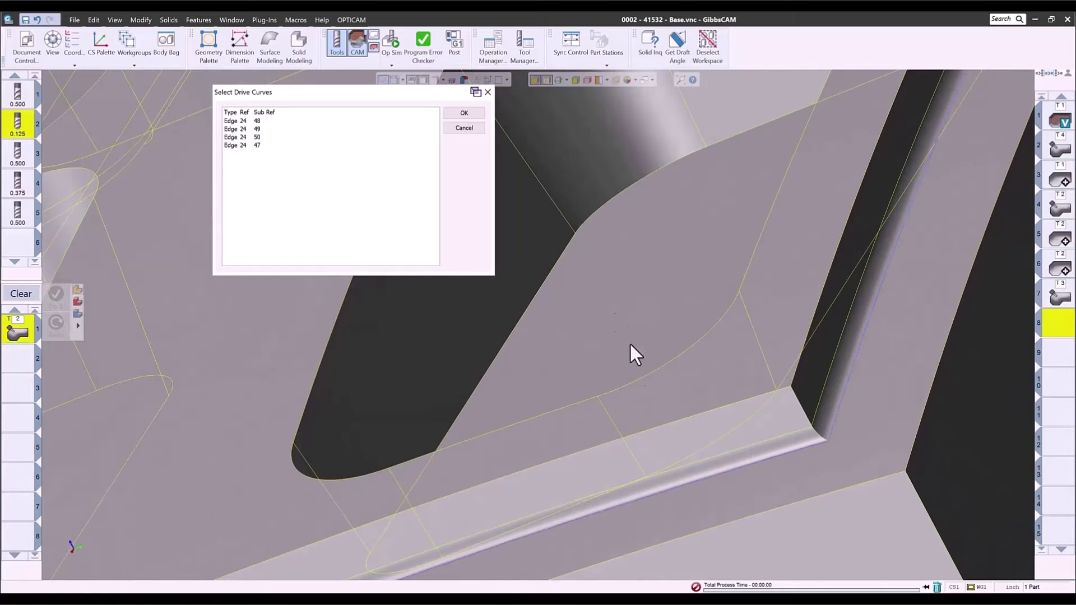
{"action": "left_click", "coordinate": [474, 114]}
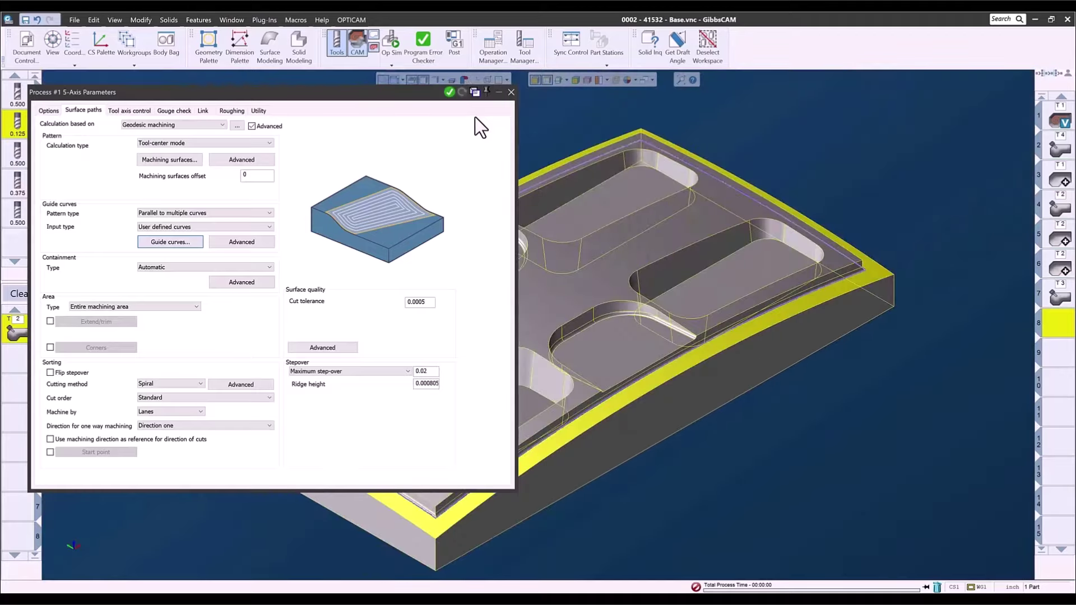
Step: Close the process parameters, generate the geodesic toolpath on the perimeter ledge and clear the process list
{"action": "left_click", "coordinate": [511, 92]}
{"action": "right_click", "coordinate": [306, 134]}
{"action": "left_click", "coordinate": [317, 105]}
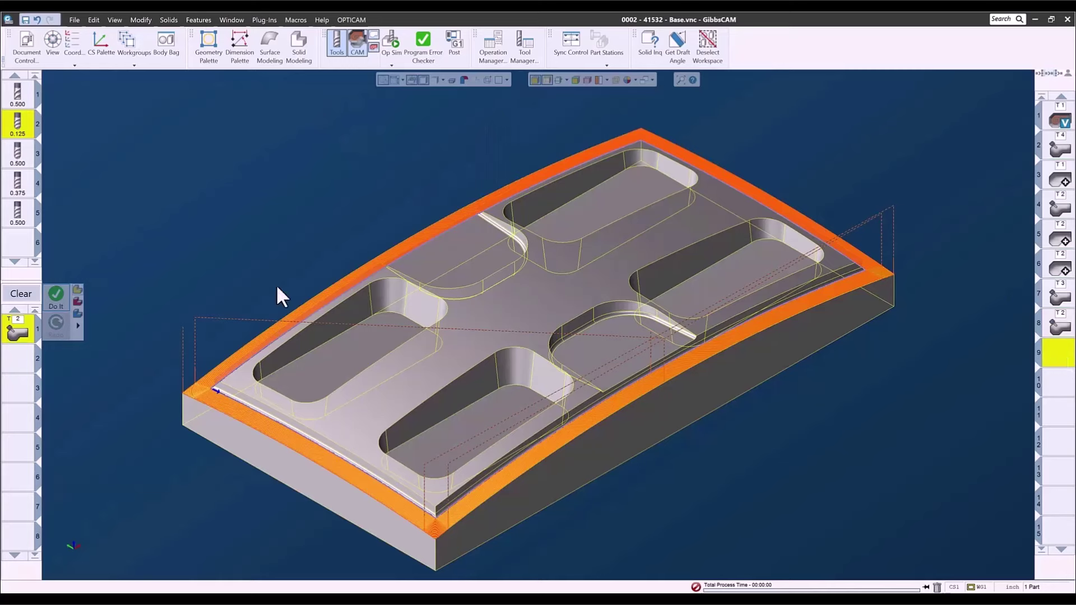
{"action": "left_click", "coordinate": [16, 292]}
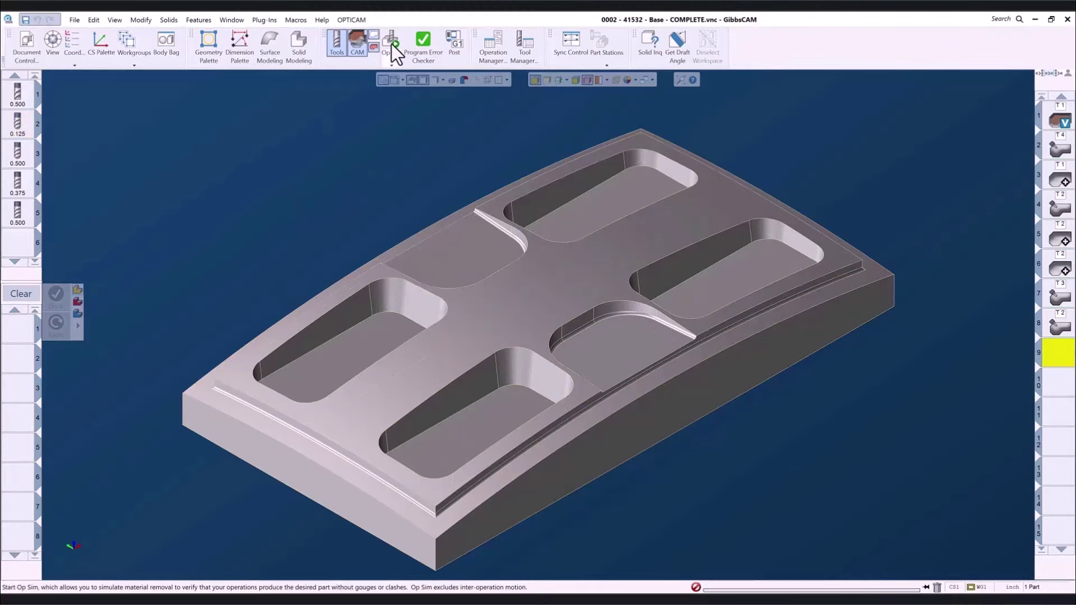
Step: Run the Op Sim material removal simulation of all operations from the stock block at an increased playback speed
{"action": "left_click", "coordinate": [392, 45]}
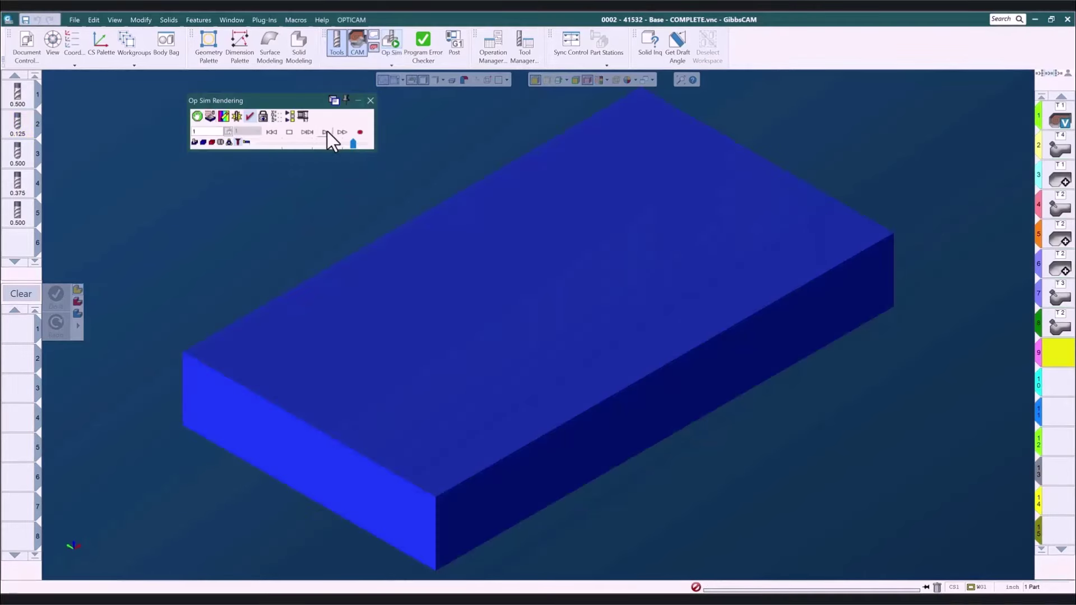
{"action": "left_click", "coordinate": [325, 131]}
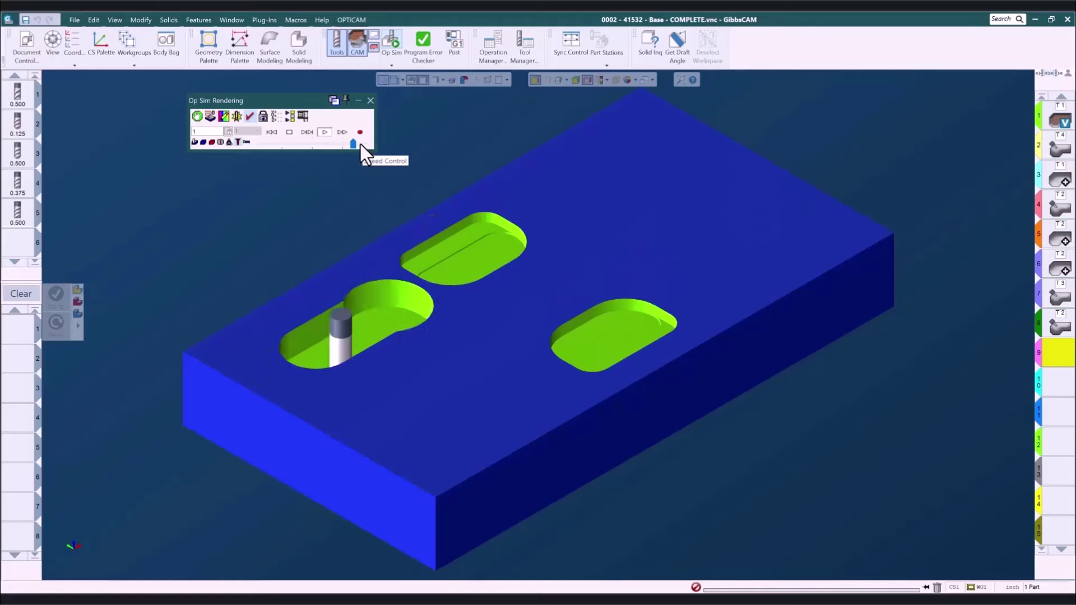
{"action": "left_click_drag", "start_coordinate": [360, 145], "coordinate": [365, 146]}
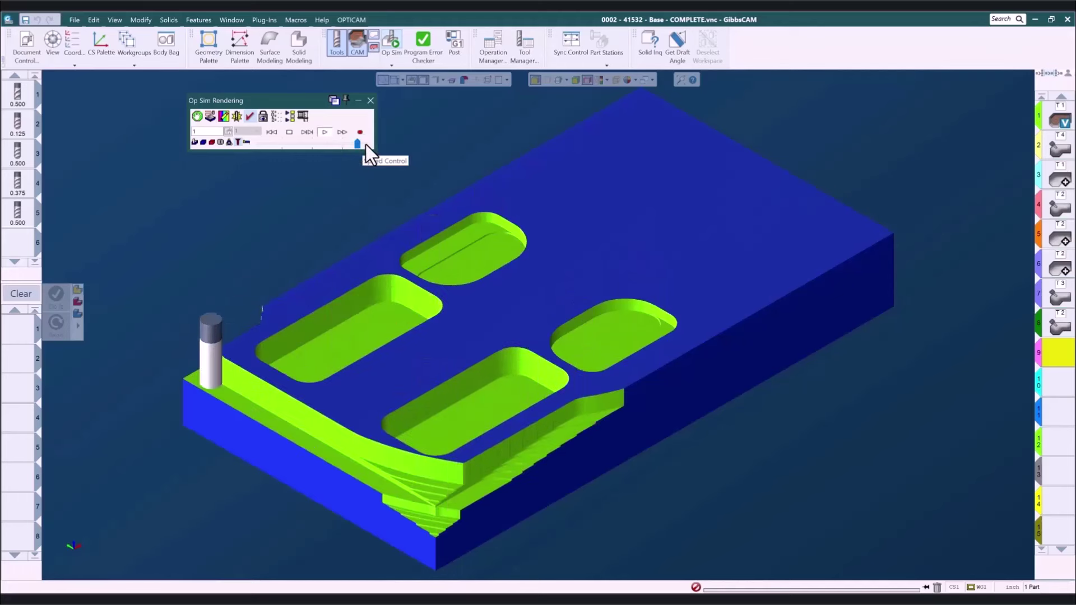